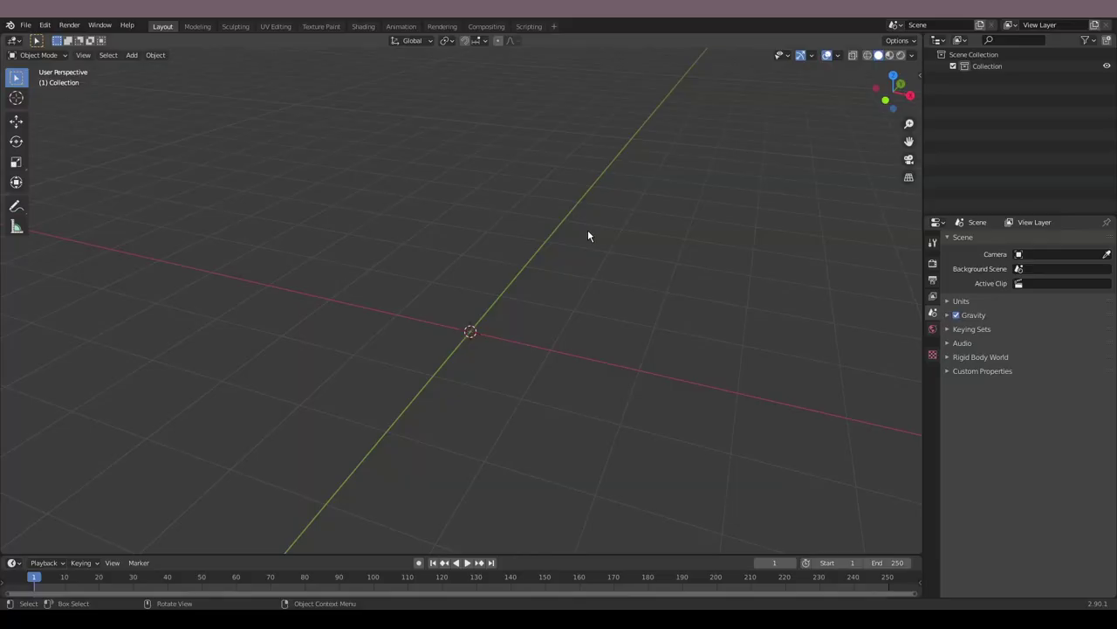
Step: In front view, add helmet.jpg as a reference image with transparency at 0.193 opacity
key("KP_1")
key("shift+a")
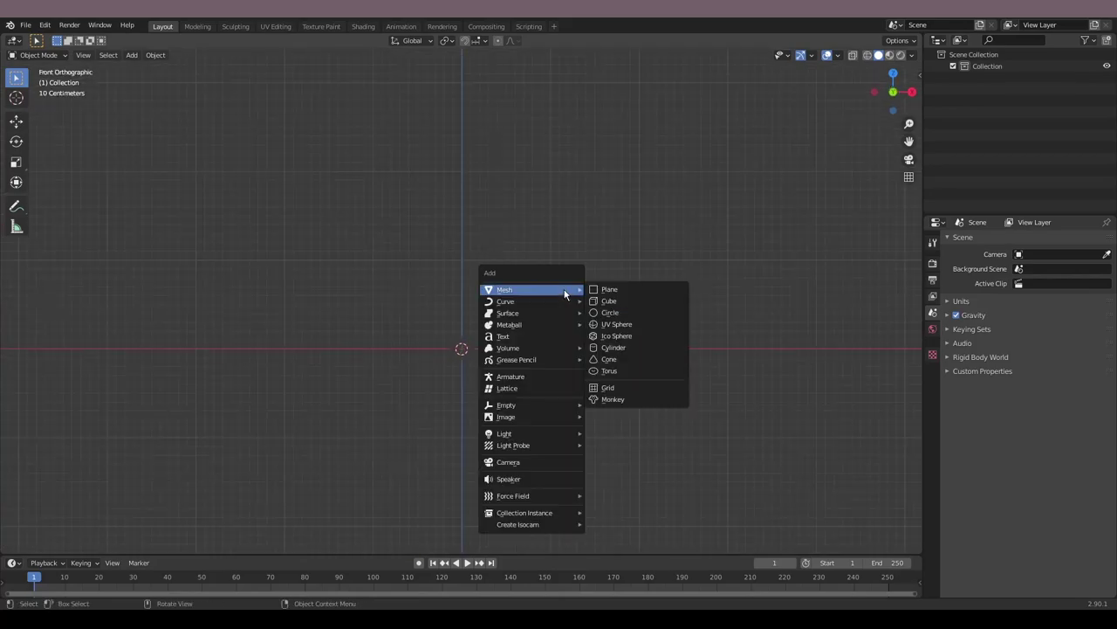
left_click(588, 418)
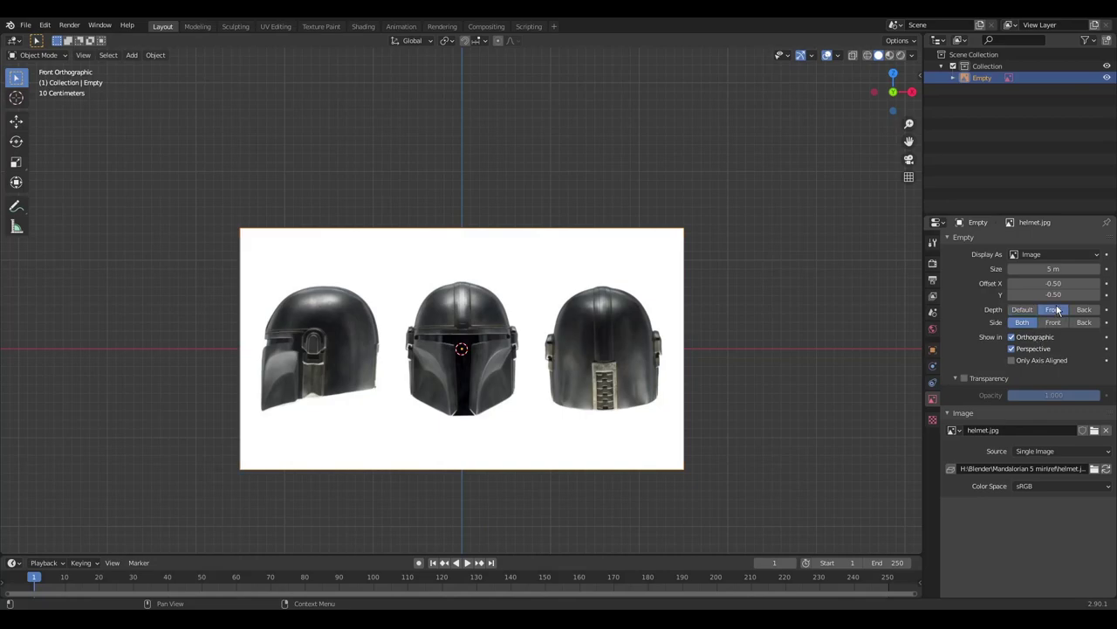
left_click(985, 382)
left_click_drag(1054, 394, 1021, 394)
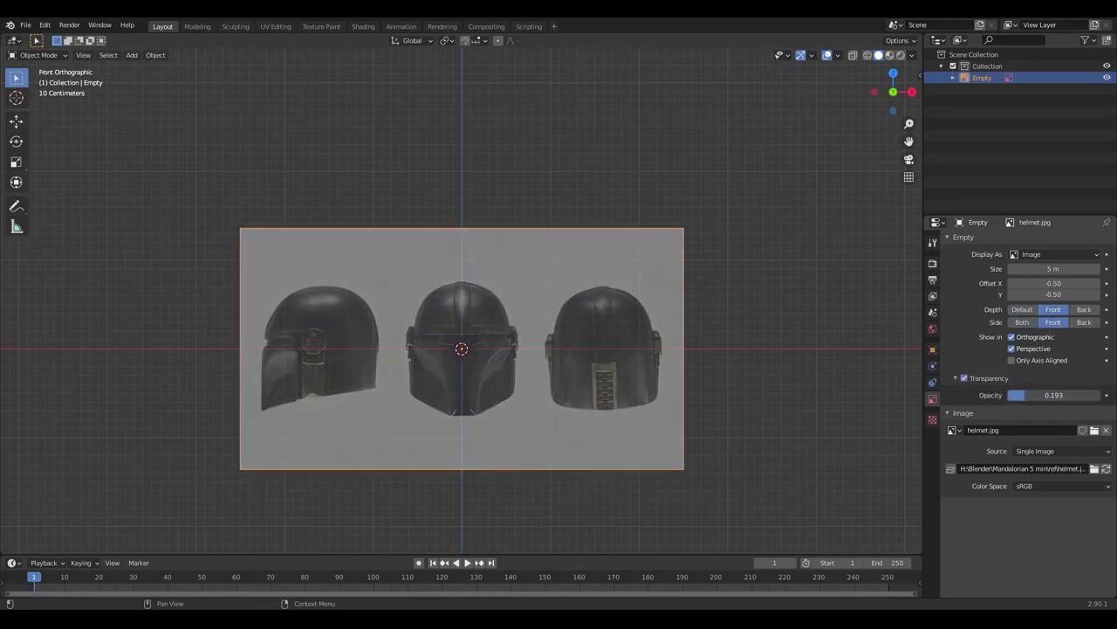
scroll(419, 361, "up", 1)
scroll(419, 360, "up", 1)
Step: Raise the helmet reference image along Z
key("g")
key("z")
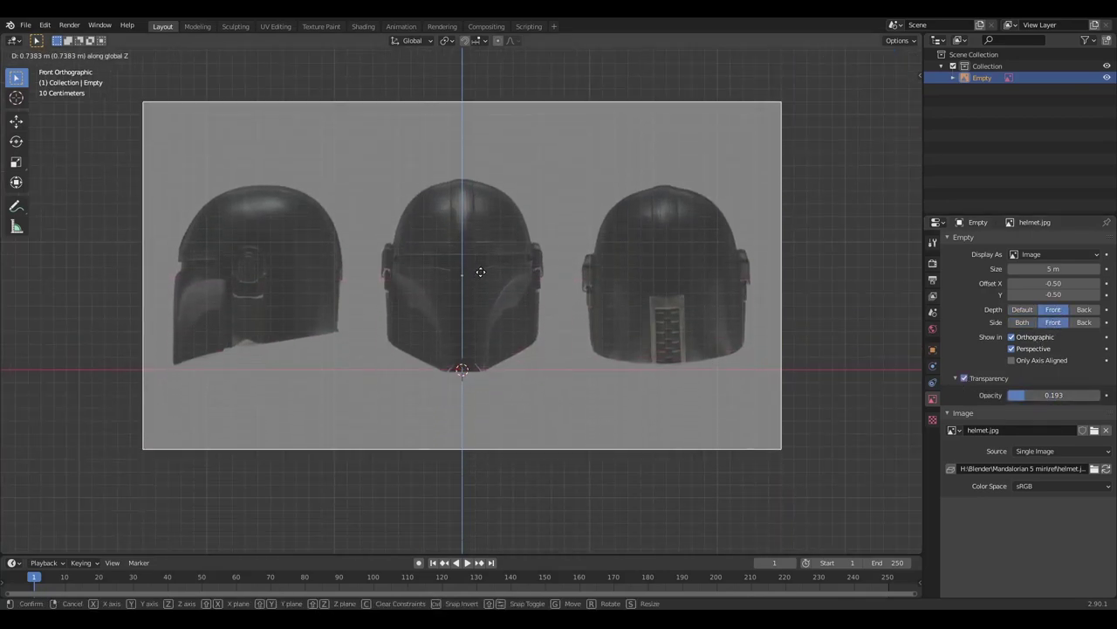
left_click(482, 272)
scroll(468, 316, "up", 3)
Step: Add a circle mesh scaled to the helmet width and fill it with a face
key("shift+a")
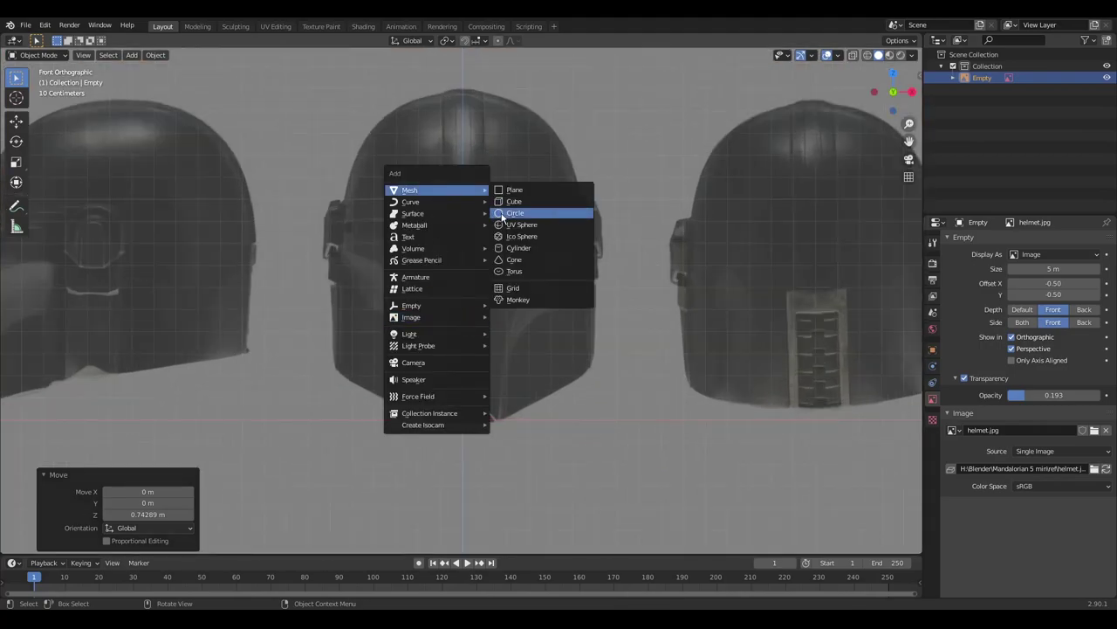
left_click(512, 218)
key("s")
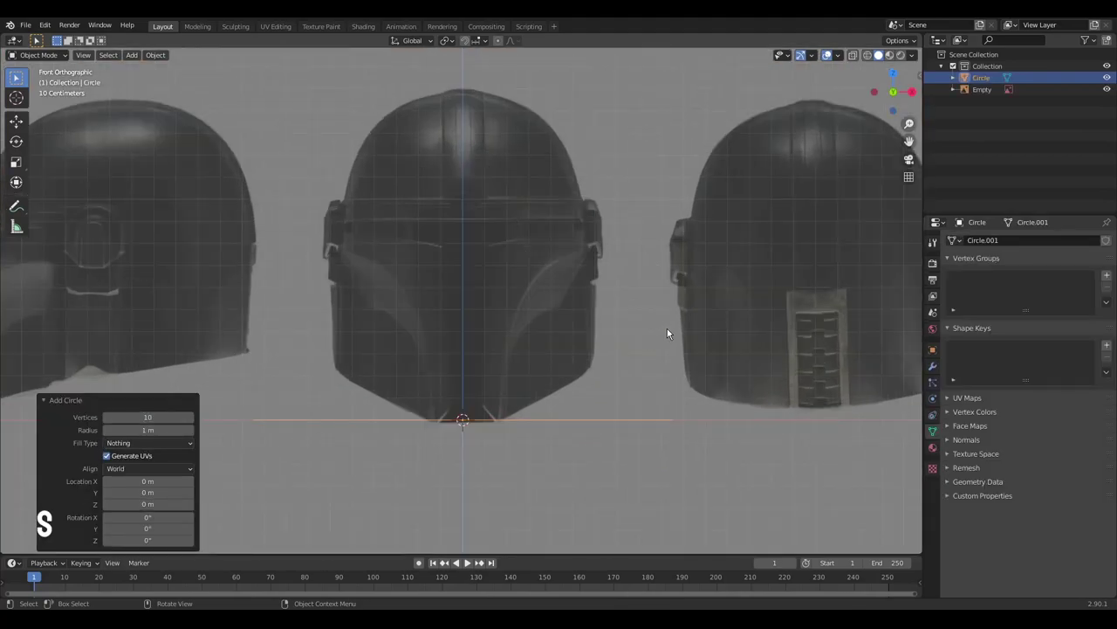
left_click(574, 331)
key("Tab")
key("f")
Step: Extrude the face up to the brow, narrowing the top slightly and nudging it down
key("e")
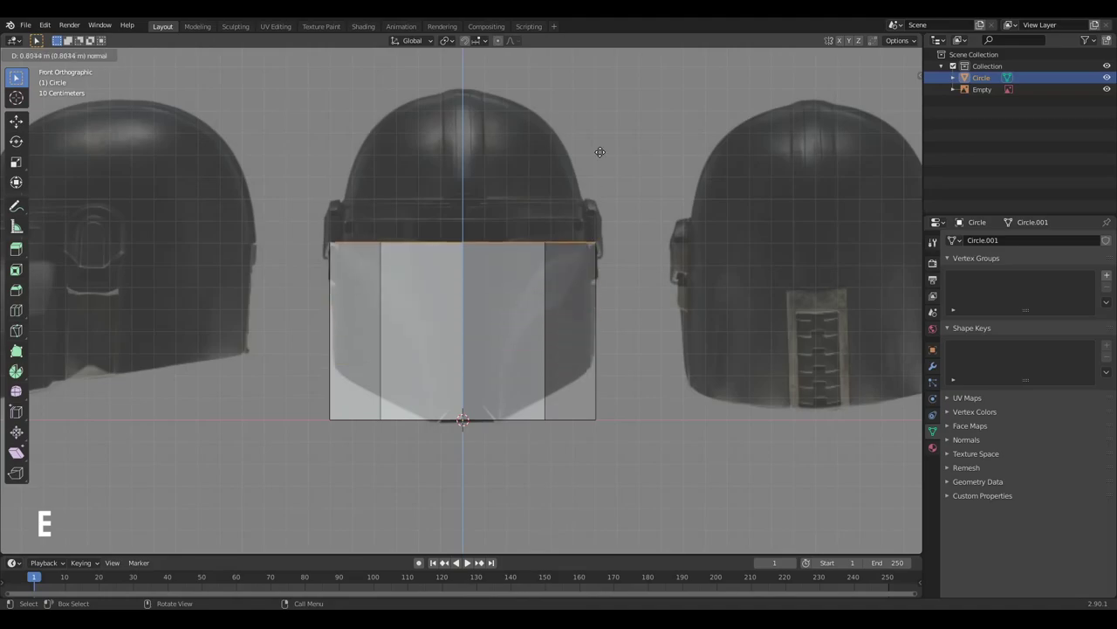
left_click(607, 109)
scroll(773, 262, "up", 3)
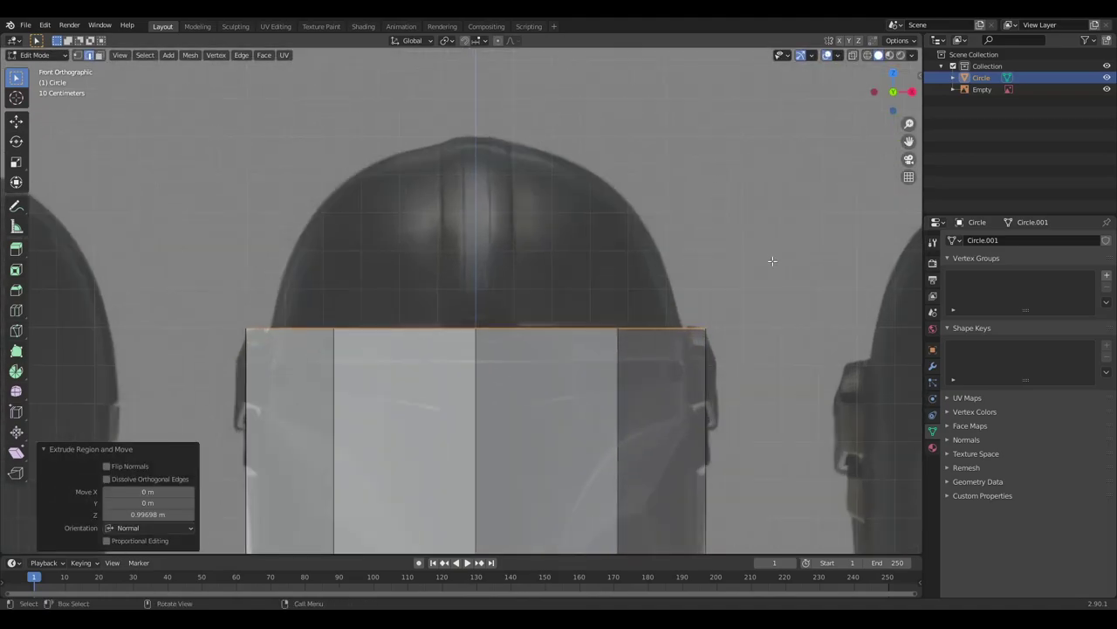
key("s")
left_click(742, 262)
key("g")
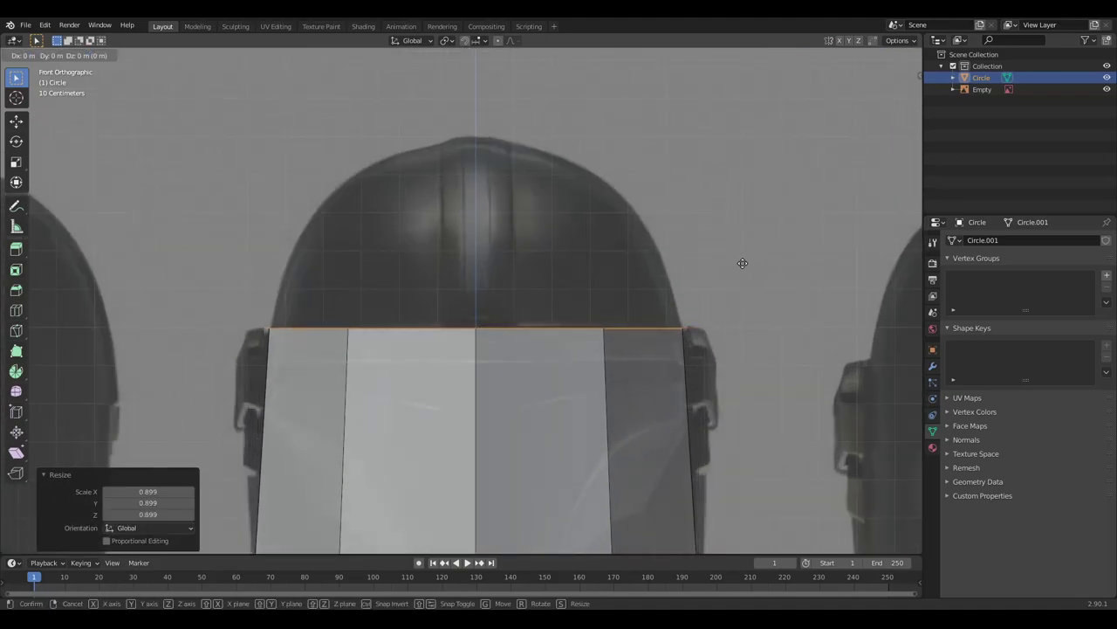
key("z")
left_click(743, 268)
Step: Extrude two more tapered rings to follow the dome's curve
key("e")
left_click(739, 195)
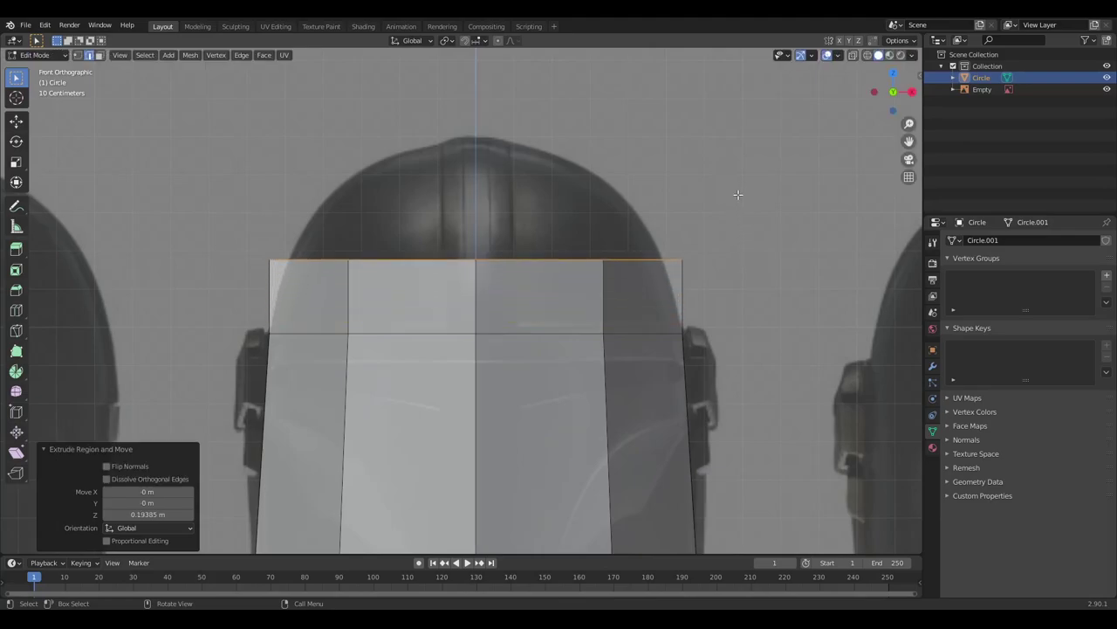
key("s")
left_click(714, 205)
middle_click_drag(713, 205, 711, 282, "shift")
key("e")
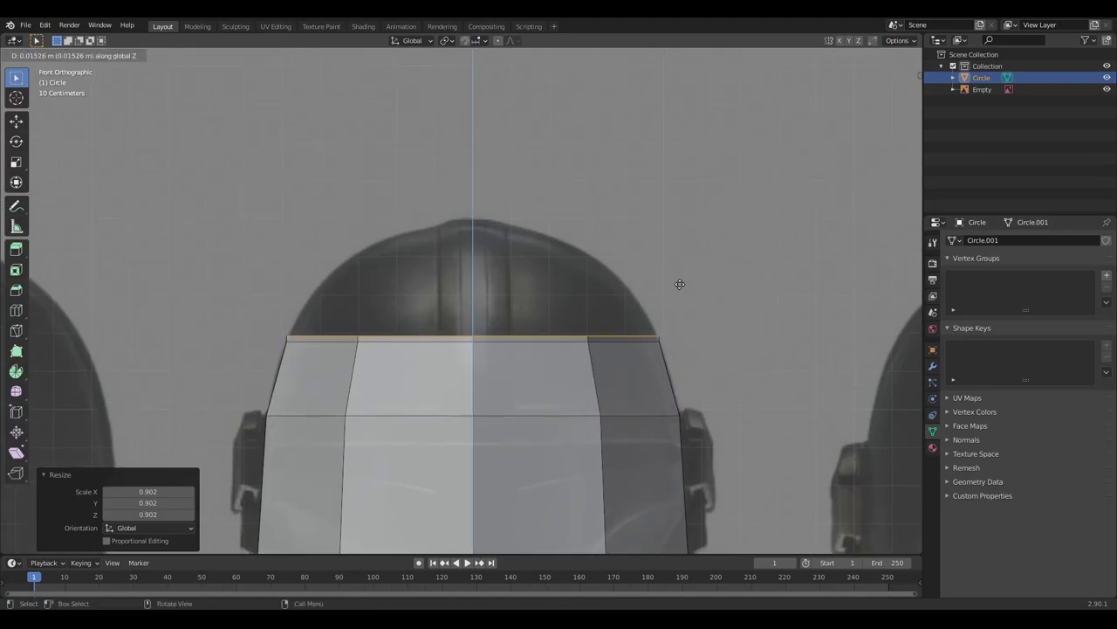
left_click(670, 234)
key("s")
left_click(672, 248)
scroll(640, 219, "up", 1)
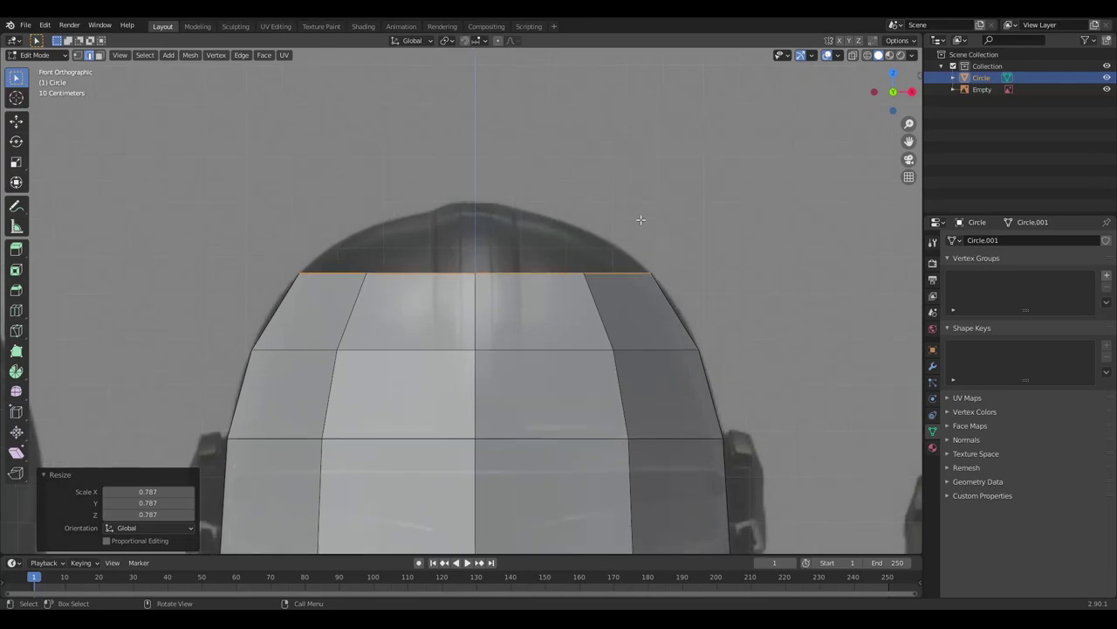
scroll(654, 212, "up", 1)
Step: Extrude a small top cap at about half size and raise it slightly
key("e")
left_click(646, 158)
key("s")
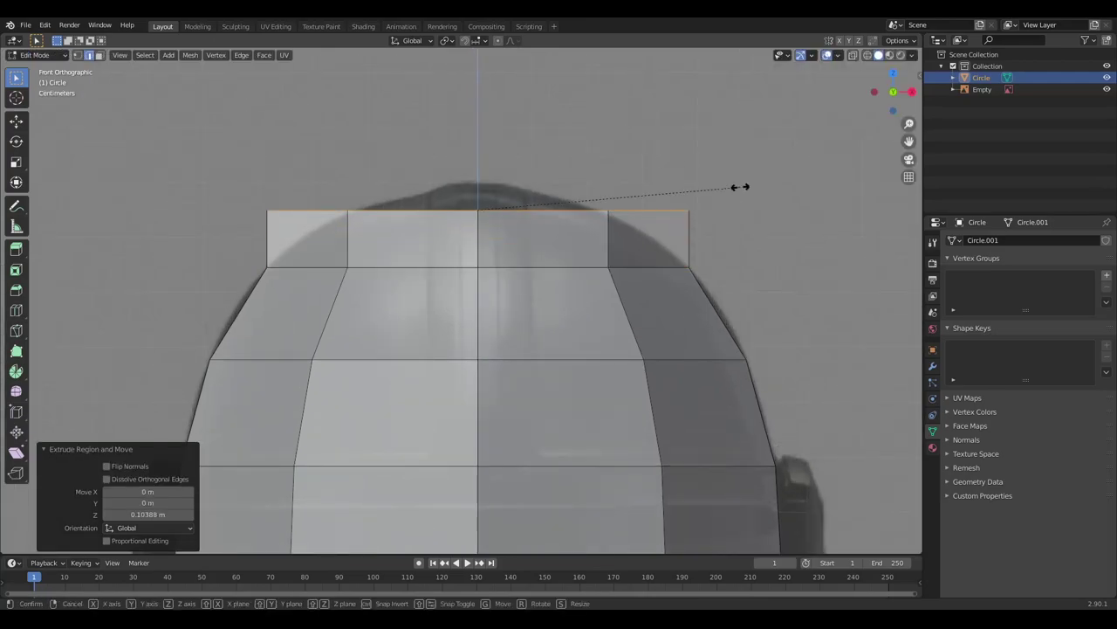
left_click(603, 185)
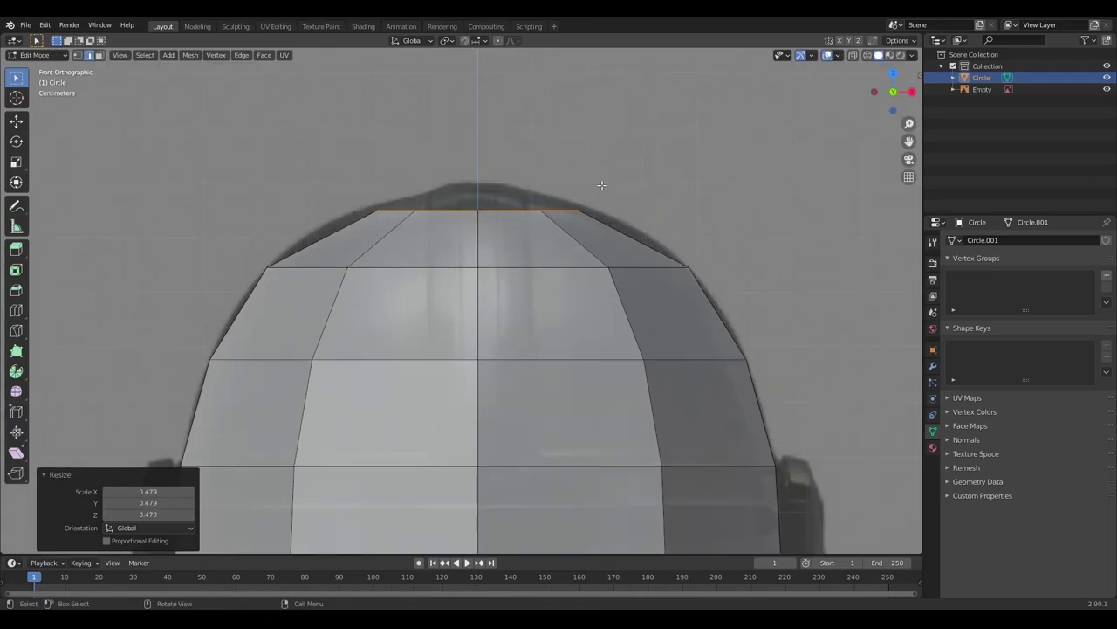
key("g")
key("z")
left_click(603, 178)
Step: Widen the top ring to 1.201 along X
middle_click_drag(603, 178, 652, 123)
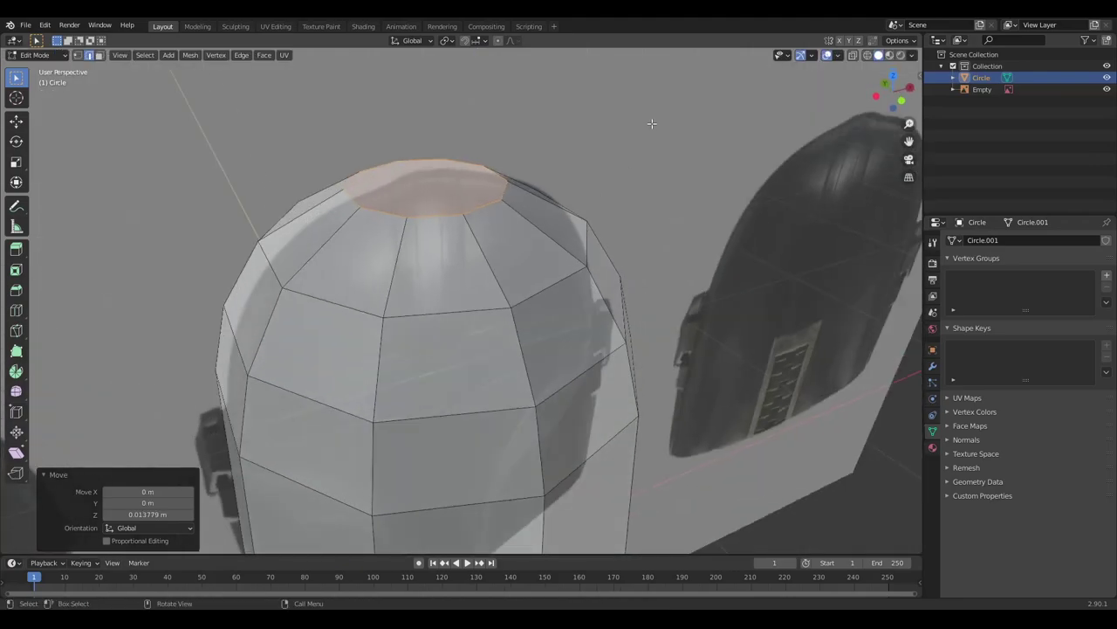
key("s")
key("x")
left_click(698, 108)
Step: Hide the reference image and orbit around the dome
scroll(472, 242, "down", 3)
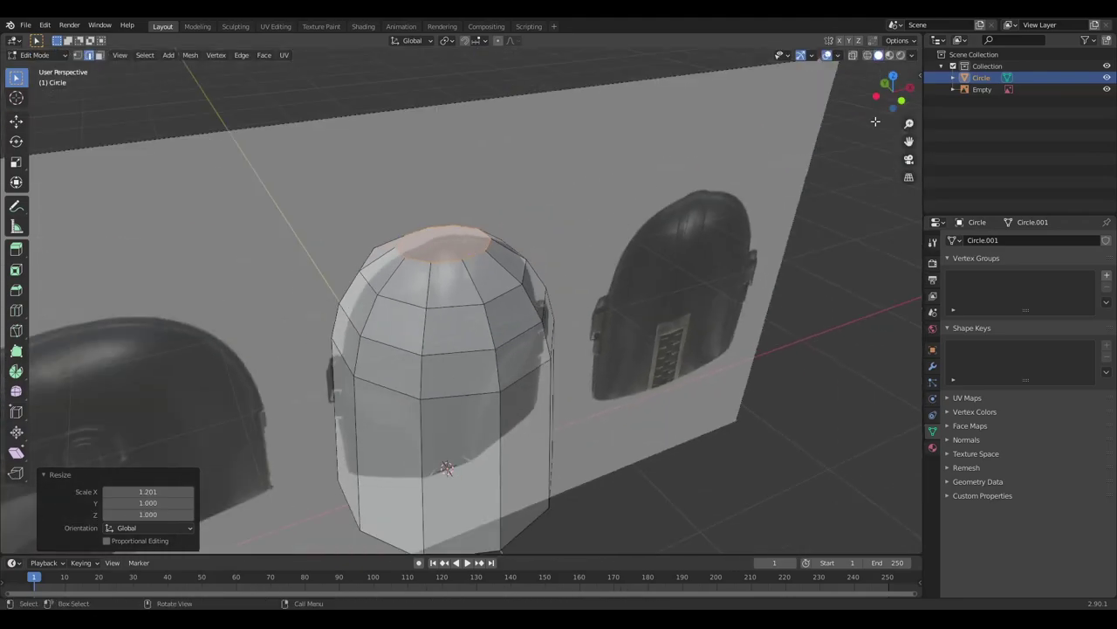
left_click(1107, 89)
scroll(419, 273, "up", 2)
mouse_move(419, 273)
middle_mouse_down()
mouse_move(480, 260)
mouse_move(498, 317)
mouse_move(684, 514)
middle_mouse_up()
Step: Knife-cut across the dome's top cap
right_click(480, 260)
left_click(489, 259)
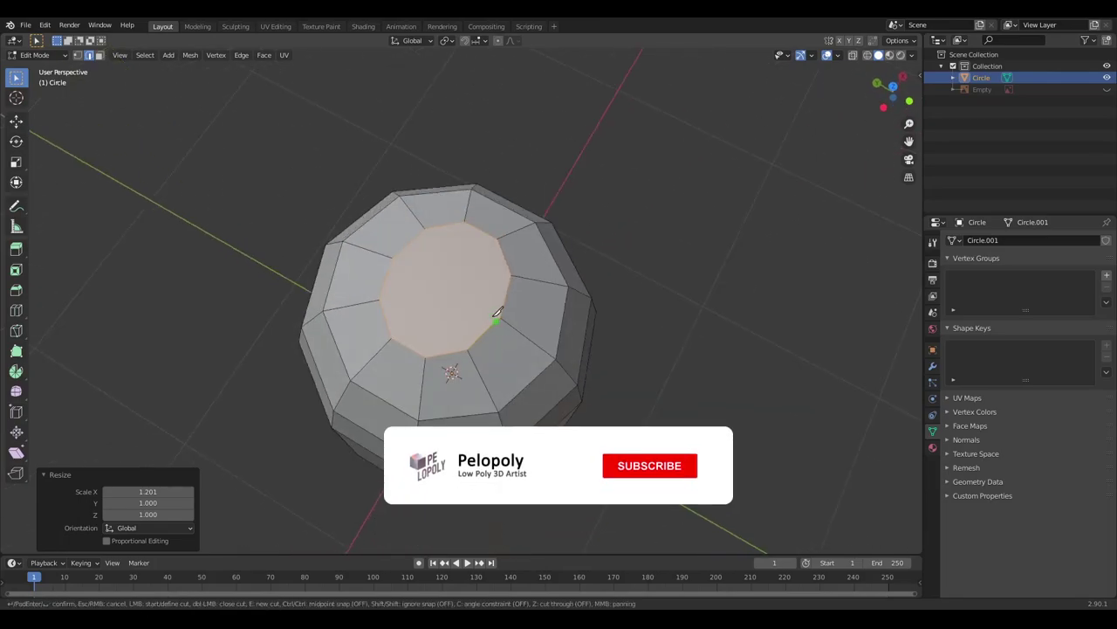
key("Return")
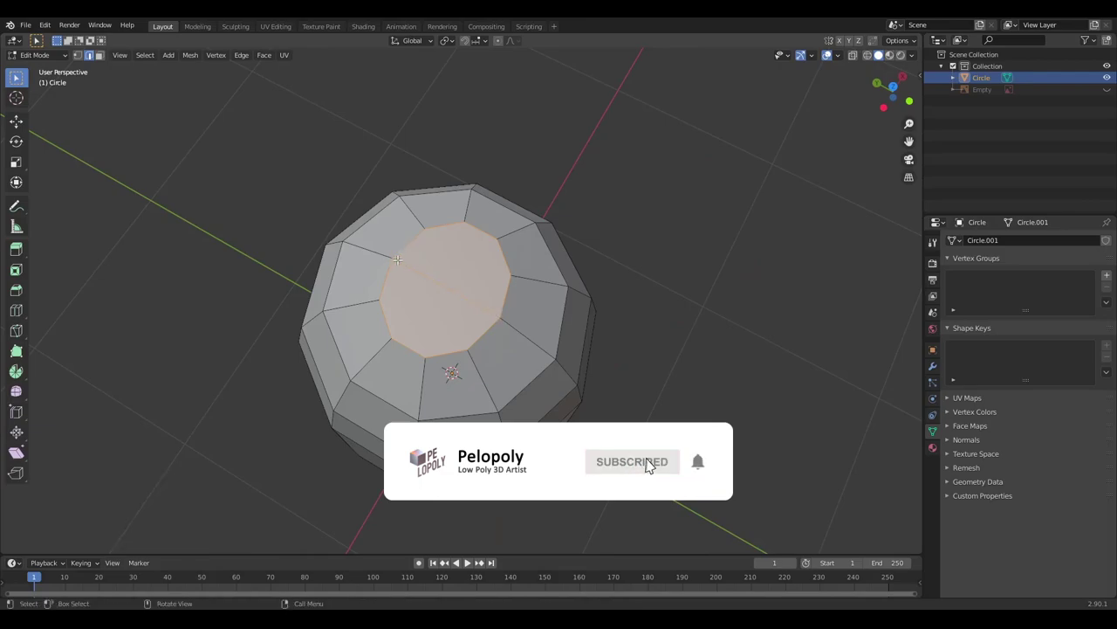
middle_click_drag(410, 256, 507, 365)
Step: Select the front centre edge path and show the reference image again
left_click(503, 410)
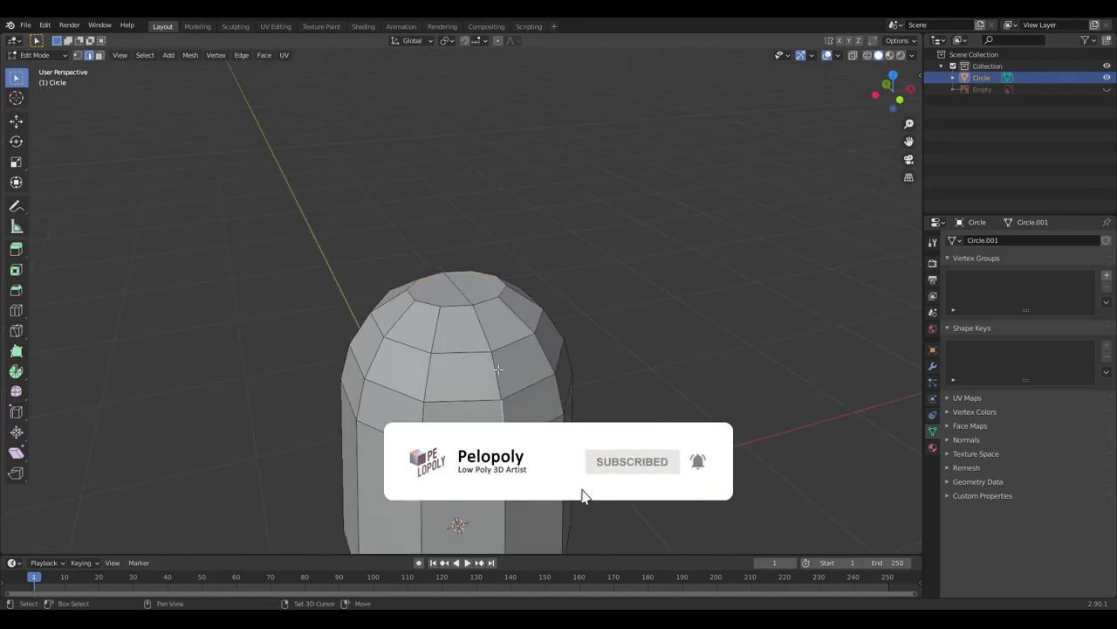
left_click(467, 313, "ctrl")
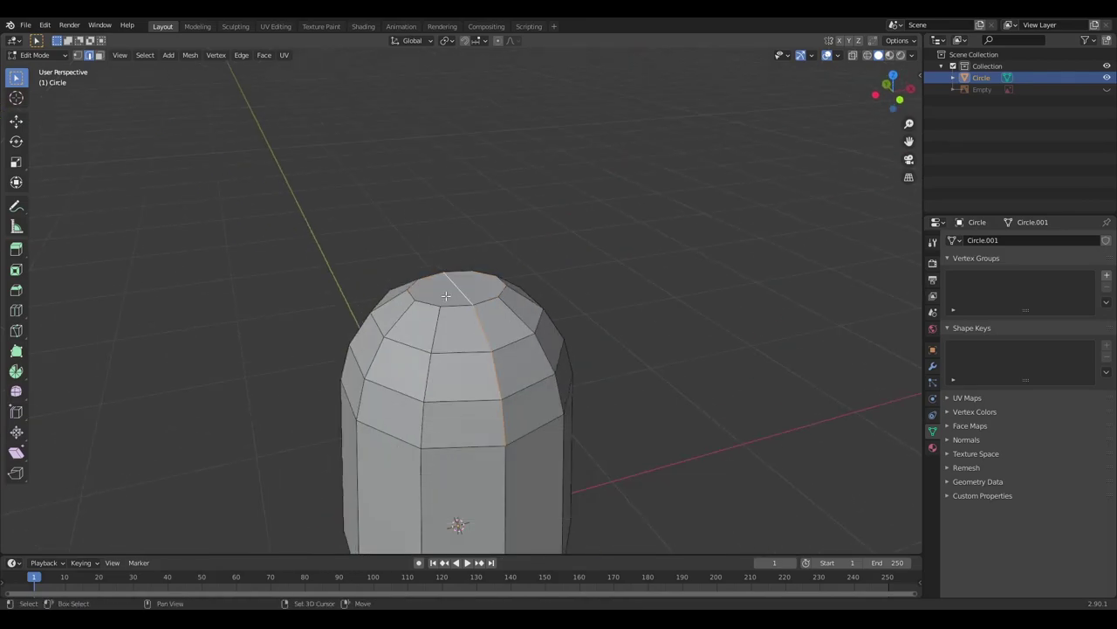
mouse_move(445, 296)
middle_mouse_down()
mouse_move(651, 300)
mouse_move(448, 339)
middle_mouse_up()
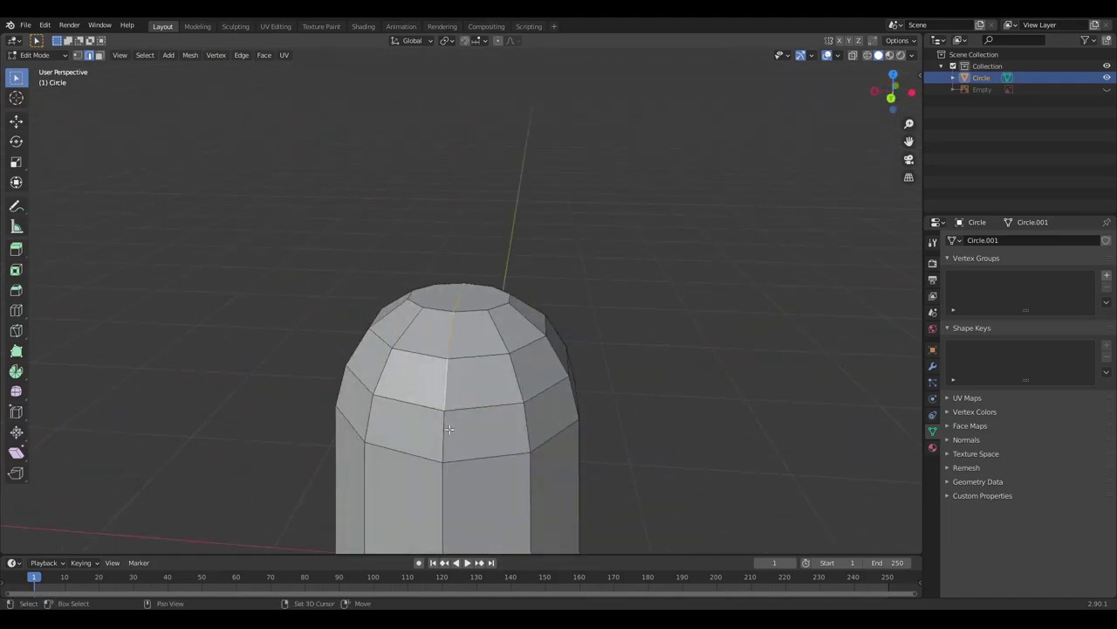
mouse_move(502, 295)
middle_mouse_down()
mouse_move(307, 289)
mouse_move(267, 274)
middle_mouse_up()
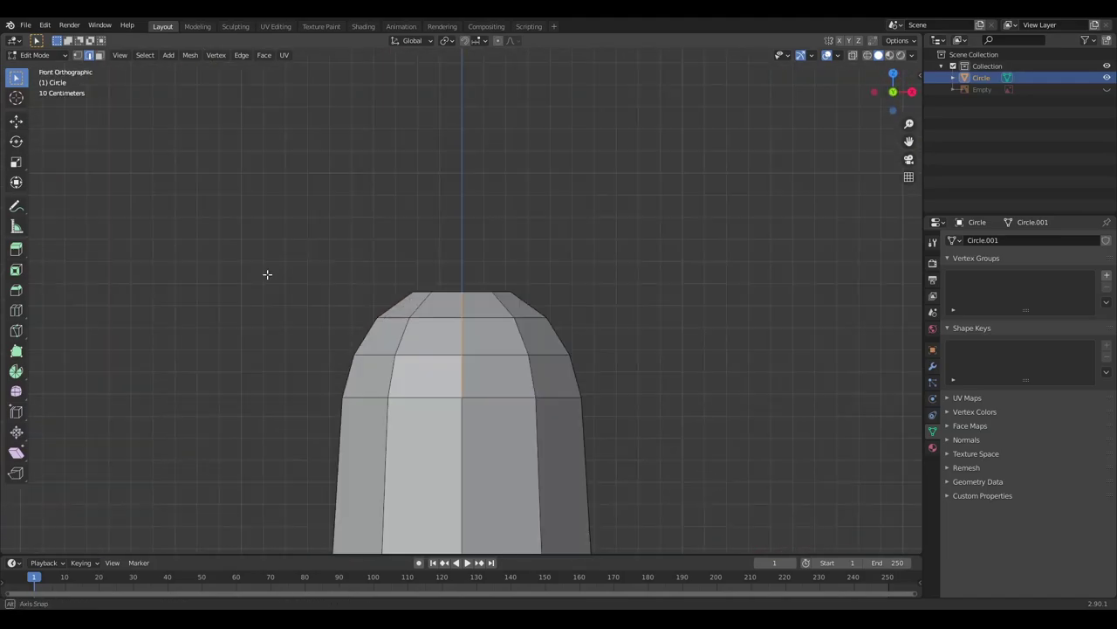
left_click(1107, 89)
Step: Bevel the centre edges into a front strip and narrow it along X
scroll(579, 279, "up", 2)
scroll(578, 279, "up", 3)
key("ctrl+b")
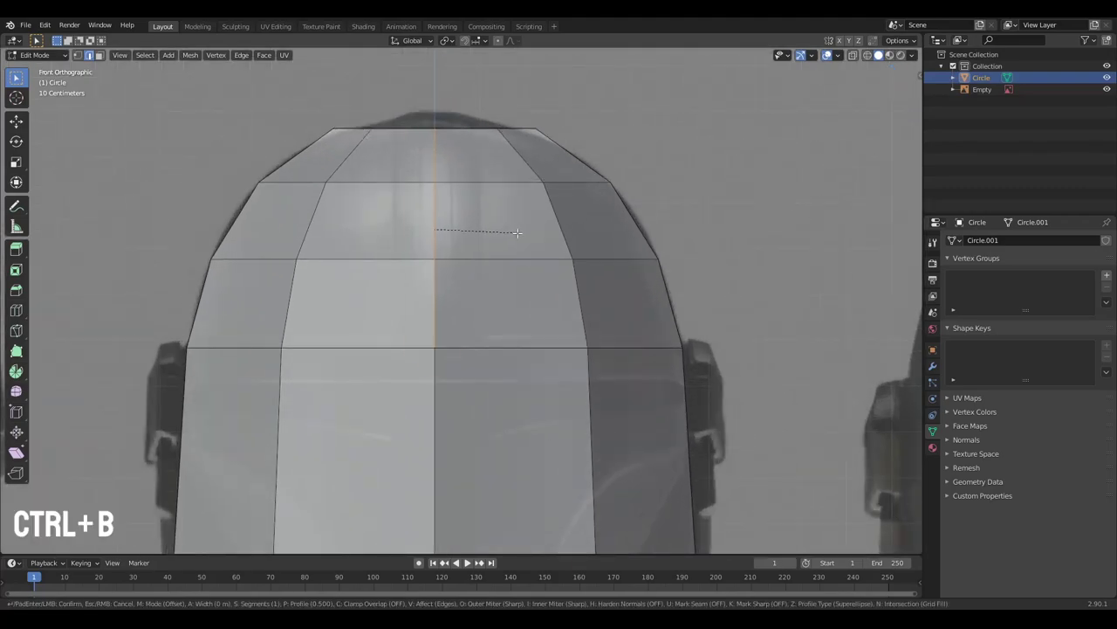
left_click(547, 224)
key("s")
key("x")
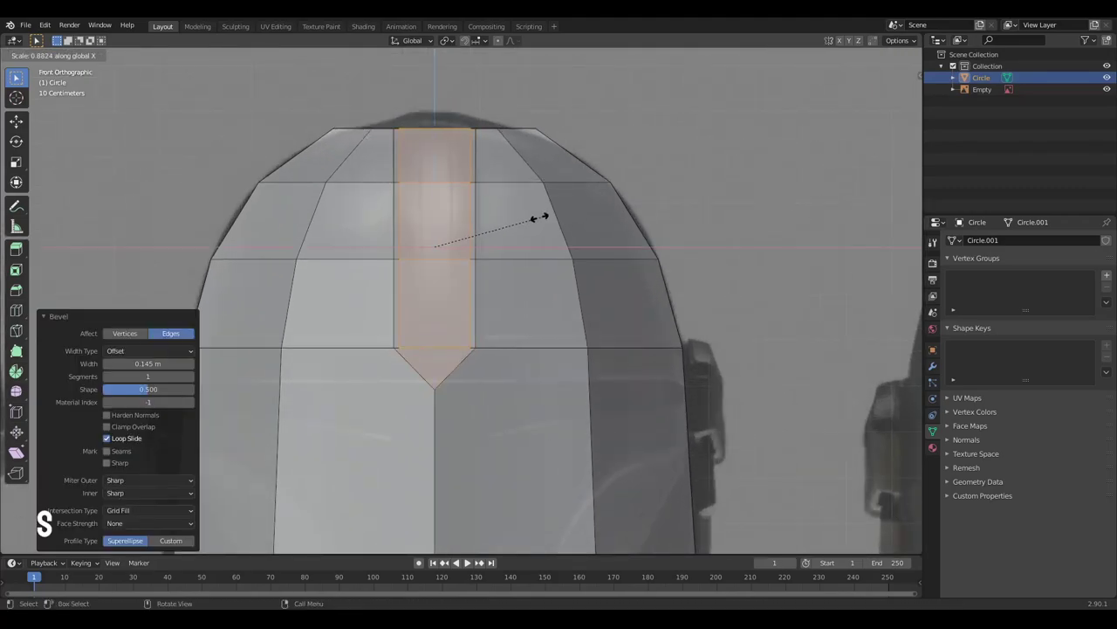
left_click(479, 228)
Step: Make a straight vertical knife cut from the strip's bottom point to the upper edge
scroll(489, 253, "up", 2)
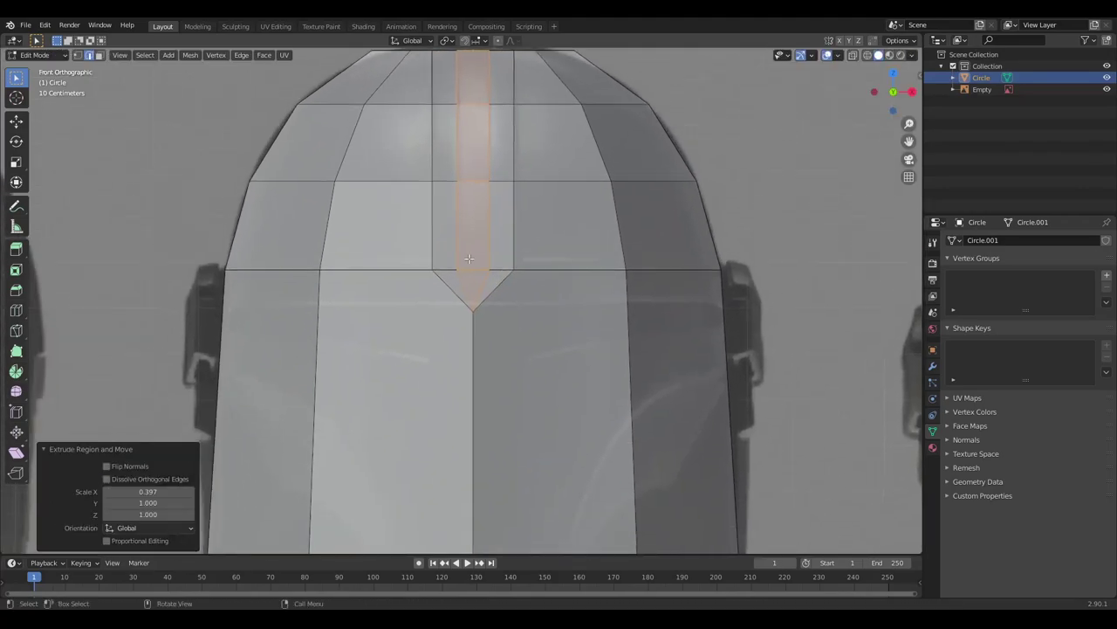
scroll(498, 271, "up", 2)
right_click(503, 280)
left_click(503, 276)
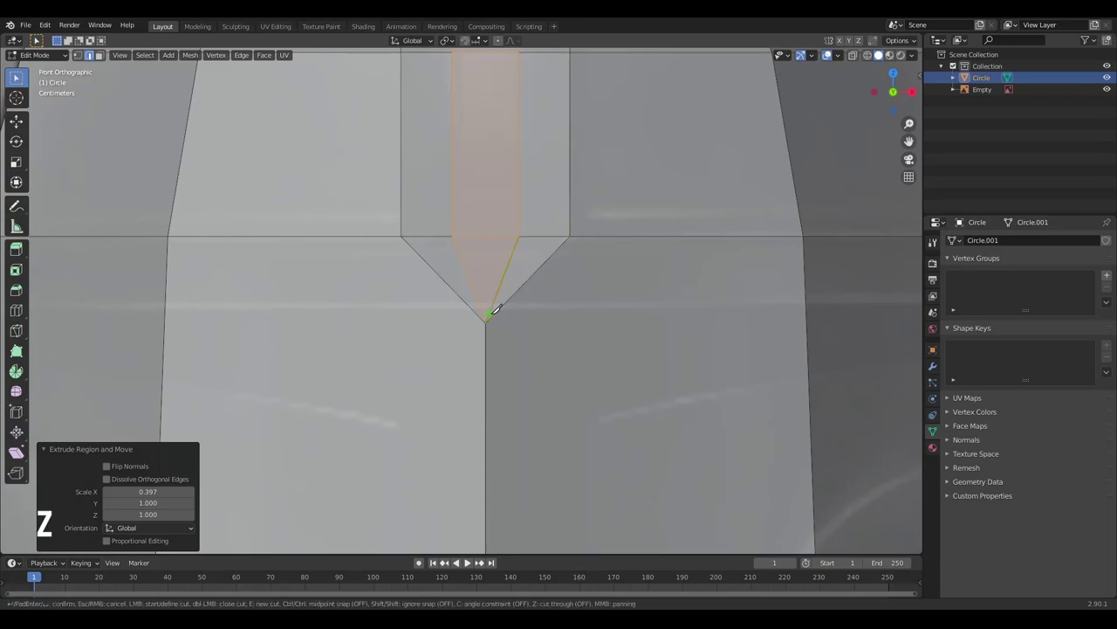
key("c")
left_click(485, 323)
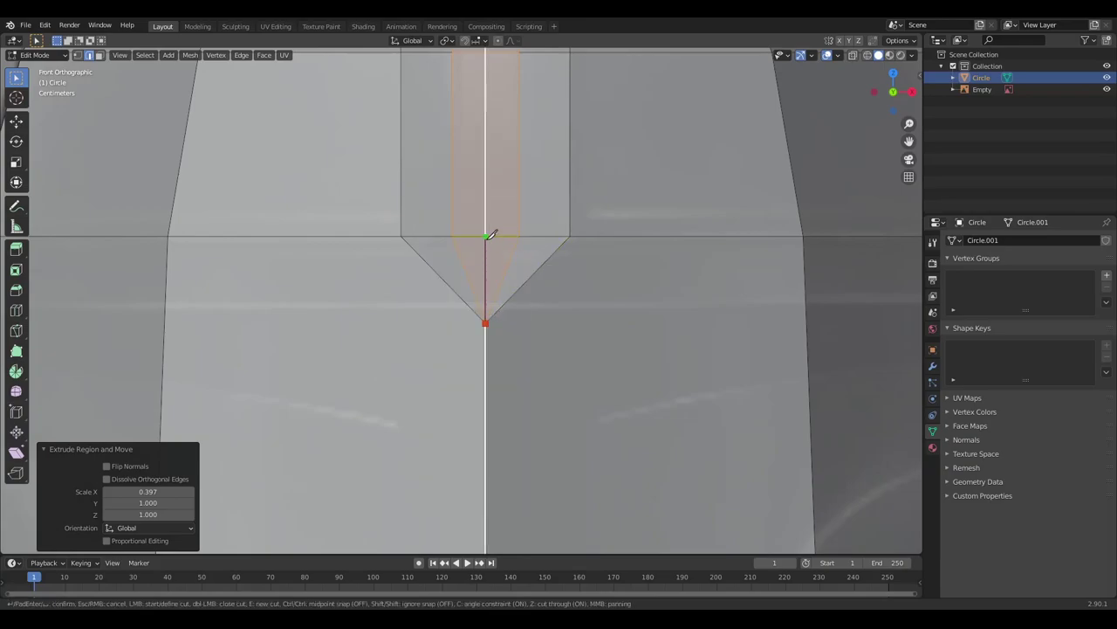
left_click(489, 235)
key("Return")
Step: Dissolve the leftover triangle edges in see-through view, then return to Object Mode
key("alt+z")
left_click(551, 294)
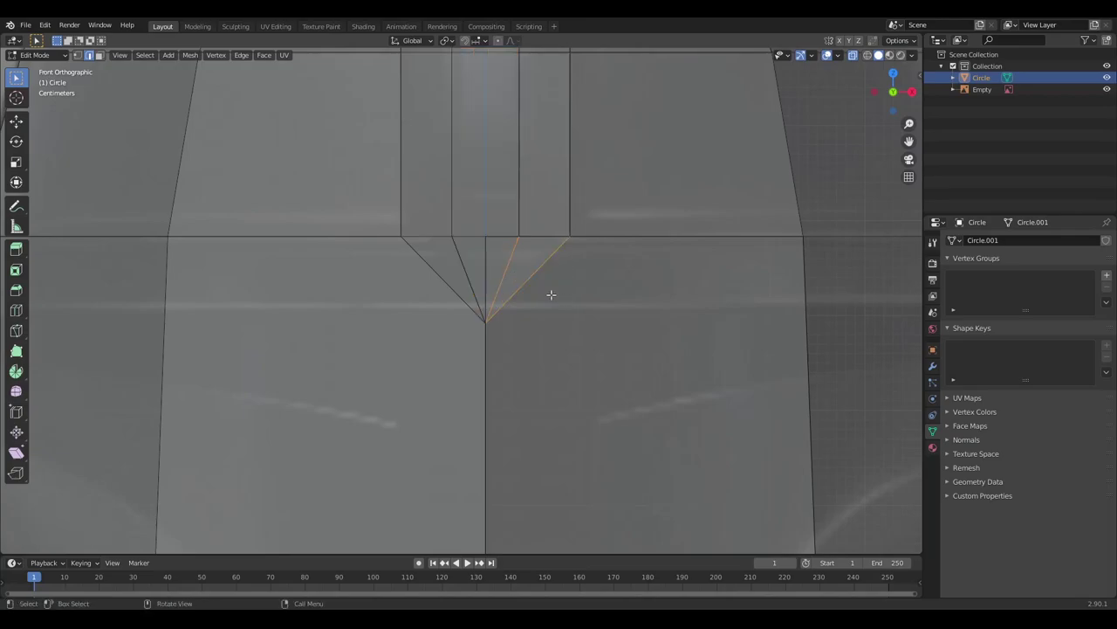
left_click(473, 277, "shift")
key("x")
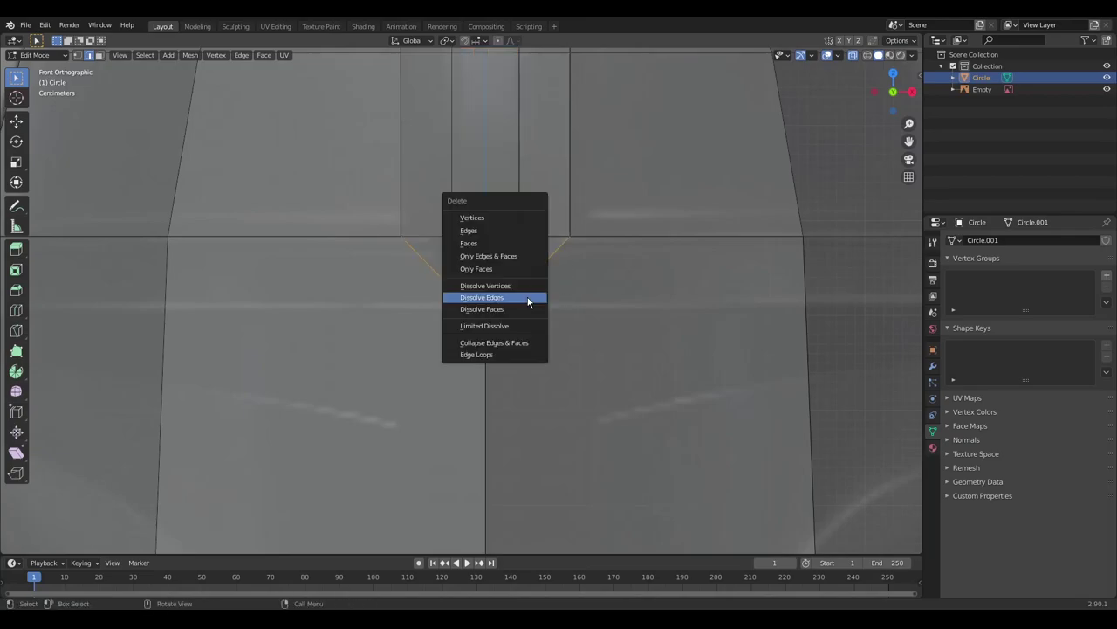
left_click(528, 302)
scroll(524, 302, "down", 3)
key("Tab")
scroll(524, 303, "down", 2)
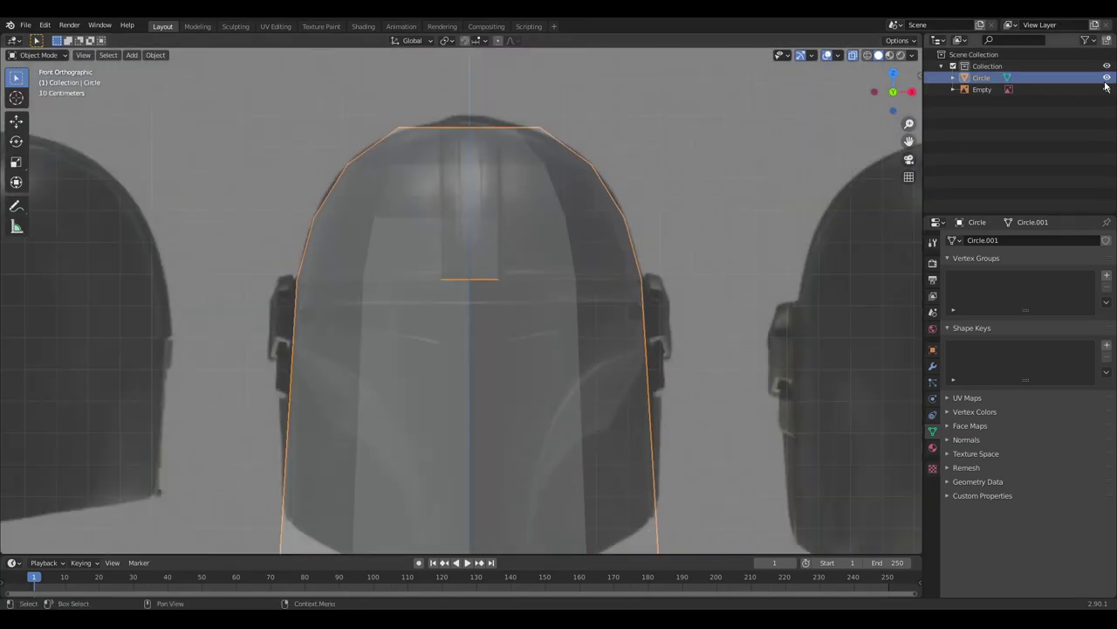
Step: Hide the references and select the lower front faces plus three crown face loops
left_click(1107, 89)
key("alt+z")
key("Tab")
key("b")
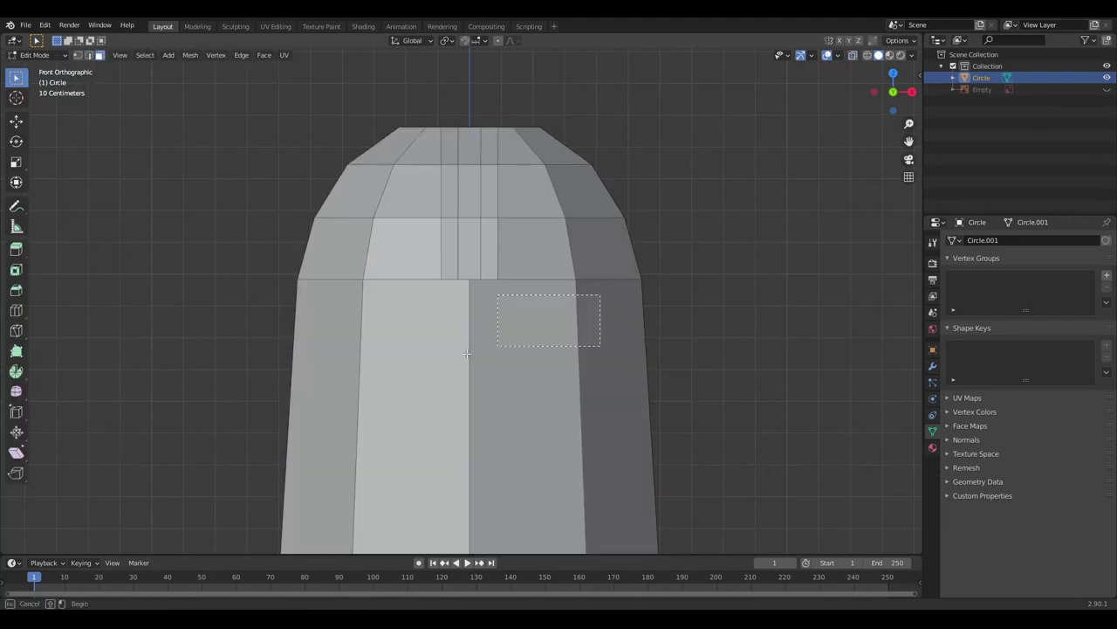
left_click_drag(467, 353, 590, 355)
left_click(324, 344, "shift")
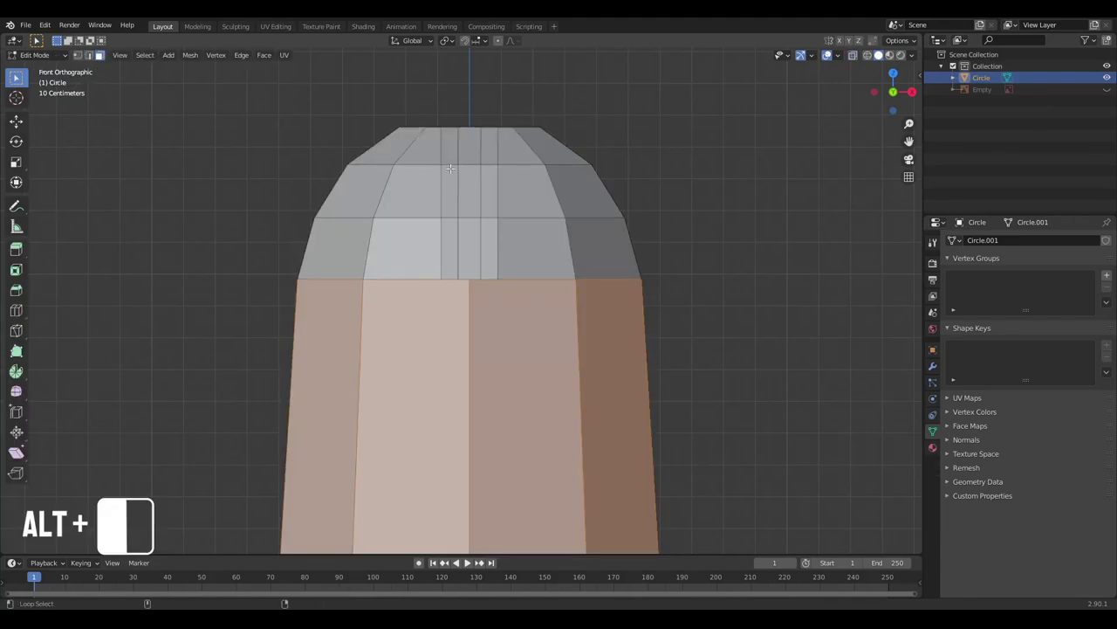
left_click(451, 167, "alt+shift")
left_click(471, 168, "alt+shift")
left_click(490, 166, "alt+shift")
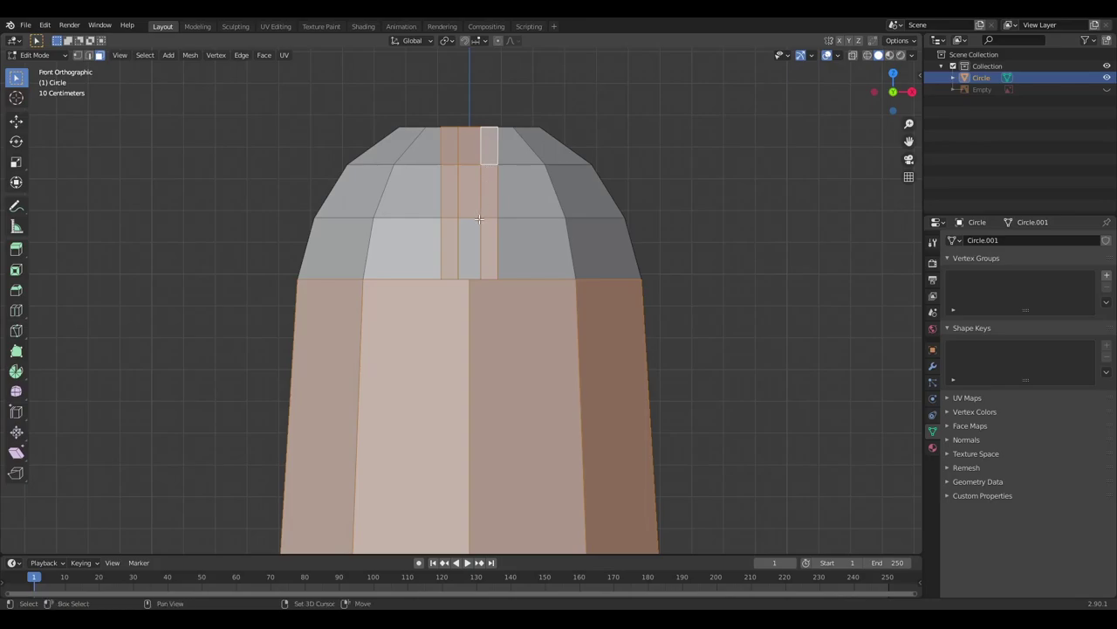
Step: Add more lower helmet faces to the selection
mouse_move(479, 219)
middle_mouse_down()
mouse_move(467, 410)
mouse_move(512, 363)
middle_mouse_up()
key("b")
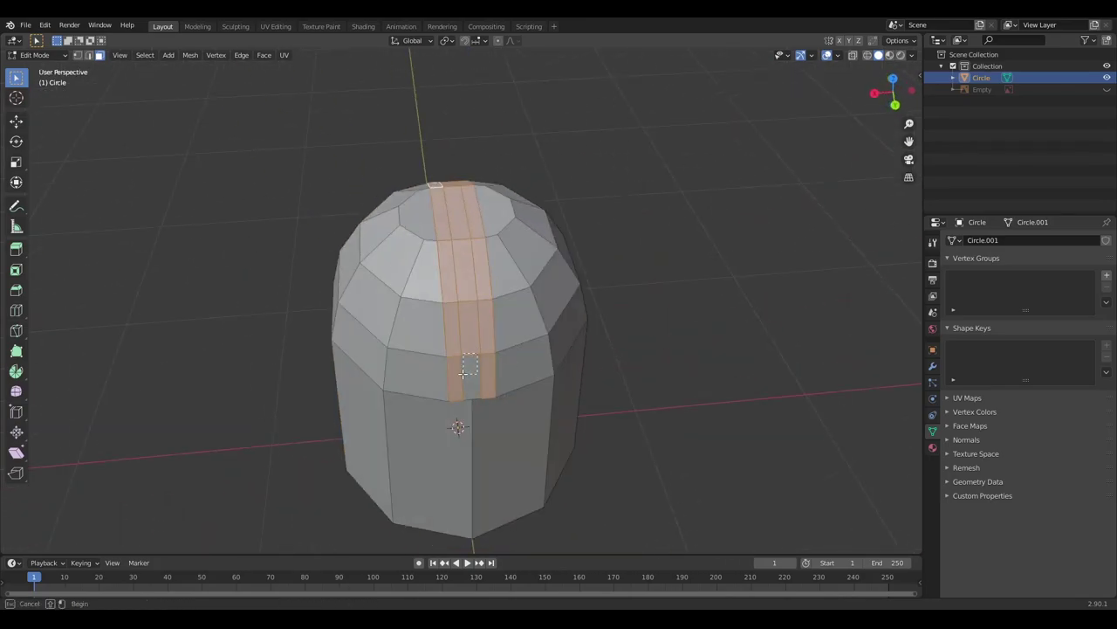
left_click_drag(462, 372, 367, 454)
left_click(454, 436, "alt+shift")
scroll(463, 349, "up", 4)
Step: Try extruding the selected faces along their normals, then undo it
right_click(468, 310)
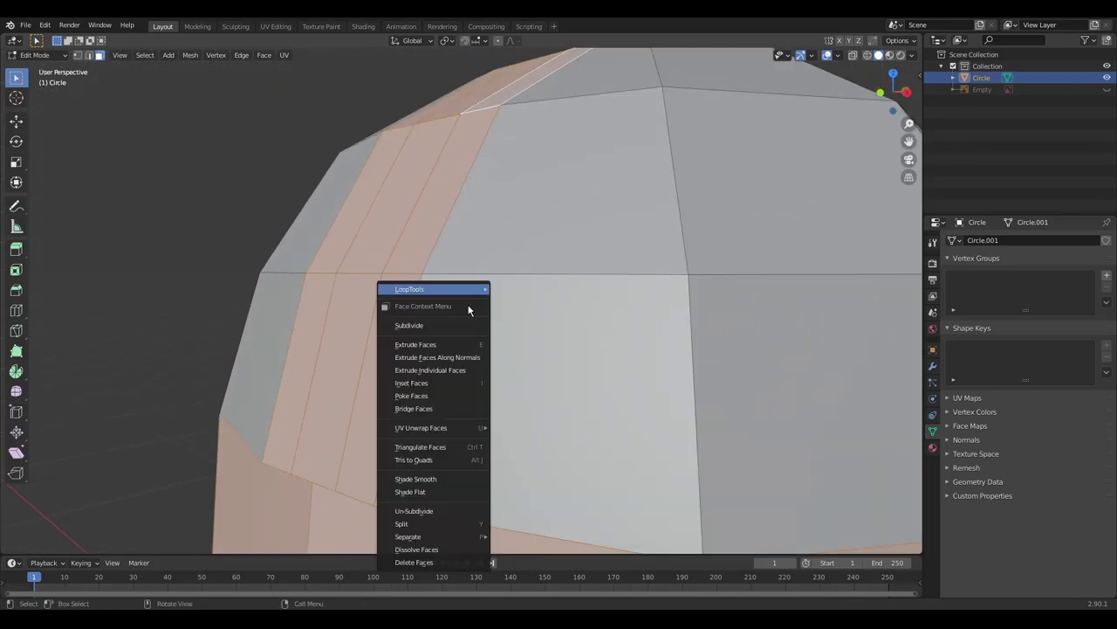
left_click(458, 357)
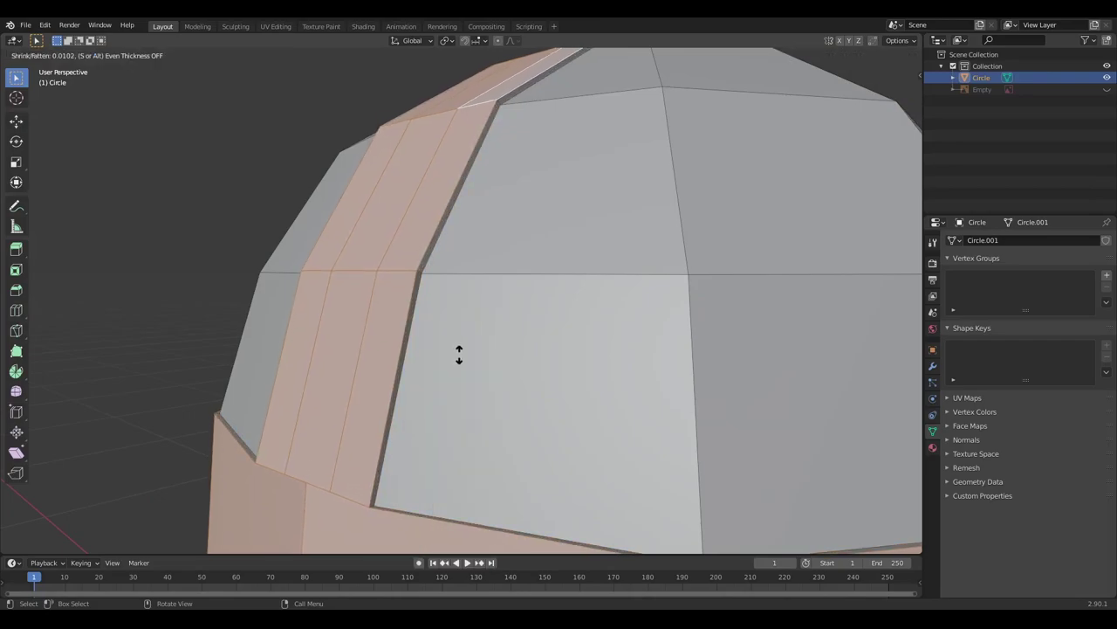
left_click(458, 353)
scroll(458, 353, "down", 3)
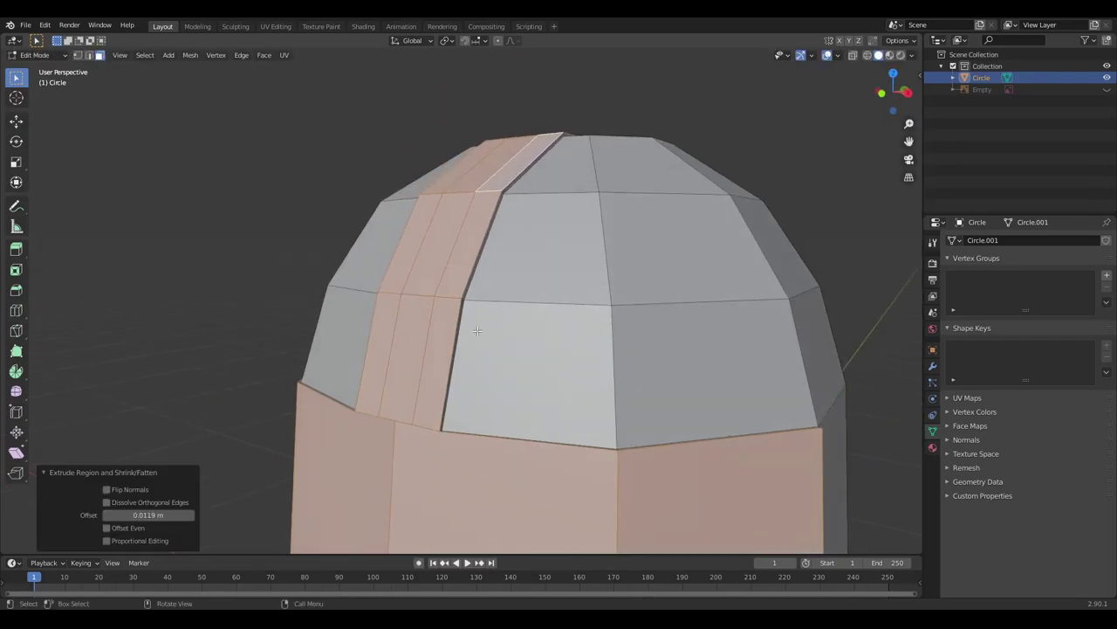
scroll(555, 440, "down", 3)
key("ctrl+z")
key("ctrl+z")
middle_click_drag(337, 429, 487, 387)
key("ctrl+z")
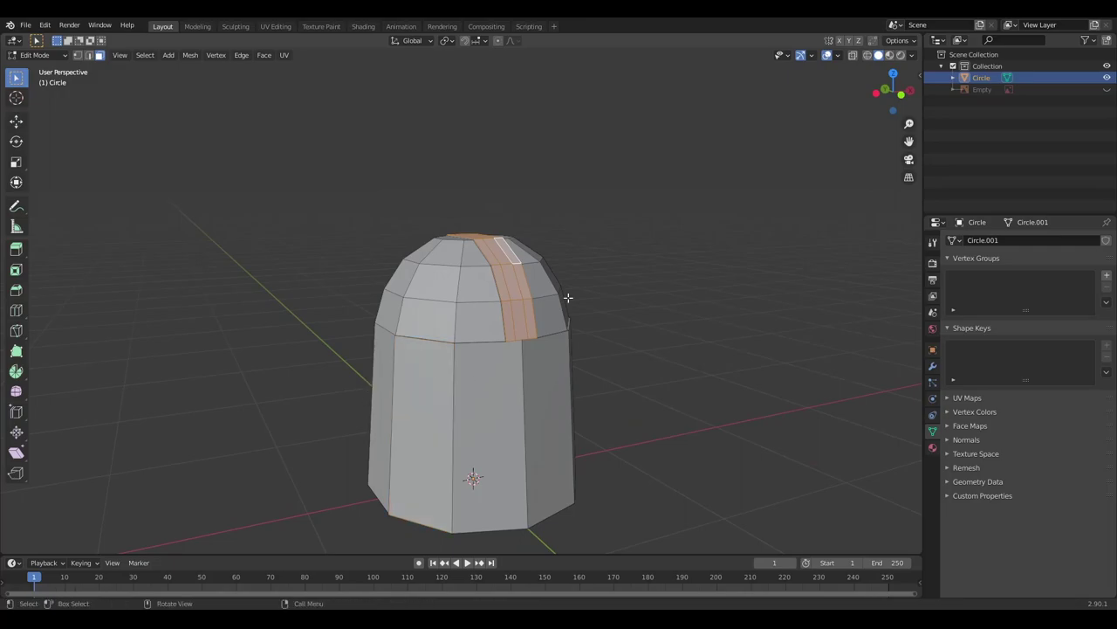
scroll(558, 306, "up", 3)
scroll(539, 306, "up", 2)
Step: Narrow the crown strip to 0.912 along X
key("s")
key("x")
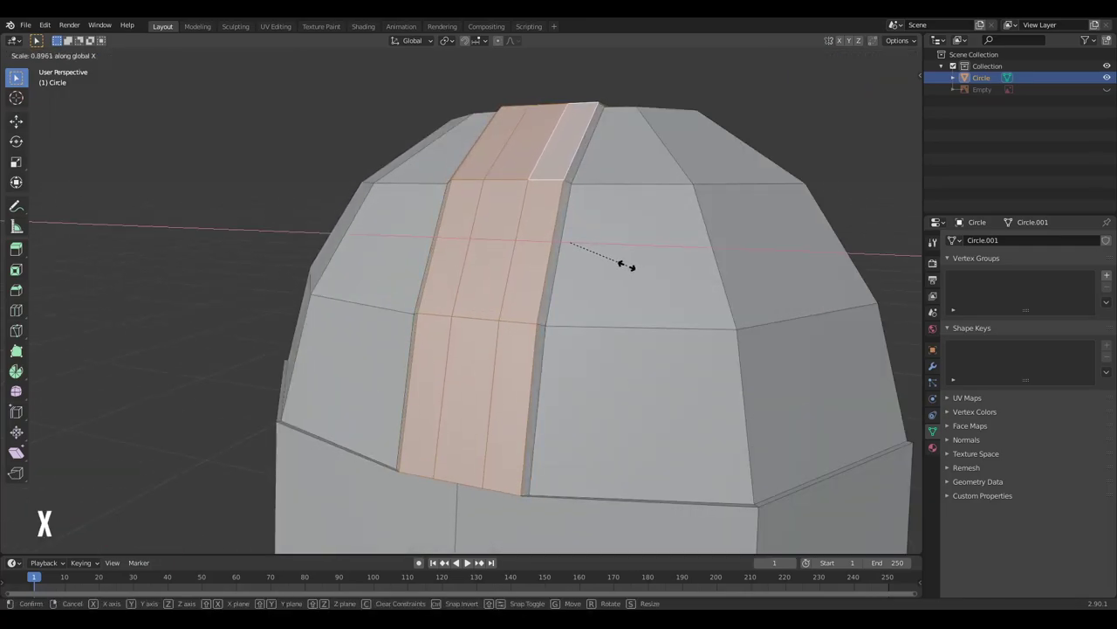
left_click(627, 264)
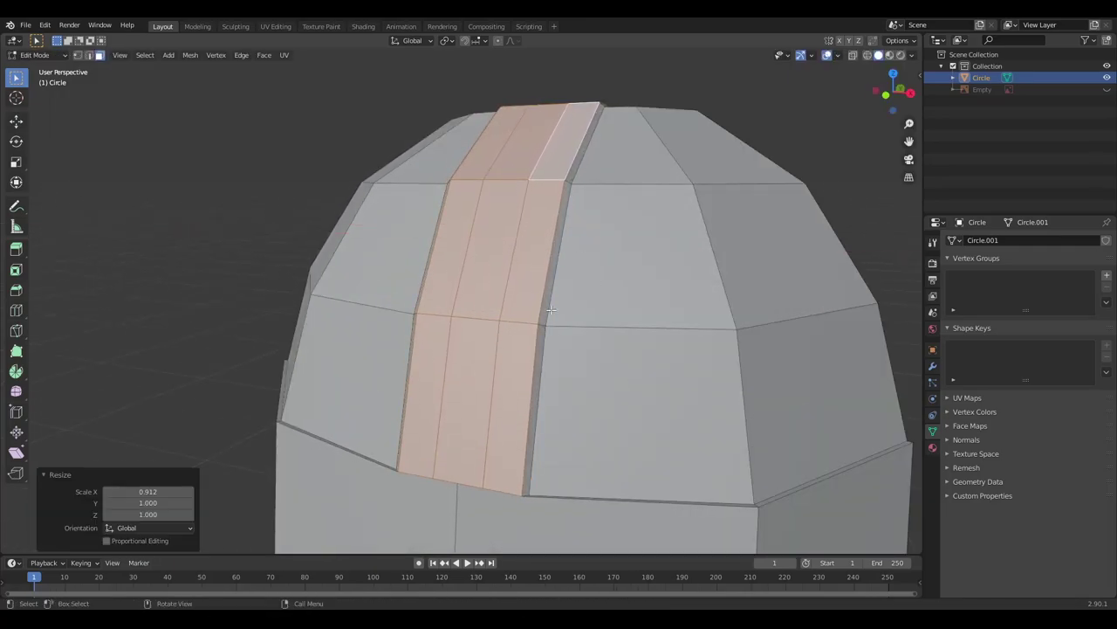
key("KP_1")
Step: Start an angle-constrained knife cut at the strip's vertex, then cancel it
scroll(498, 407, "up", 1)
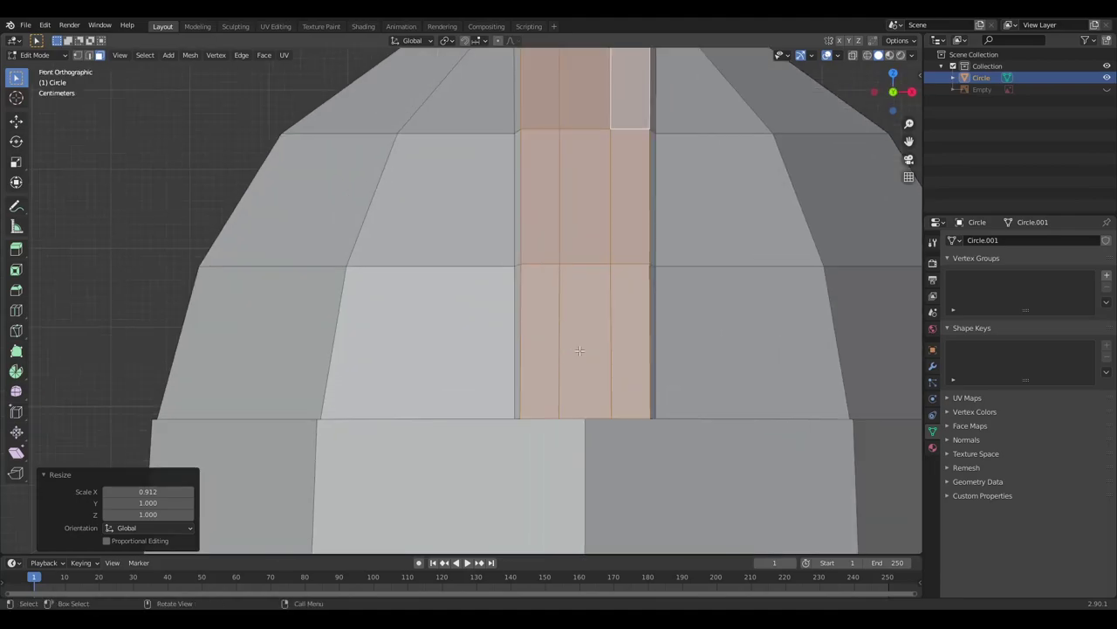
right_click(555, 223)
left_click(568, 373)
scroll(494, 320, "up", 2)
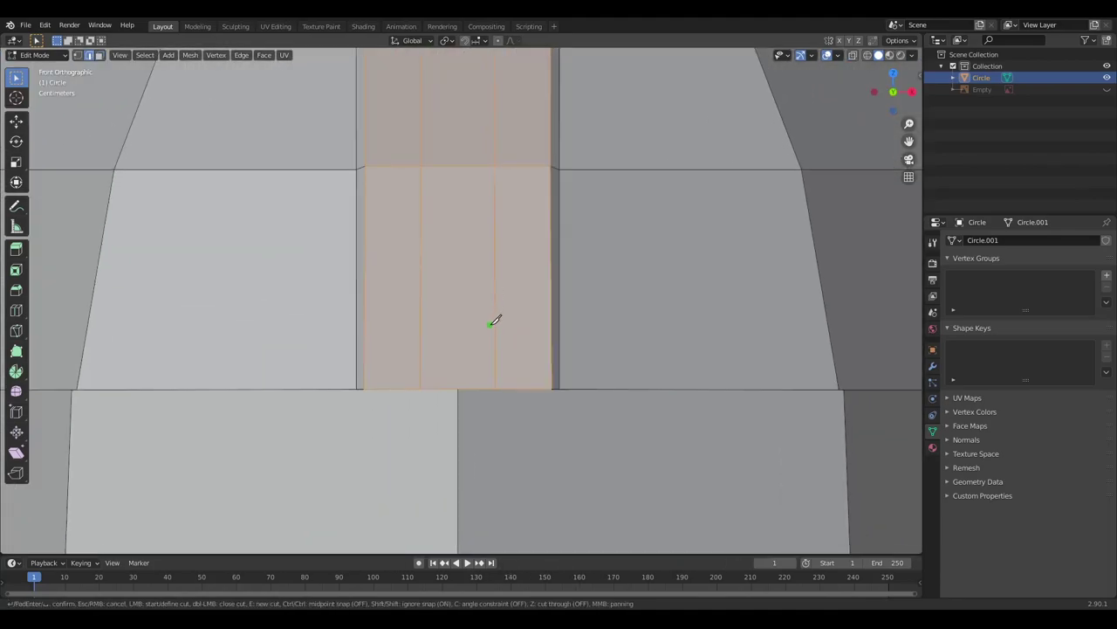
left_click(497, 337)
key("c")
key("Escape")
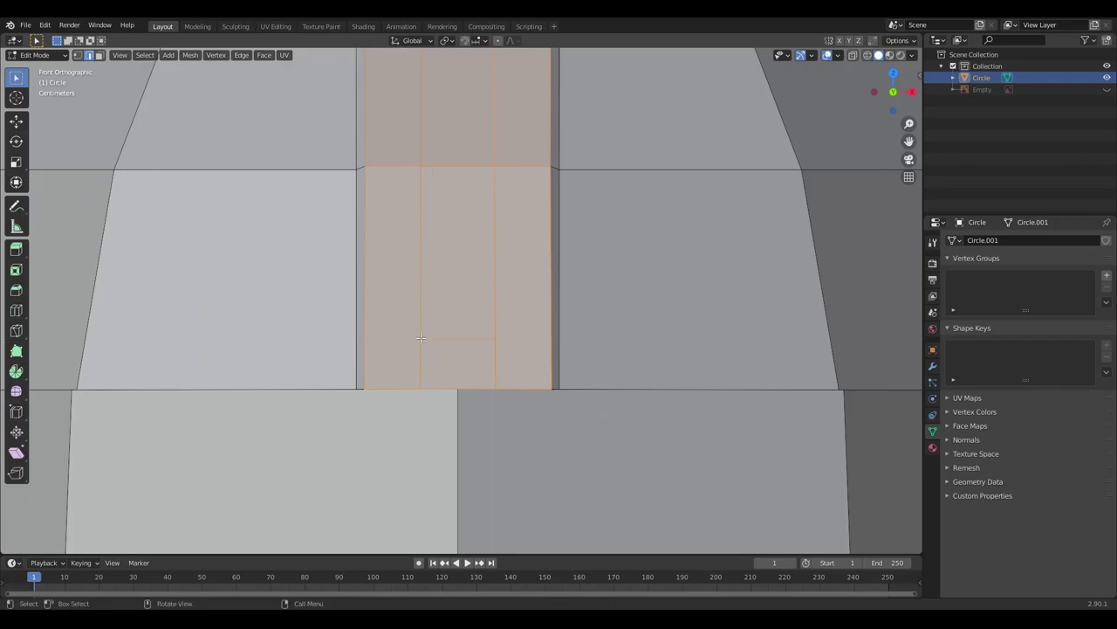
Step: Knife-cut horizontally across the strip's lower end, then select the narrow middle strip faces
scroll(489, 336, "down", 2)
scroll(505, 336, "up", 4)
right_click(506, 336)
left_click(506, 333)
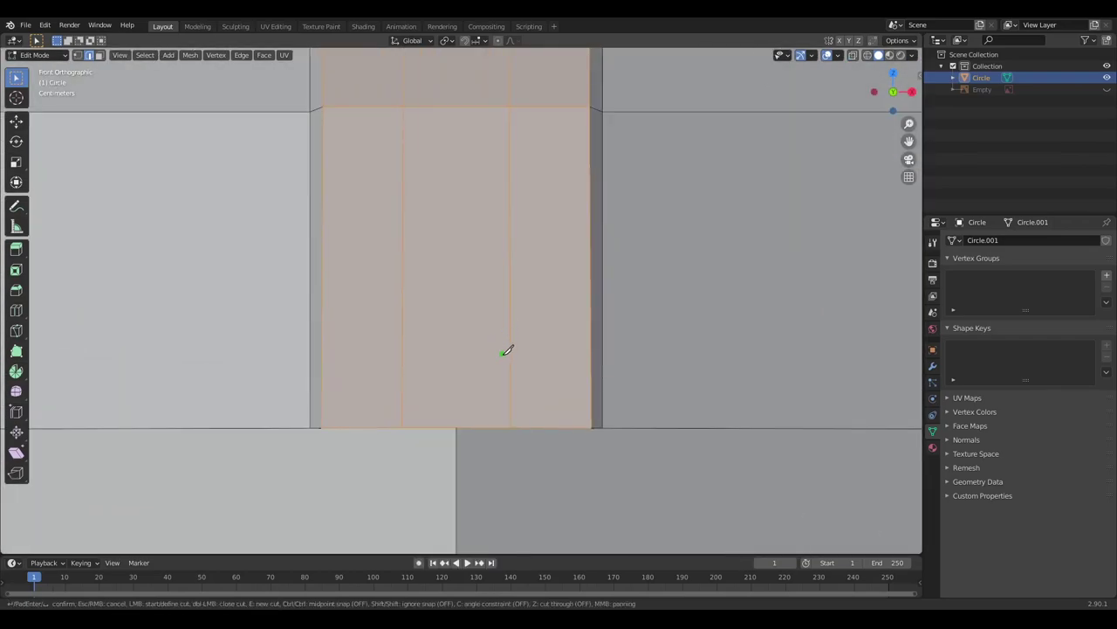
left_click(511, 359)
left_click(403, 358)
key("Return")
scroll(452, 262, "down", 4)
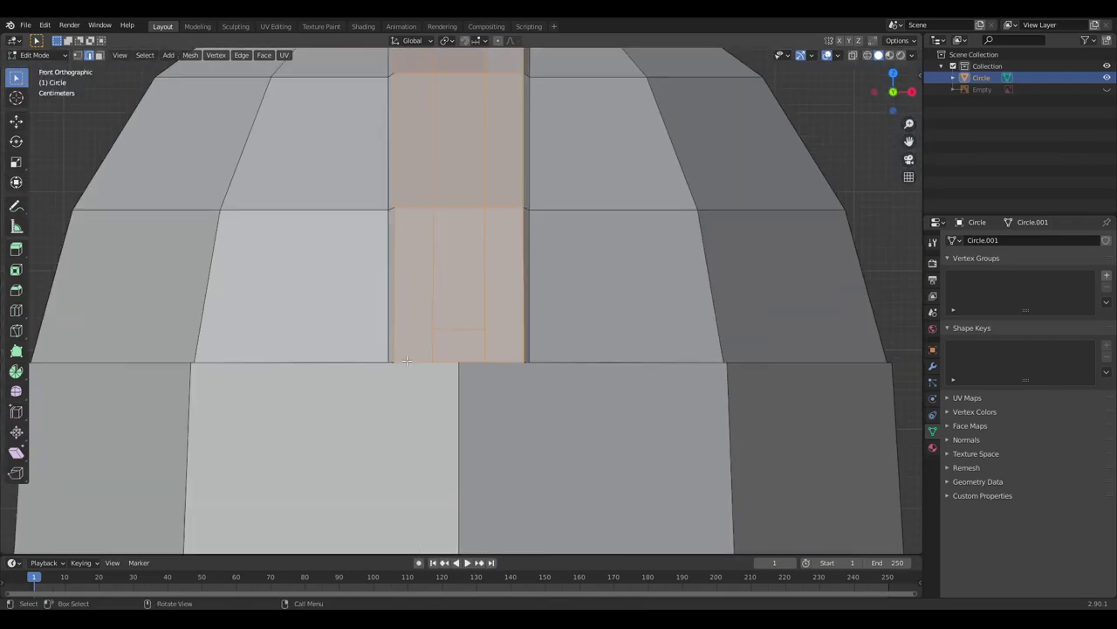
key("3")
left_click(452, 128, "alt")
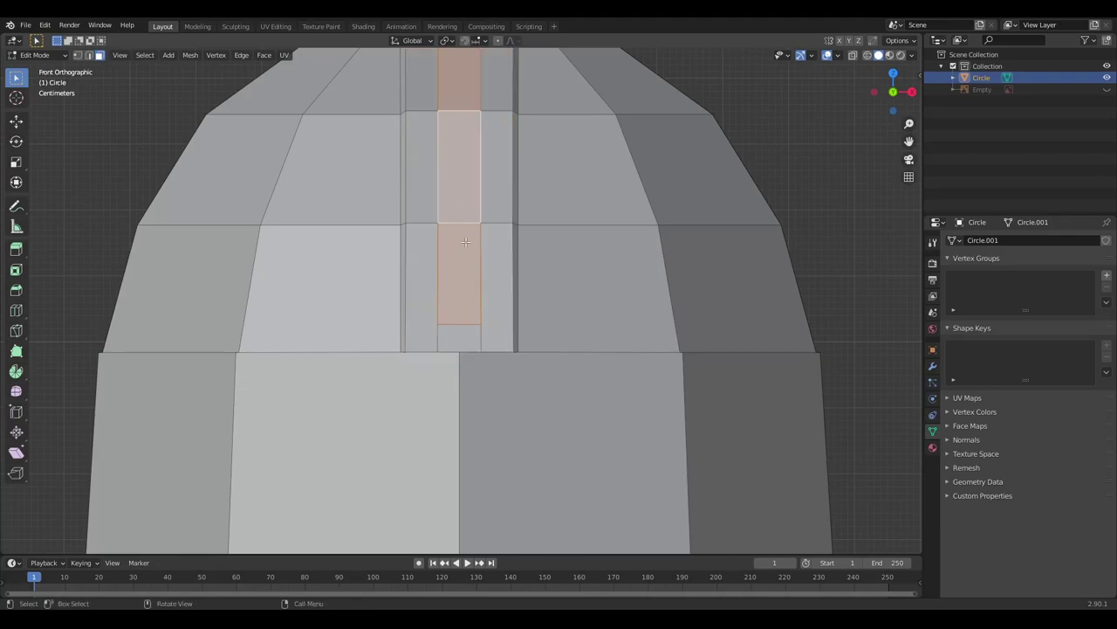
Step: Push the middle strip about -0.0016 inward along its normals, then return to Object Mode
scroll(466, 242, "down", 3)
middle_click_drag(465, 242, 424, 328)
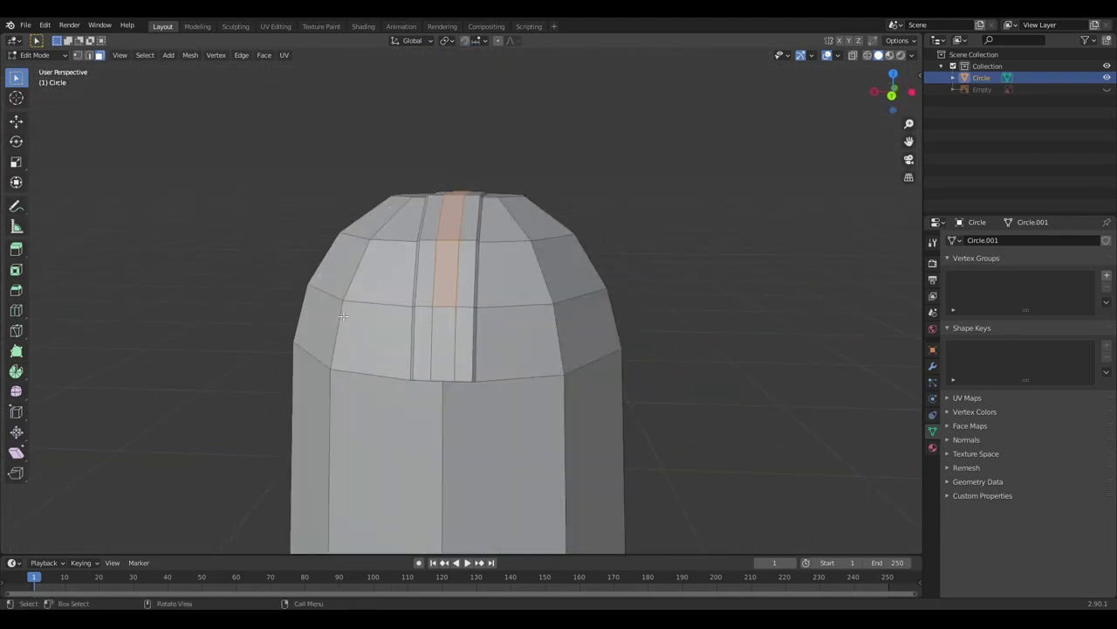
mouse_move(342, 316)
middle_mouse_down()
mouse_move(598, 292)
mouse_move(508, 314)
middle_mouse_up()
scroll(599, 292, "up", 3)
scroll(508, 314, "up", 2)
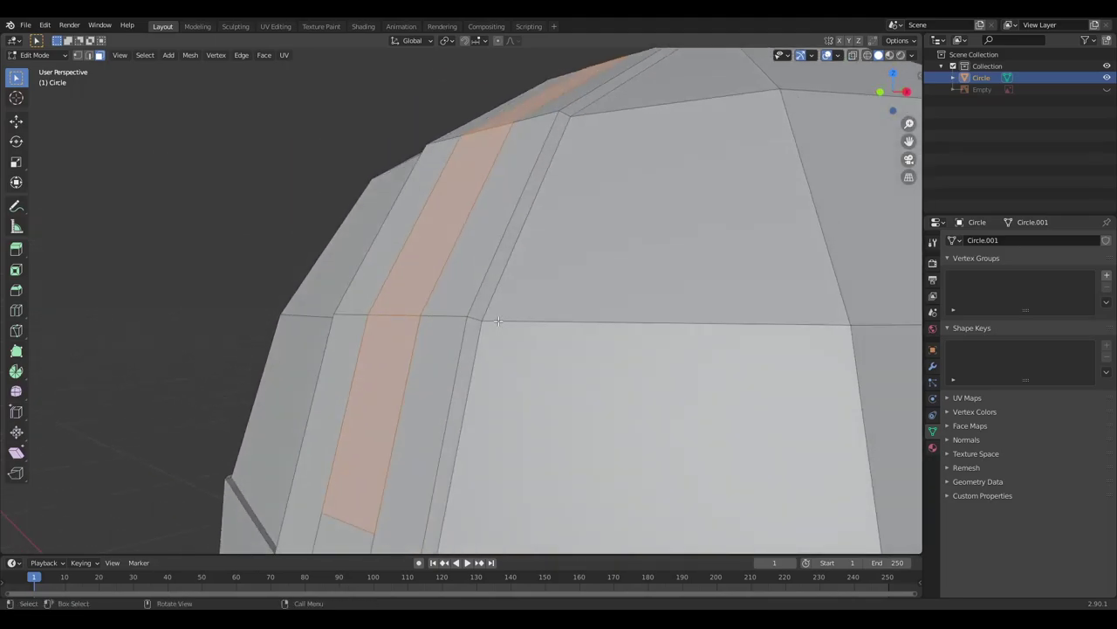
right_click(485, 354)
left_click(490, 368)
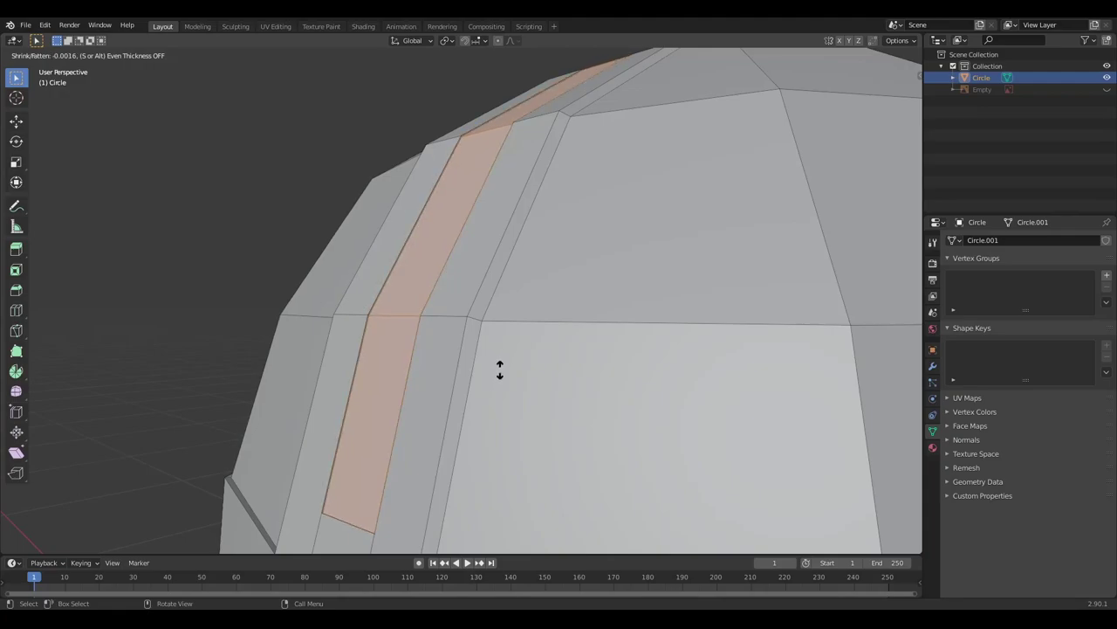
left_click(500, 370)
scroll(500, 370, "down", 5)
key("Tab")
middle_click_drag(525, 265, 410, 335)
Step: In front view, show the reference images again and lower the reference Empty's opacity
key("KP_1")
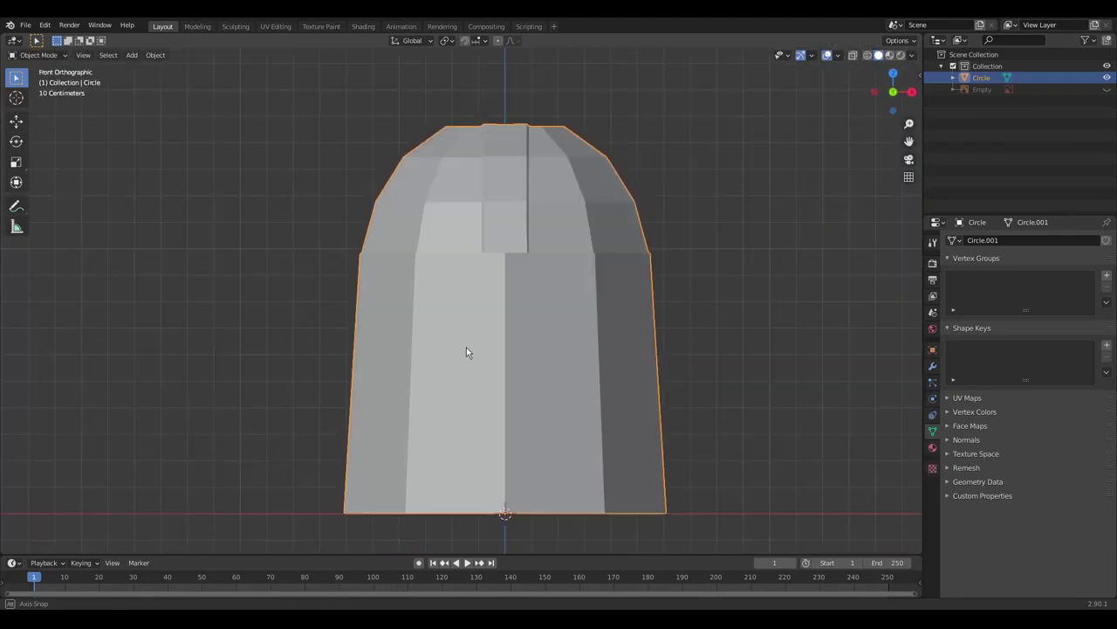
left_click(1107, 90)
key("Tab")
scroll(550, 277, "up", 3)
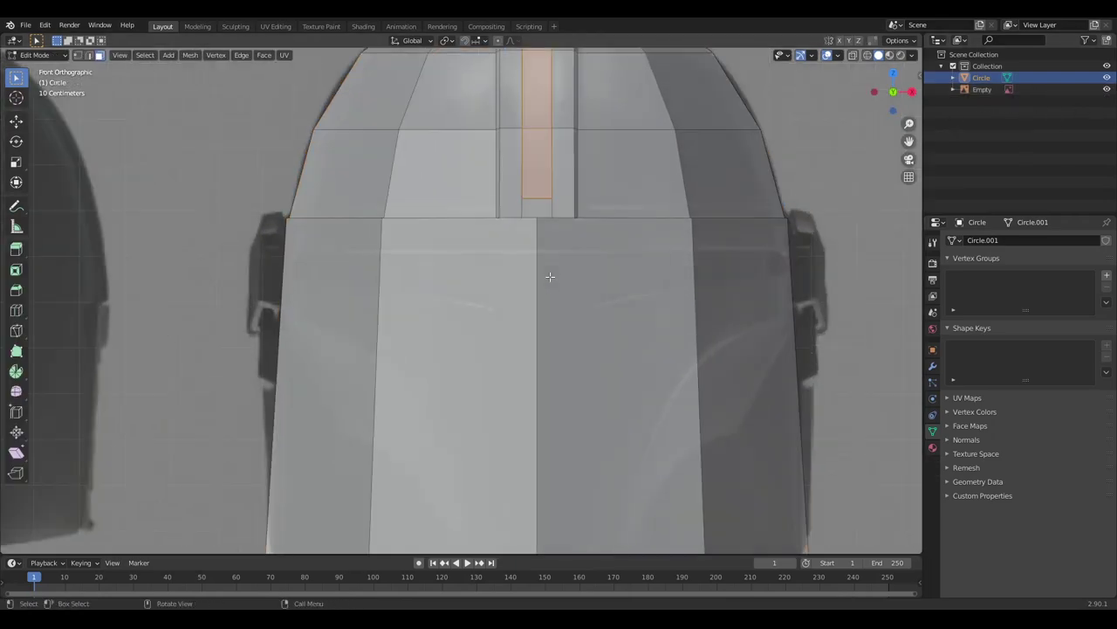
key("Tab")
left_click(832, 194)
left_click_drag(1054, 395, 1030, 395)
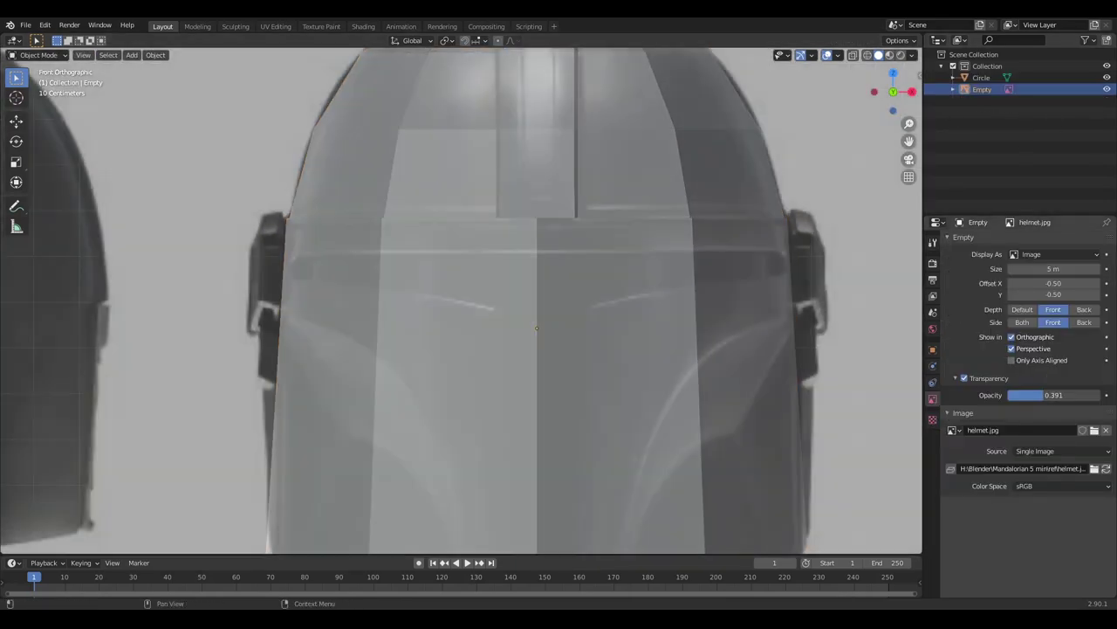
left_click(485, 285)
Step: Knife a constrained horizontal cut across the helmet's brow from right to left
key("Tab")
scroll(689, 229, "up", 1)
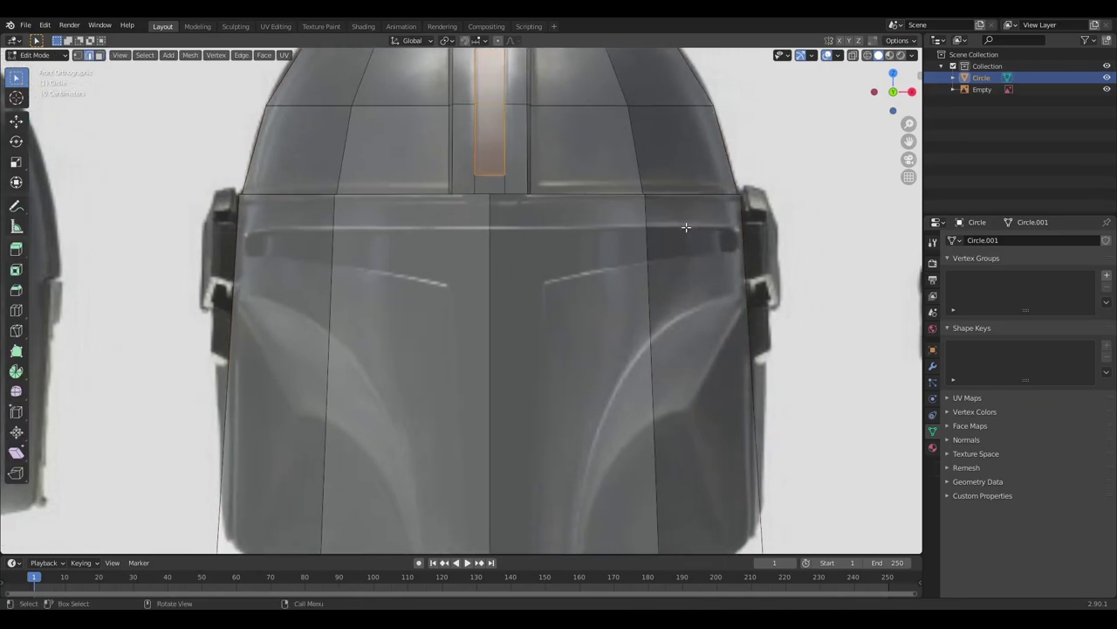
right_click(689, 231)
left_click(670, 368)
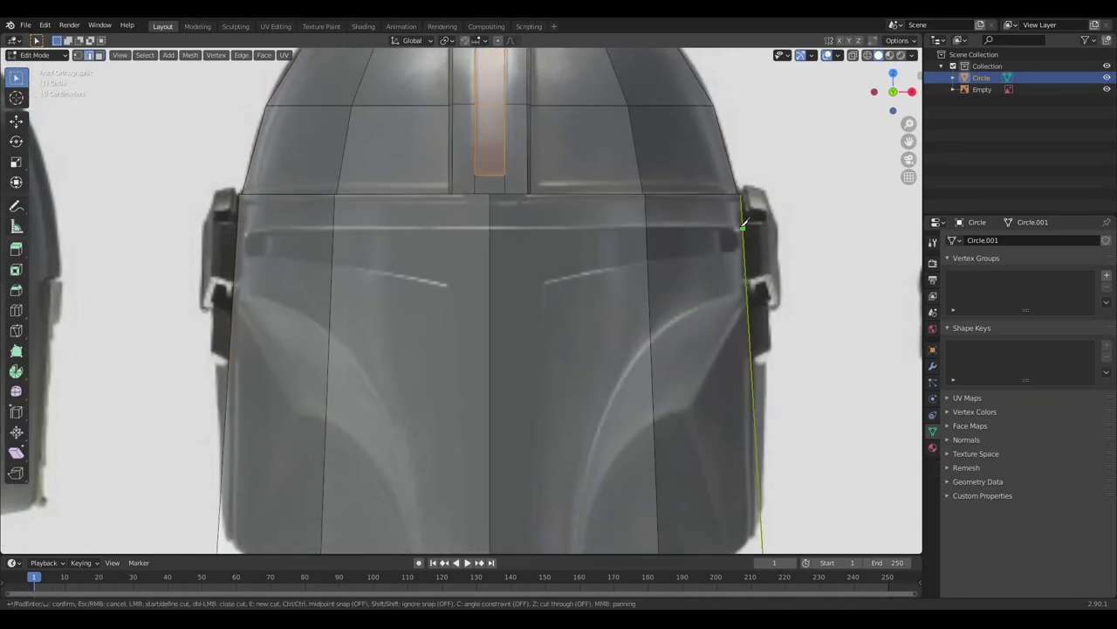
left_click(742, 225)
key("c")
left_click(246, 224)
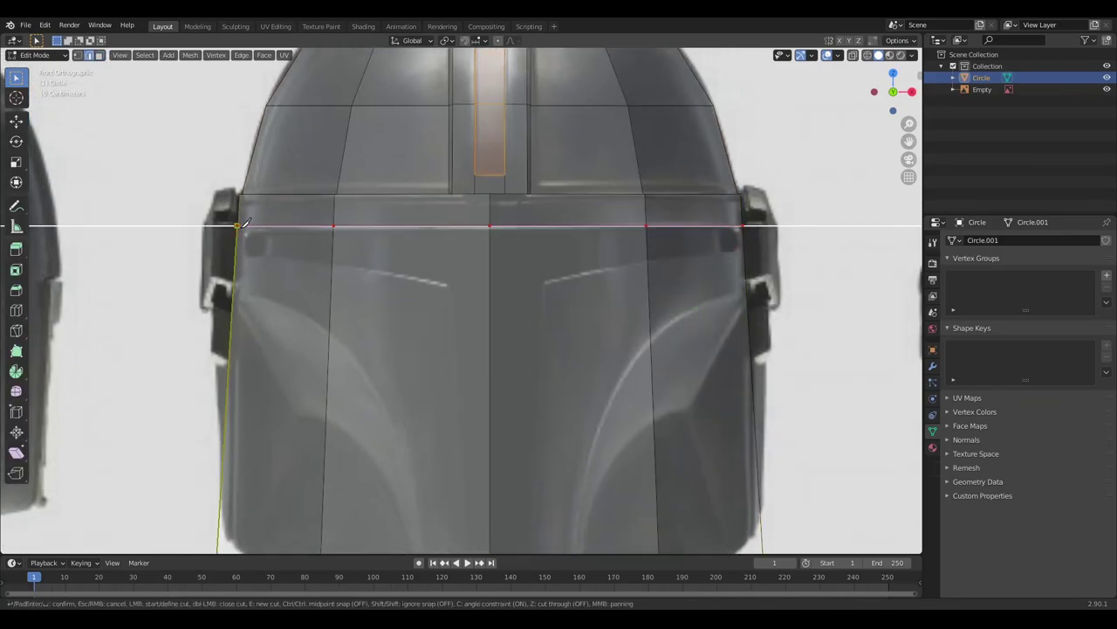
key("Return")
Step: Start a second knife cut outlining the right cheek panel from the brow
scroll(485, 253, "down", 3)
scroll(484, 253, "up", 1)
right_click(484, 253)
left_click(485, 250)
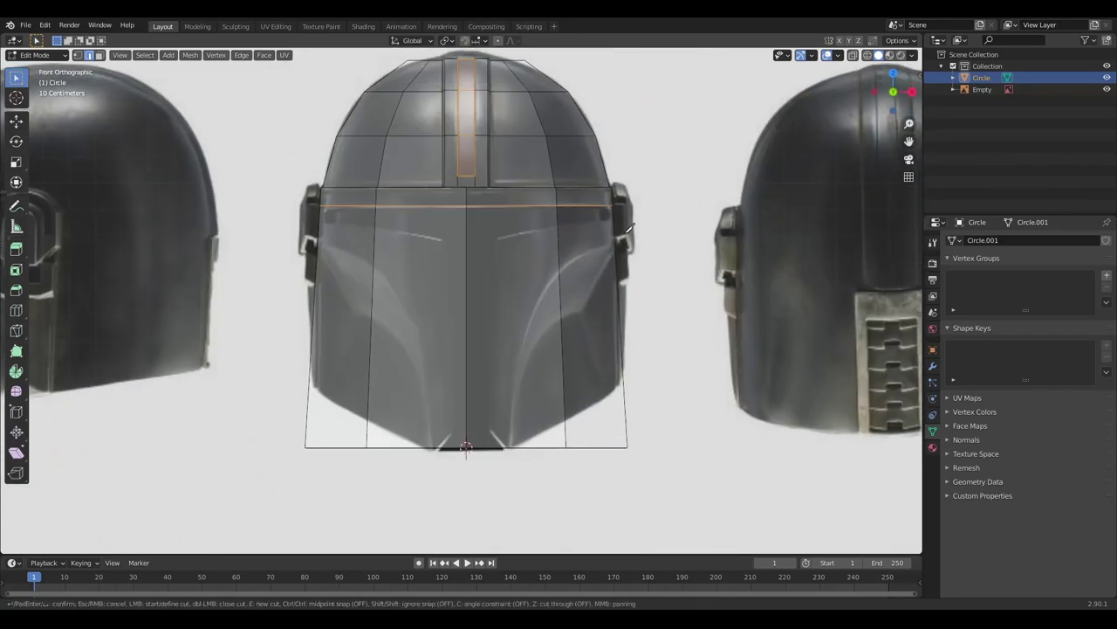
left_click(613, 219)
Step: Finish and commit the knife cut outlining the right cheek panel
key("Return")
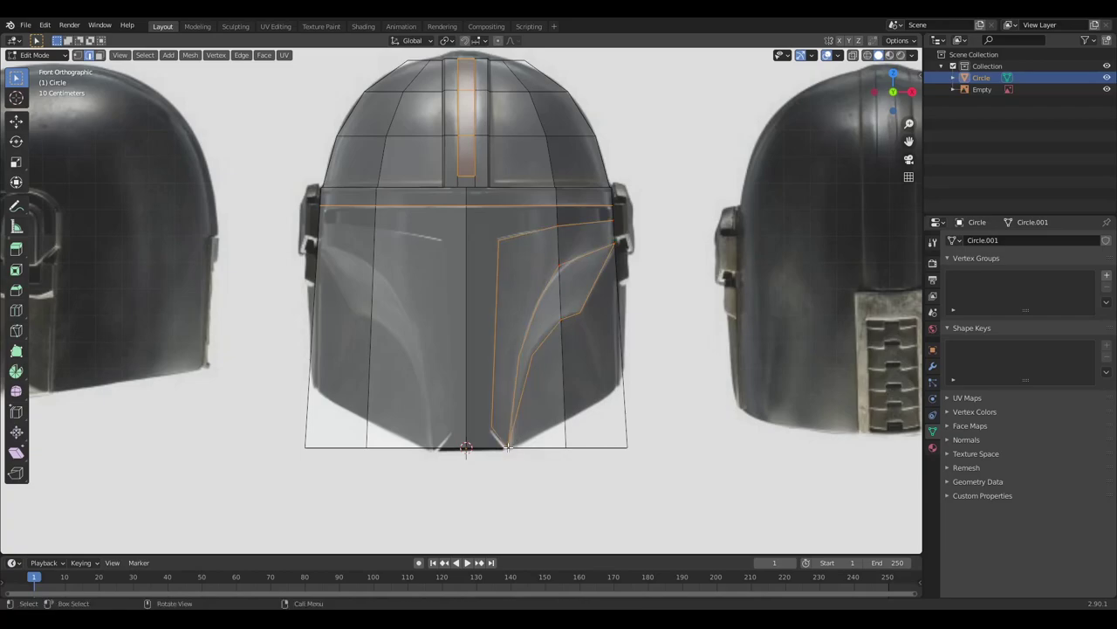
right_click(558, 322)
left_click(568, 316)
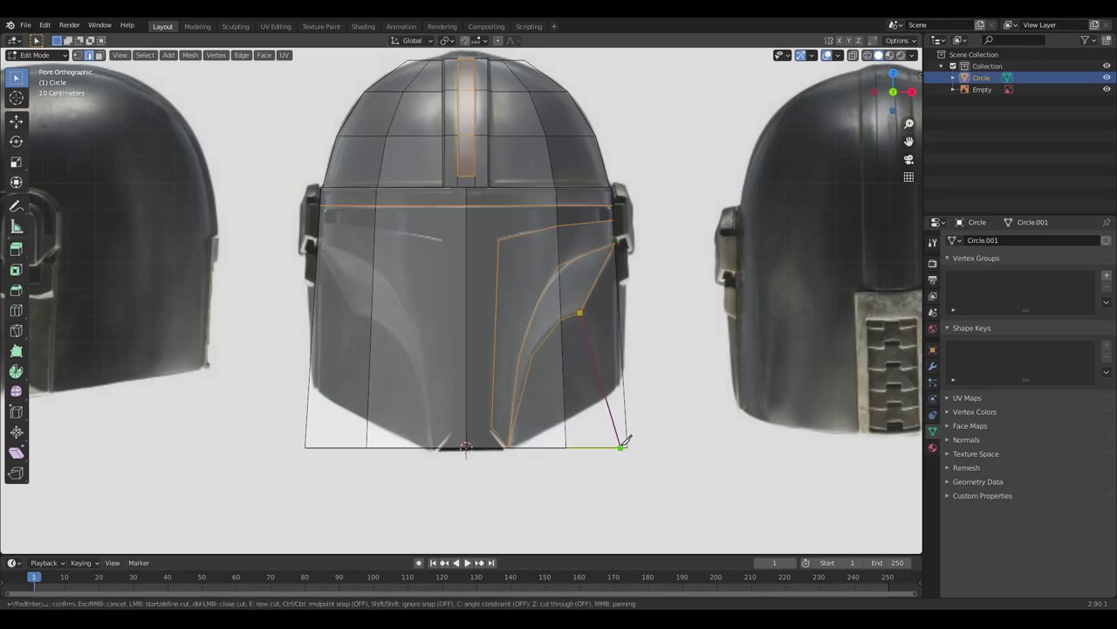
key("Return")
right_click(586, 295)
Step: Knife the matching left cheek panel outline down to the bottom-left corner
left_click(586, 295)
left_click(439, 237)
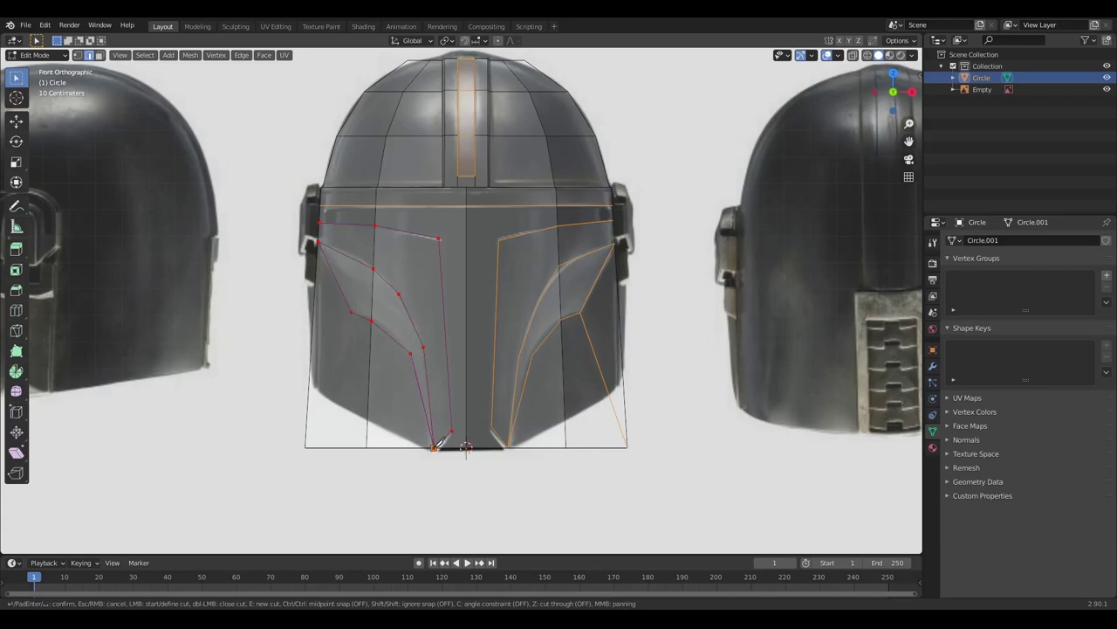
key("Return")
right_click(449, 325)
left_click(360, 325)
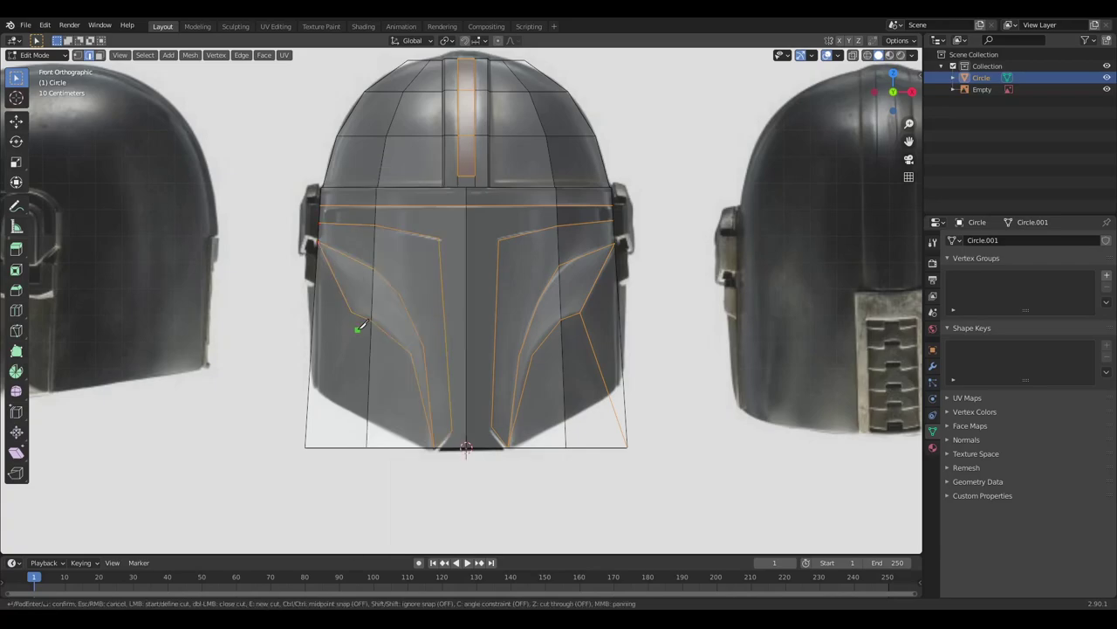
left_click(306, 446)
key("Return")
Step: Hide the reference, select the T-visor faces and extrude them inward along normals
scroll(585, 215, "down", 3)
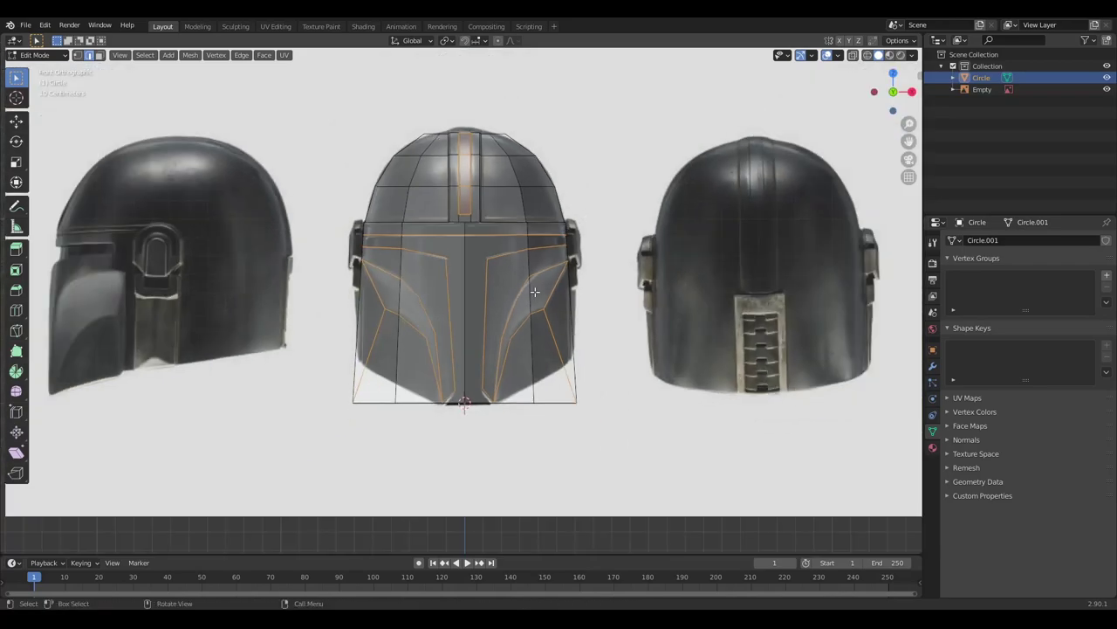
mouse_move(585, 214)
middle_mouse_down()
mouse_move(489, 236)
mouse_move(384, 209)
mouse_move(442, 212)
middle_mouse_up()
left_click(1107, 89)
scroll(495, 237, "up", 3)
key("3")
left_click(524, 192)
left_click(450, 350, "shift")
left_click(367, 203, "shift")
right_click(442, 213)
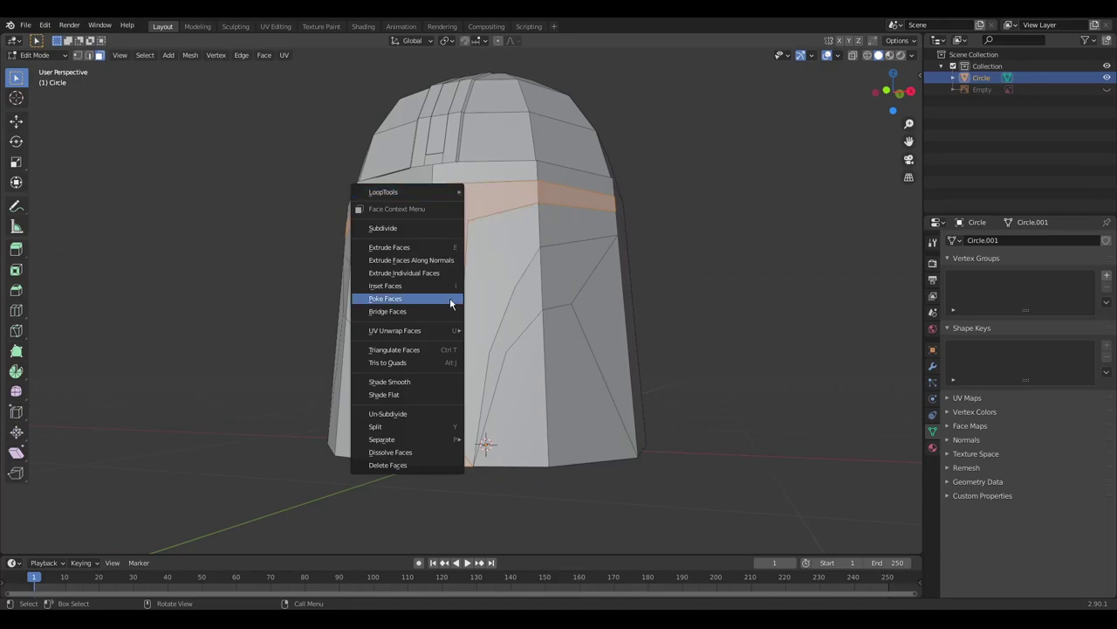
left_click(441, 259)
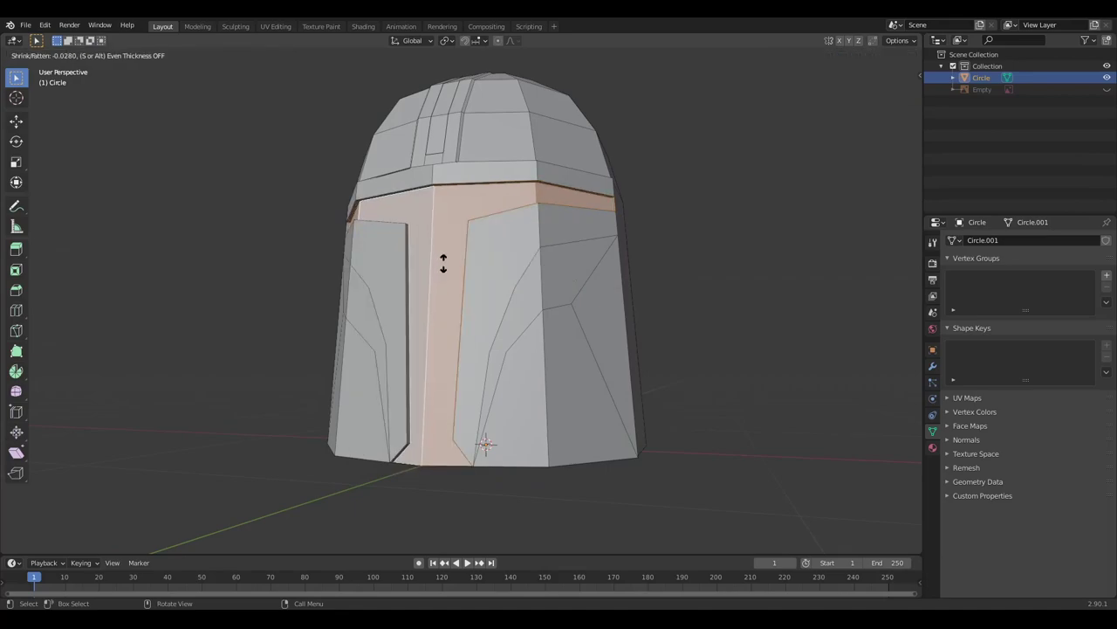
left_click(442, 261)
Step: Extrude the visor faces along normals a second time, pushing them deeper inward
middle_click_drag(443, 261, 419, 294)
scroll(419, 293, "up", 3)
right_click(430, 270)
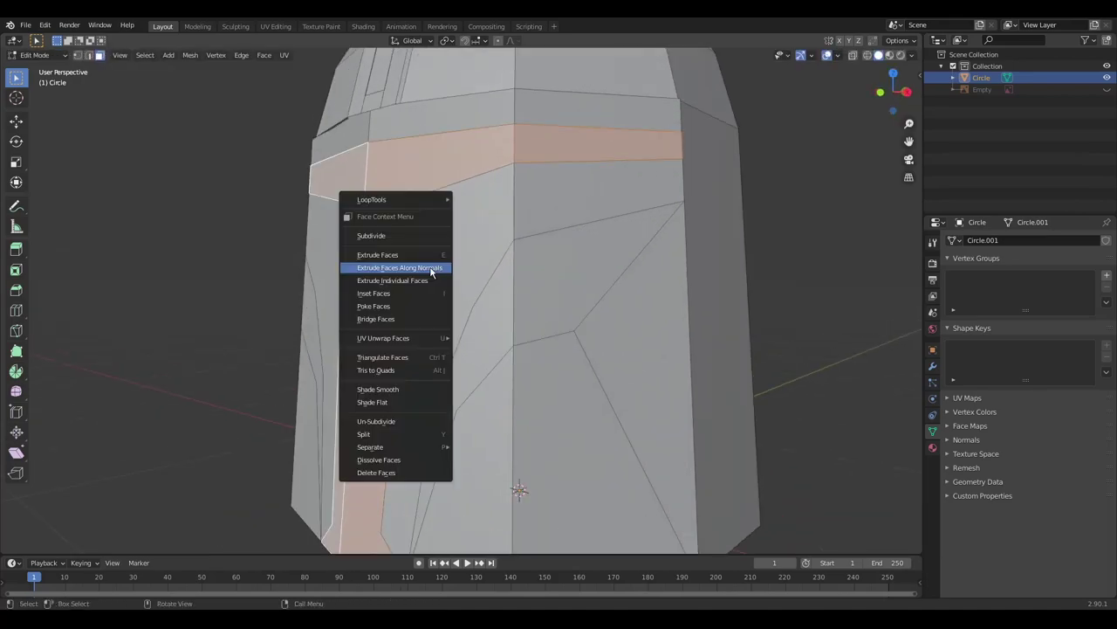
left_click(430, 271)
left_click(437, 268)
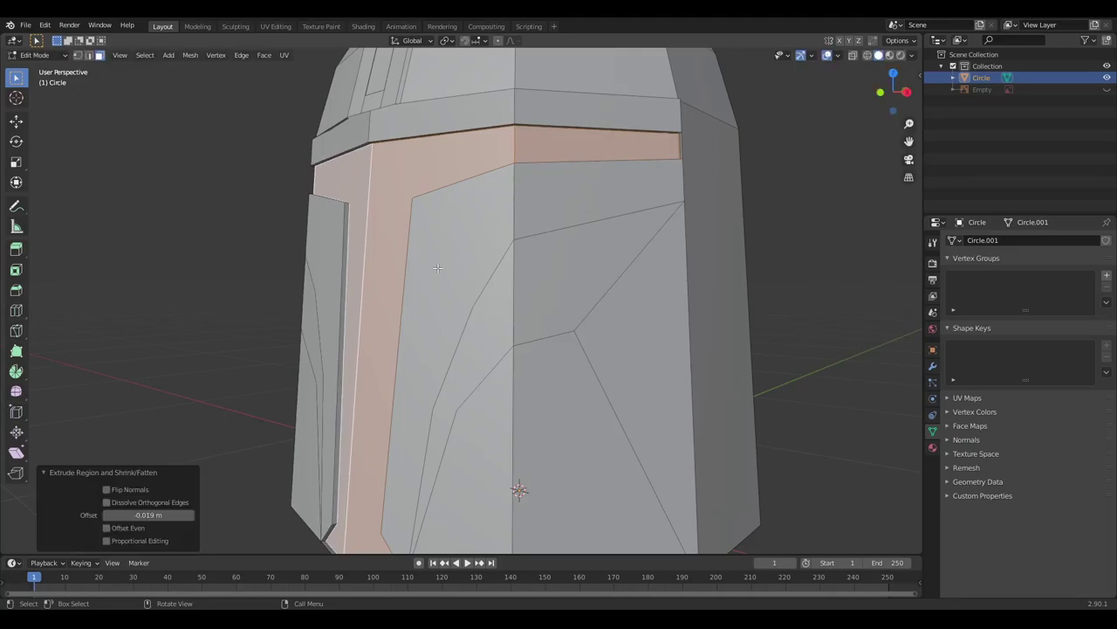
scroll(503, 298, "down", 3)
mouse_move(437, 268)
middle_mouse_down()
mouse_move(503, 298)
mouse_move(397, 326)
middle_mouse_up()
Step: Push the cheek faces back along Y and scale them to 0.944 along X
key("alt+a")
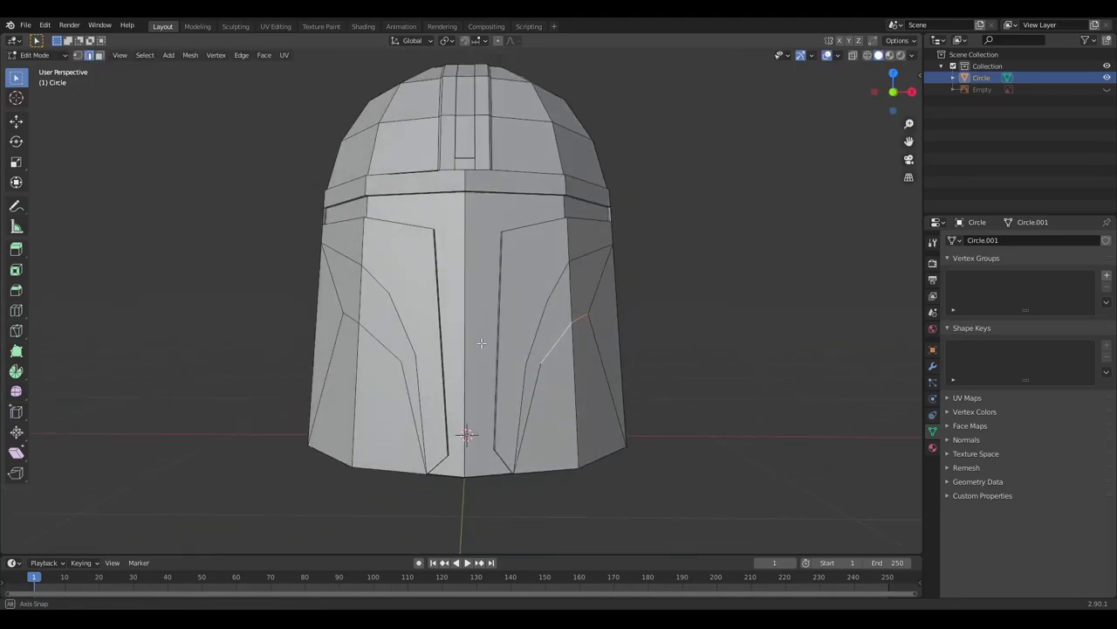
middle_click_drag(509, 315, 388, 367)
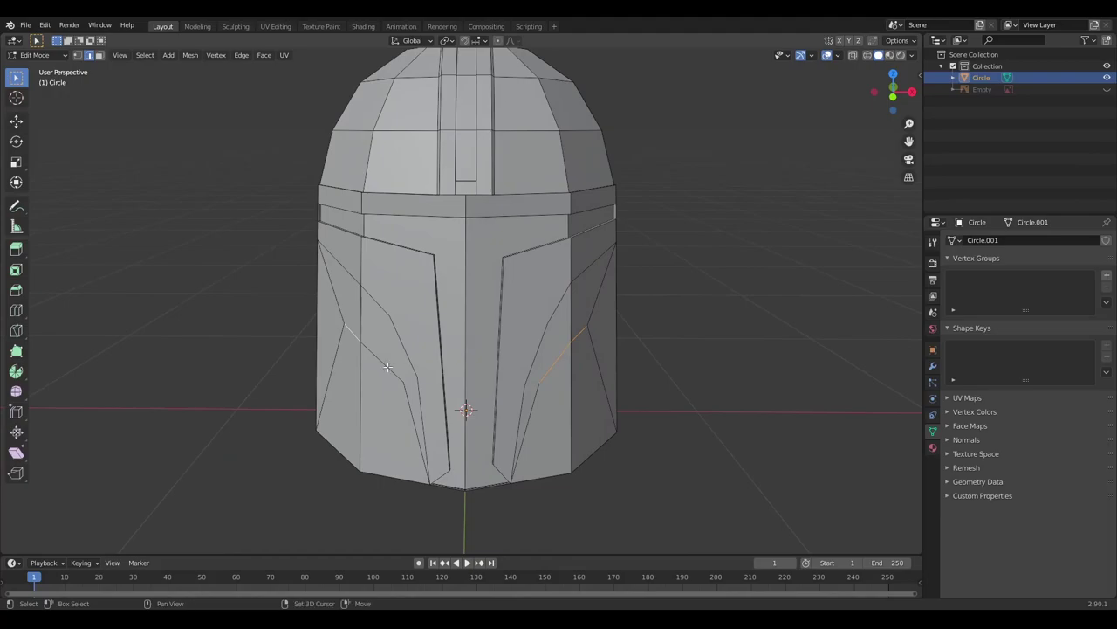
key("g")
key("y")
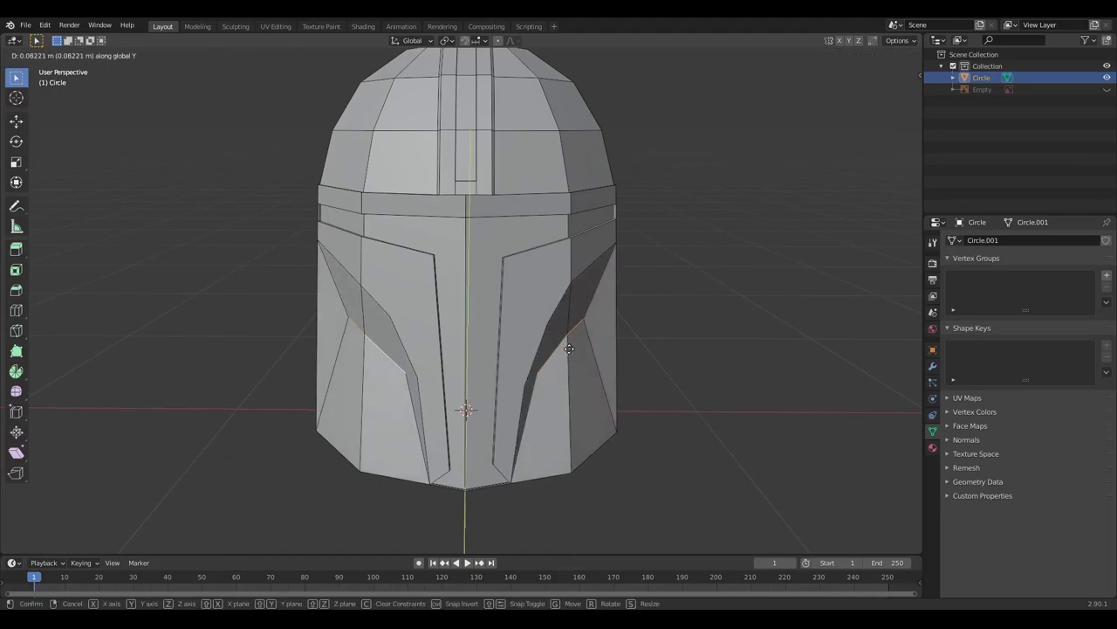
left_click(601, 335)
key("s")
key("x")
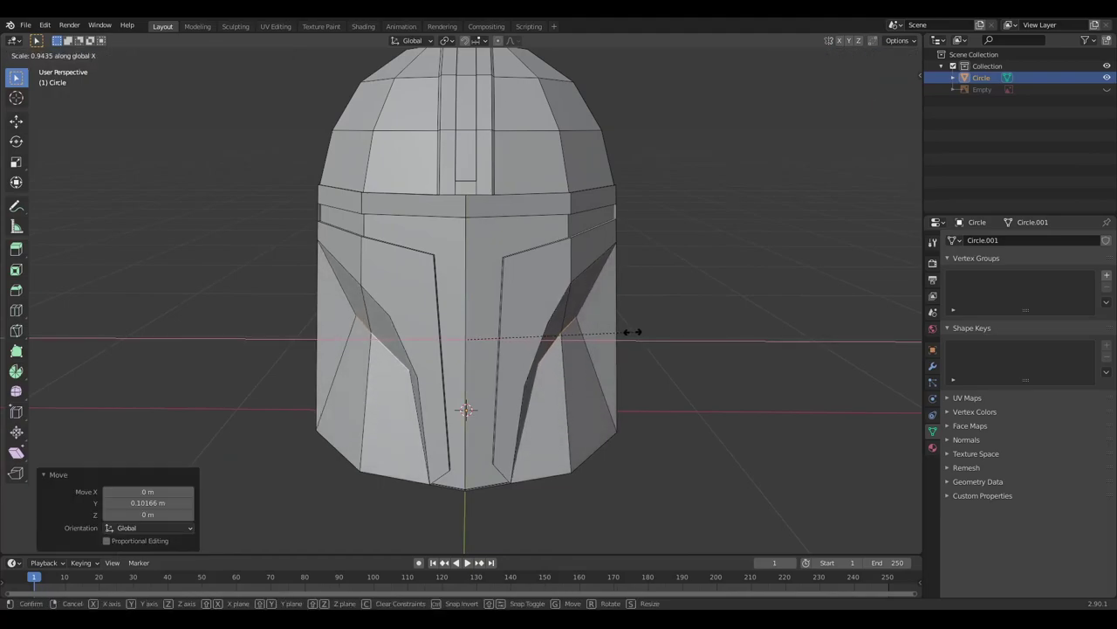
left_click(632, 331)
key("KP_5")
key("KP_3")
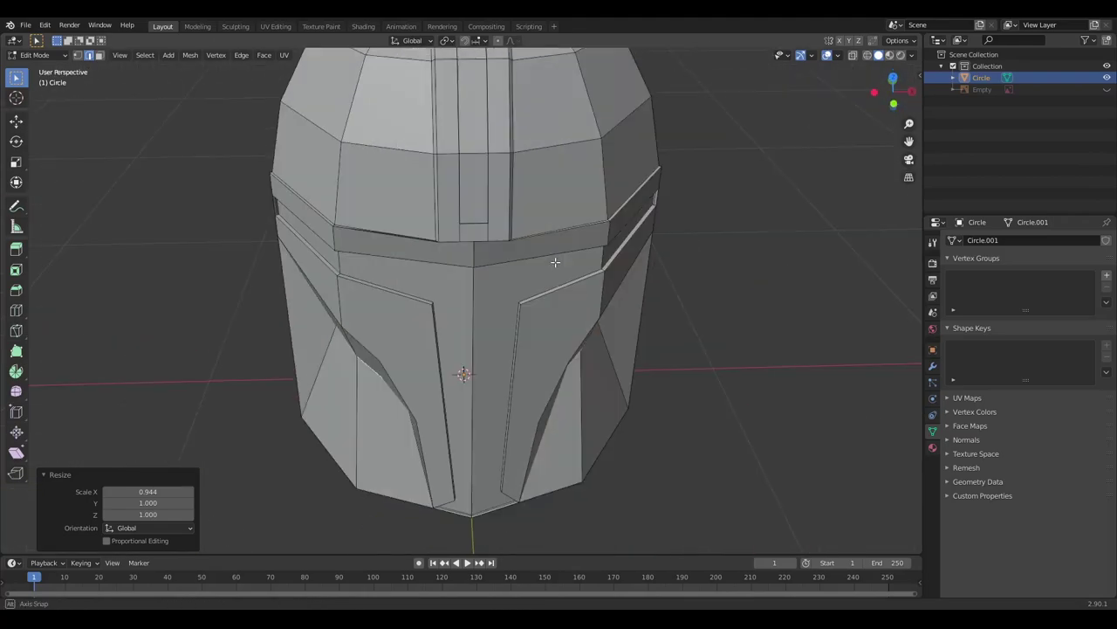
Step: Open the Knife Topology Tool over the brow band and cancel a first trial cut
middle_click_drag(418, 228, 541, 262)
scroll(482, 328, "up", 4)
right_click(482, 329)
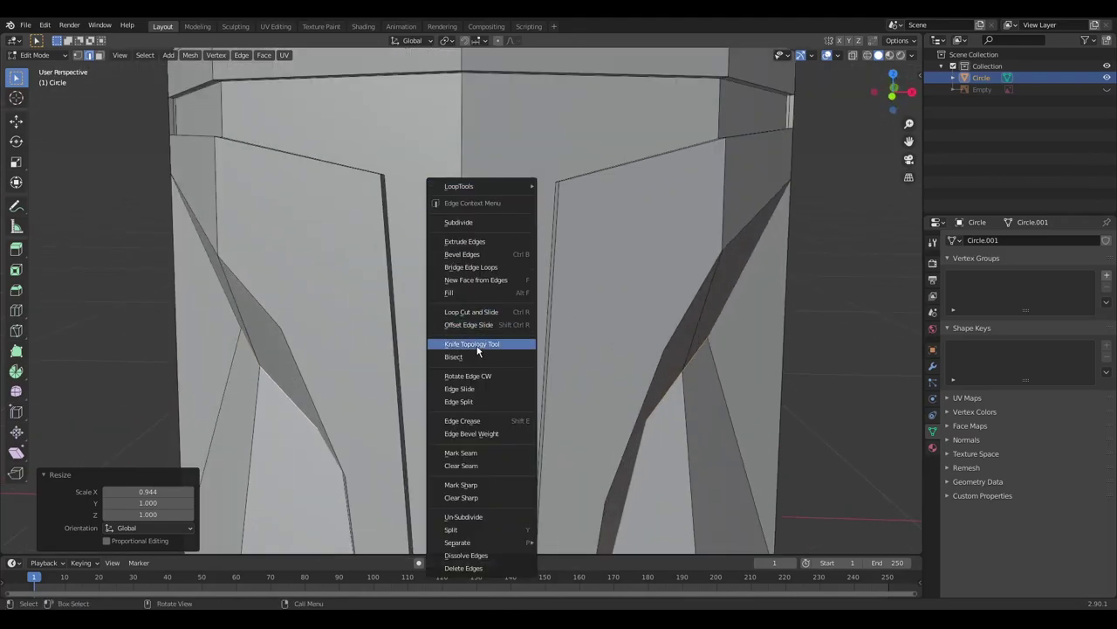
left_click(478, 345)
mouse_move(553, 125)
middle_mouse_down()
mouse_move(524, 269)
mouse_move(532, 179)
mouse_move(539, 264)
middle_mouse_up()
left_click(533, 135)
key("c")
right_click(538, 178)
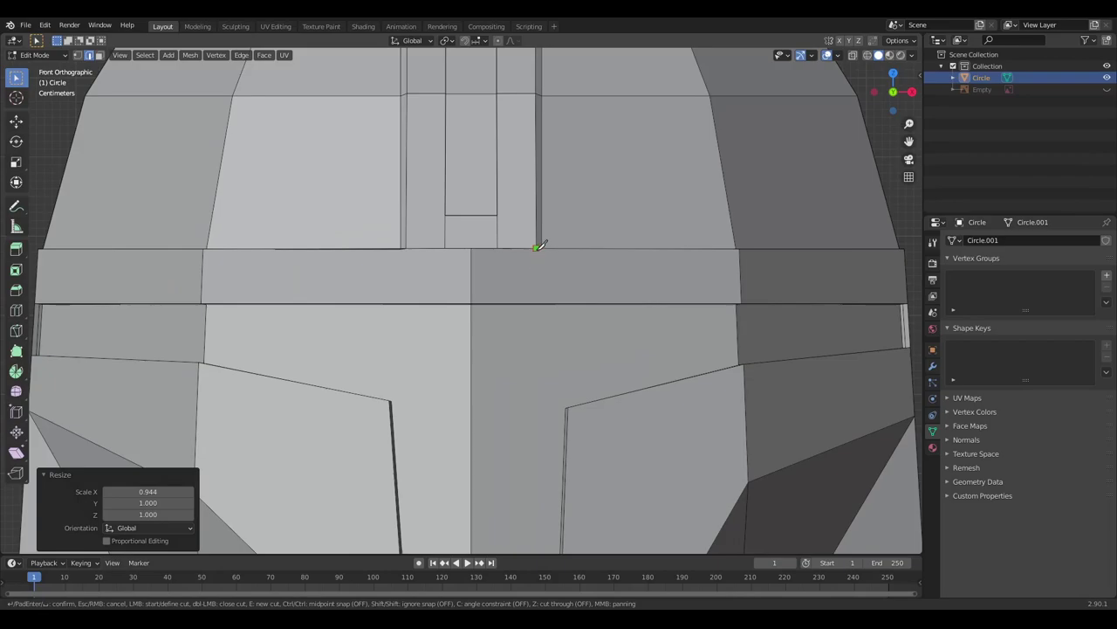
Step: Cut two vertical lines through the brow band in line with the crown strip, then exit Edit Mode
left_click(536, 248)
key("c")
key("k")
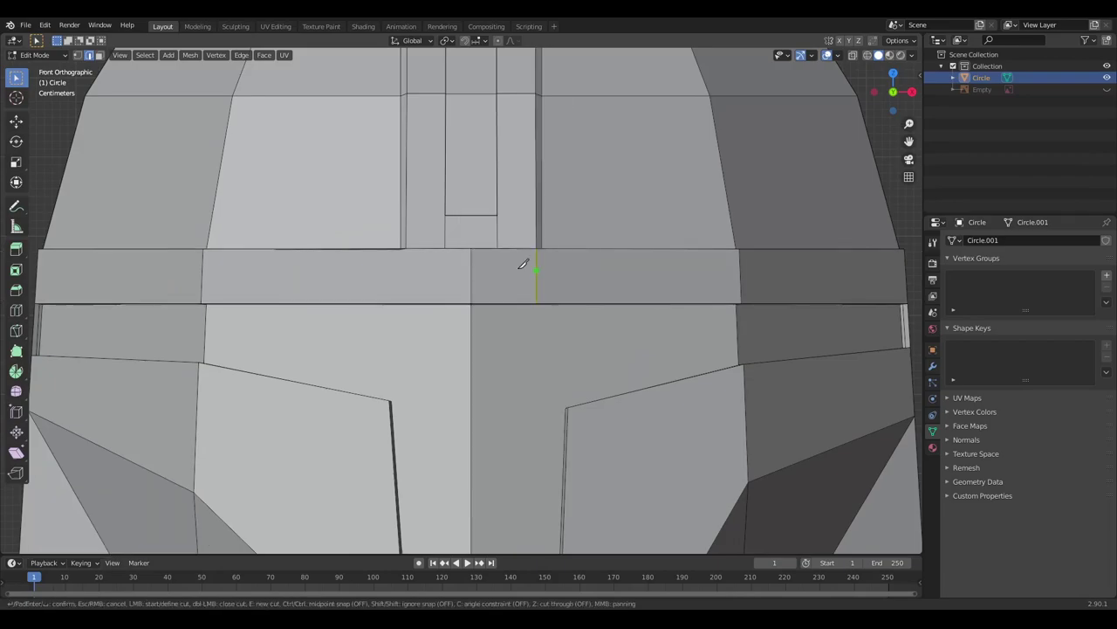
left_click(406, 247)
key("Return")
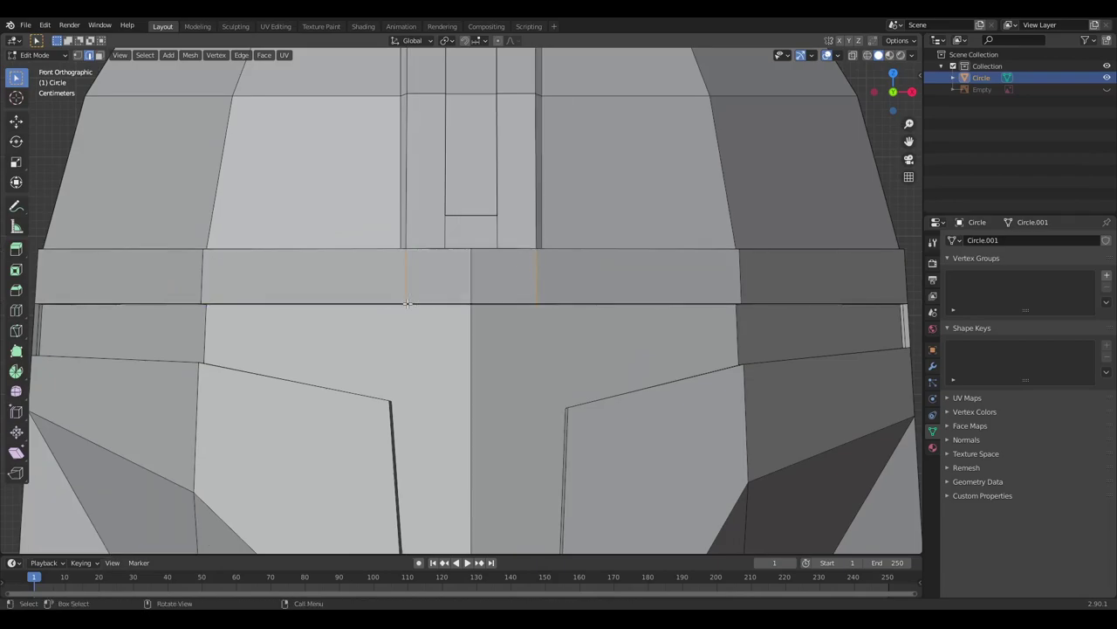
scroll(411, 288, "down", 5)
key("Tab")
mouse_move(412, 288)
middle_mouse_down()
mouse_move(459, 310)
mouse_move(410, 283)
middle_mouse_up()
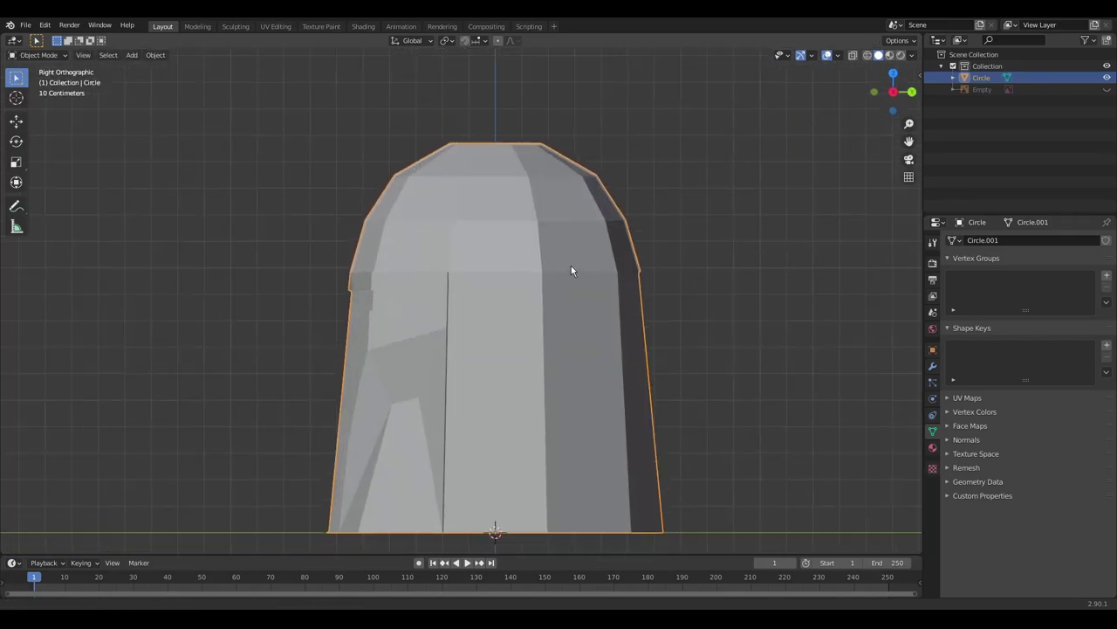
Step: Add a helmet.jpg reference image with transparency, Depth and Side set to Front, opacity 0.193
middle_click_drag(571, 265, 568, 213, "shift")
right_click(568, 218)
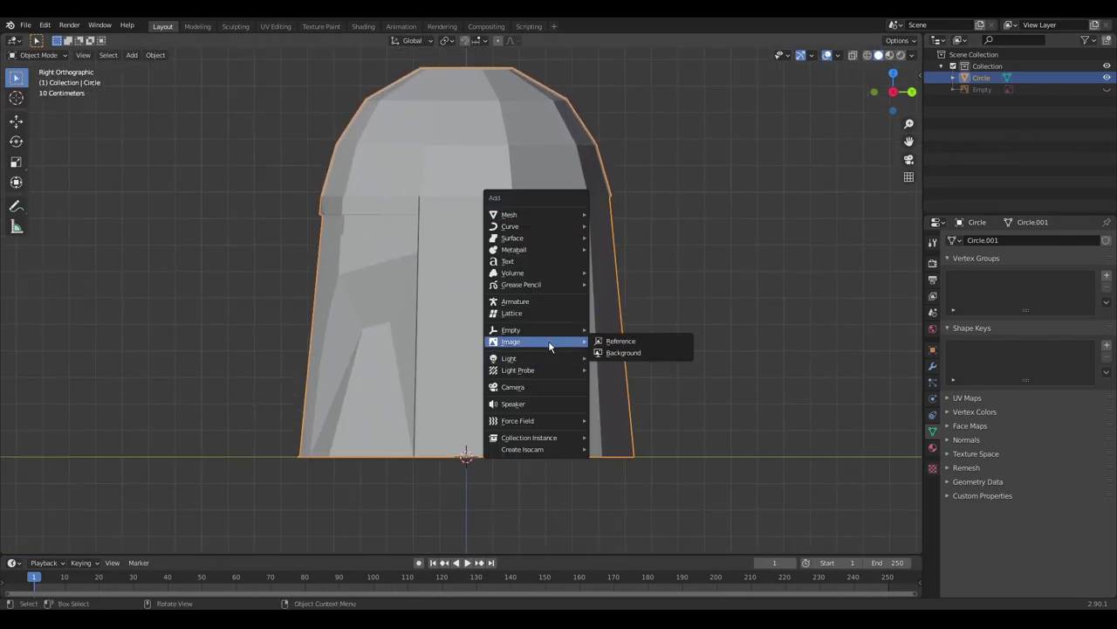
left_click(603, 342)
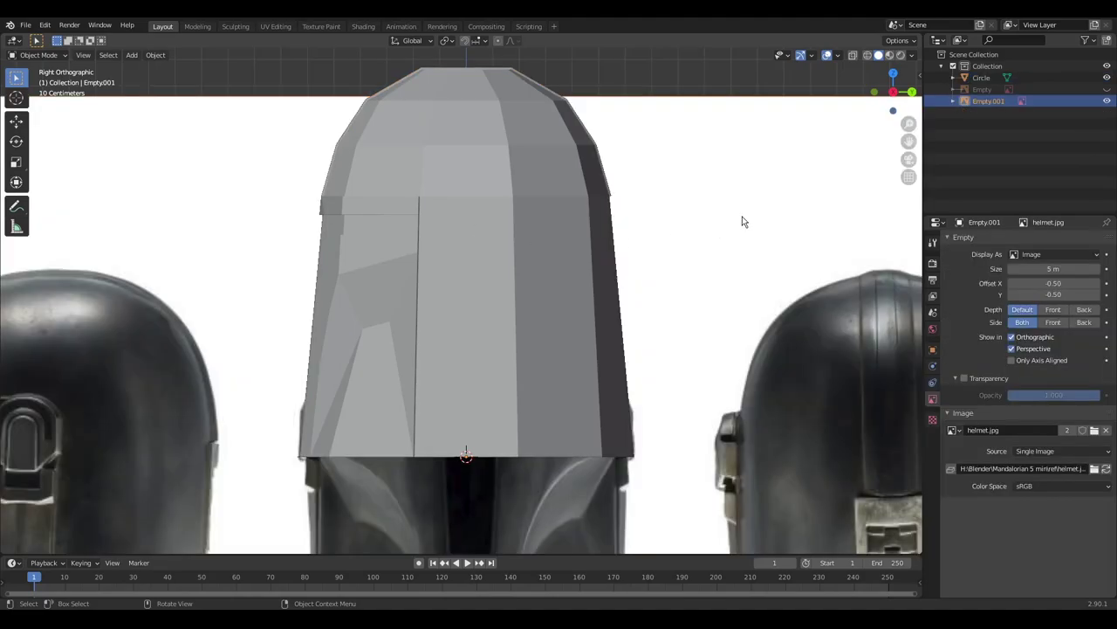
left_click(964, 378)
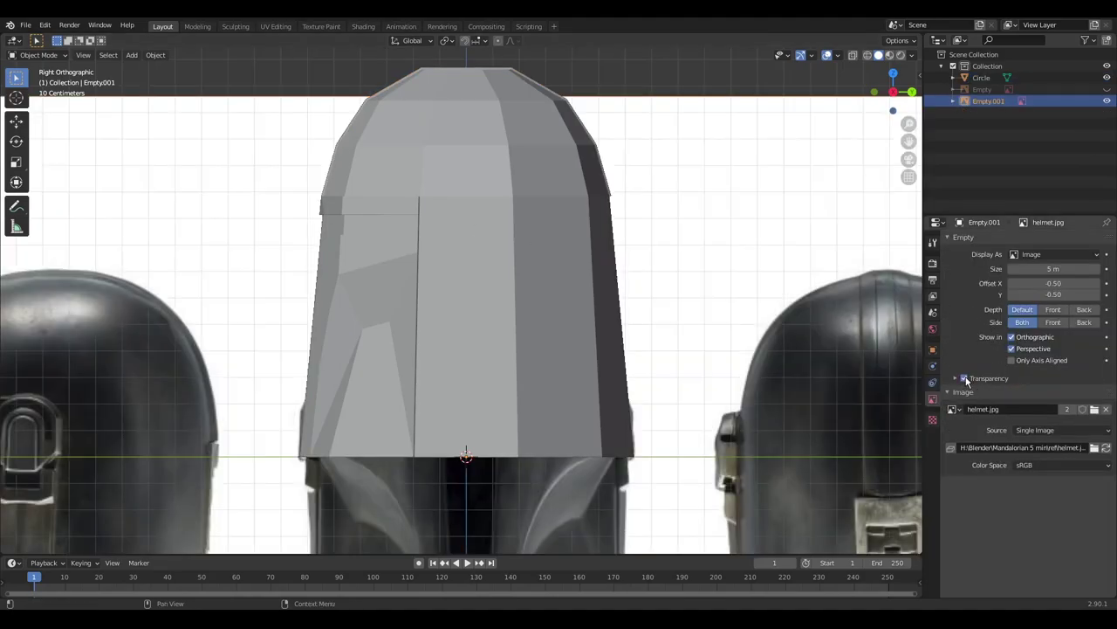
left_click(1053, 309)
left_click(1056, 323)
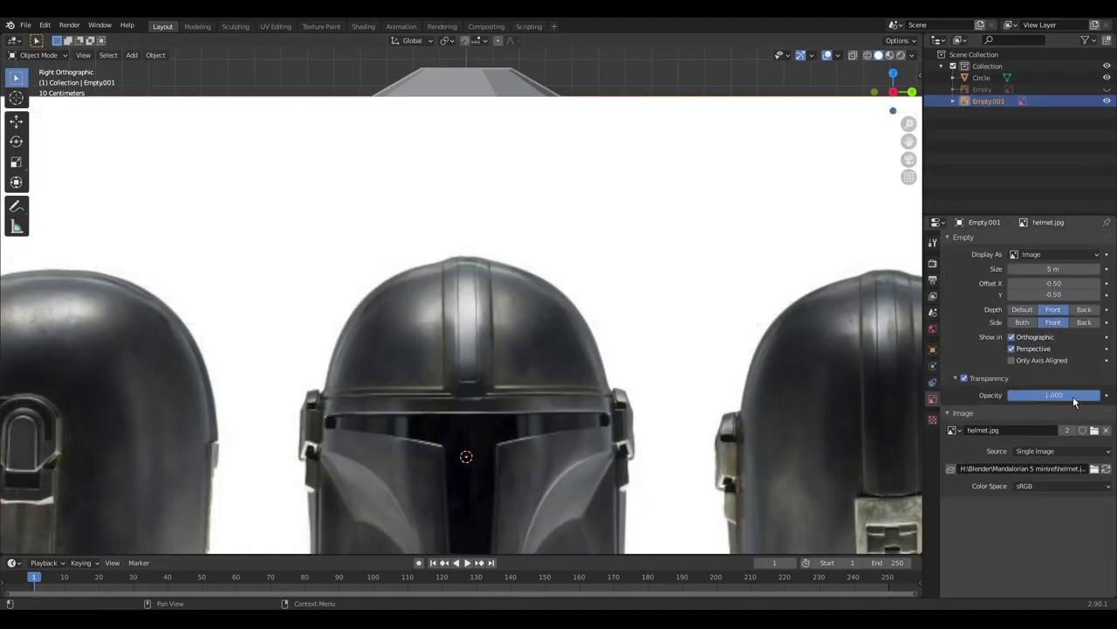
left_click_drag(1073, 400, 1023, 395)
Step: Align the reference with the mesh by raising it 0.758 m in Z and shifting it along Y
key("g")
key("z")
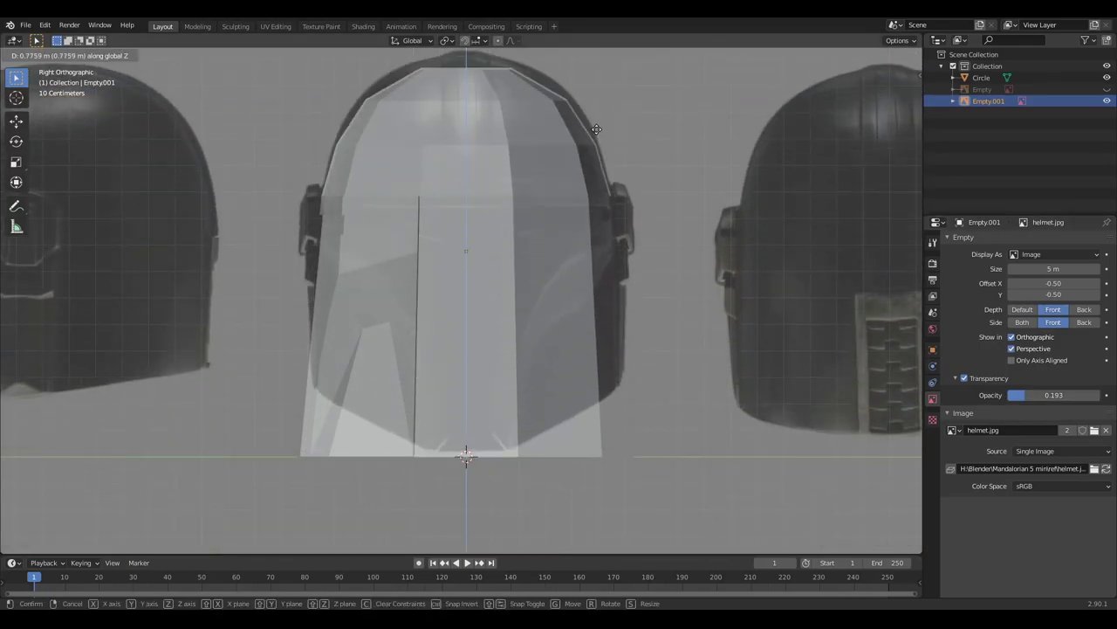
left_click(602, 132)
key("g")
key("y")
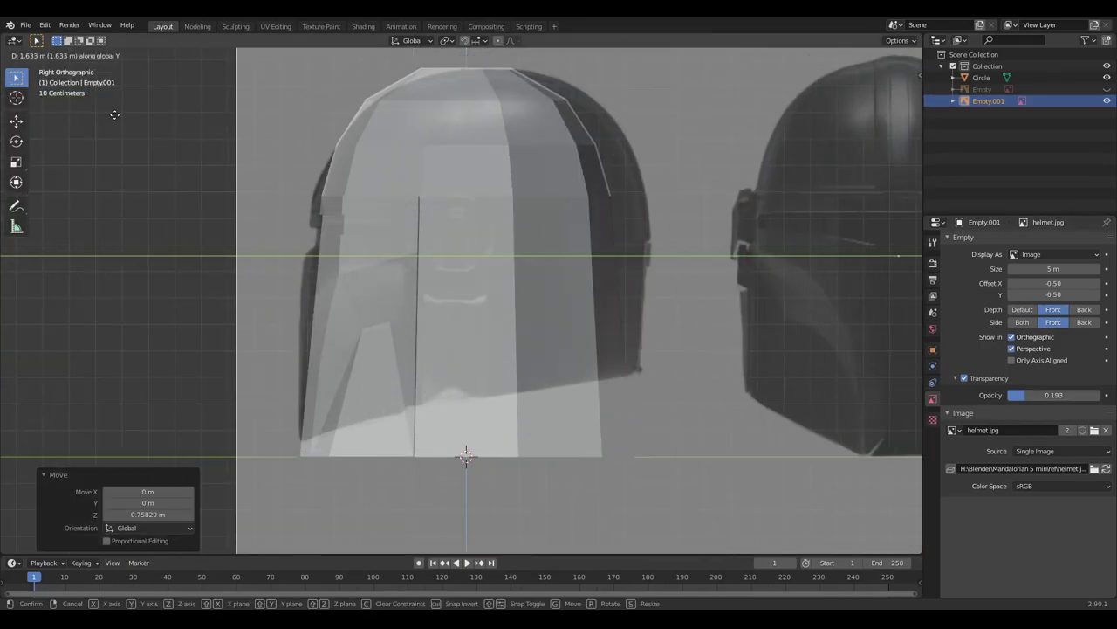
key("Return")
left_click(442, 165)
Step: In see-through Edit Mode, move the helmet's front edge loop with proportional falloff
key("Tab")
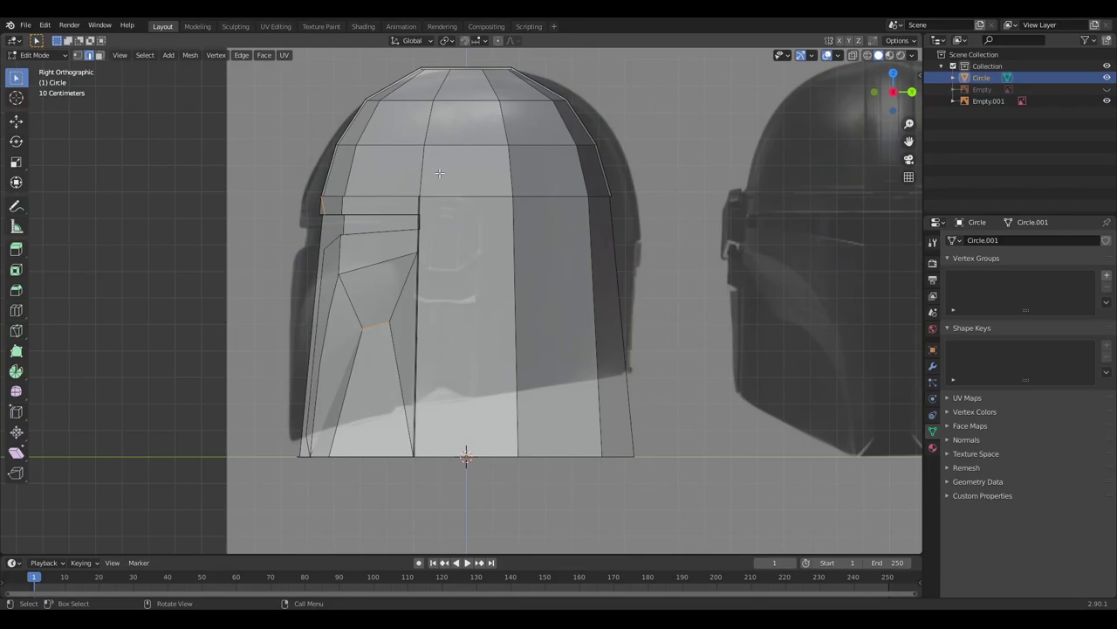
key("alt+z")
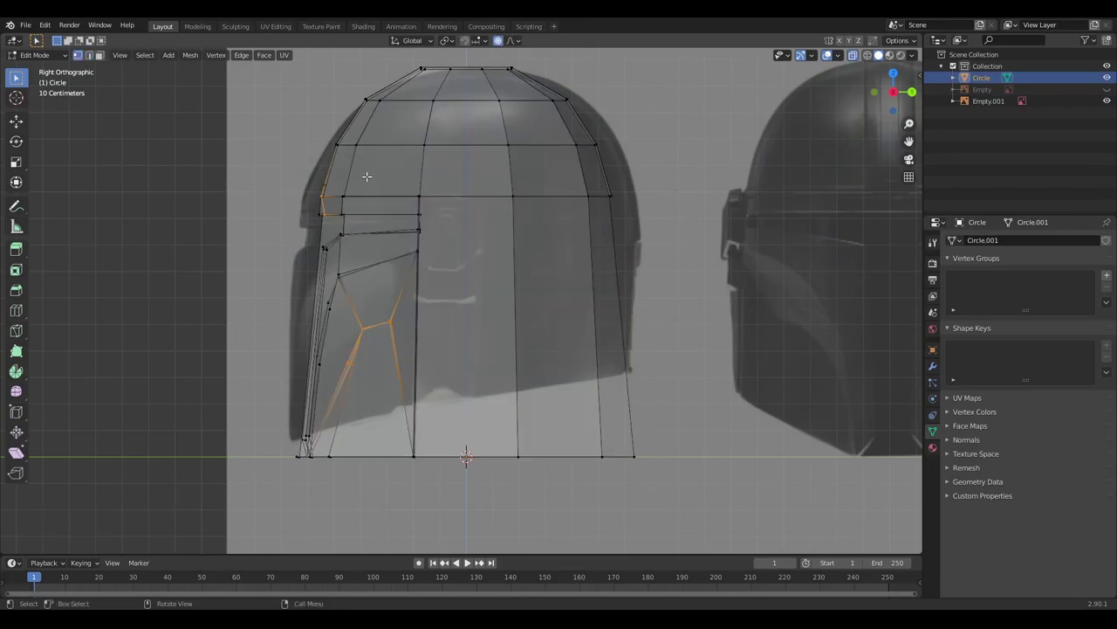
left_click(292, 256, "alt")
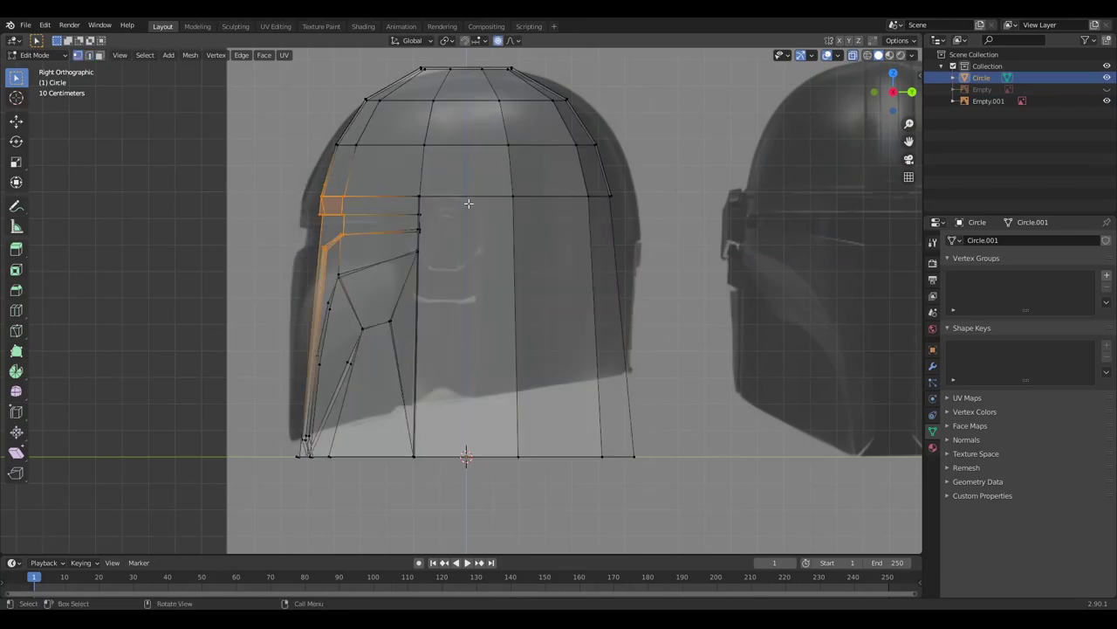
key("g")
left_click(443, 219)
scroll(366, 291, "up", 2)
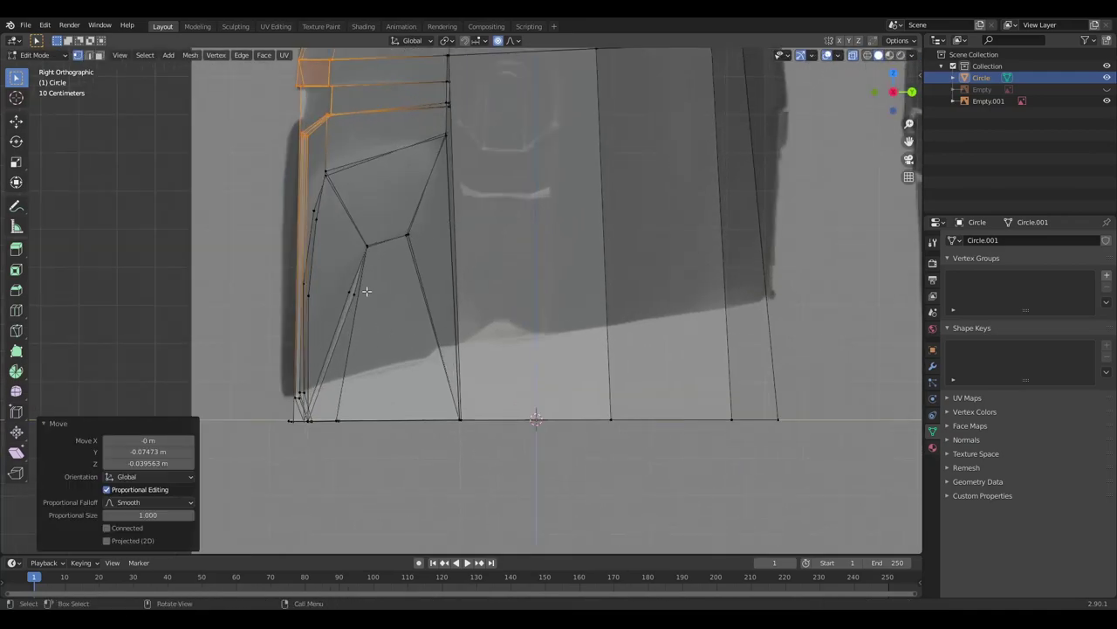
Step: Move the bottom-left corner vertex and bulge the back edge outward to match the reference
left_click(306, 420)
key("g")
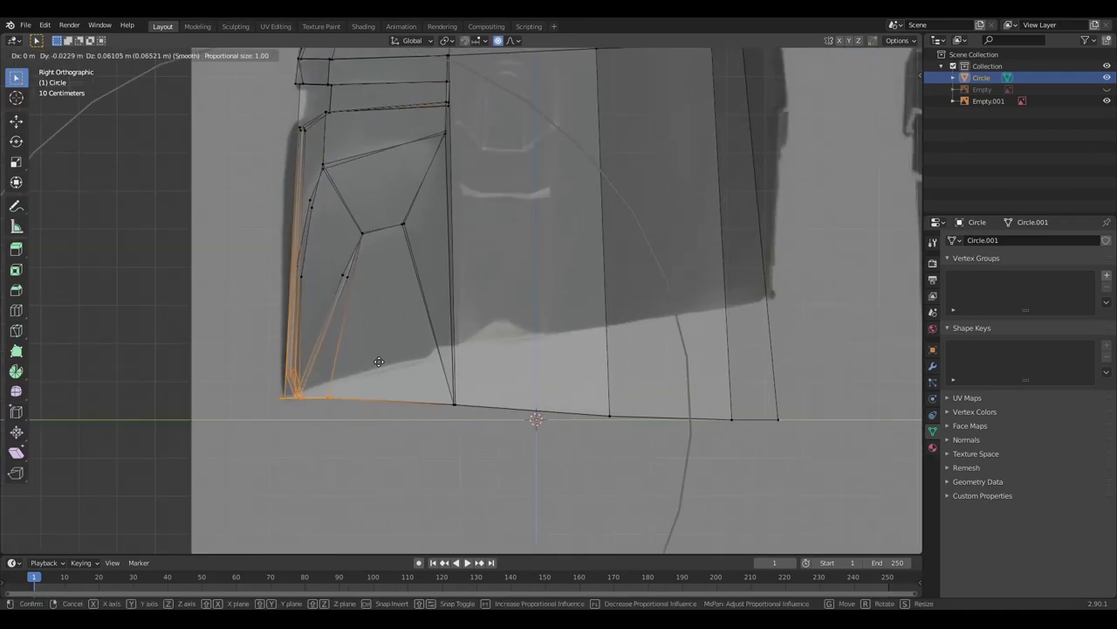
left_click(375, 364)
scroll(619, 168, "down", 3)
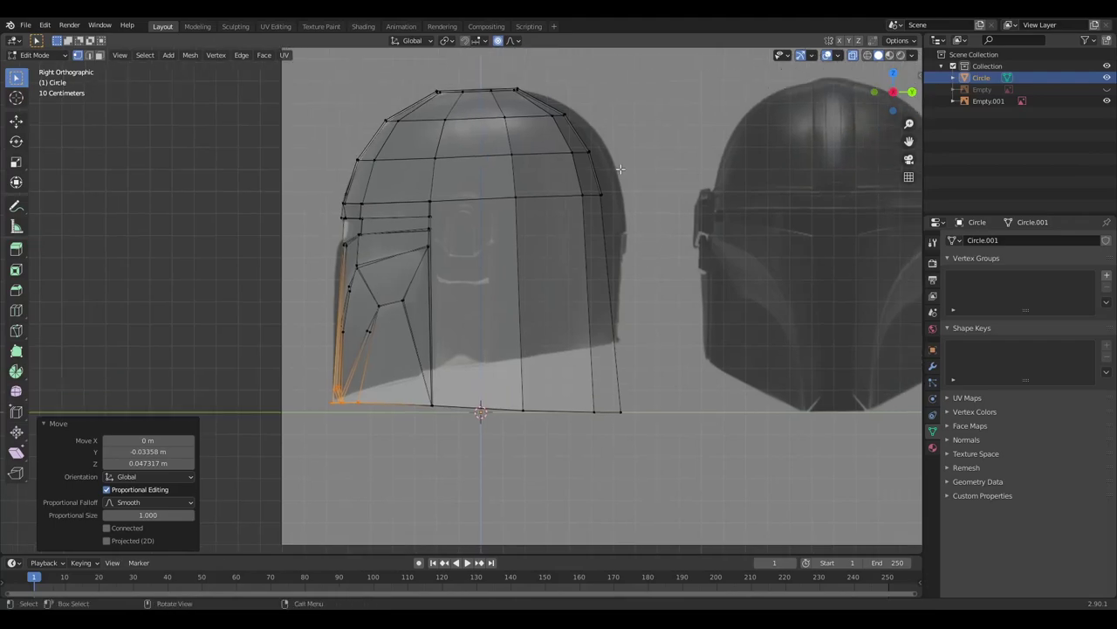
left_click(600, 193)
key("g")
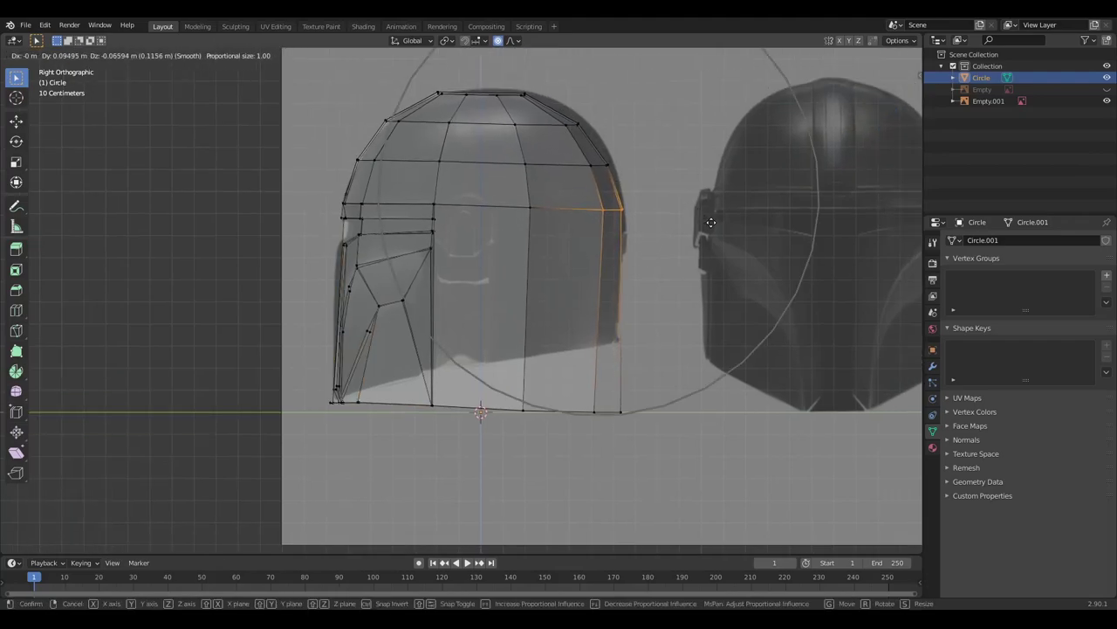
left_click(711, 222)
Step: Reshape the dome by moving its upper and top vertices into a rounder profile
left_click(597, 114)
key("g")
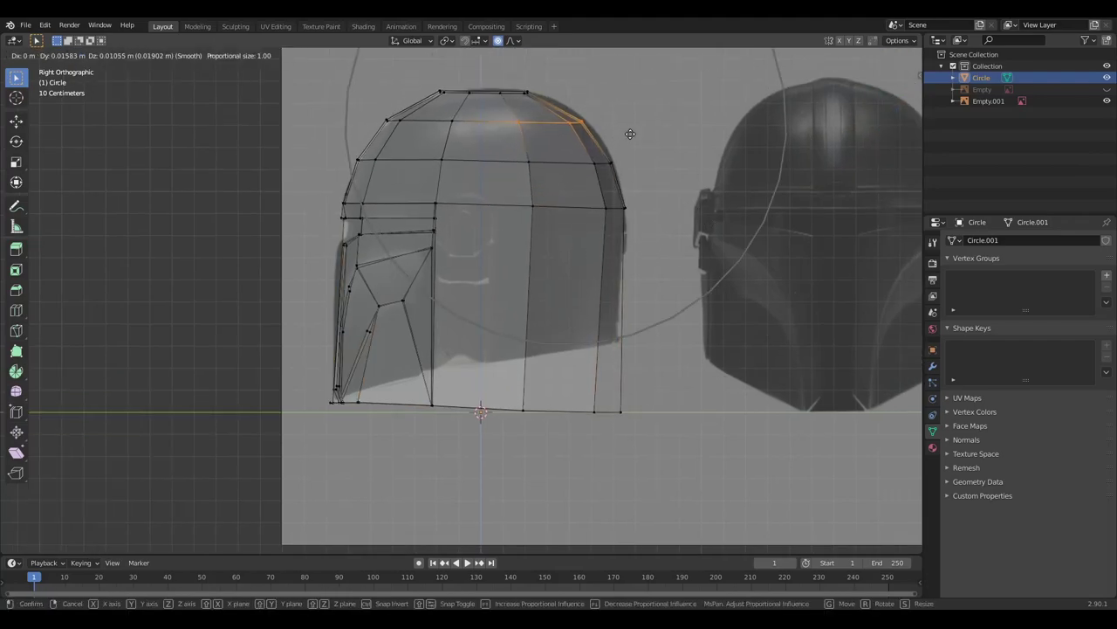
left_click(617, 131)
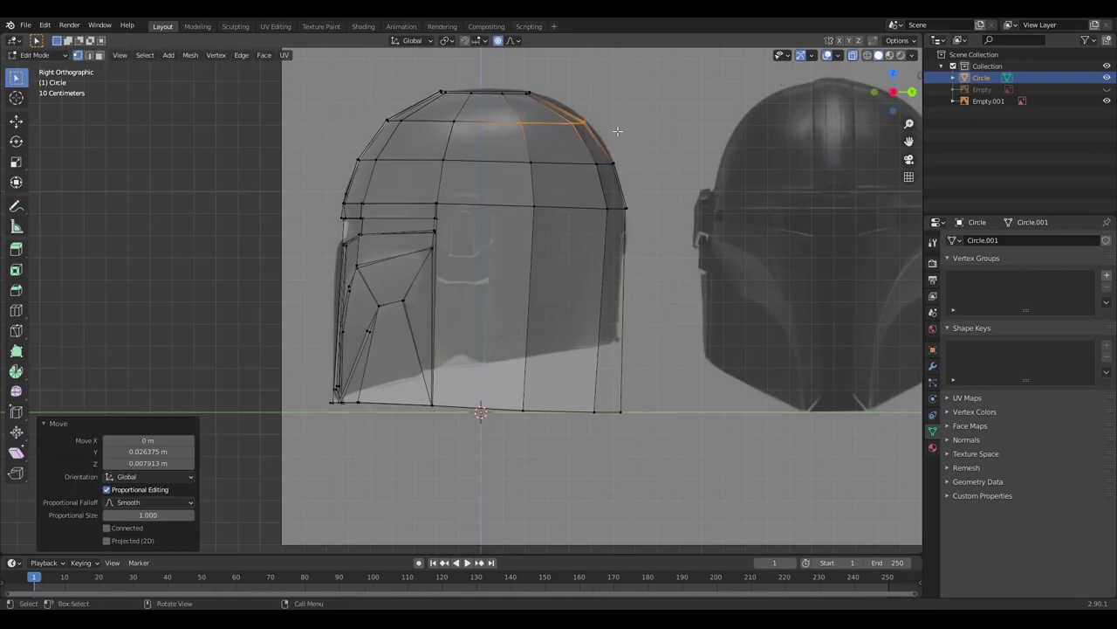
left_click(452, 83)
key("g")
left_click(511, 98)
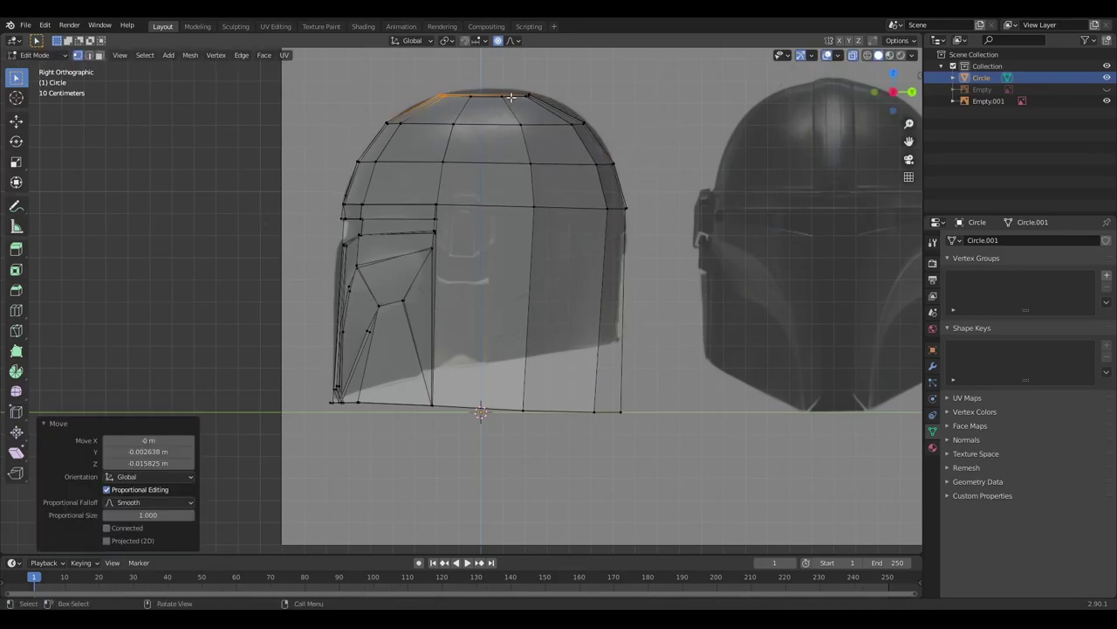
Step: Raise the rear bottom vertices of the helmet to follow the reference's lower edge
scroll(615, 277, "up", 1)
left_click_drag(585, 378, 694, 463)
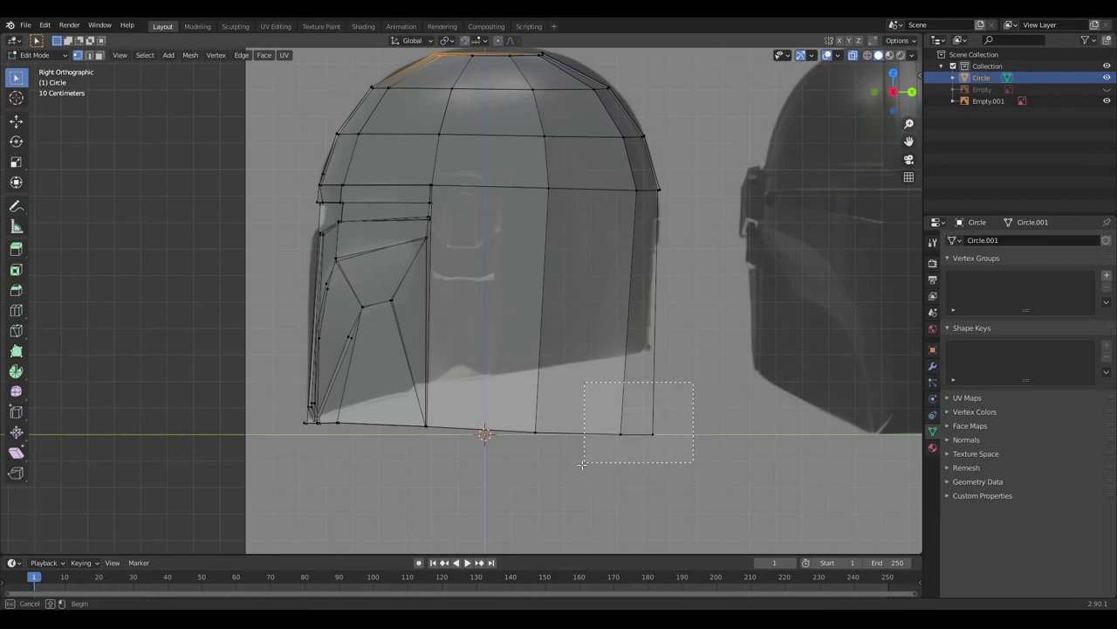
key("g")
left_click(681, 343)
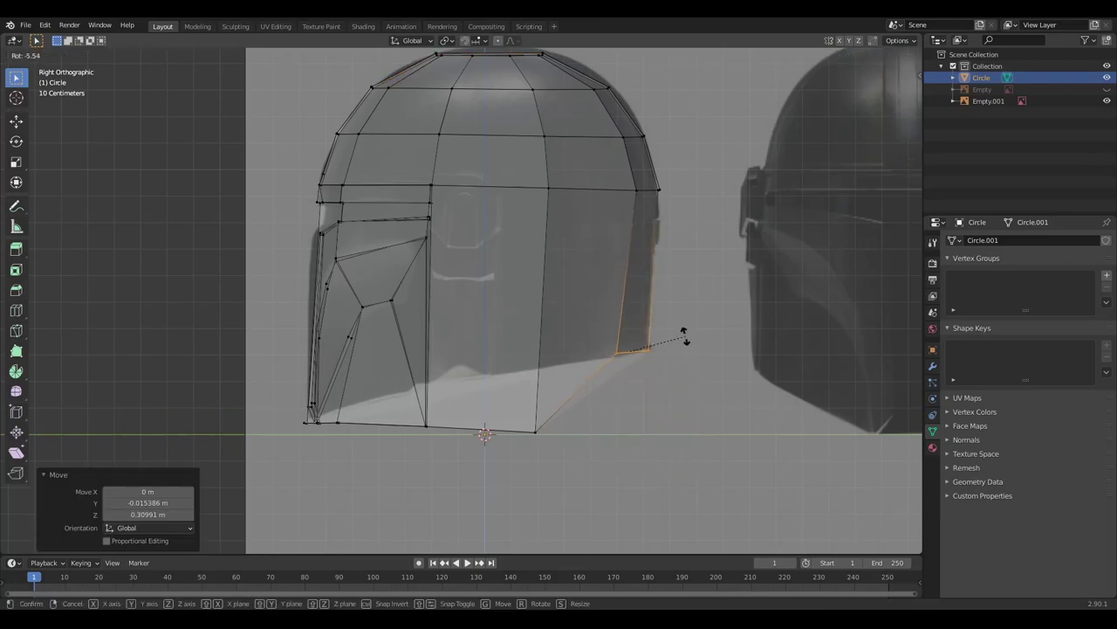
left_click(513, 452)
key("g")
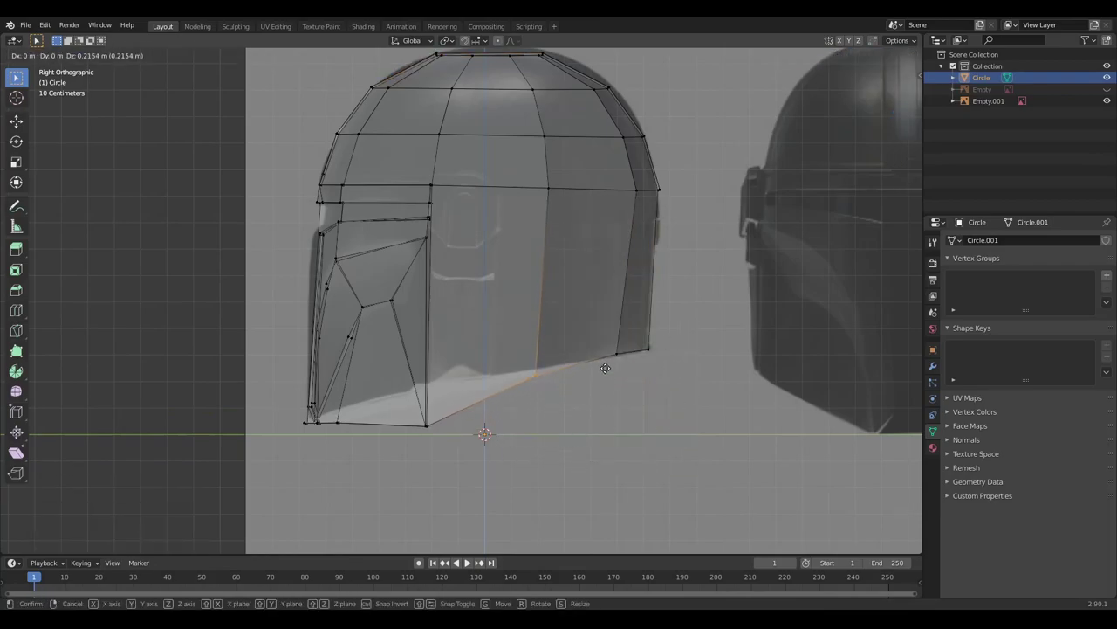
left_click(602, 367)
Step: Adjust the middle bottom vertex and the chin vertex along the lower rim
left_click(434, 392)
key("g")
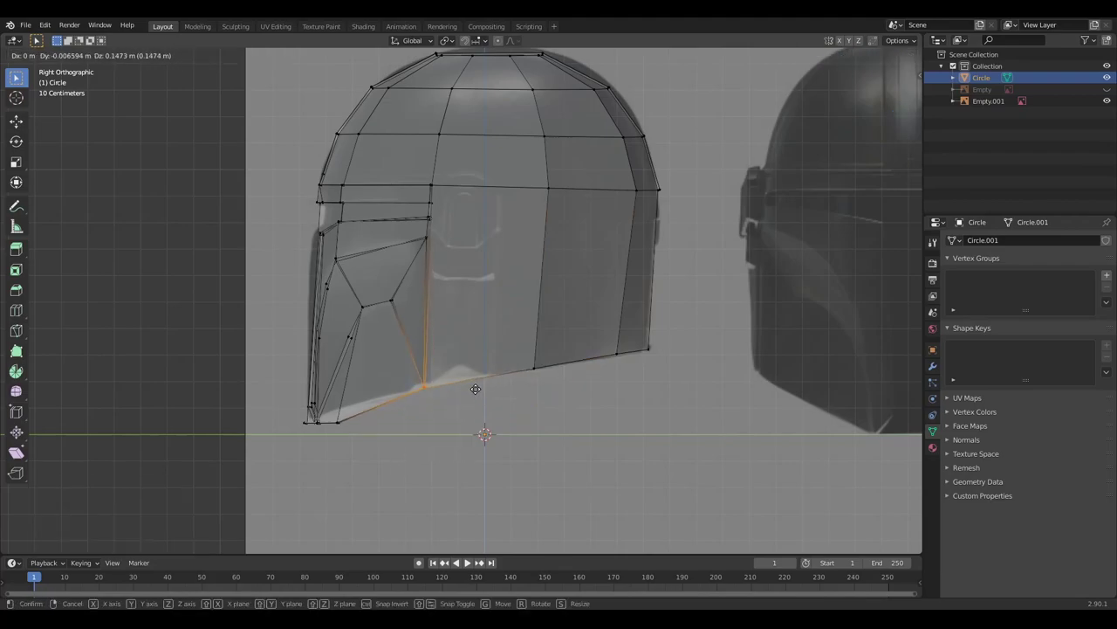
left_click(441, 397)
left_click(363, 402)
key("g")
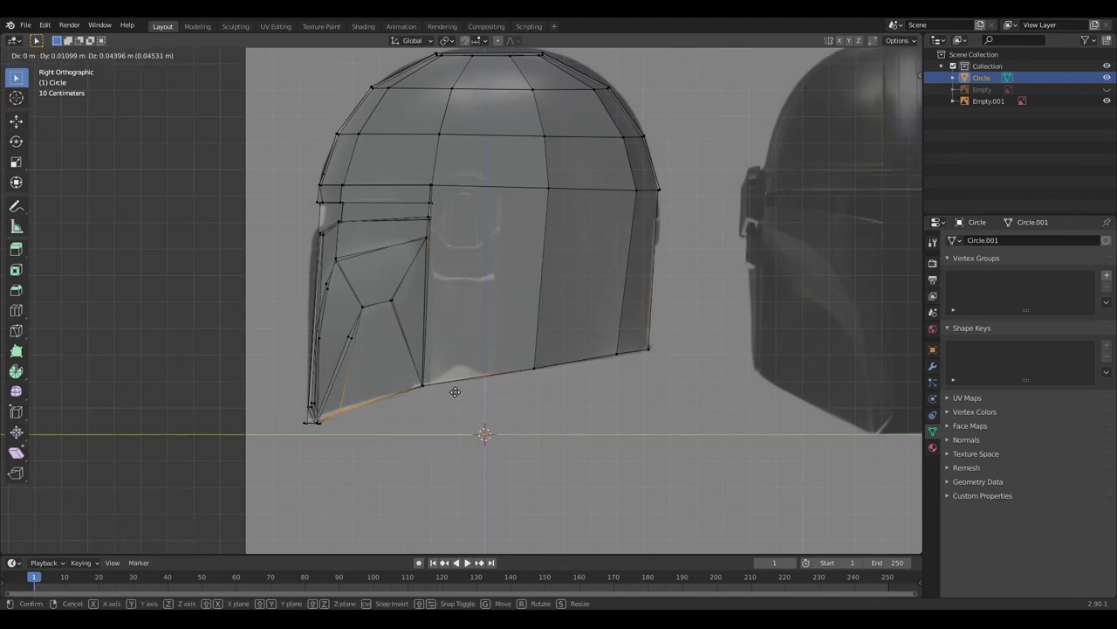
left_click(456, 391)
Step: Shift the visor slot edges into position against the side reference
scroll(450, 298, "up", 1)
scroll(432, 301, "up", 2)
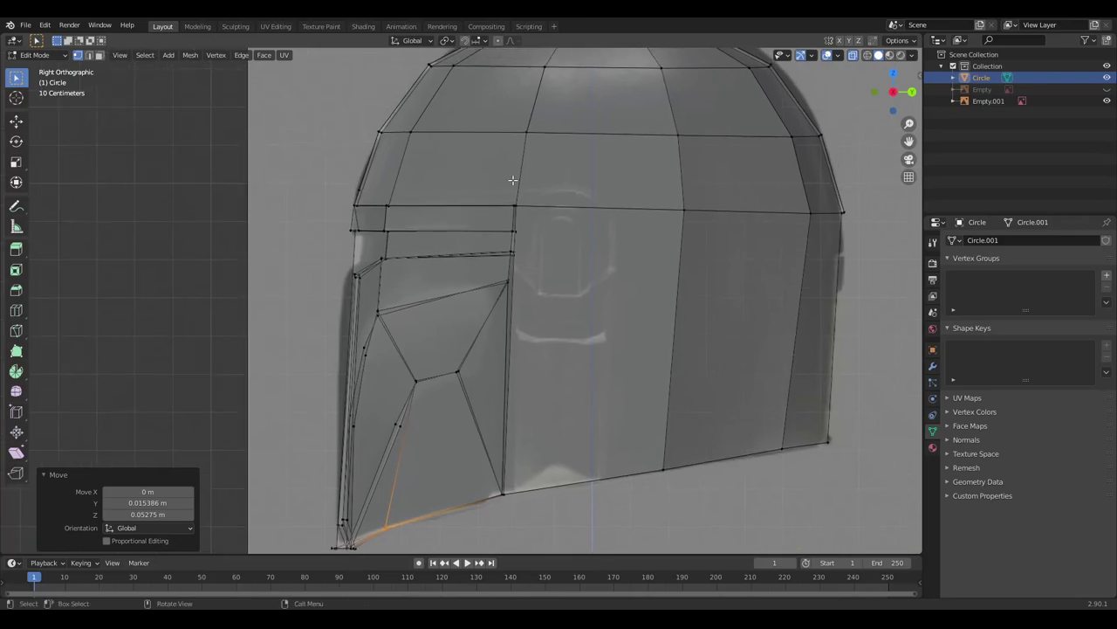
scroll(551, 194, "up", 2)
left_click(532, 229, "alt")
key("g")
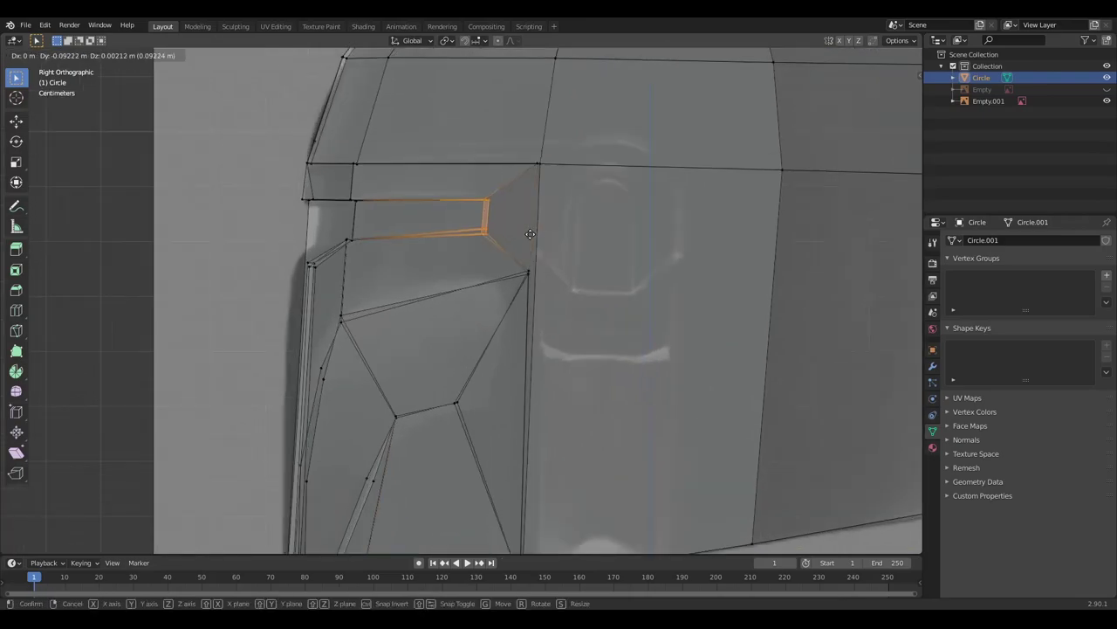
left_click(529, 229)
scroll(531, 229, "down", 1)
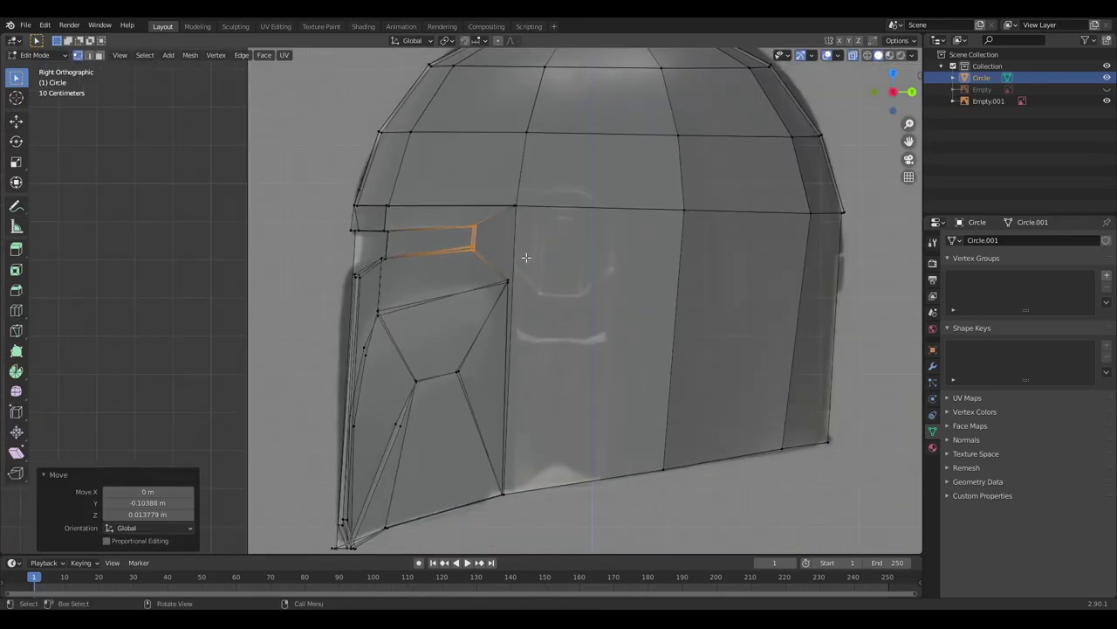
Step: Nudge the vertical edge behind the cheek panel left and reposition two cheek-panel vertices
left_click_drag(529, 268, 461, 504)
left_click_drag(489, 541, 489, 542)
key("g")
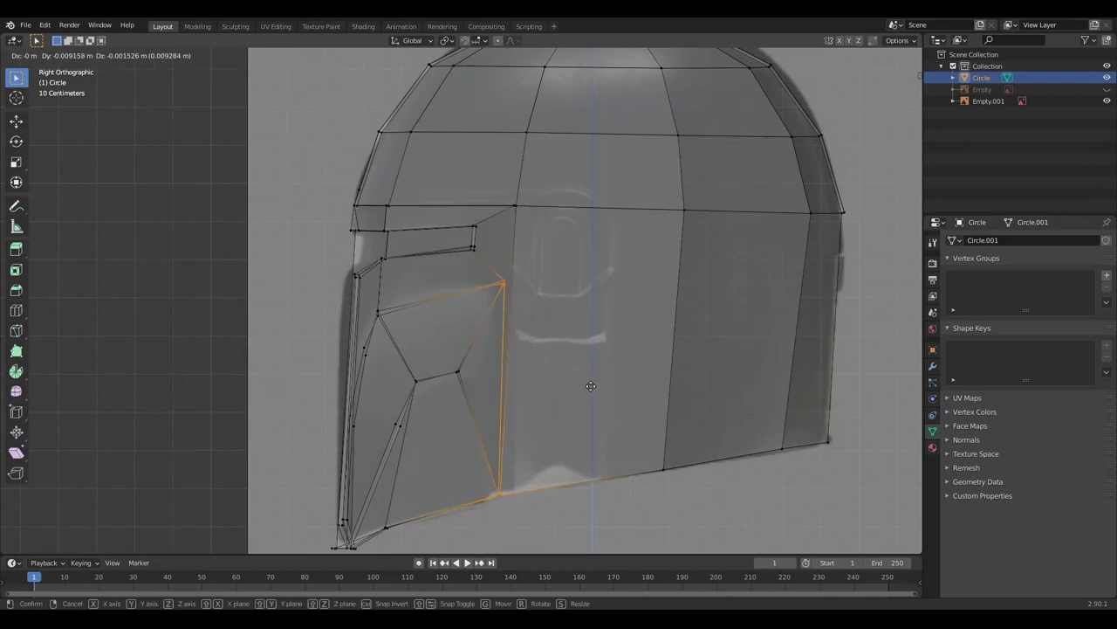
left_click(484, 350)
left_click(468, 382)
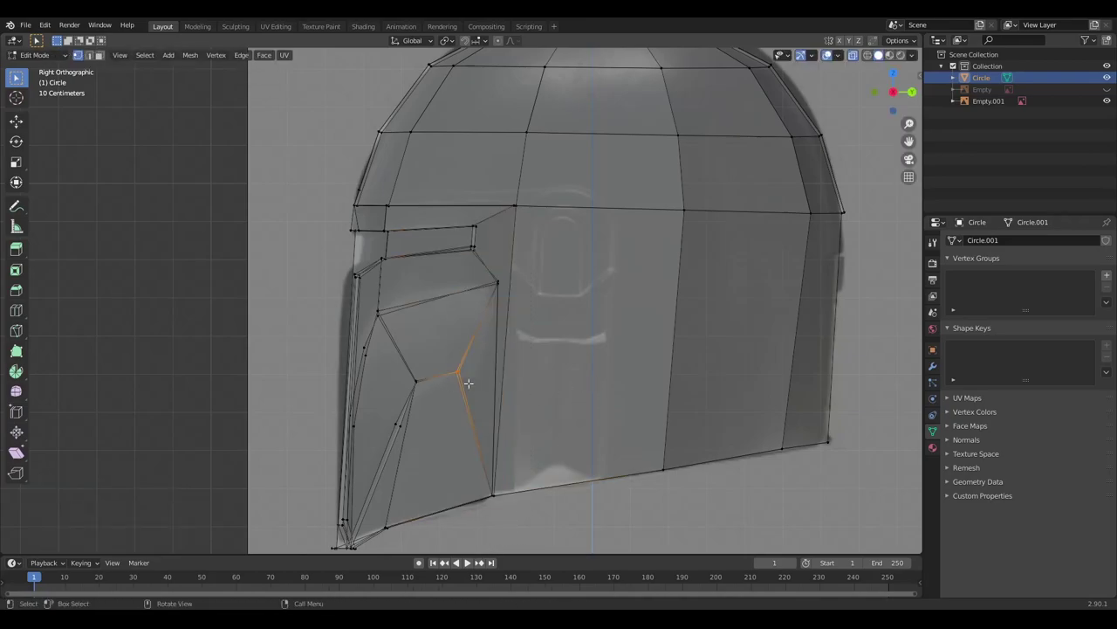
key("g")
left_click(588, 375)
left_click(417, 381)
key("g")
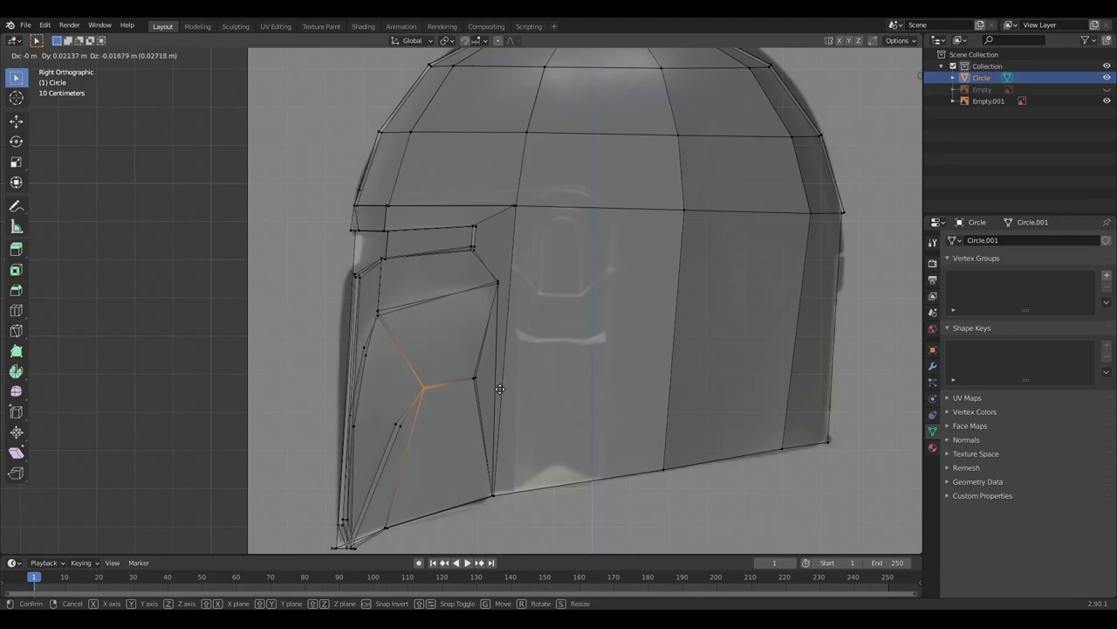
left_click(499, 388)
scroll(548, 300, "down", 2)
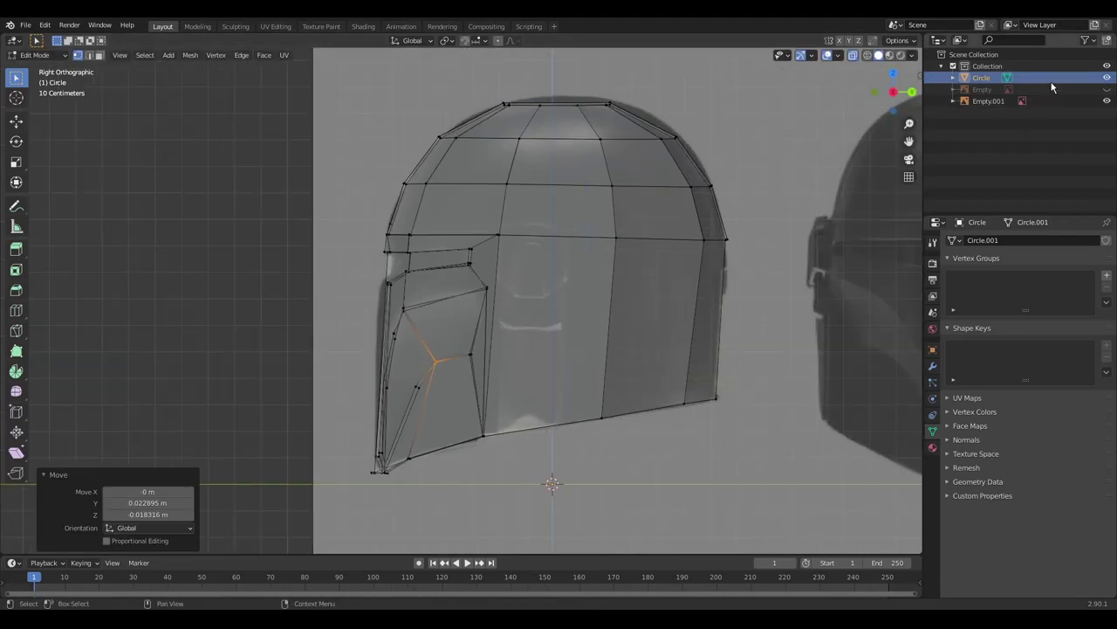
Step: Make the side reference image more opaque in Object Mode
left_click(1107, 100)
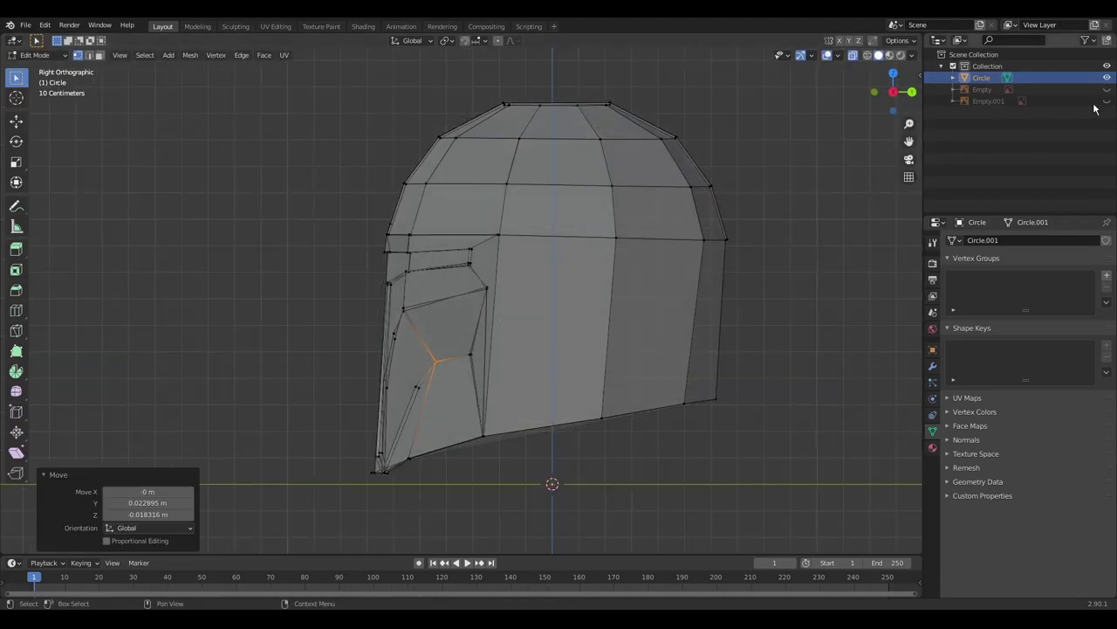
left_click(1107, 100)
key("Tab")
left_click(788, 321)
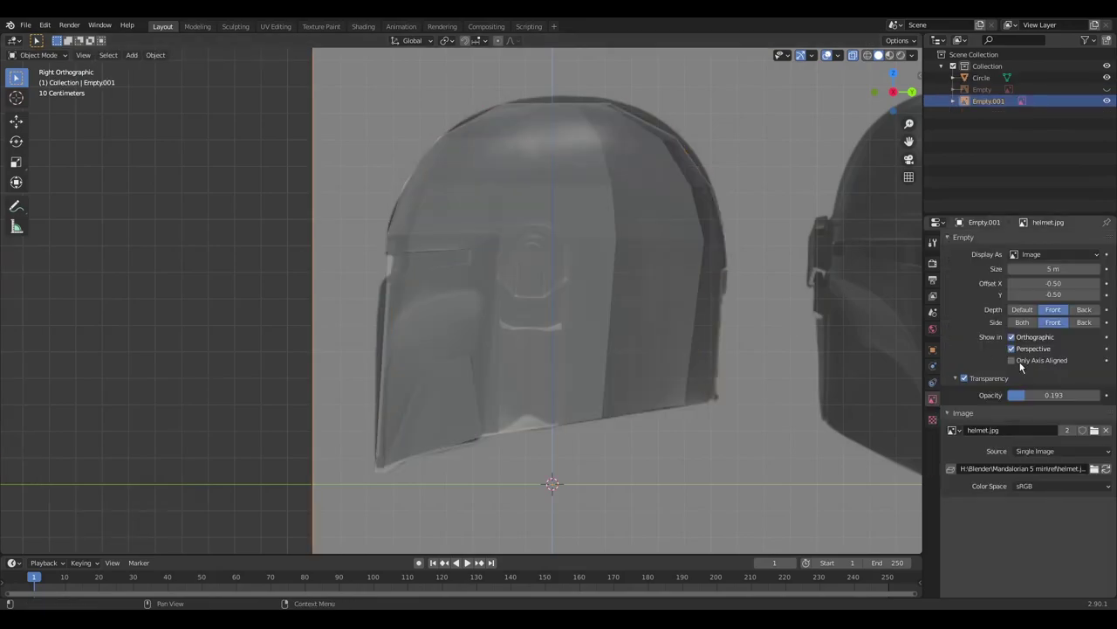
left_click_drag(1039, 394, 1083, 395)
Step: Return to Edit Mode on the helmet with see-through display enabled
left_click(585, 233)
key("Tab")
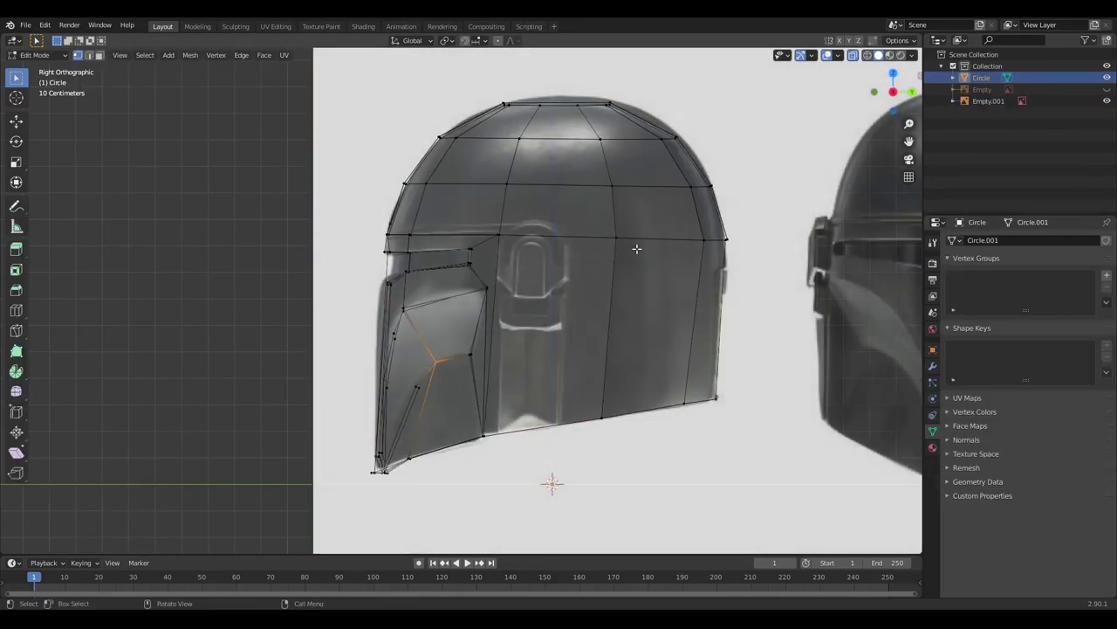
scroll(524, 288, "up", 2)
key("alt+z")
scroll(489, 297, "up", 2)
Step: Knife-cut the ear piece outline on the helmet side down to the bottom edge
right_click(463, 294)
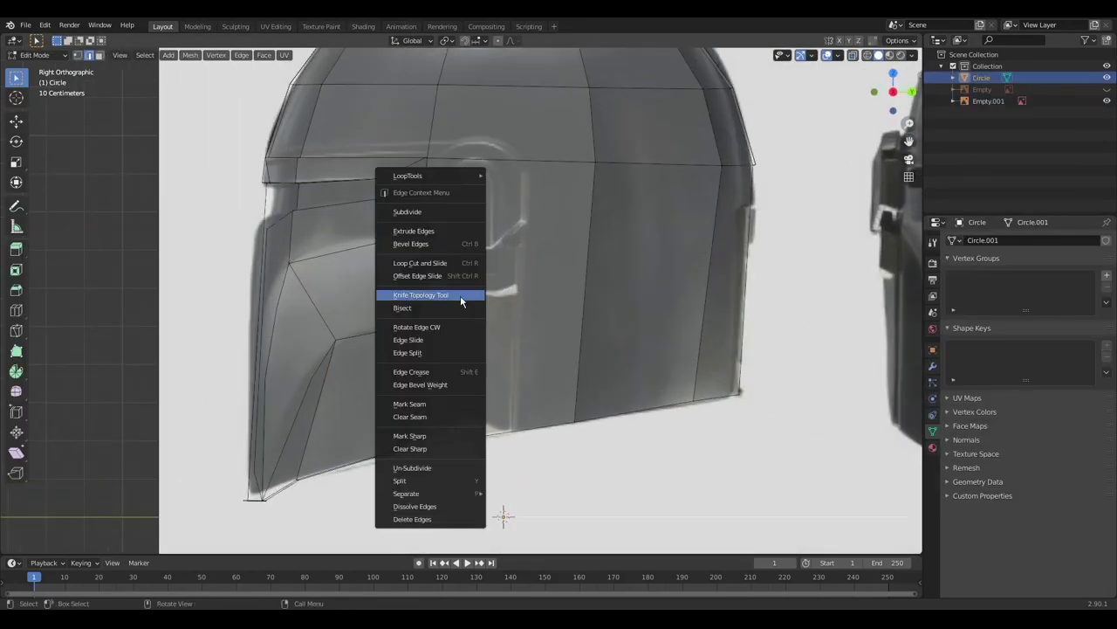
left_click(460, 295)
key("z")
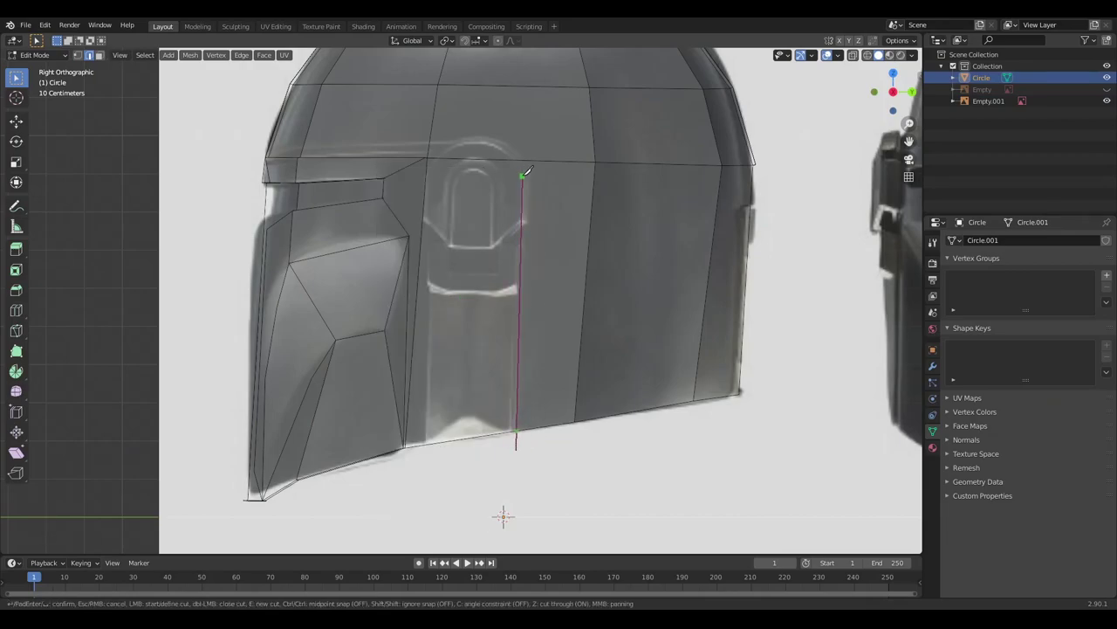
left_click(522, 177)
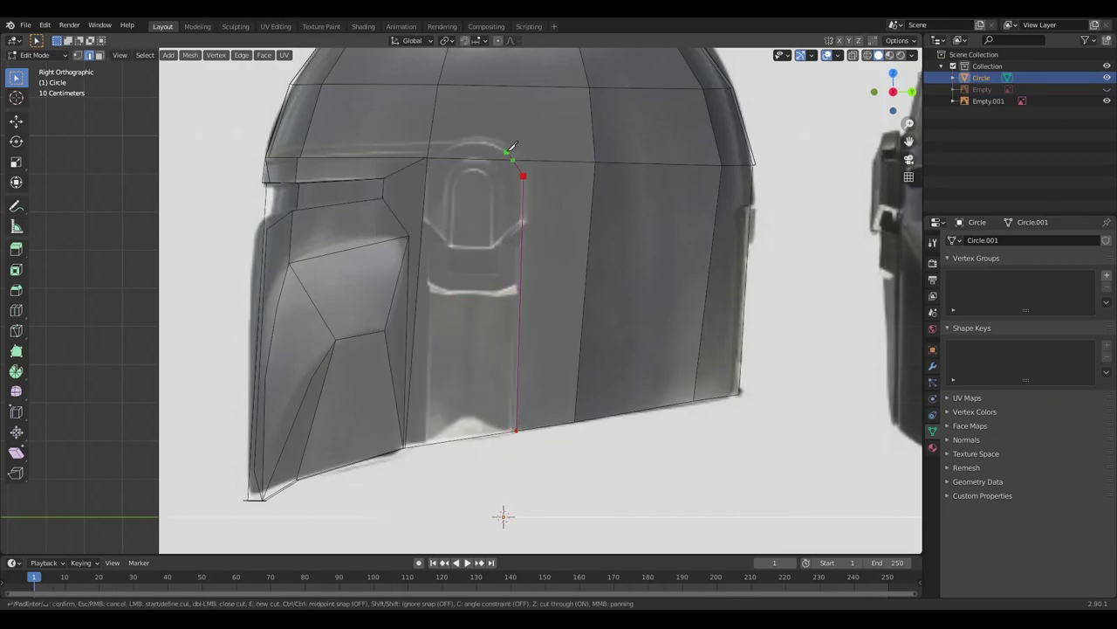
left_click(434, 168)
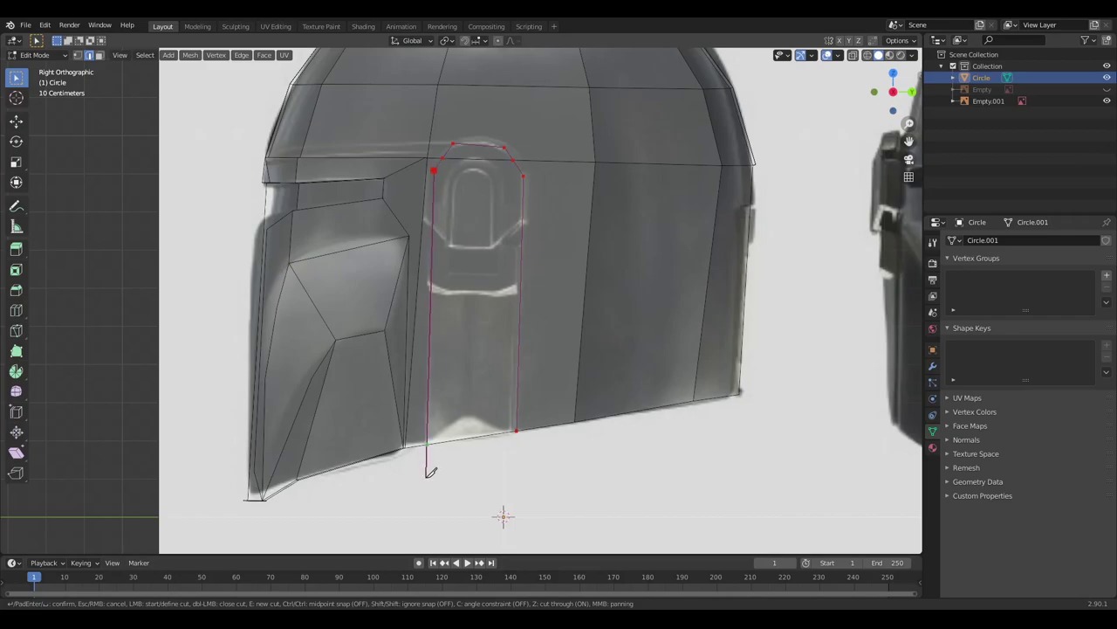
left_click(428, 442)
key("Return")
Step: Add another knife cut point on the ear outline
right_click(523, 267)
left_click(522, 267)
scroll(523, 266, "up", 1)
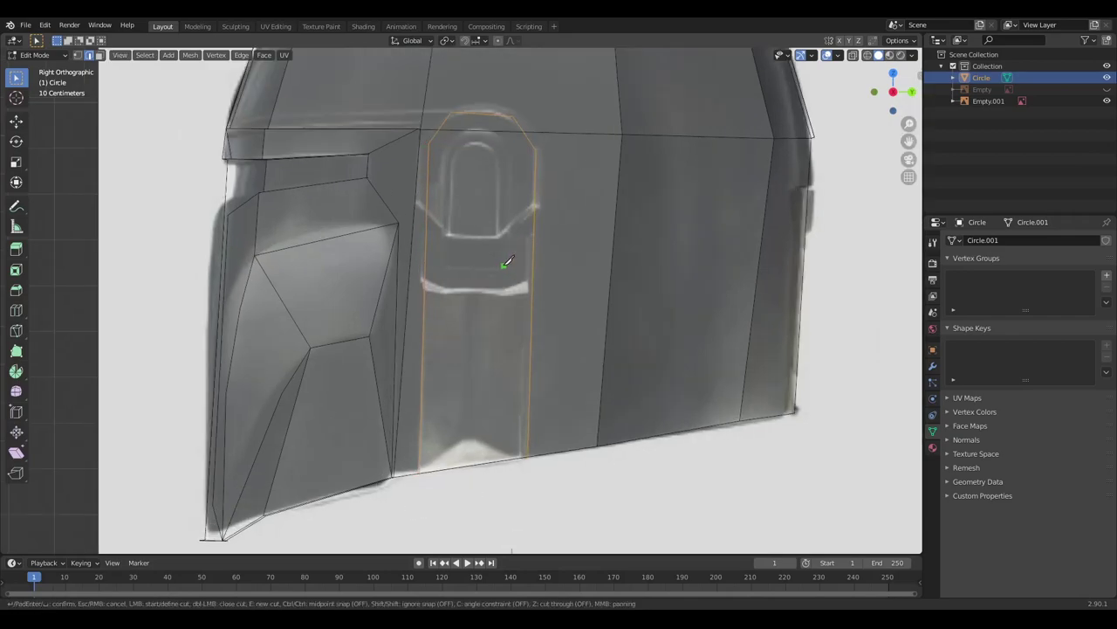
key("z")
left_click(434, 289)
key("Return")
Step: Knife a crosswise cut across the ear piece below its top
right_click(476, 269)
left_click(475, 269)
scroll(476, 269, "up", 2)
key("z")
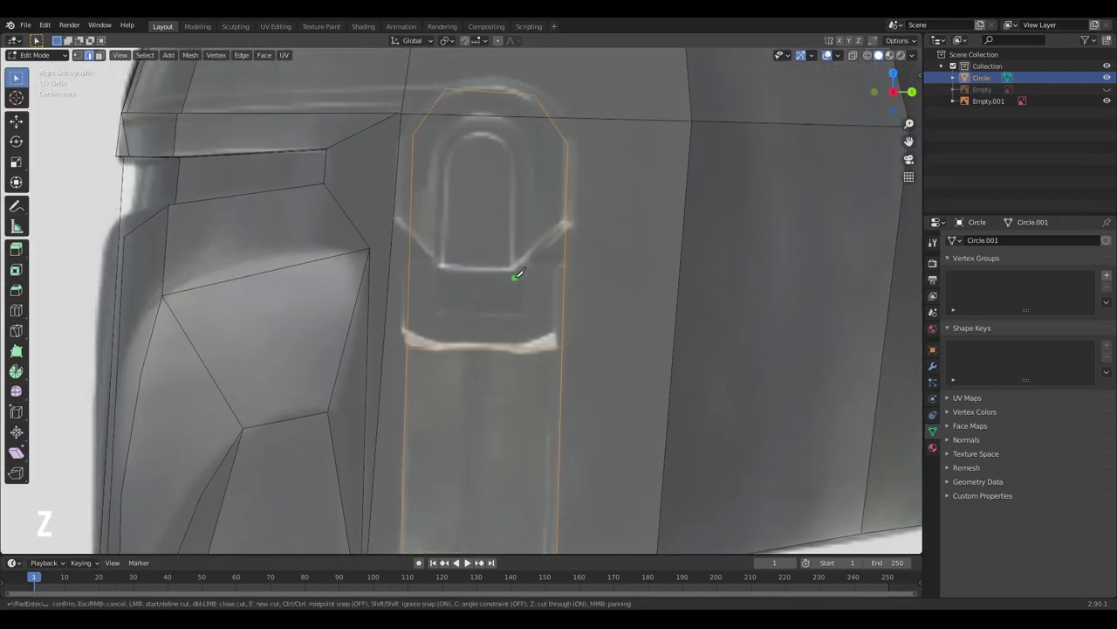
left_click(565, 264)
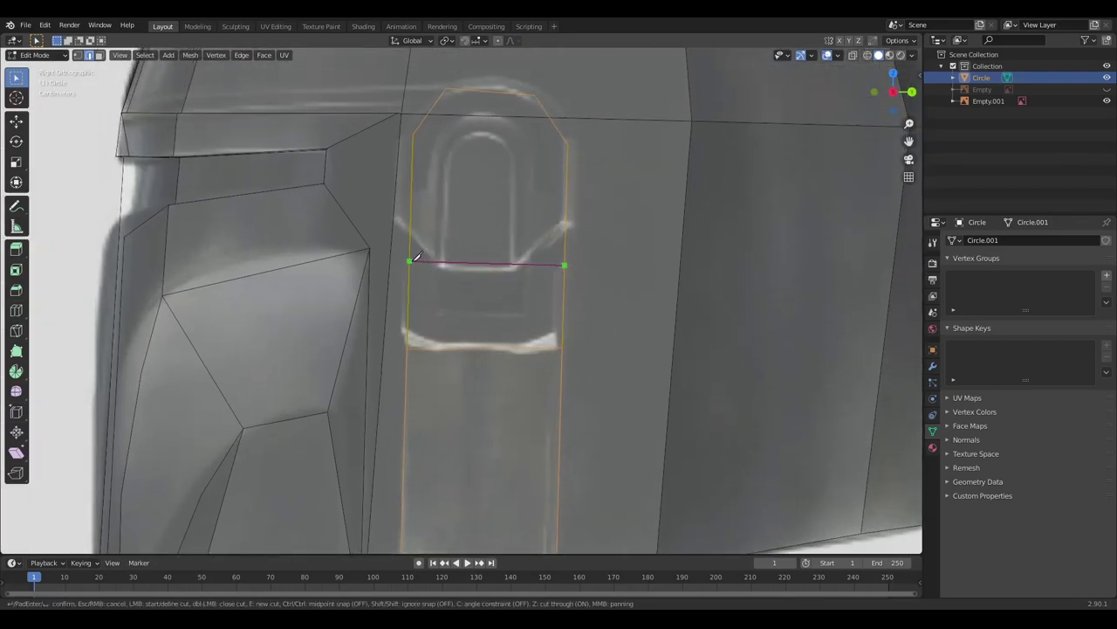
left_click(411, 259)
key("Return")
Step: Close a small rectangular knife cut beneath the crosswise cut on the ear
right_click(411, 259)
left_click(411, 259)
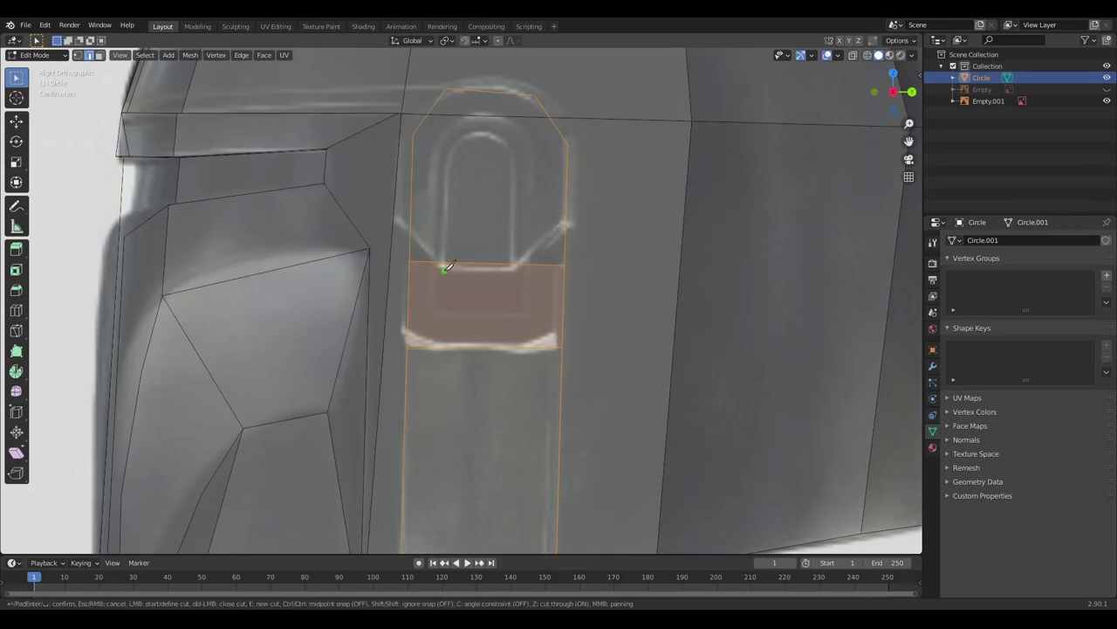
key("z")
left_click(523, 263)
key("Return")
Step: Knife a cut across the ear piece after zooming in on it
right_click(442, 254)
right_click(442, 254)
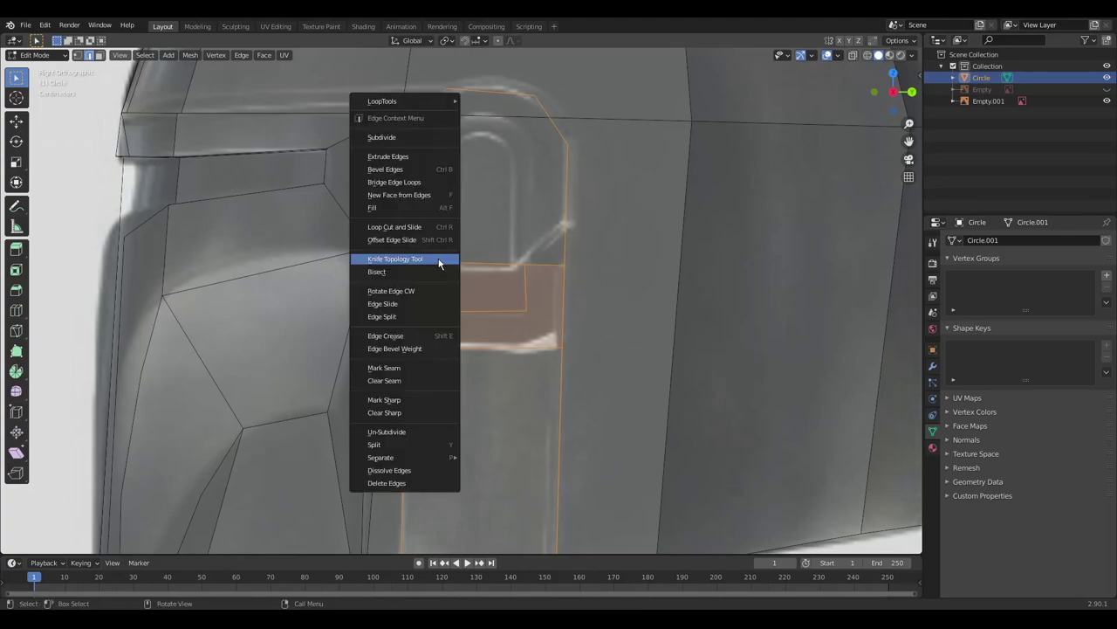
left_click(441, 256)
right_click(566, 224)
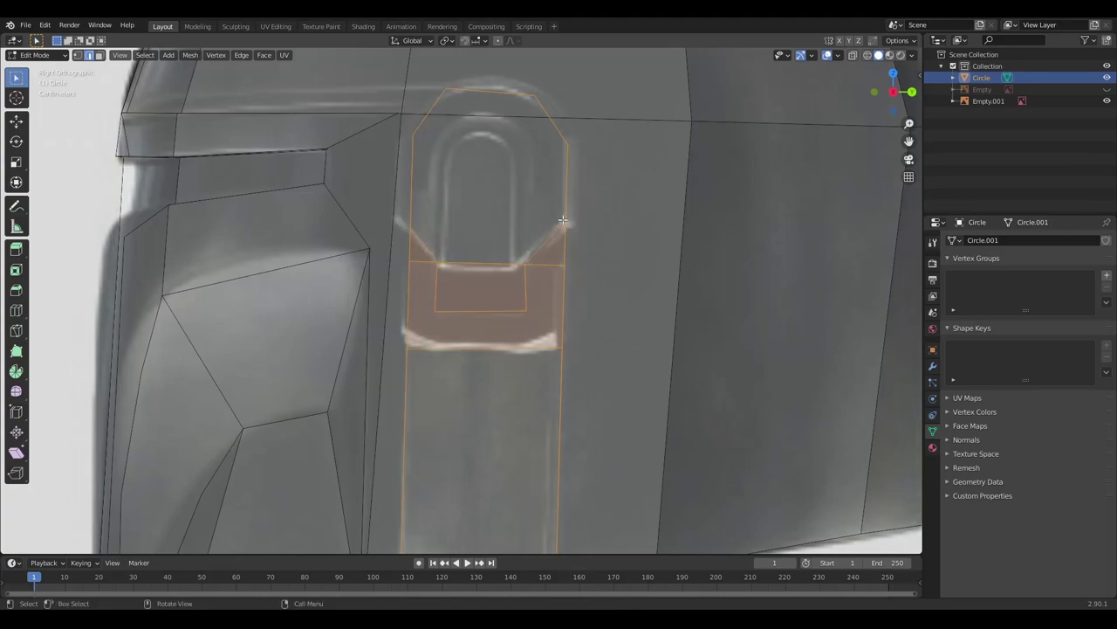
right_click(563, 218)
left_click(512, 187)
scroll(512, 187, "up", 1)
middle_click_drag(511, 187, 457, 266)
scroll(455, 266, "up", 1)
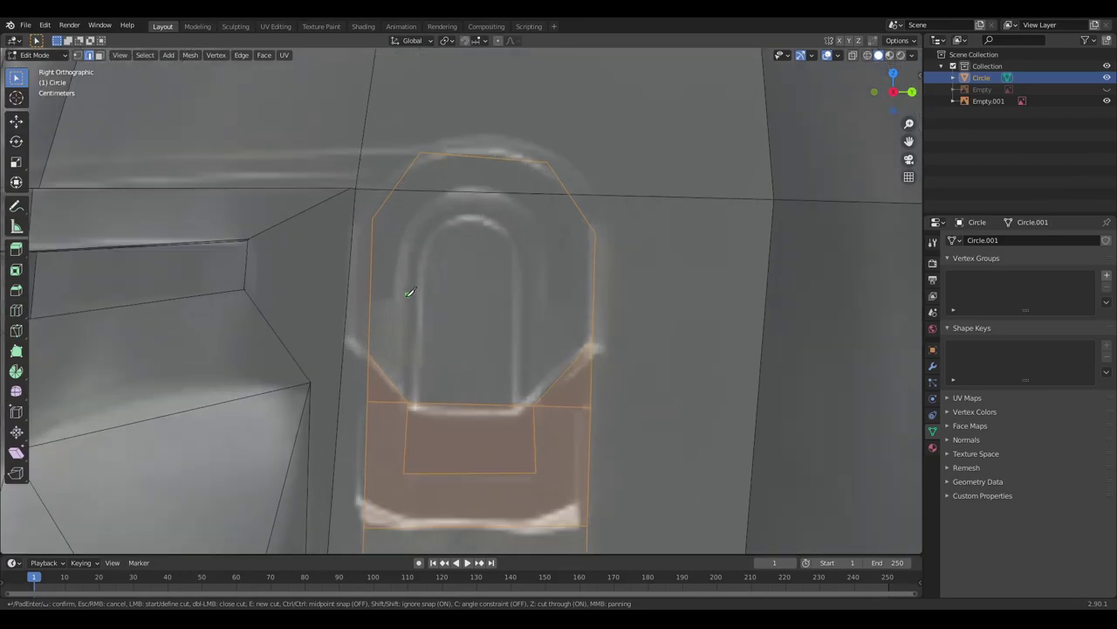
left_click(389, 217)
key("Return")
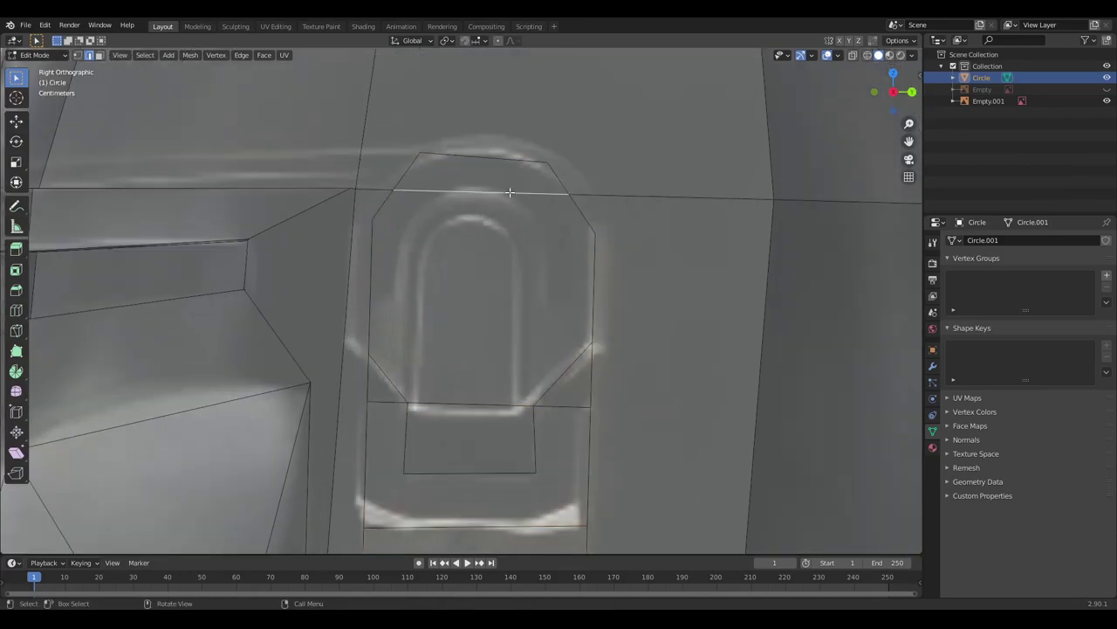
Step: Dissolve the stray edge across the top of the ear piece
key("alt+z")
left_click(505, 194)
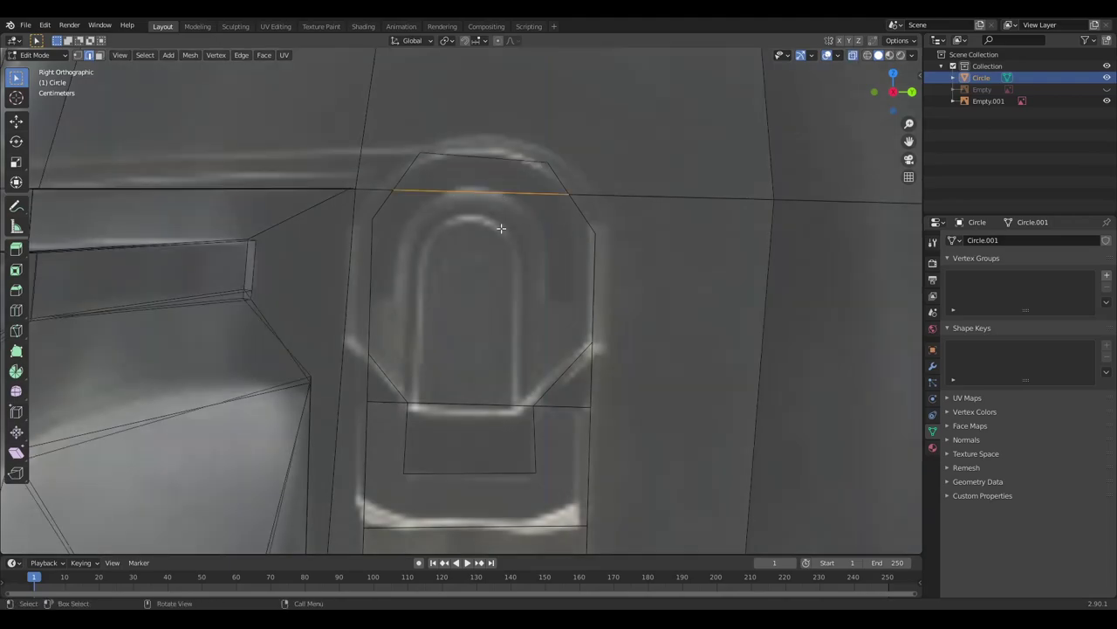
key("x")
left_click(497, 234)
key("alt+z")
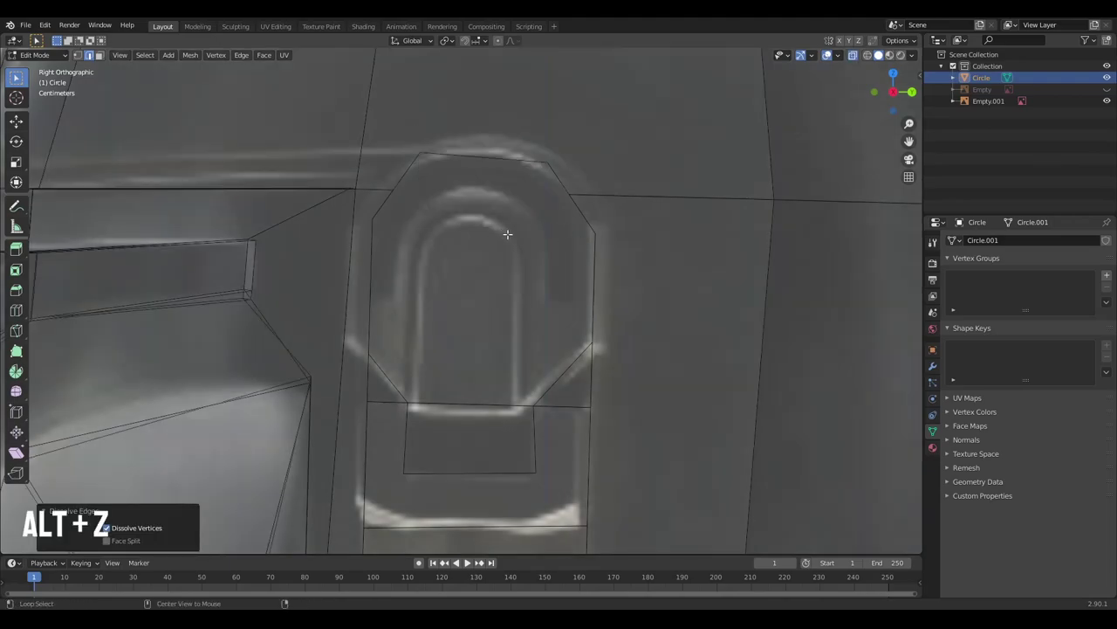
right_click(495, 233)
Step: Knife two nested U-shaped cuts outlining the ear piece's rim and inner panel
key("k")
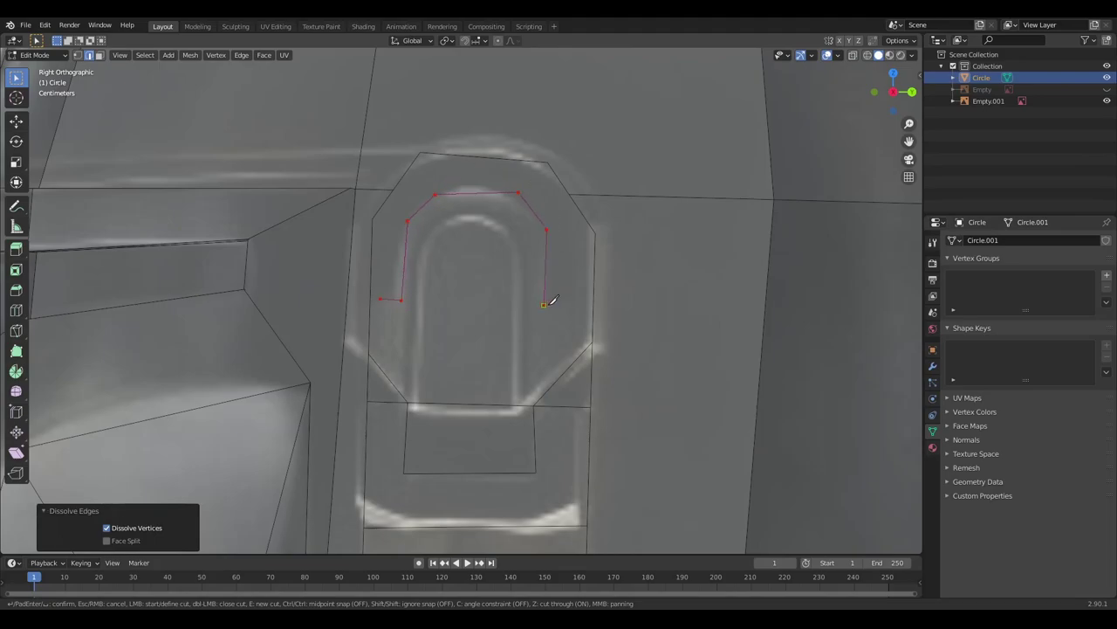
left_click(545, 171)
key("Return")
right_click(512, 219)
left_click(511, 220)
key("z")
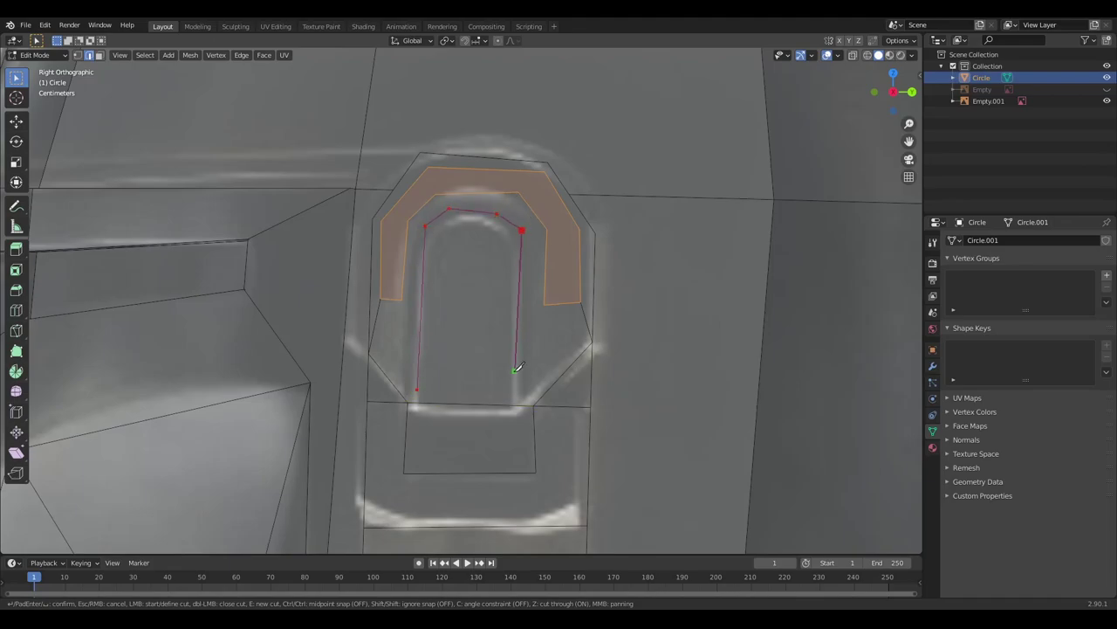
key("Return")
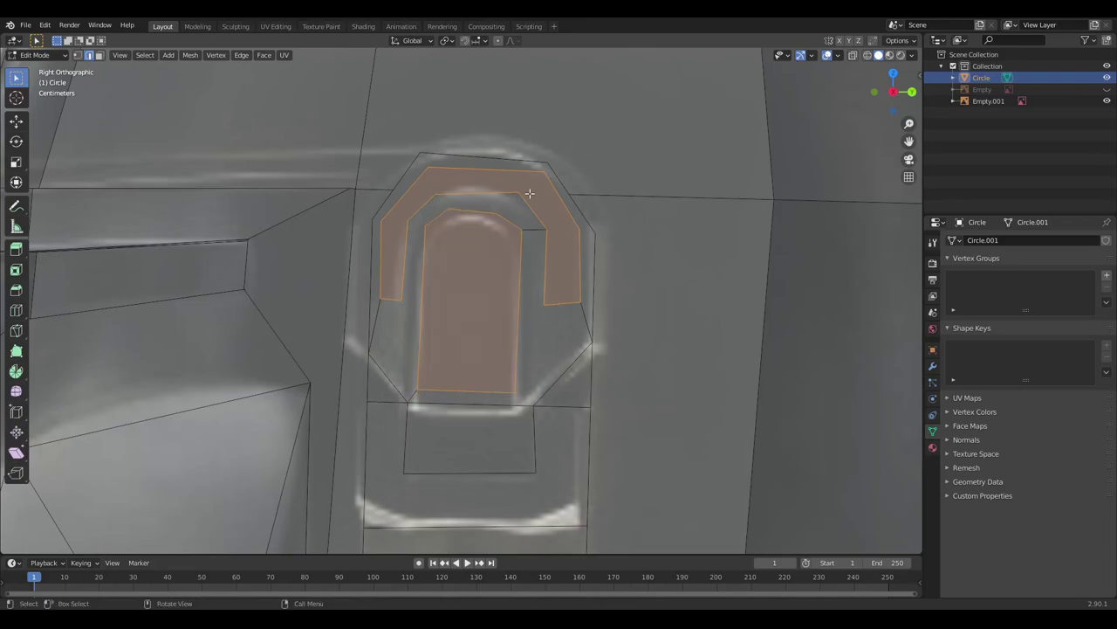
scroll(530, 194, "down", 4)
Step: In face select mode, select the ear piece's outer ring and the faces inside it
scroll(563, 264, "down", 3)
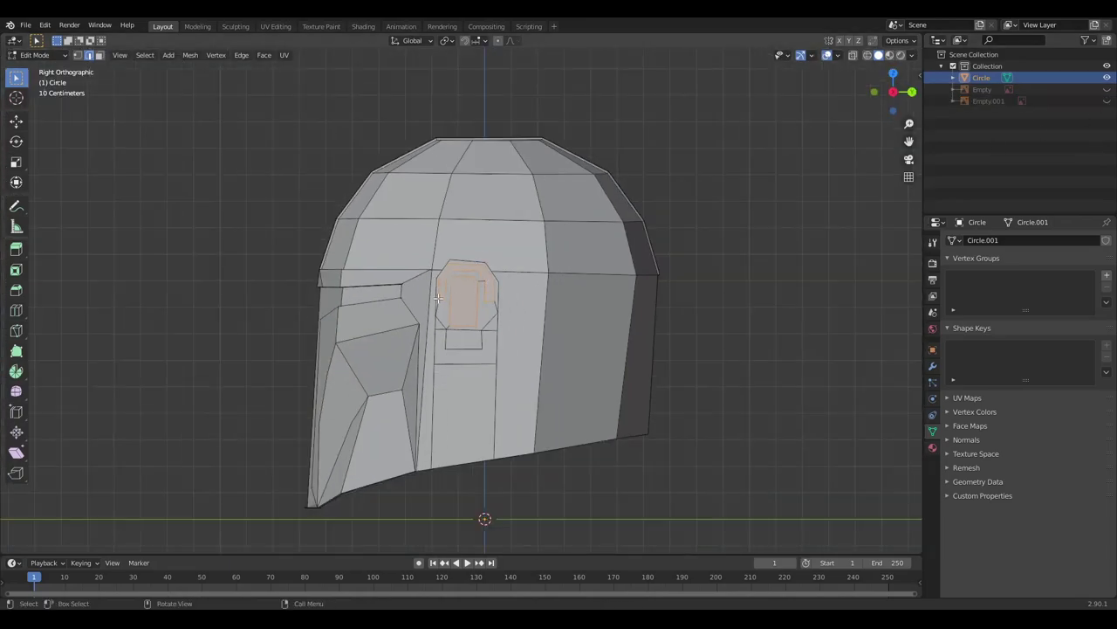
key("3")
scroll(434, 279, "up", 4)
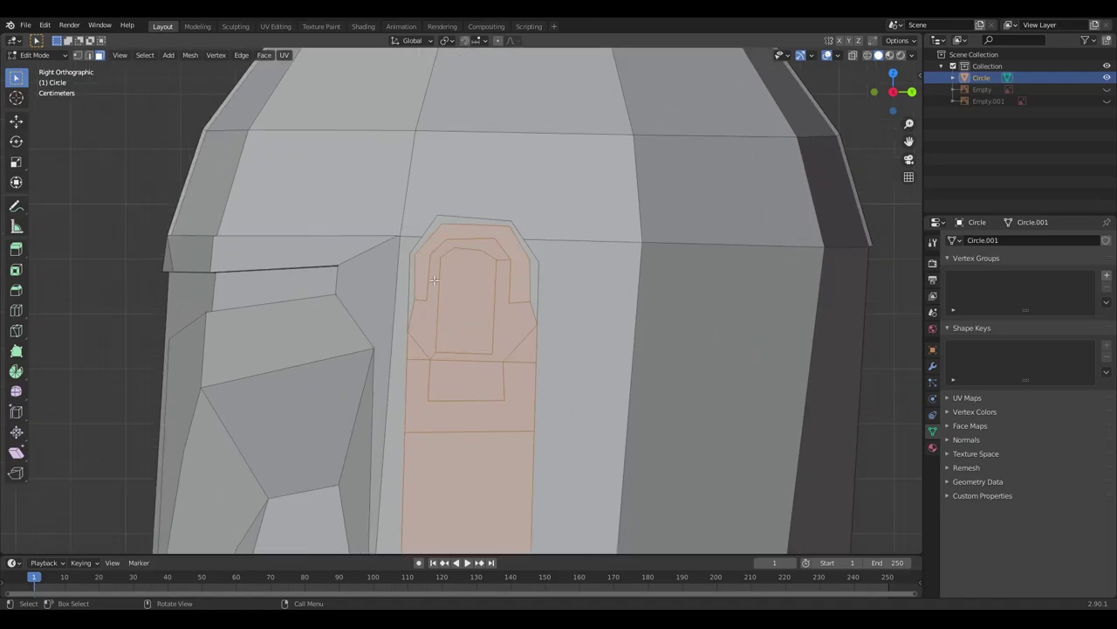
left_click(431, 241, "shift")
scroll(500, 230, "down", 4)
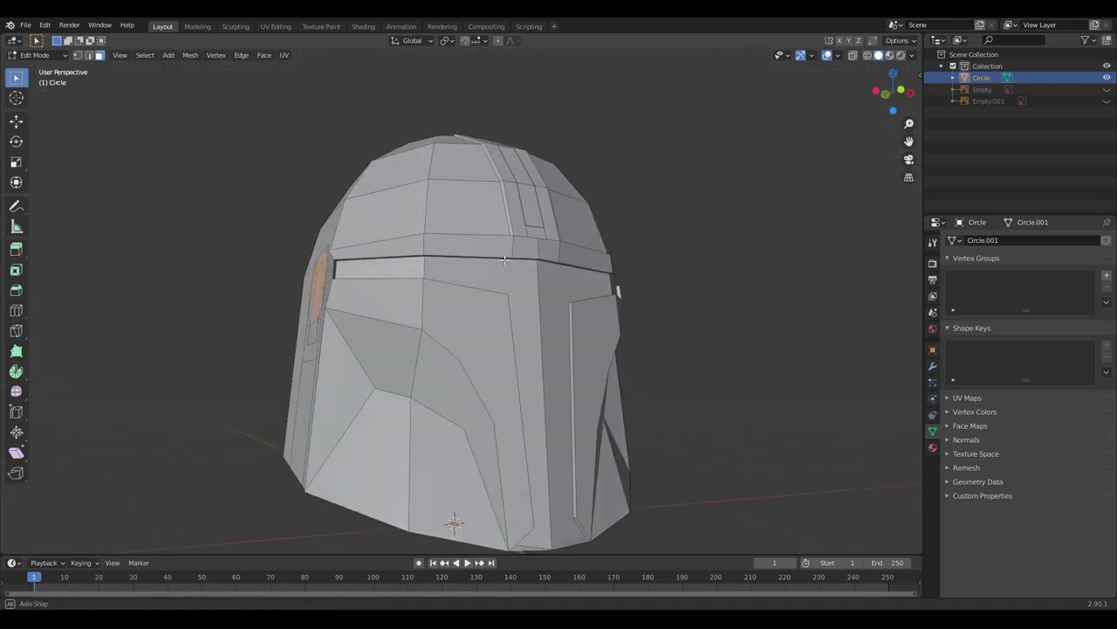
middle_click_drag(501, 230, 594, 267)
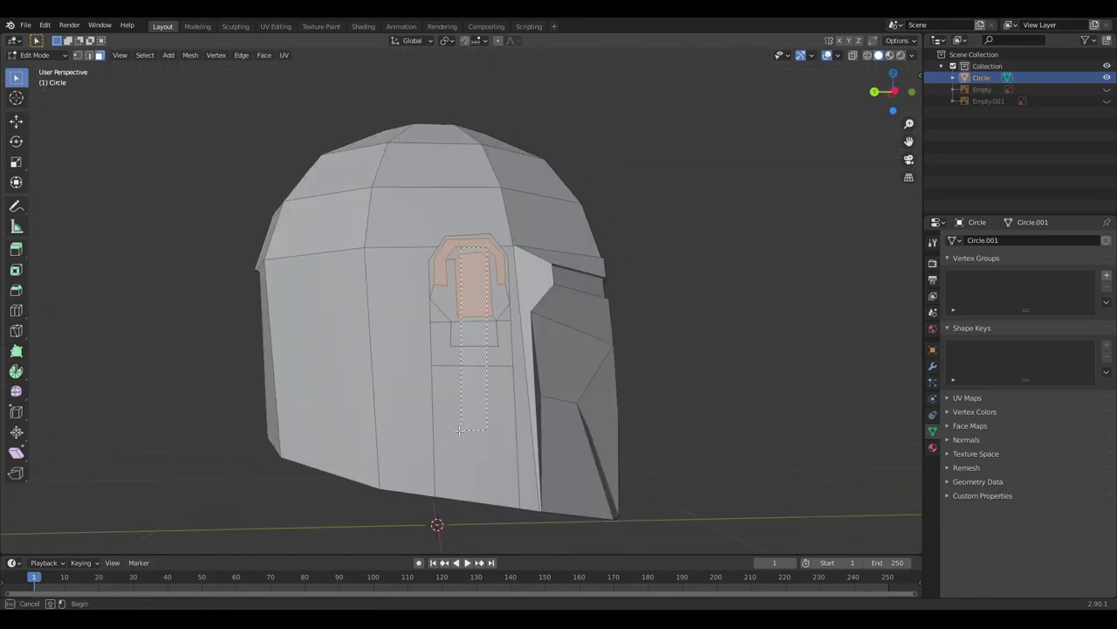
scroll(478, 297, "up", 5)
left_click_drag(434, 222, 394, 300)
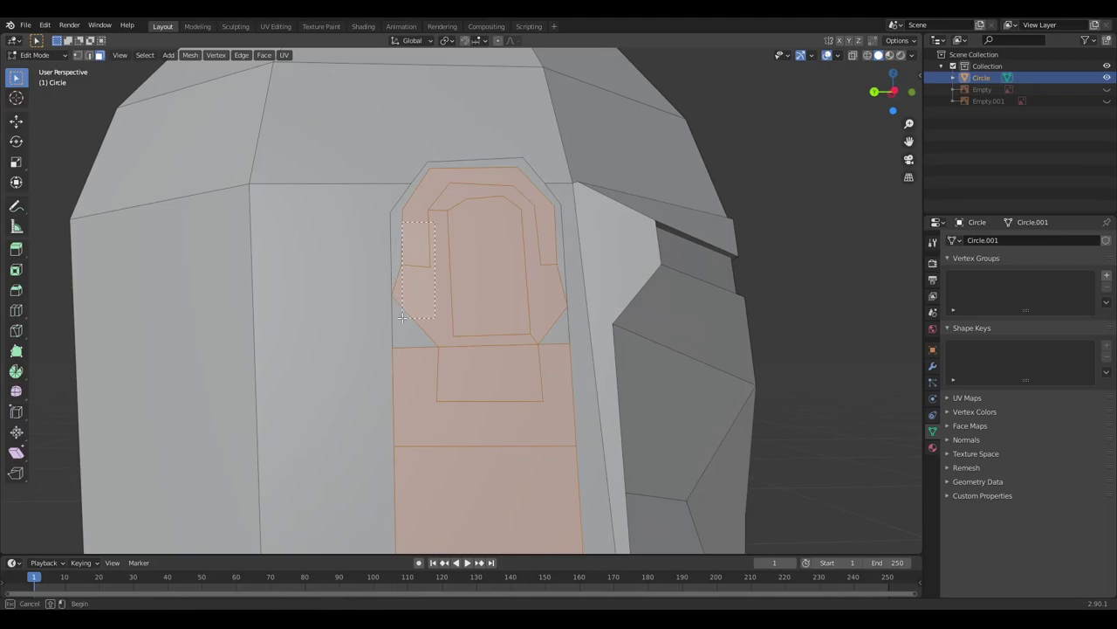
Step: Extrude the selected ear-piece faces outward along their normals
scroll(403, 316, "down", 3)
scroll(402, 317, "down", 3)
middle_click_drag(403, 317, 611, 306)
scroll(711, 296, "up", 3)
right_click(710, 297)
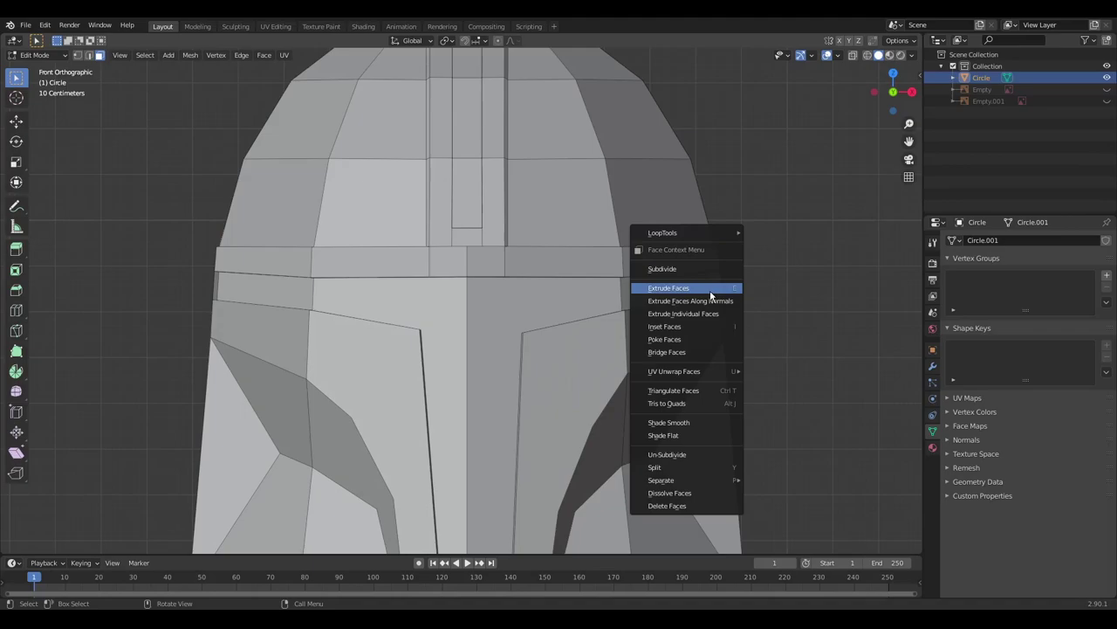
left_click(711, 300)
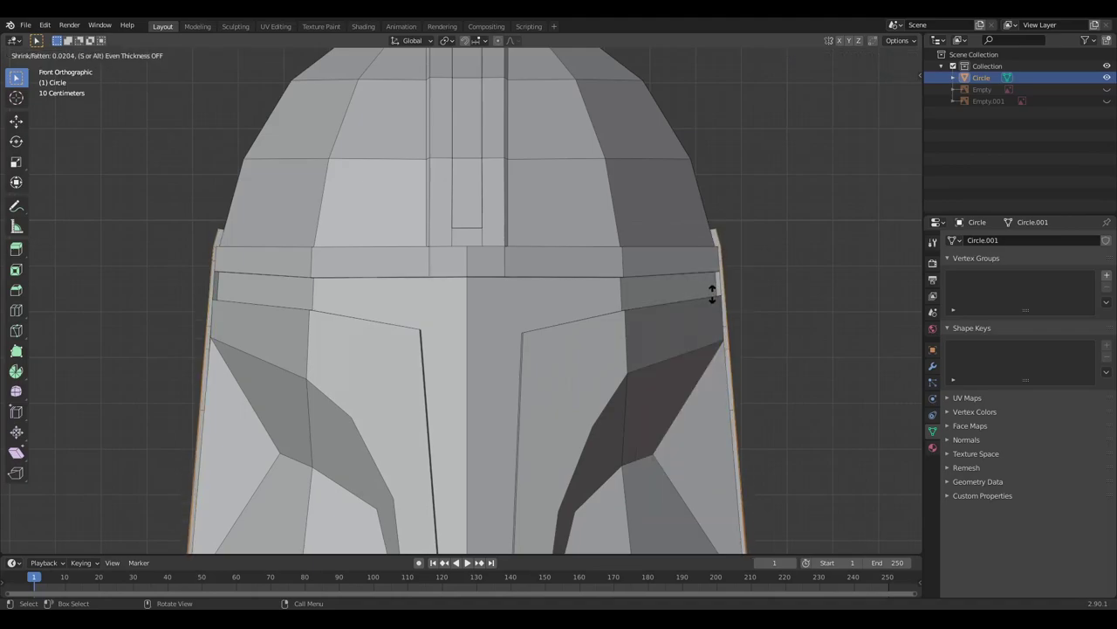
left_click(711, 295)
Step: Reselect the octagonal ear faces together with the face below the octagon
middle_click_drag(712, 294, 602, 279)
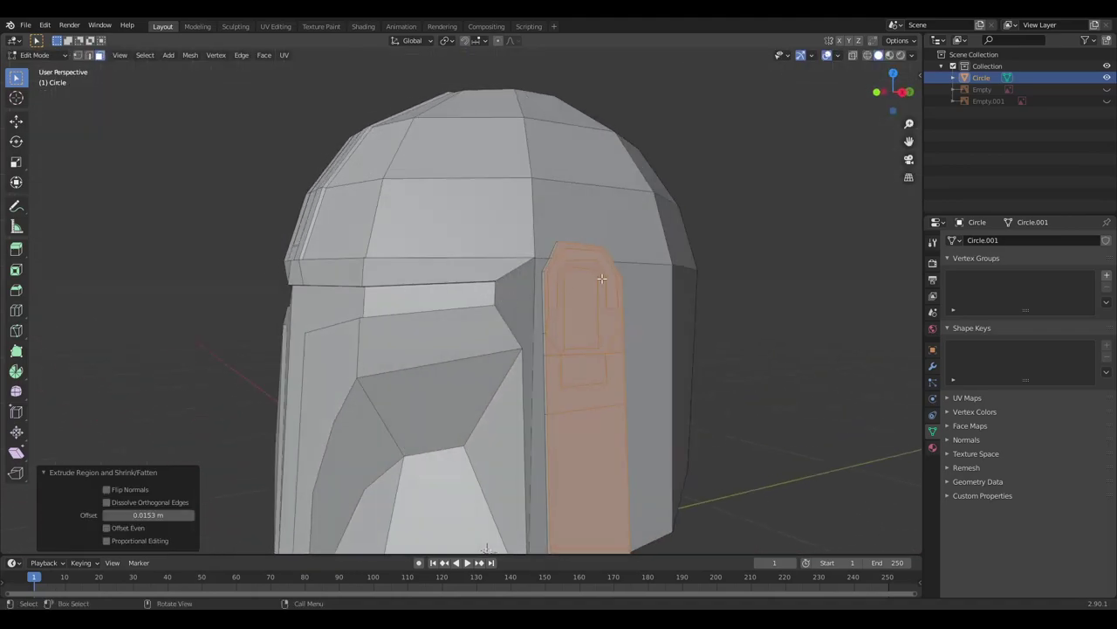
middle_click_drag(593, 338, 435, 341)
left_click(444, 280)
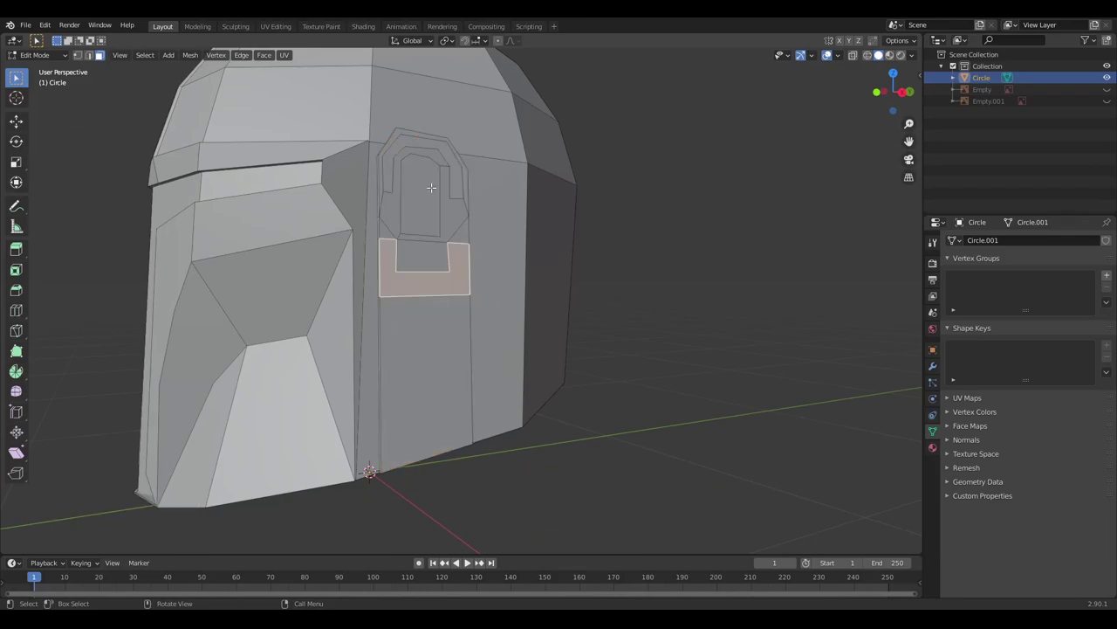
left_click(442, 140, "shift")
mouse_move(443, 139)
middle_mouse_down()
mouse_move(433, 261)
mouse_move(591, 201)
middle_mouse_up()
key("alt+a")
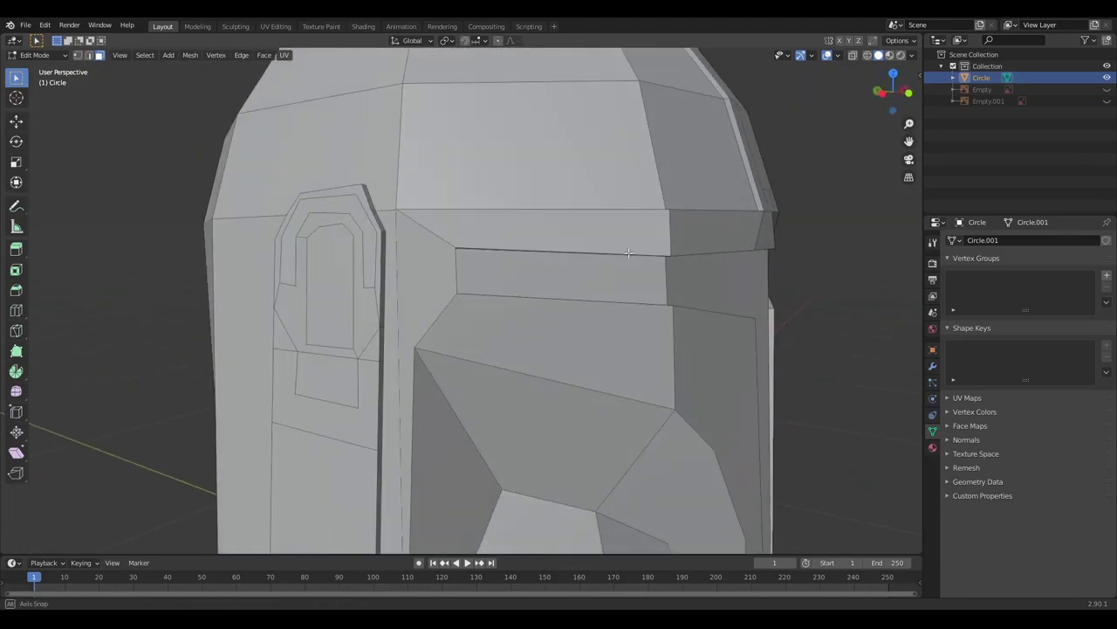
key("b")
left_click_drag(500, 307, 504, 313)
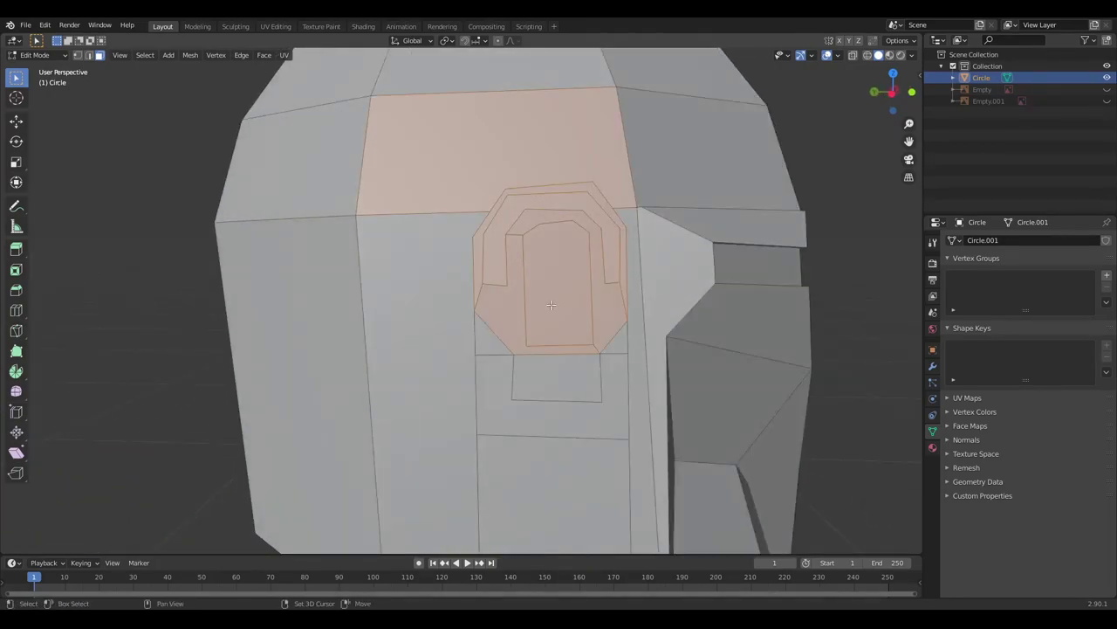
middle_click_drag(505, 312, 523, 335)
scroll(500, 384, "down", 5)
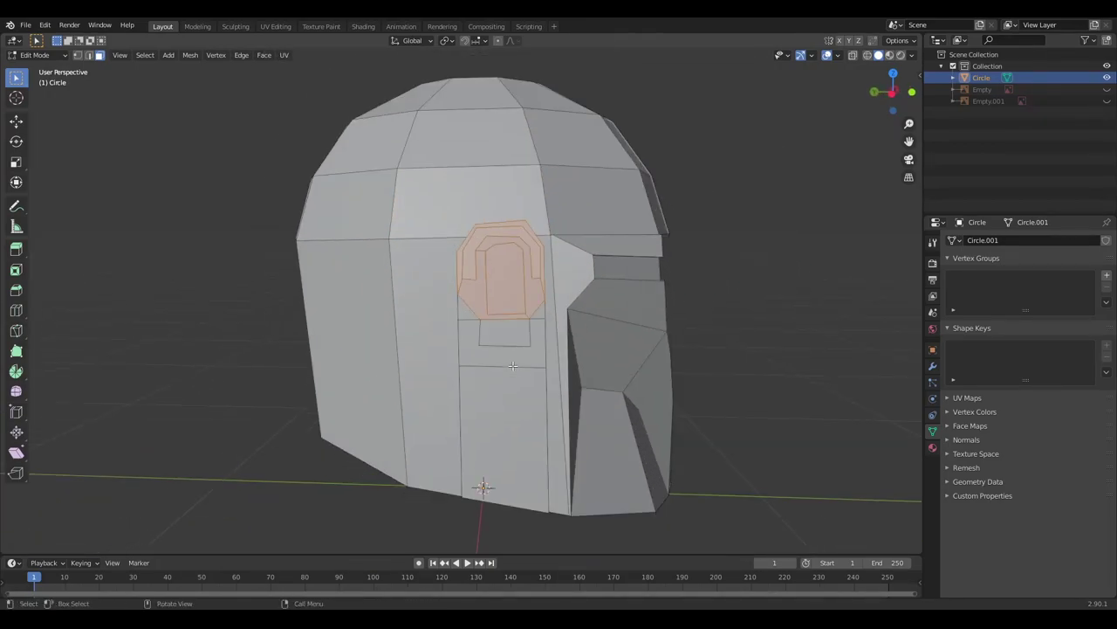
middle_click_drag(499, 384, 515, 382)
left_click(513, 382, "shift")
Step: From front view, extrude the octagon and lower face 0.0336 m along their normals
key("KP_1")
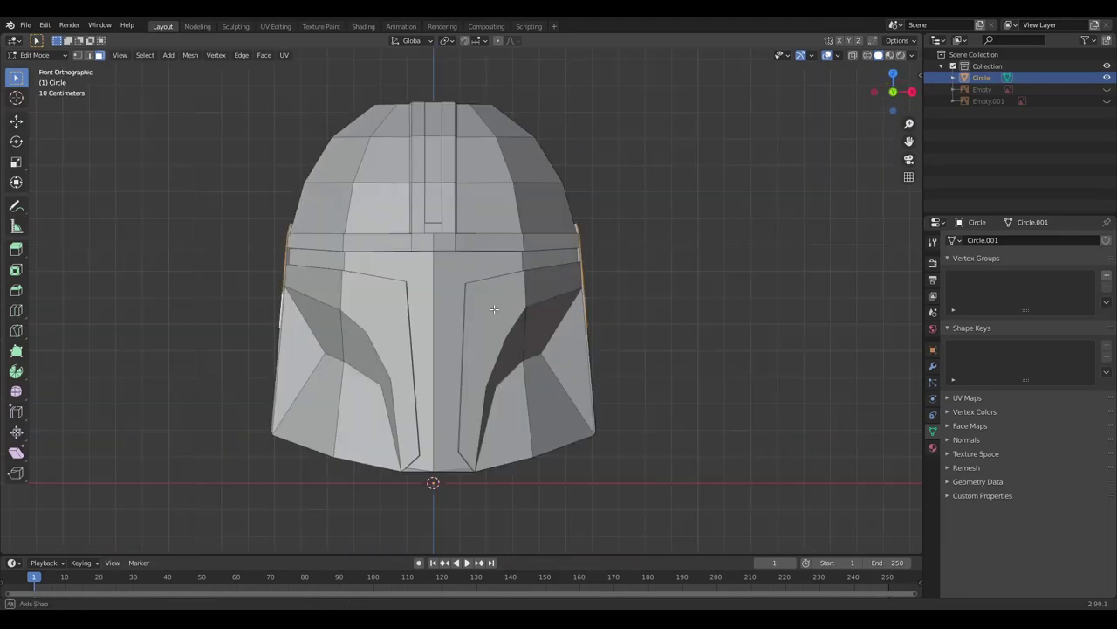
scroll(627, 315, "up", 3)
right_click(630, 275)
left_click(630, 271)
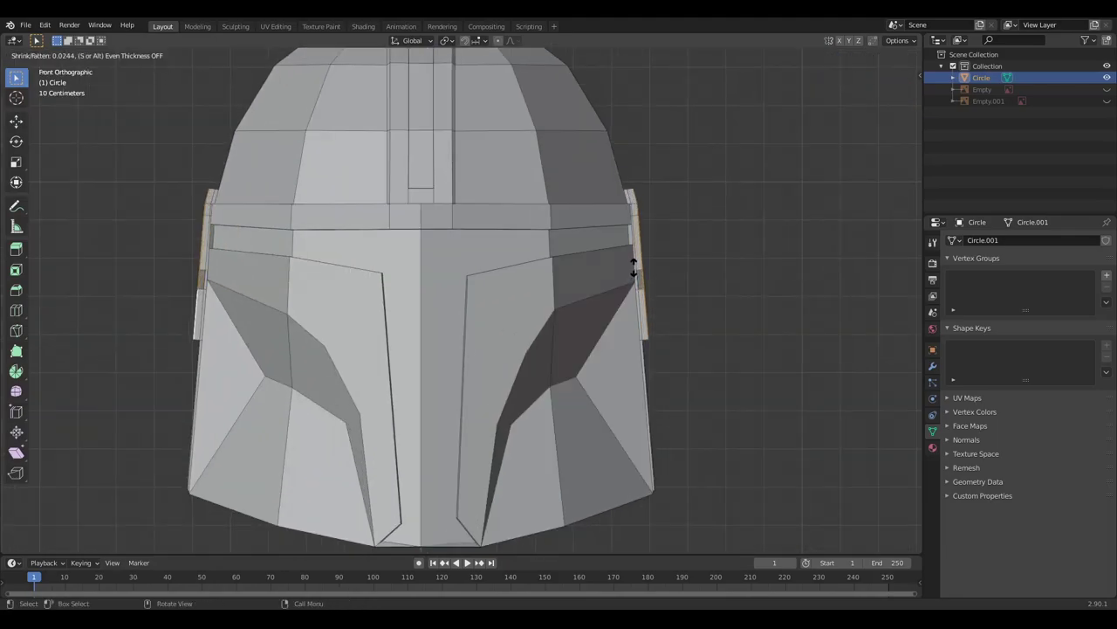
left_click(635, 264)
middle_click_drag(635, 264, 562, 305)
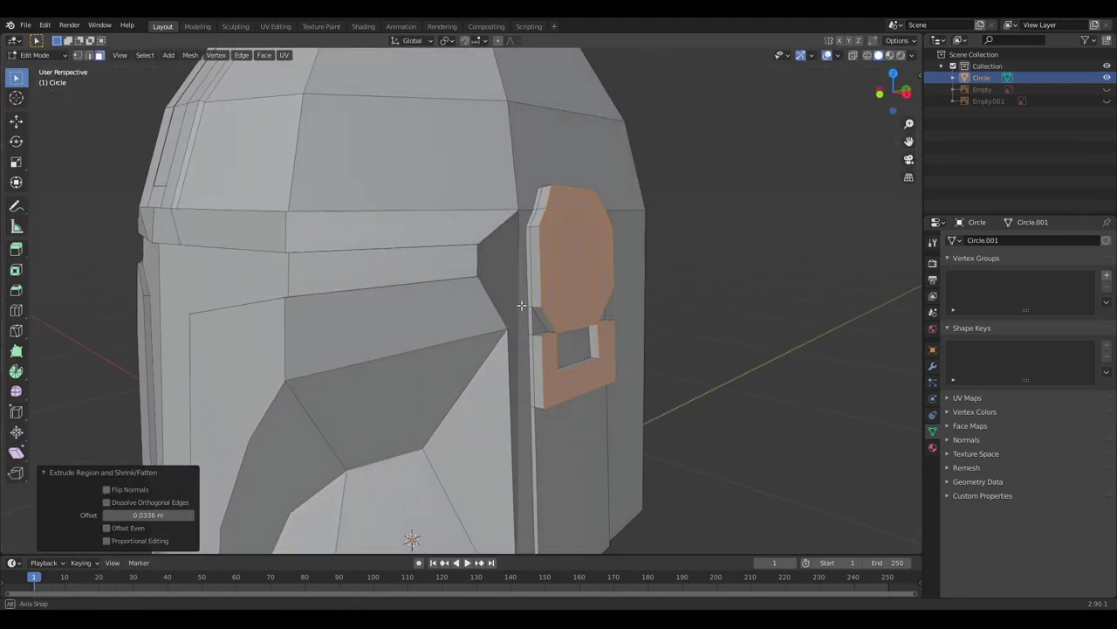
Step: Extrude the small face below the octagon along its normals for another raised step
left_click(573, 347)
scroll(573, 346, "down", 3)
middle_click_drag(572, 347, 584, 306)
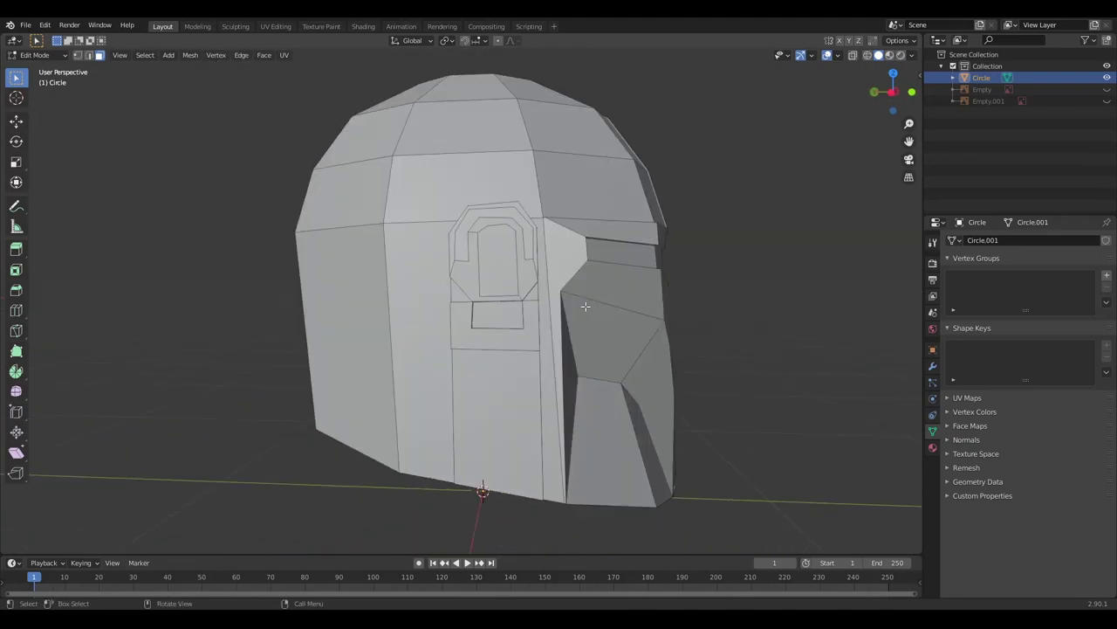
left_click(492, 315)
middle_click_drag(492, 314, 561, 311)
scroll(612, 306, "up", 5)
right_click(695, 299)
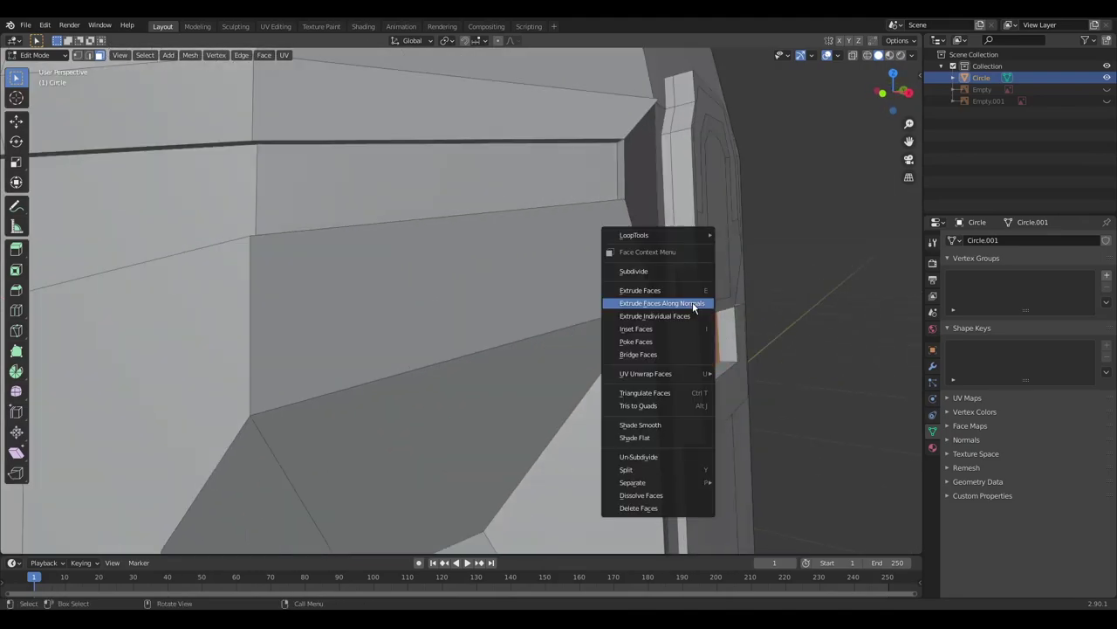
left_click(695, 299)
left_click(699, 302)
Step: Select the ear piece's inner window face and scale its width along X
scroll(663, 262, "down", 3)
mouse_move(664, 262)
middle_mouse_down()
mouse_move(585, 223)
mouse_move(394, 273)
mouse_move(397, 227)
mouse_move(518, 265)
mouse_move(679, 224)
mouse_move(503, 272)
middle_mouse_up()
left_click(585, 222)
scroll(578, 231, "down", 3)
scroll(395, 273, "down", 3)
scroll(396, 227, "up", 3)
left_click(397, 227)
scroll(396, 227, "down", 3)
left_click(455, 254)
key("s")
key("x")
left_click(685, 224)
Step: Scale the inner window face's height along Z, then widen it to 1.005 along X
scroll(503, 271, "up", 4)
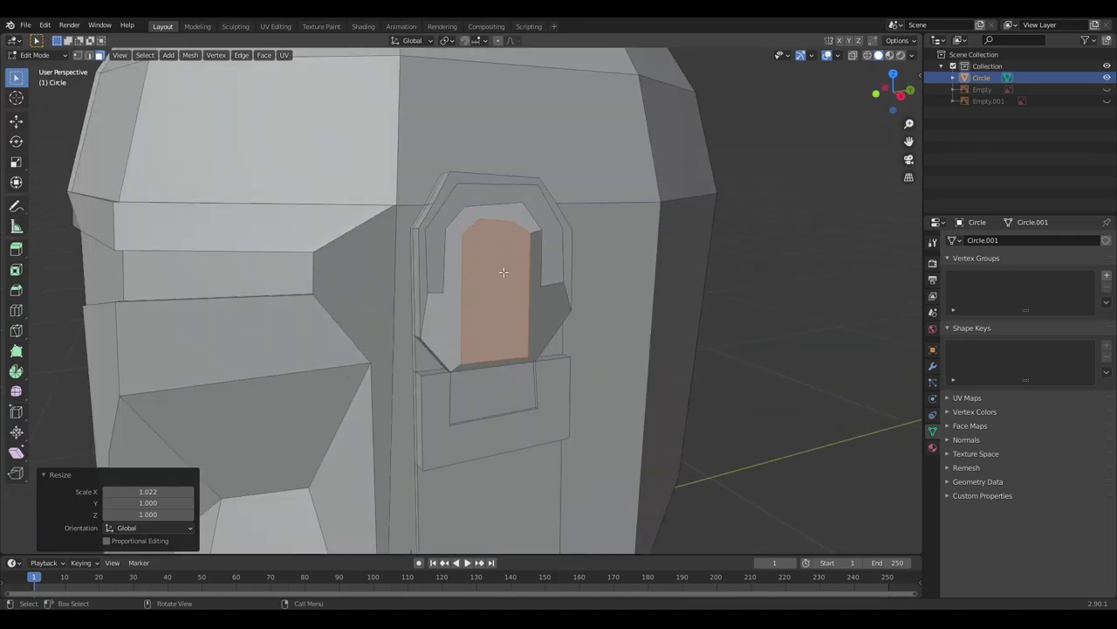
key("e")
key("s")
key("y")
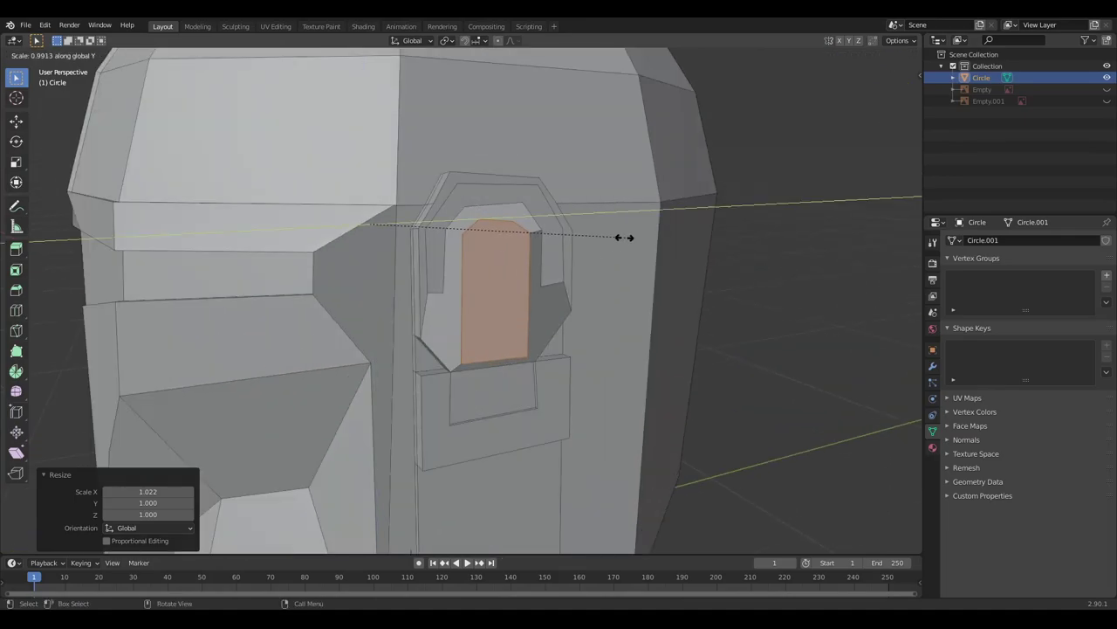
left_click(602, 229)
key("s")
key("z")
left_click(537, 169)
middle_click_drag(537, 169, 673, 298)
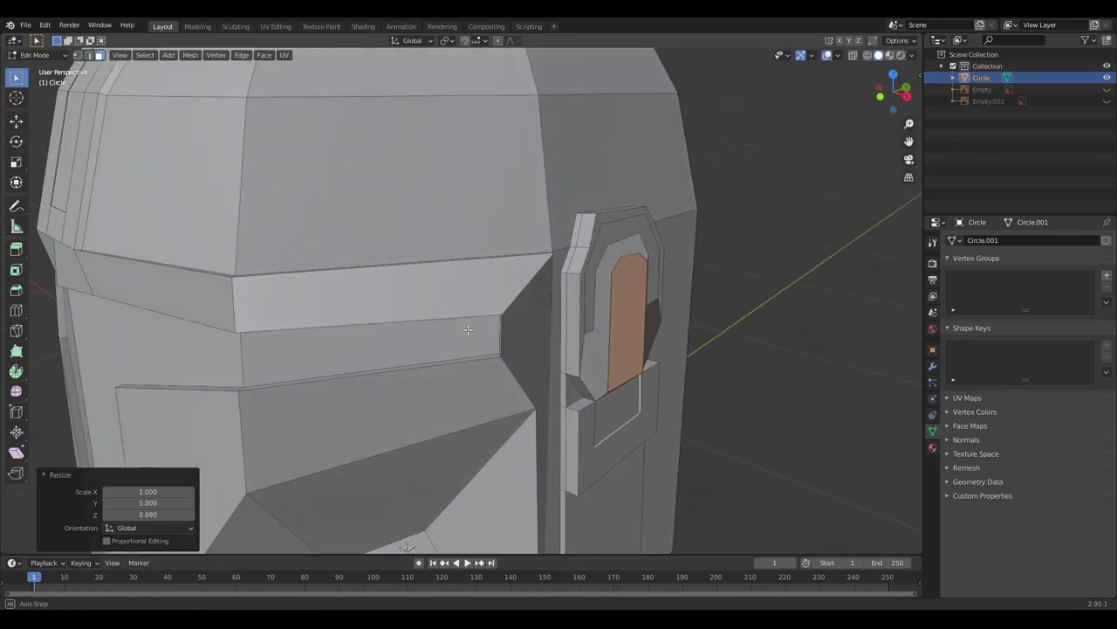
key("s")
key("x")
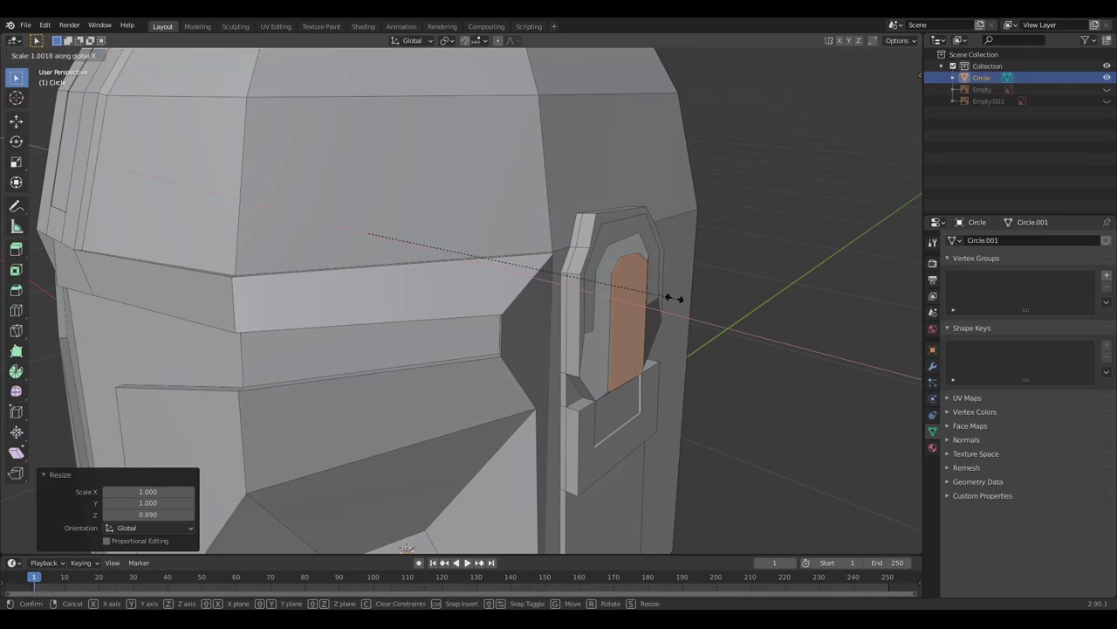
left_click(673, 299)
middle_click_drag(672, 299, 513, 308)
Step: In side view with edge select mode, start and exit the Knife tool without cutting
key("KP_3")
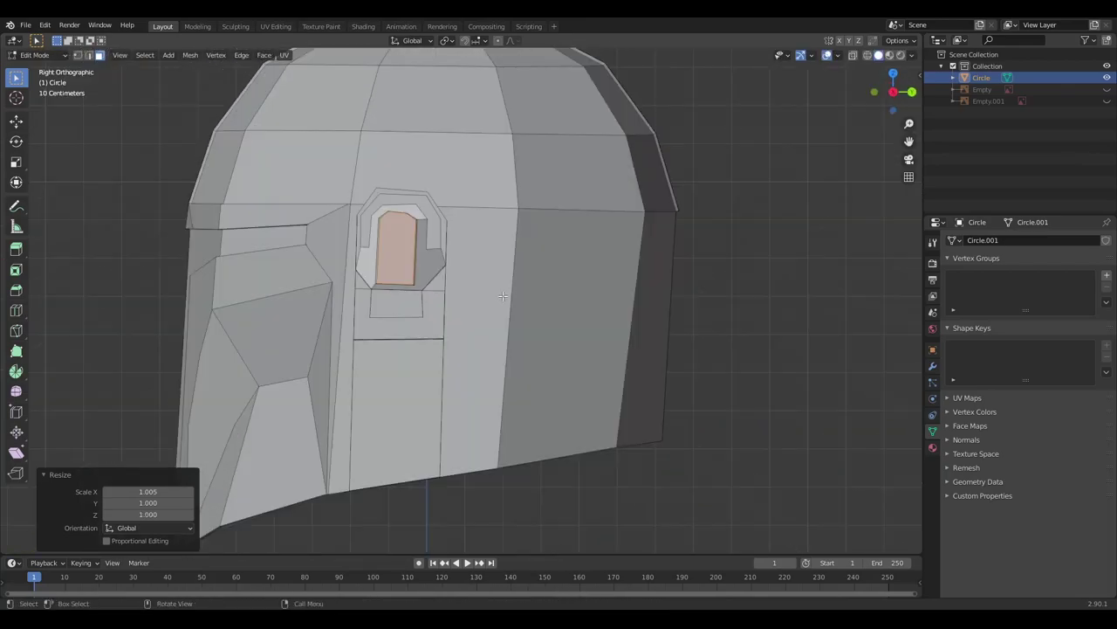
key("2")
right_click(477, 252)
left_click(441, 373)
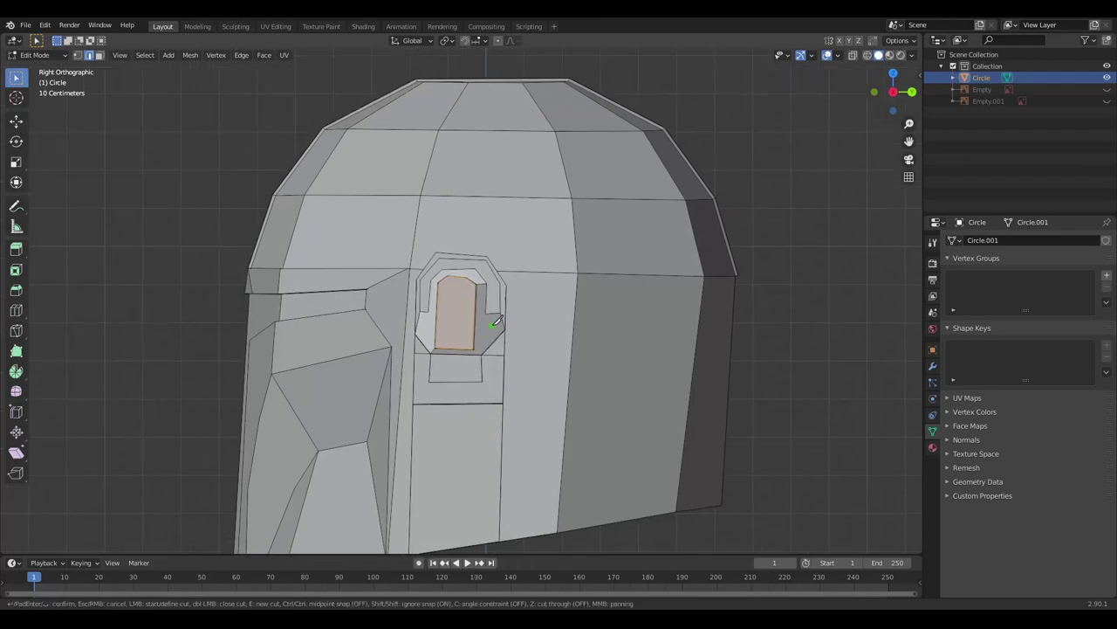
scroll(444, 282, "up", 2)
scroll(428, 306, "up", 3)
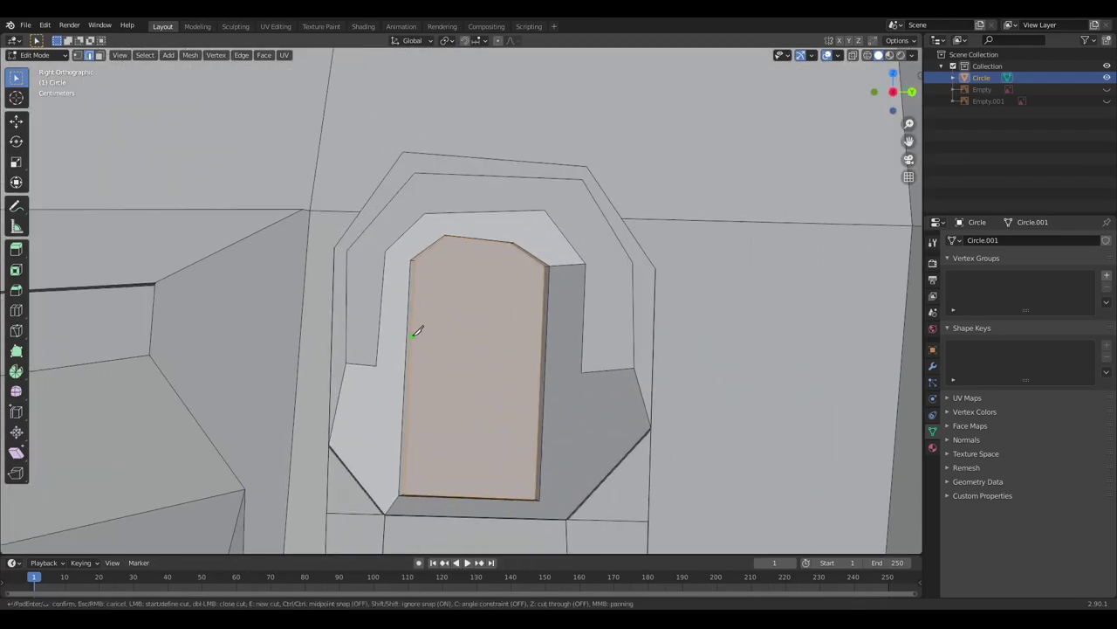
right_click(349, 360)
right_click(348, 361)
left_click(348, 360)
key("Return")
Step: Dissolve the stray edge on the recess's left side using X-ray to see it
left_click(341, 372)
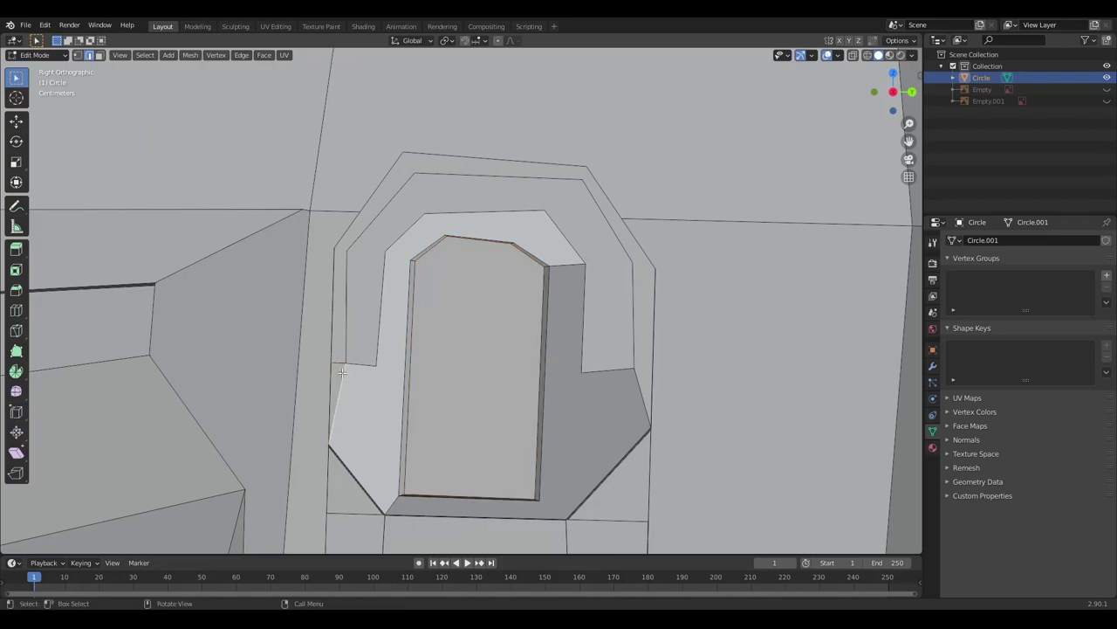
key("alt+z")
key("x")
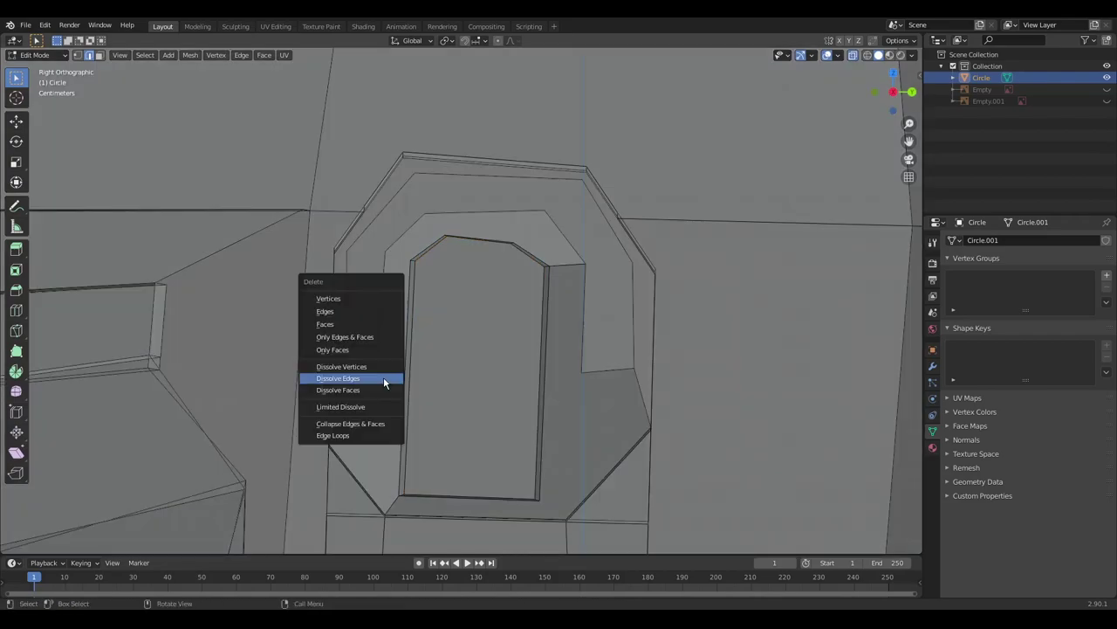
left_click(383, 376)
key("alt+z")
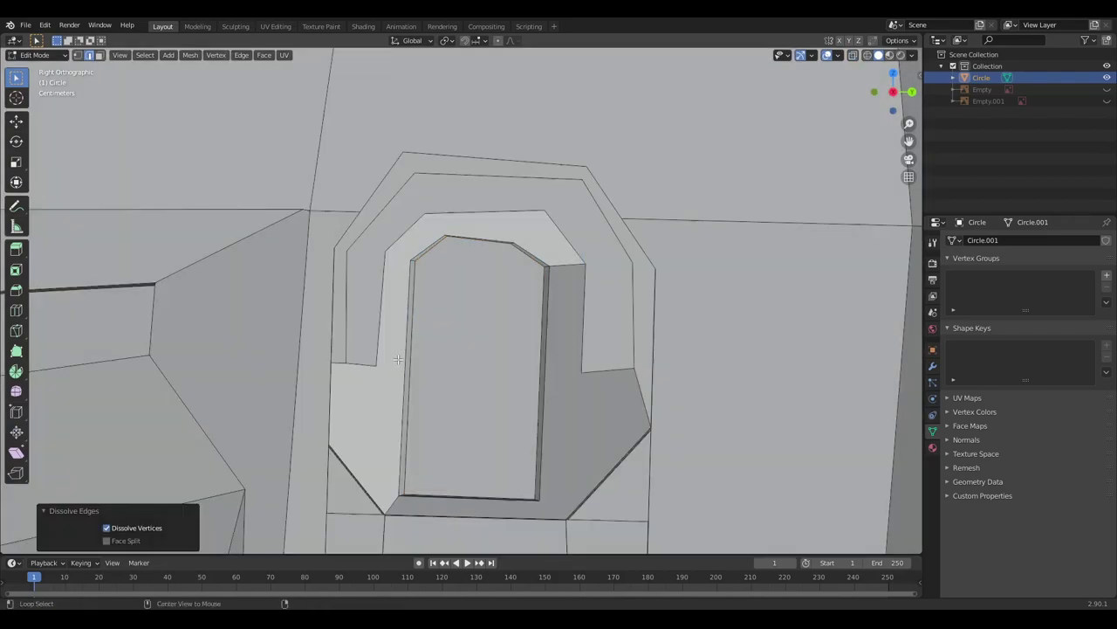
Step: Knife cut-through edges across the left and right parts of the recess frame
right_click(397, 358)
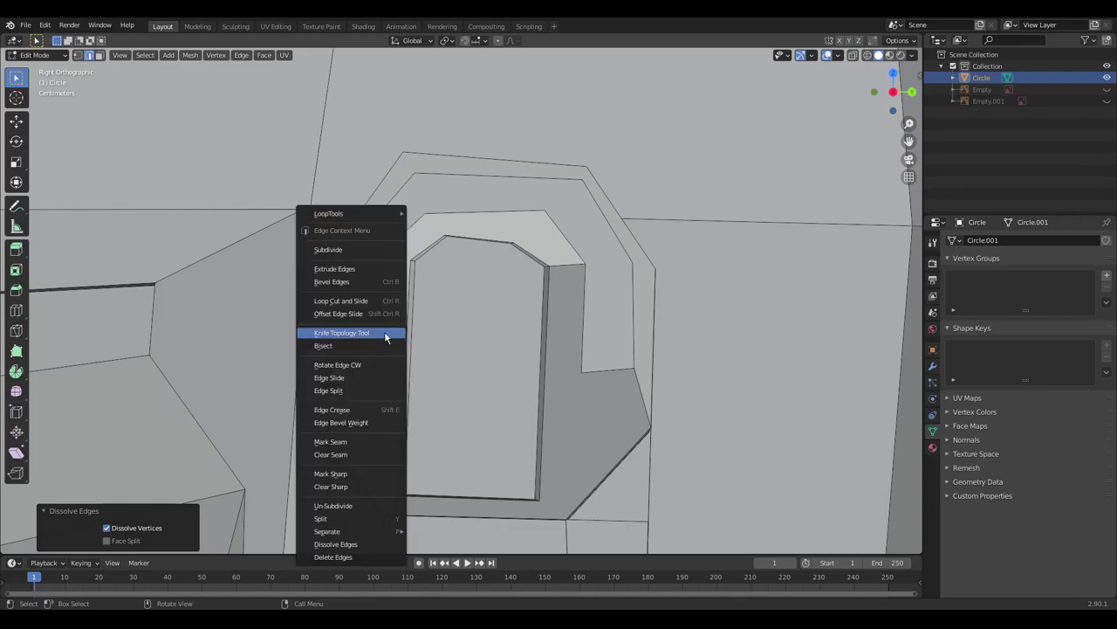
left_click(384, 331)
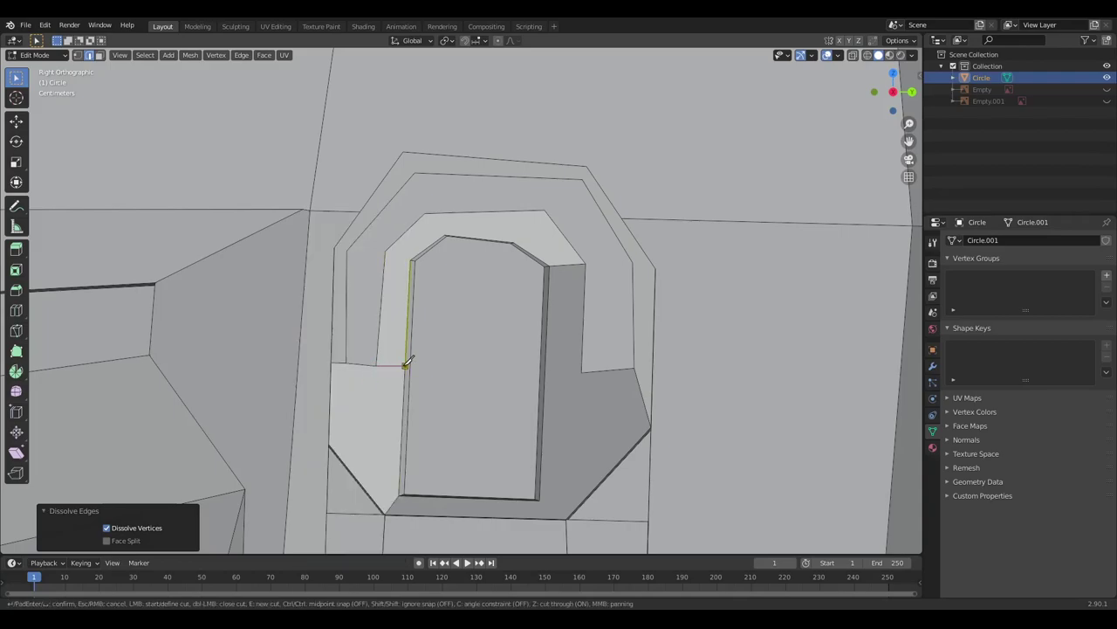
right_click(406, 363)
left_click(416, 364)
key("z")
left_click(545, 373)
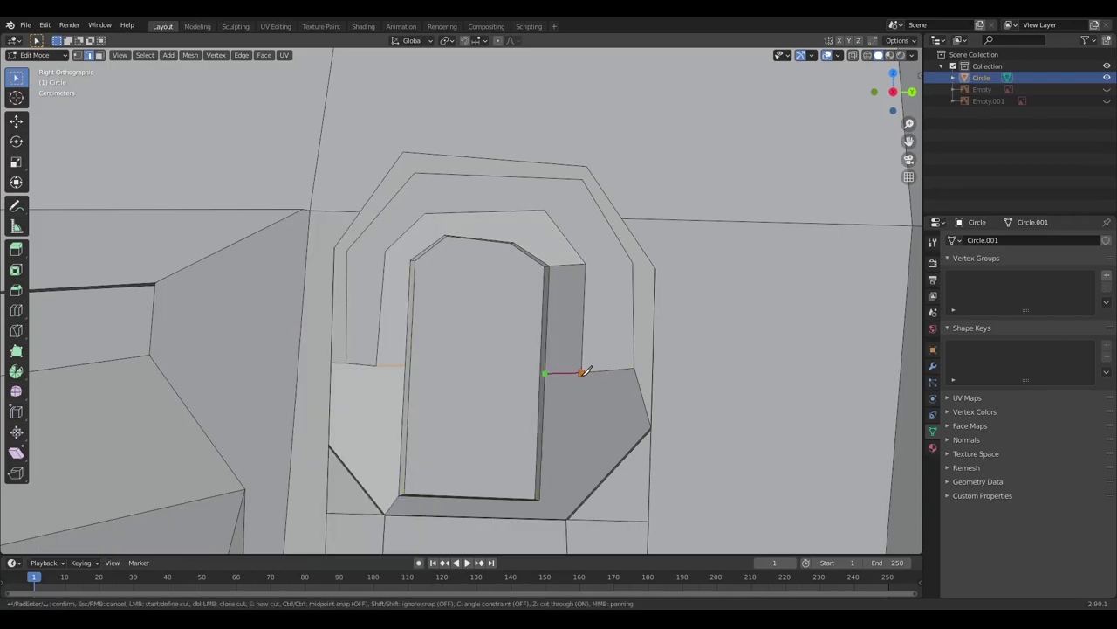
right_click(585, 371)
left_click(546, 369)
key("z")
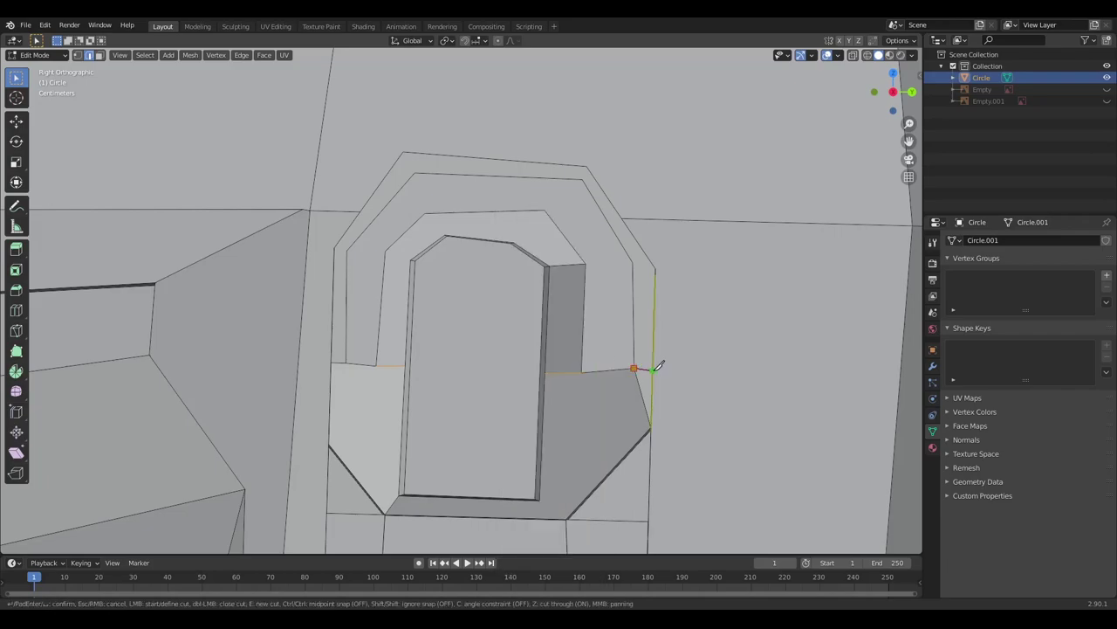
right_click(653, 370)
left_click(658, 365)
key("shift+x")
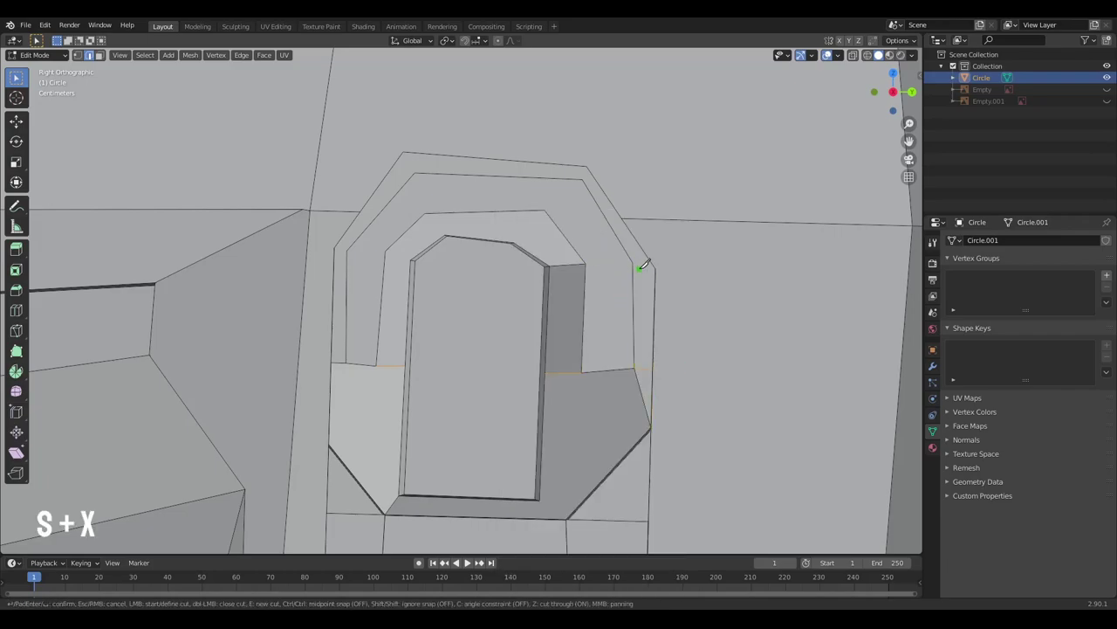
key("Return")
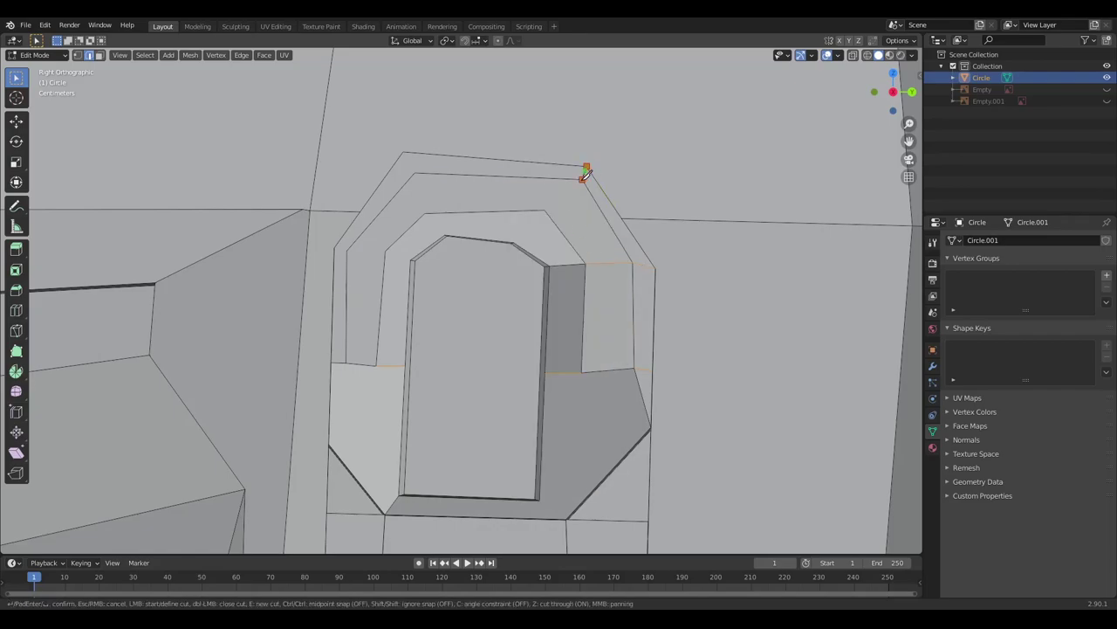
right_click(551, 204)
right_click(430, 208)
key("Return")
Step: Add a cut-through knife edge across the lower right part of the frame
right_click(513, 282)
left_click(512, 282)
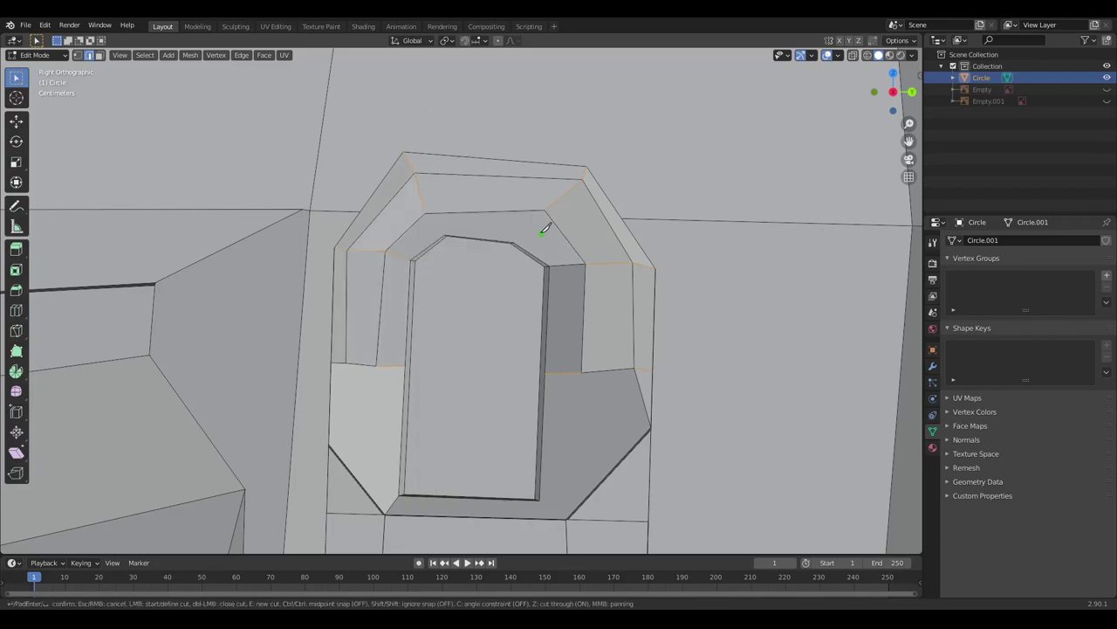
right_click(521, 236)
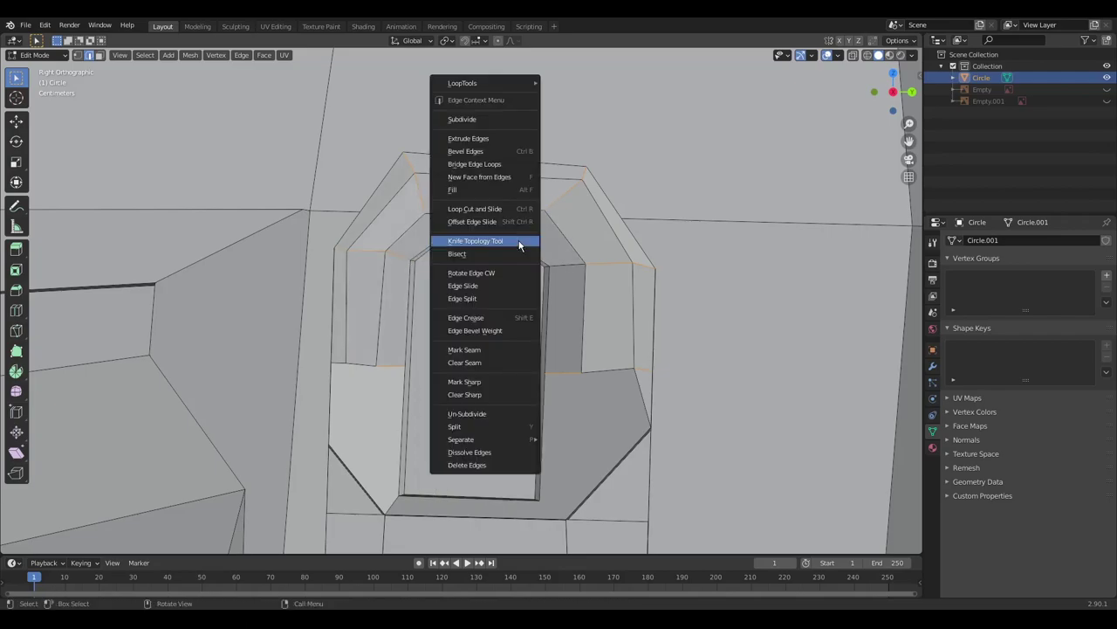
left_click(519, 242)
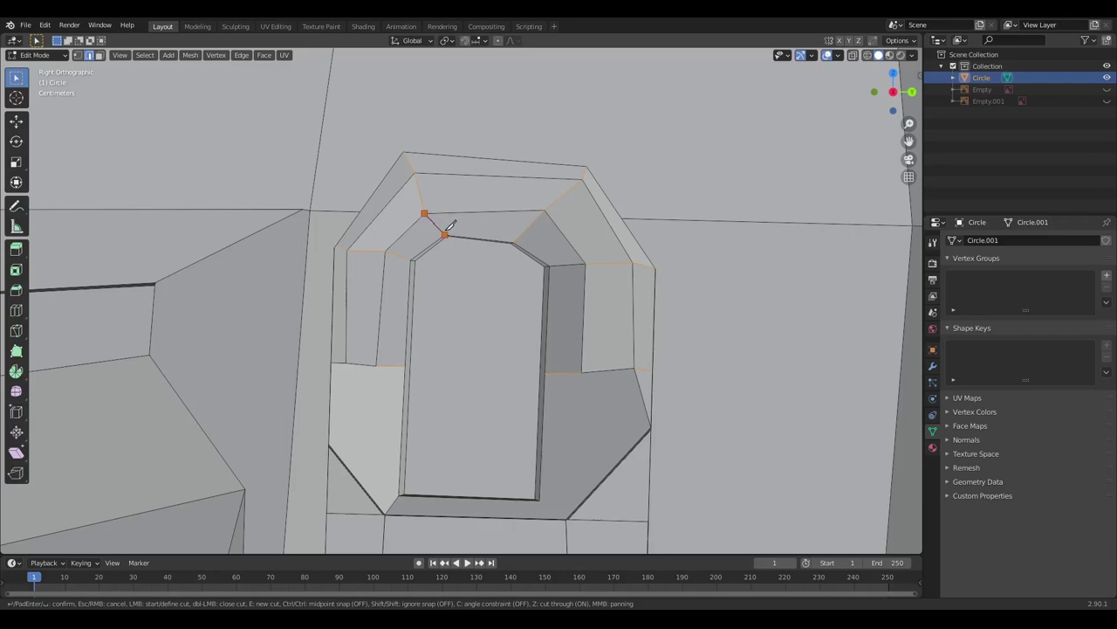
key("Return")
key("Return")
right_click(401, 427)
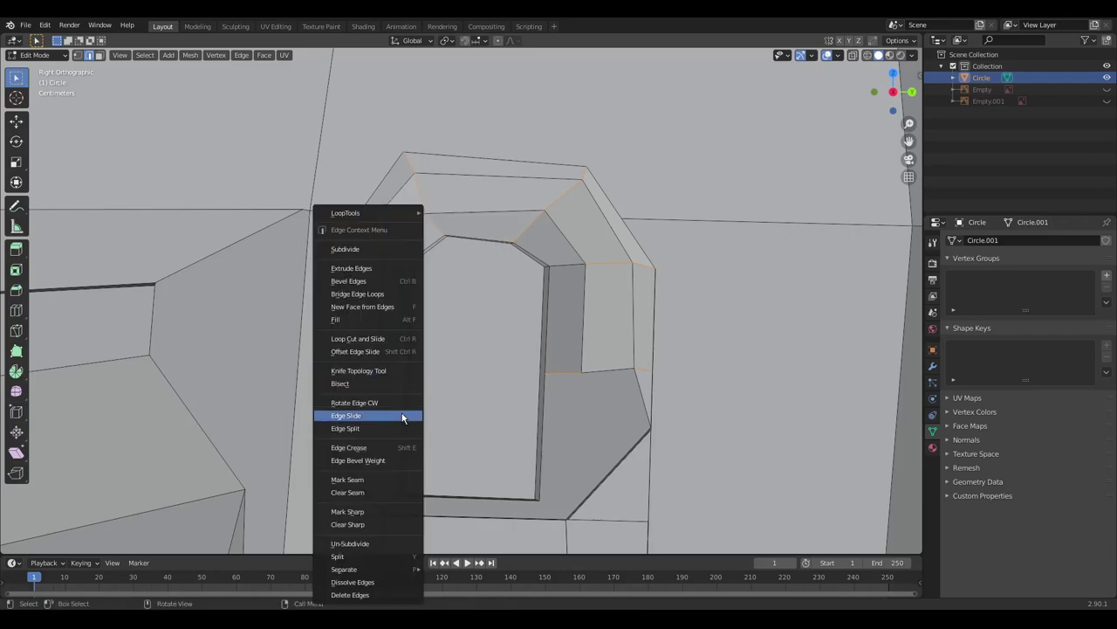
left_click(399, 415)
right_click(569, 407)
key("Escape")
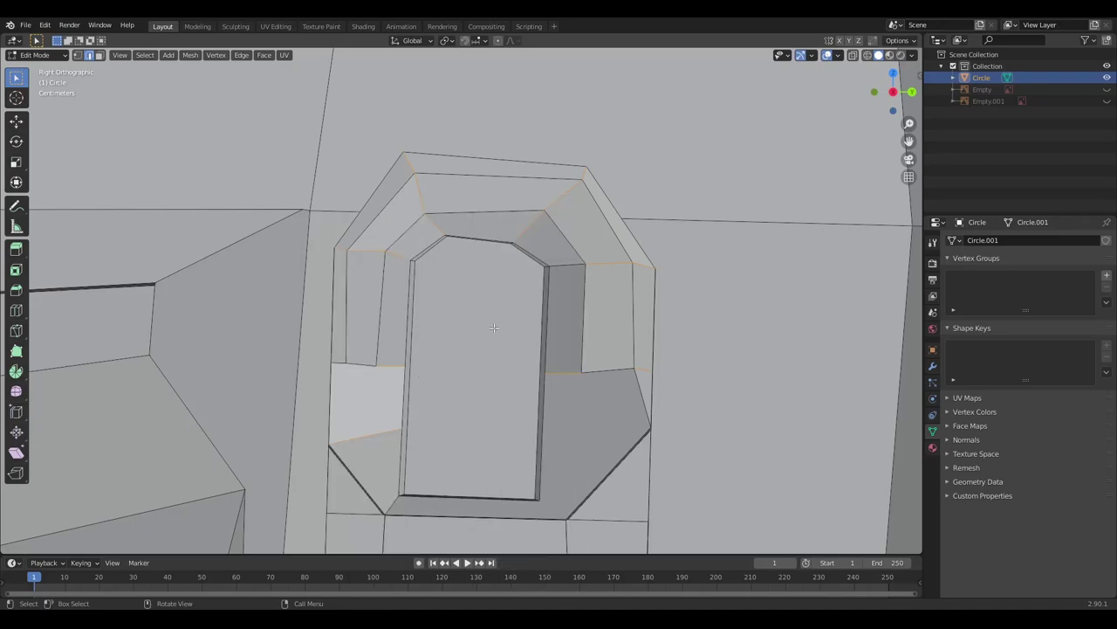
right_click(579, 379)
left_click(541, 337)
key("z")
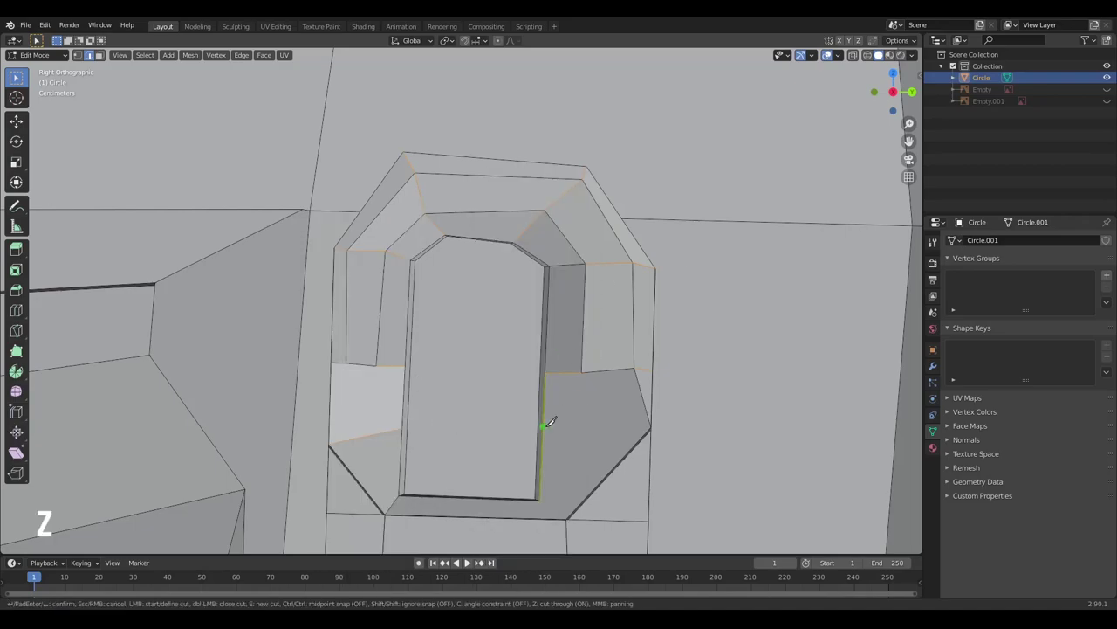
key("Return")
Step: Add a cut-through knife edge at the lower corner, then return to side view
right_click(649, 416)
key("Escape")
middle_click_drag(612, 430, 573, 349, "shift")
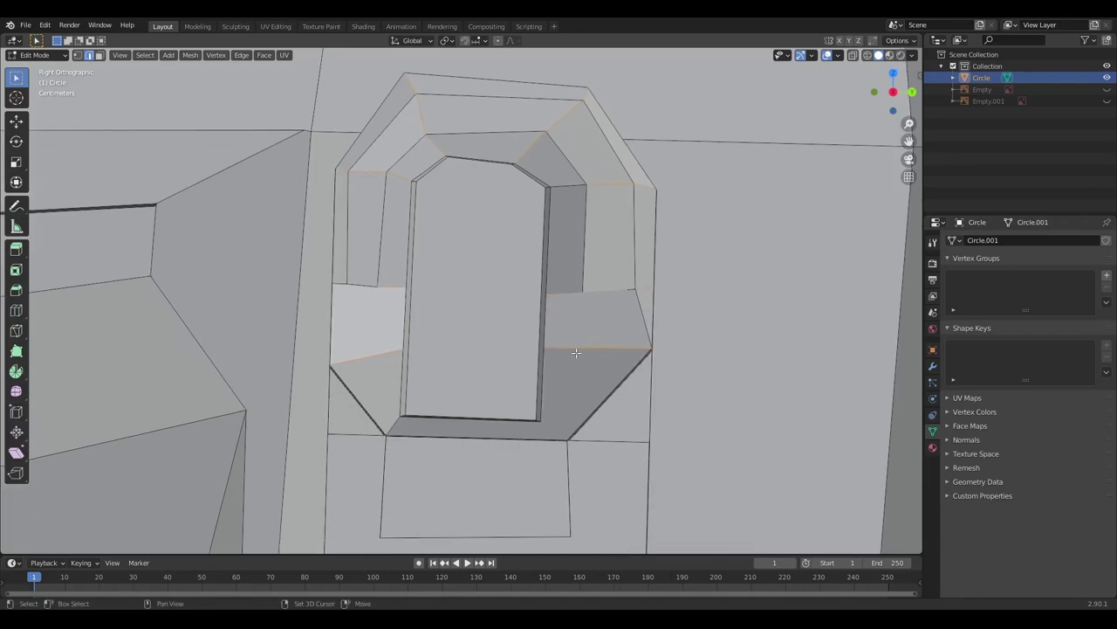
right_click(573, 349)
left_click(549, 308)
key("z")
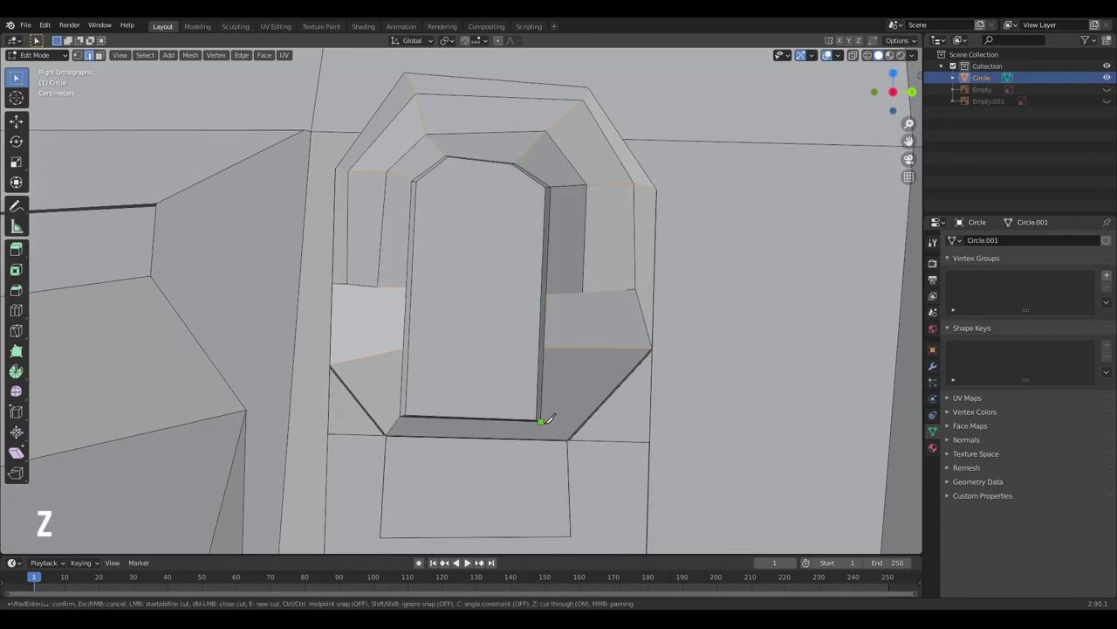
key("Return")
right_click(576, 385)
key("Escape")
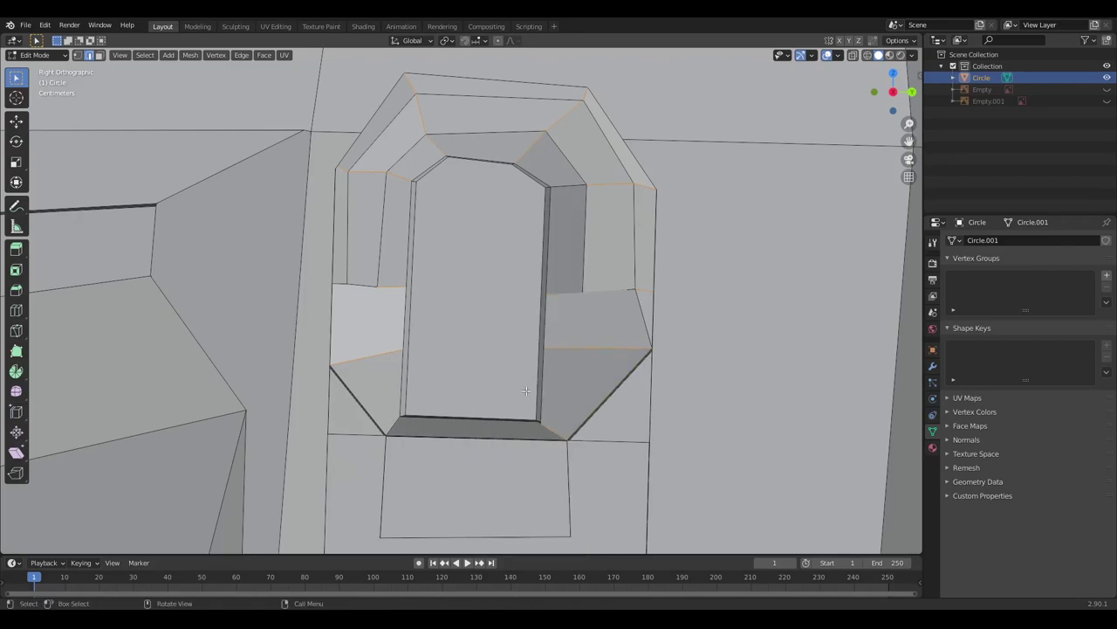
scroll(504, 331, "down", 6)
mouse_move(505, 332)
middle_mouse_down()
mouse_move(498, 344)
mouse_move(490, 331)
mouse_move(537, 328)
mouse_move(568, 350)
mouse_move(524, 340)
middle_mouse_up()
key("KP_3")
Step: Knife-cut two vertical edges down the lower side panel
scroll(451, 329, "up", 5)
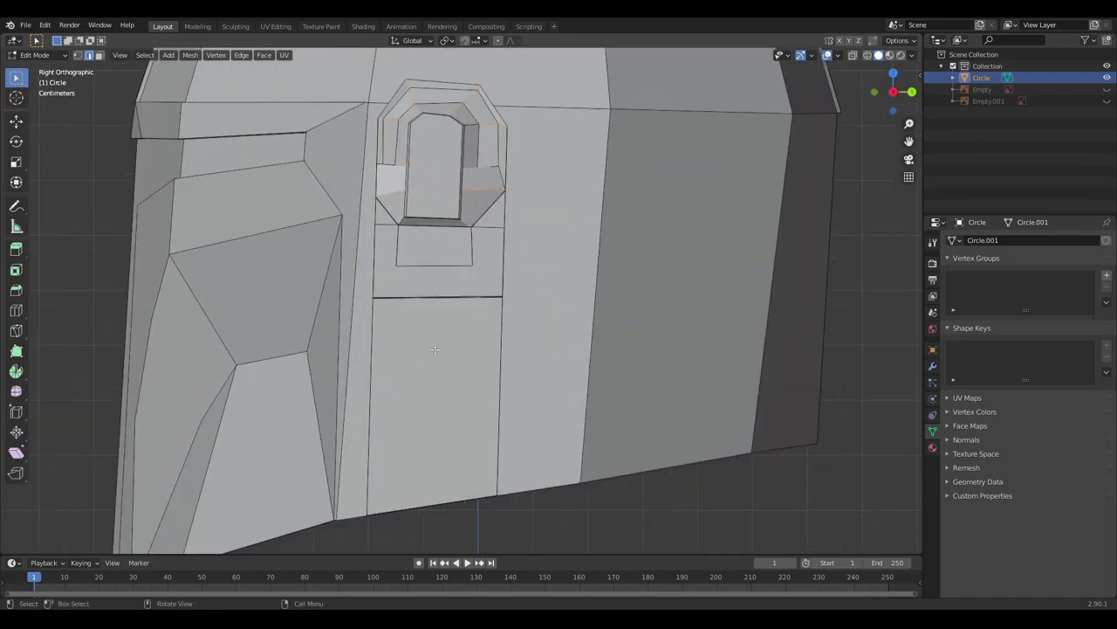
right_click(451, 329)
left_click(451, 329)
middle_click_drag(450, 329, 494, 225, "shift")
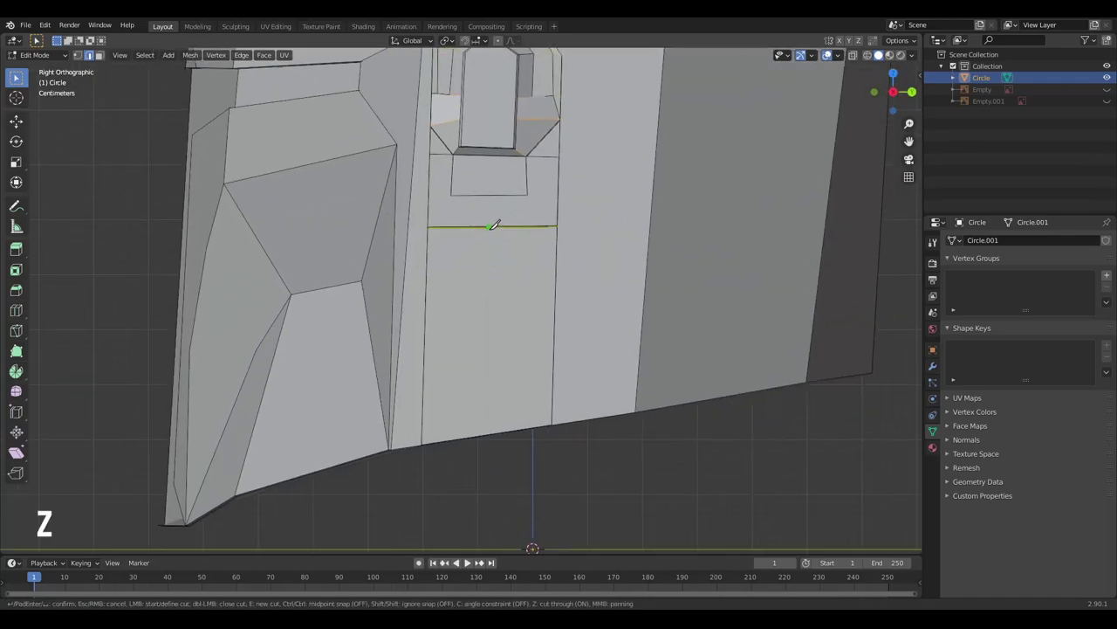
left_click(485, 435)
key("Return")
right_click(524, 252)
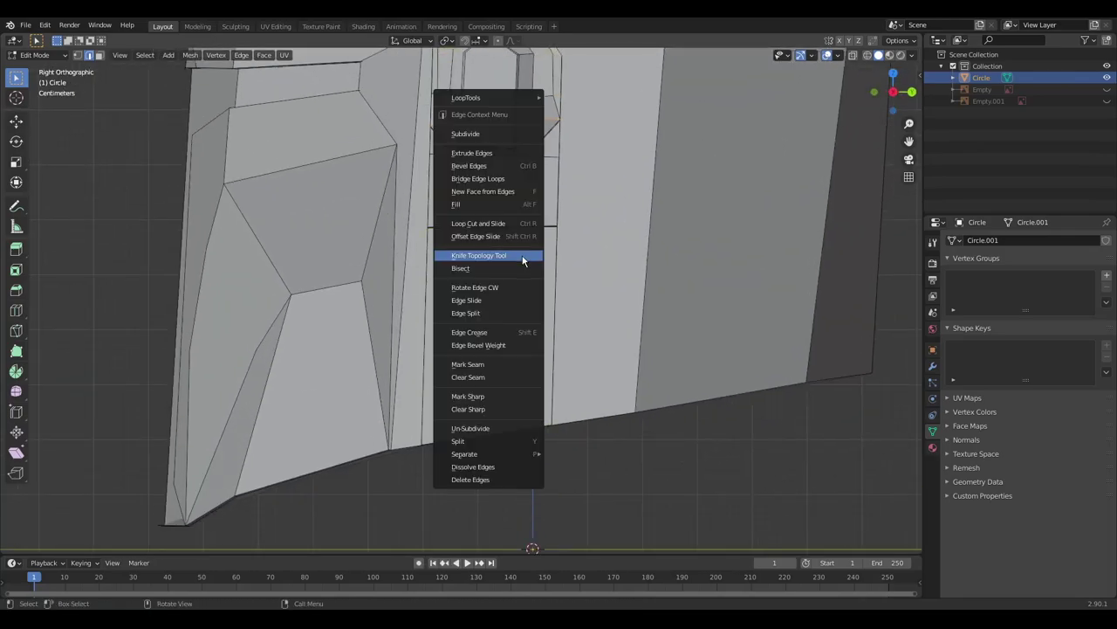
left_click(522, 251)
key("Return")
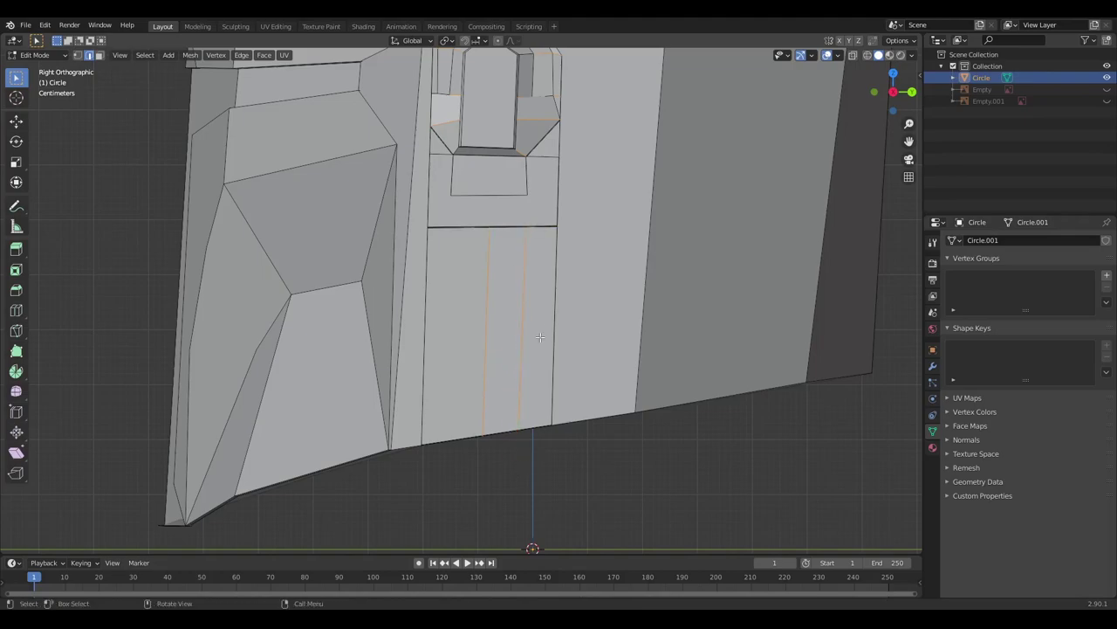
Step: Add more vertical knife cuts on the side panel, discarding one wrong cut
right_click(541, 321)
left_click(542, 321)
key("Return")
right_click(471, 294)
left_click(471, 293)
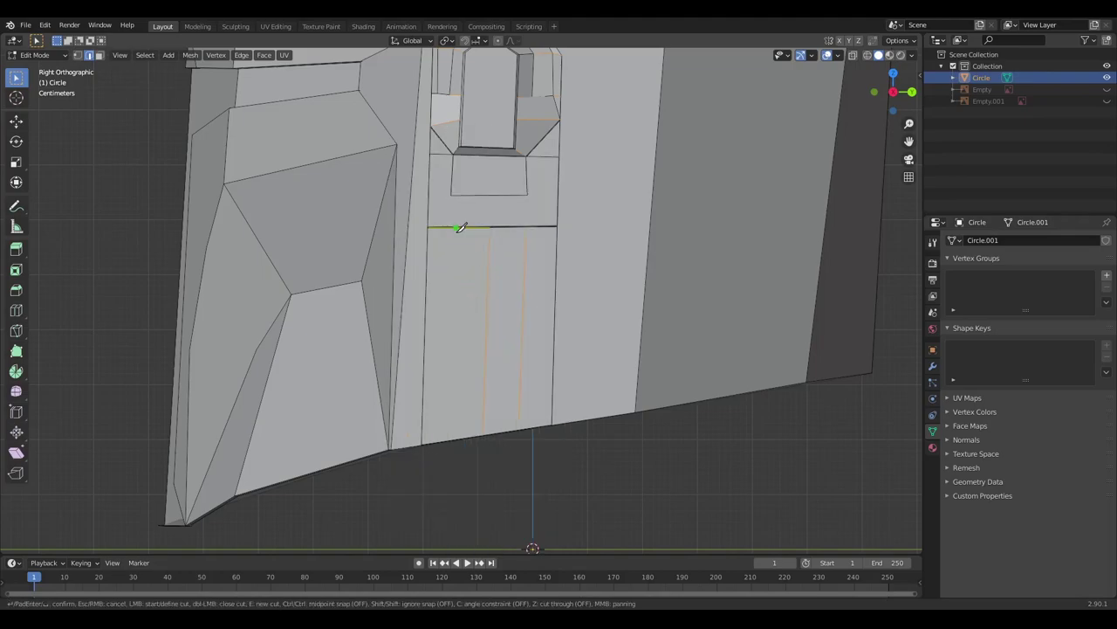
right_click(469, 296)
right_click(460, 261)
left_click(460, 261)
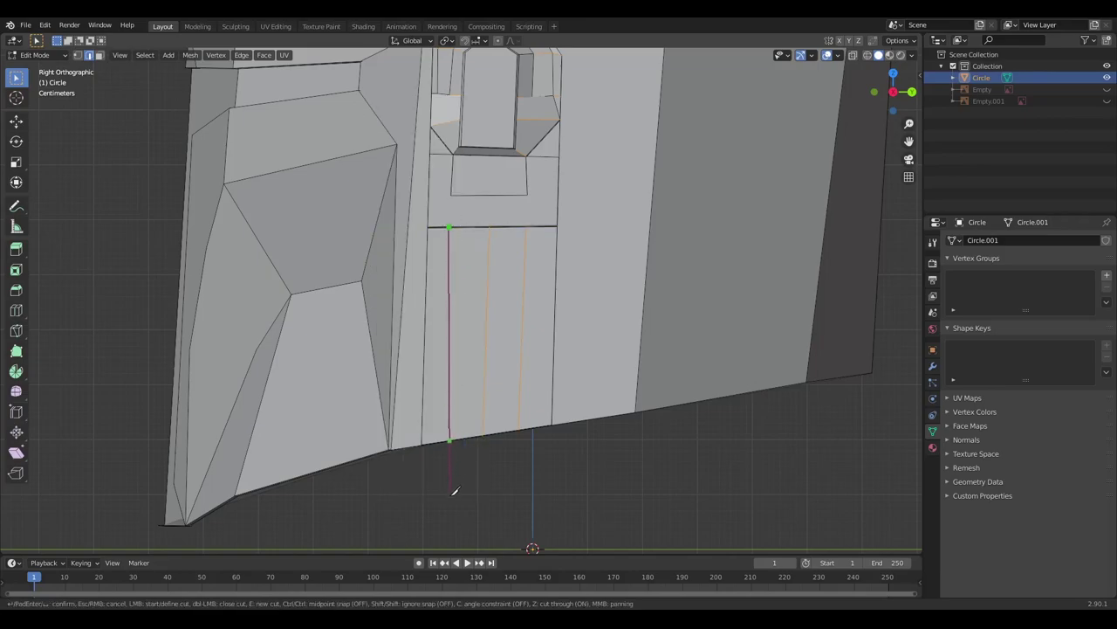
key("Return")
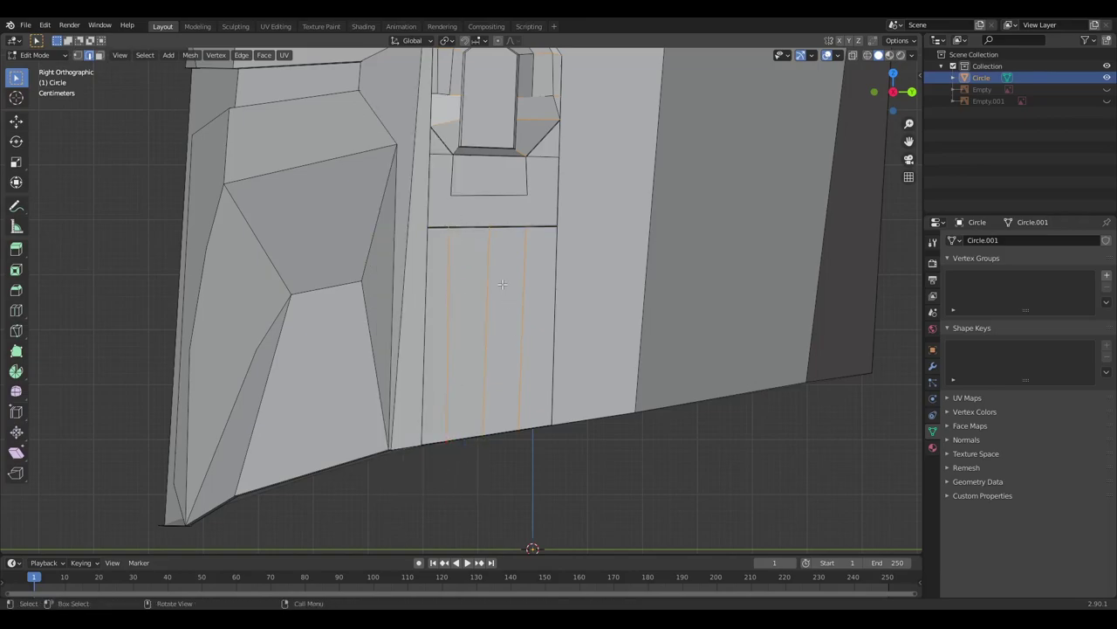
Step: In see-through view, widen the selected edges slightly along X
key("alt+z")
middle_click_drag(502, 283, 499, 350)
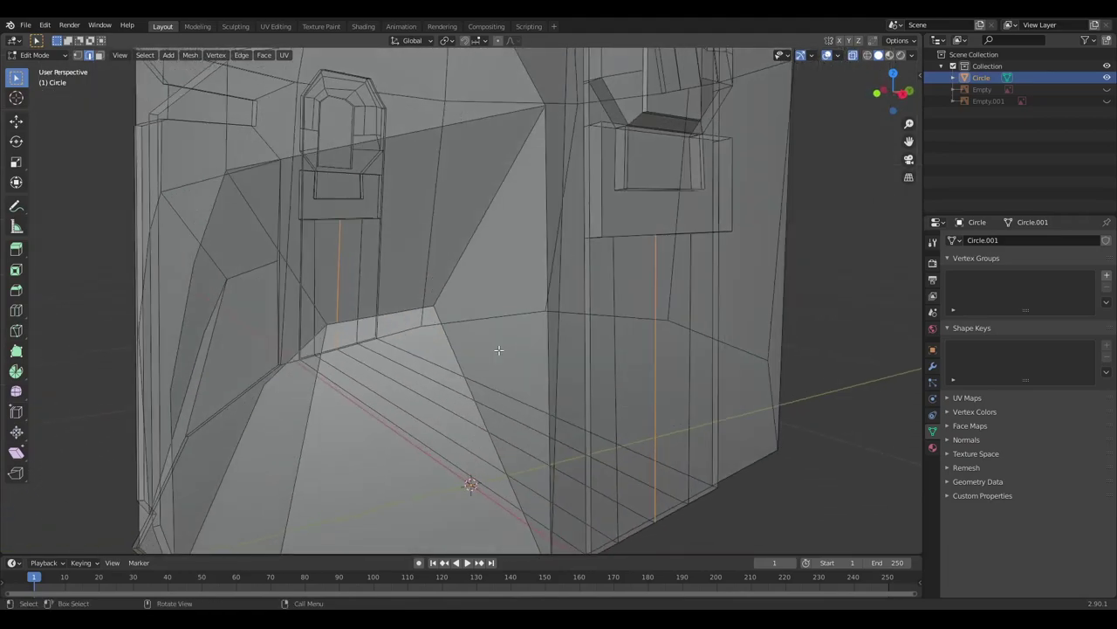
key("s")
key("x")
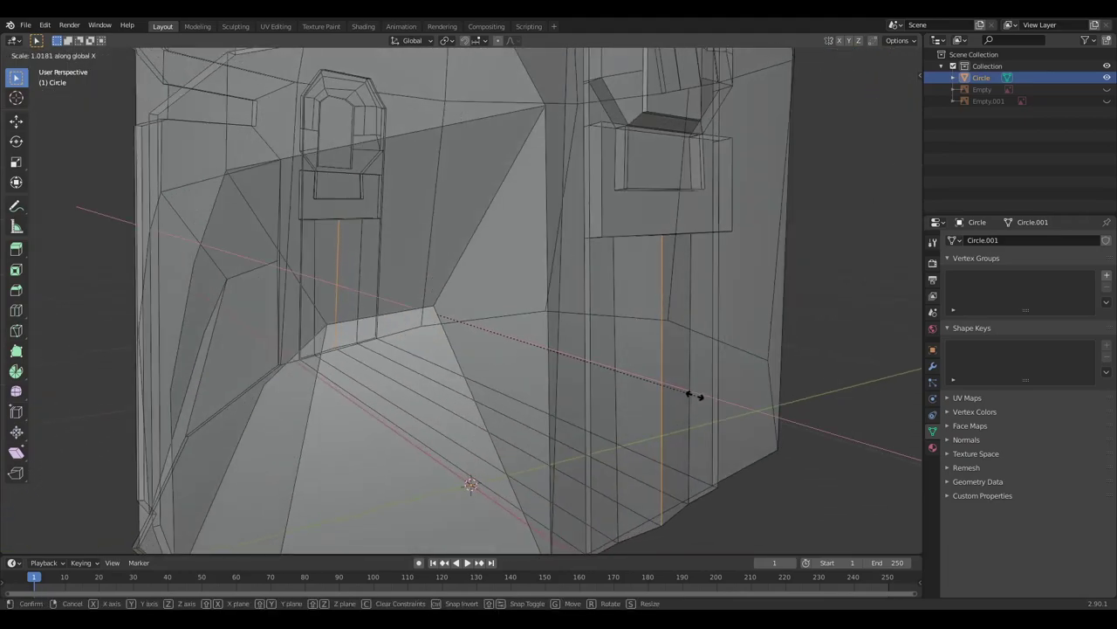
left_click(696, 394)
Step: Select the wall and floor edges at the helmet's inner rim corner
mouse_move(695, 394)
middle_mouse_down()
mouse_move(387, 362)
mouse_move(631, 371)
middle_mouse_up()
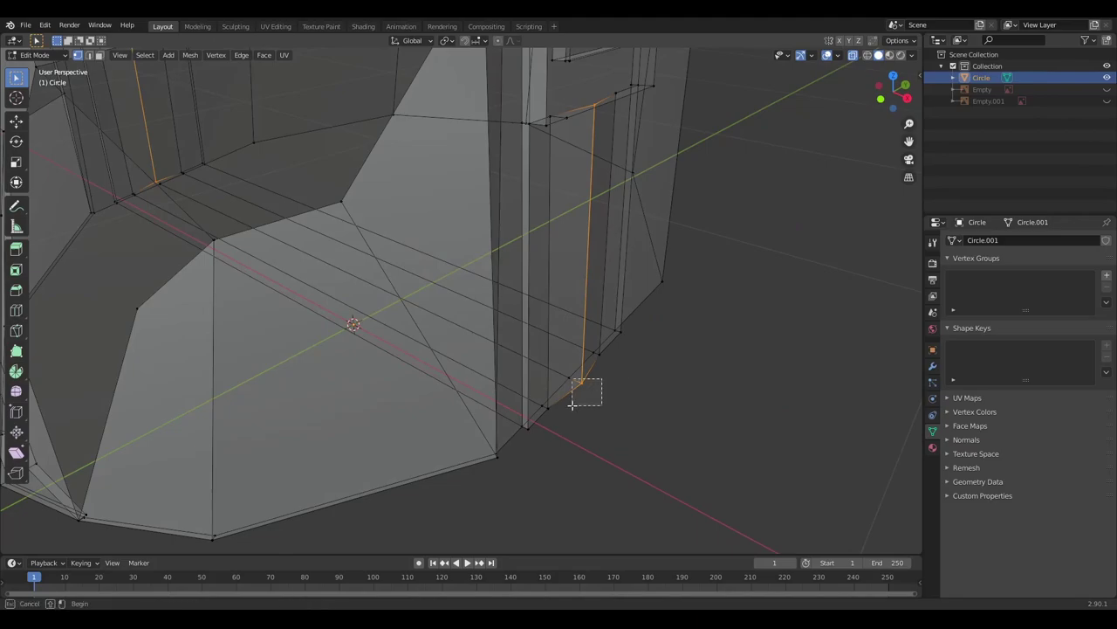
middle_click_drag(184, 196, 282, 224)
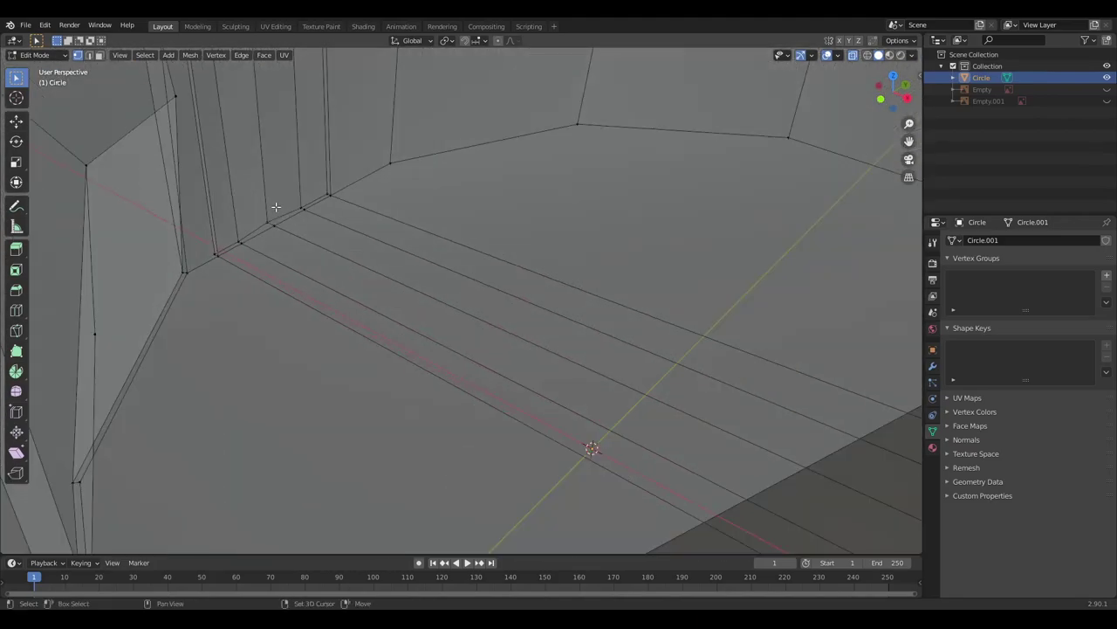
left_click(267, 225, "alt")
key("b")
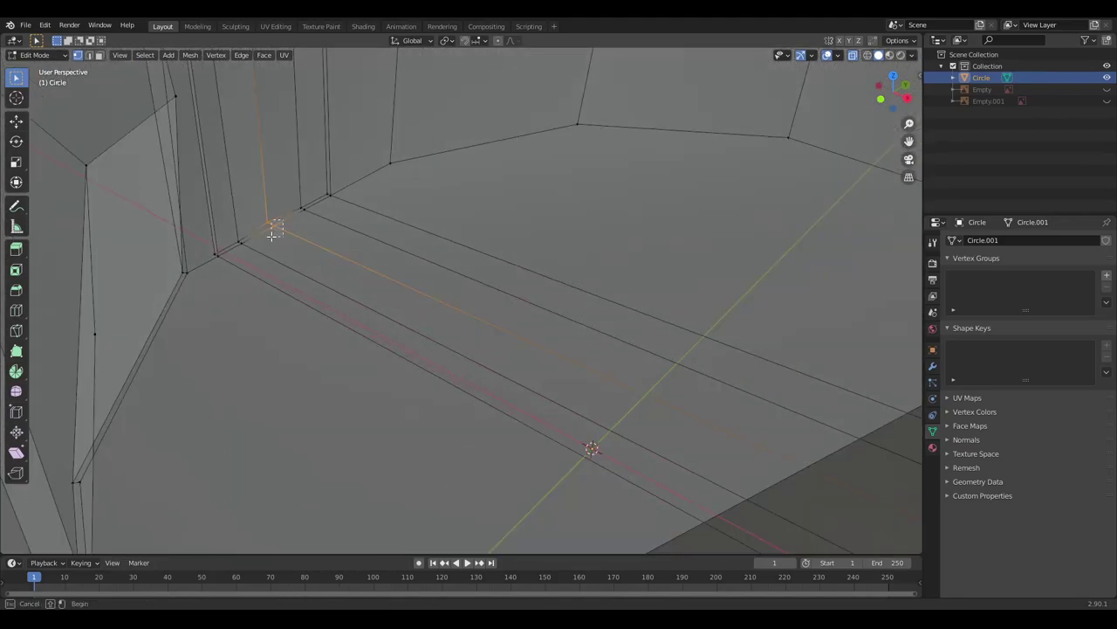
key("Escape")
Step: Raise the corner edges about 0.015 m along Z, then return to Object Mode
scroll(272, 234, "down", 3)
scroll(436, 262, "down", 3)
scroll(698, 236, "down", 2)
key("g")
key("z")
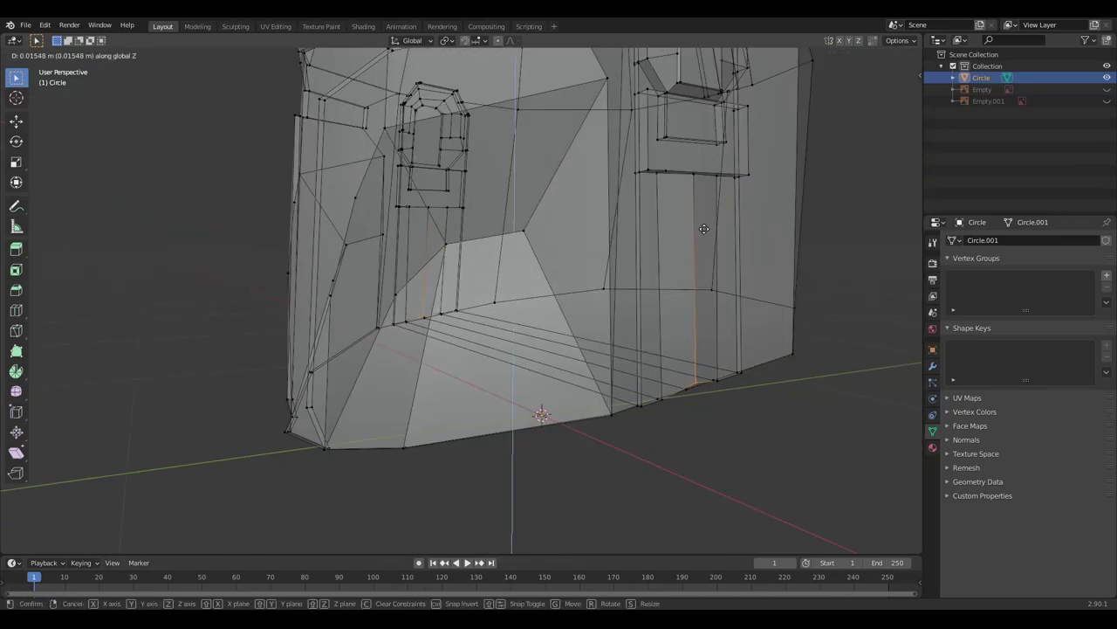
left_click(705, 229)
key("Tab")
scroll(687, 235, "down", 4)
mouse_move(687, 235)
middle_mouse_down()
mouse_move(607, 229)
mouse_move(553, 293)
mouse_move(424, 273)
mouse_move(453, 214)
middle_mouse_up()
Step: Lower the back strip's bottom edges about 0.126 m along Z
key("Tab")
scroll(467, 245, "up", 1)
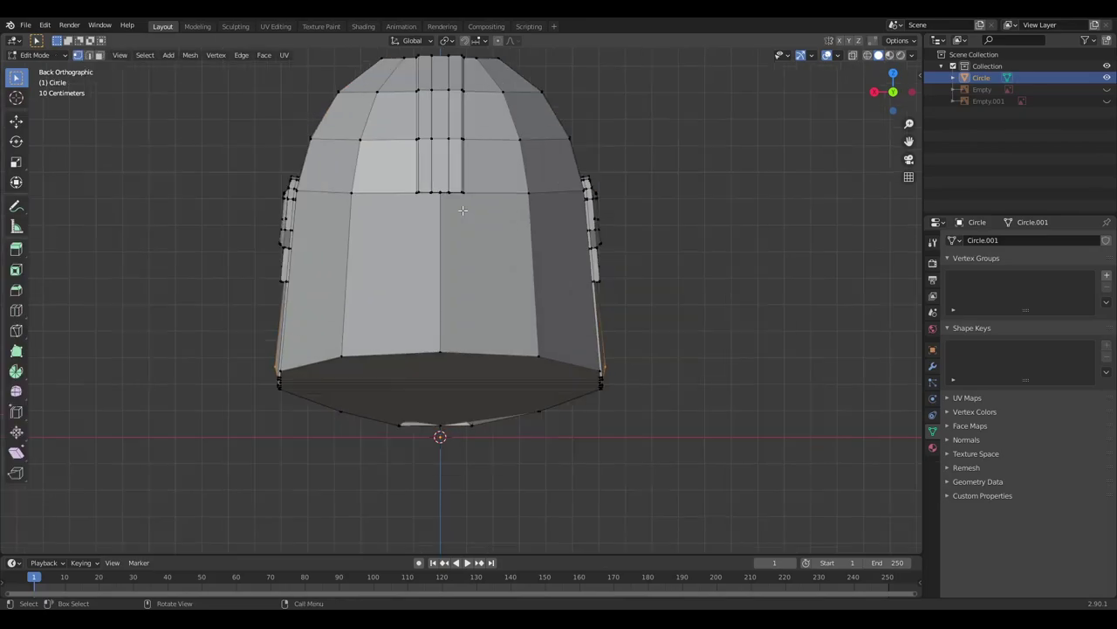
scroll(473, 288, "up", 1)
scroll(479, 259, "up", 2)
left_click(489, 248, "alt")
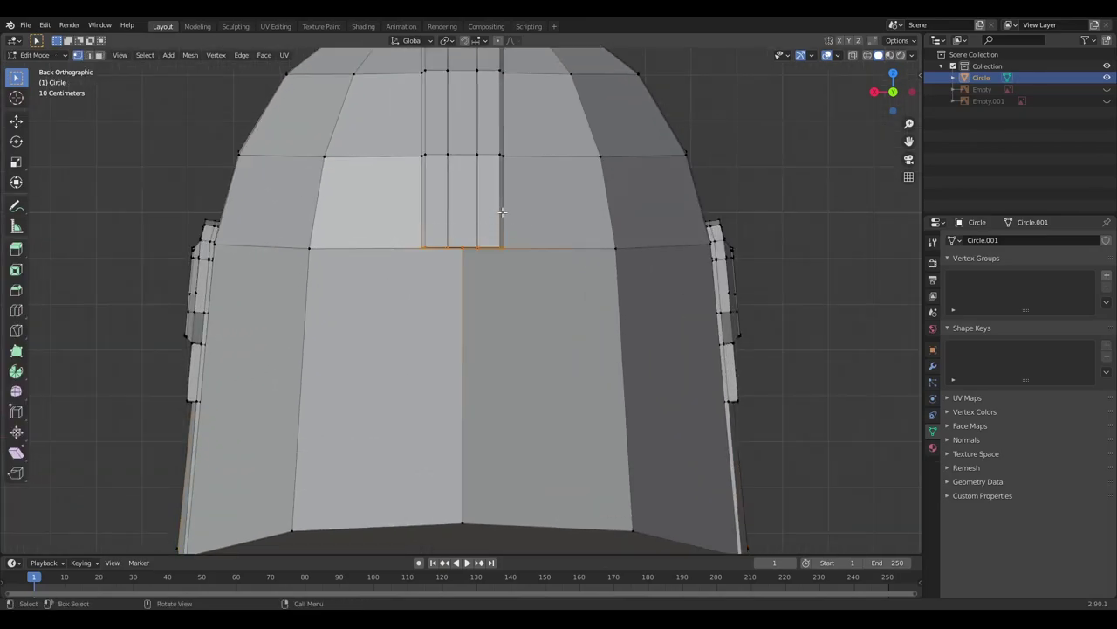
key("g")
key("z")
left_click(506, 262)
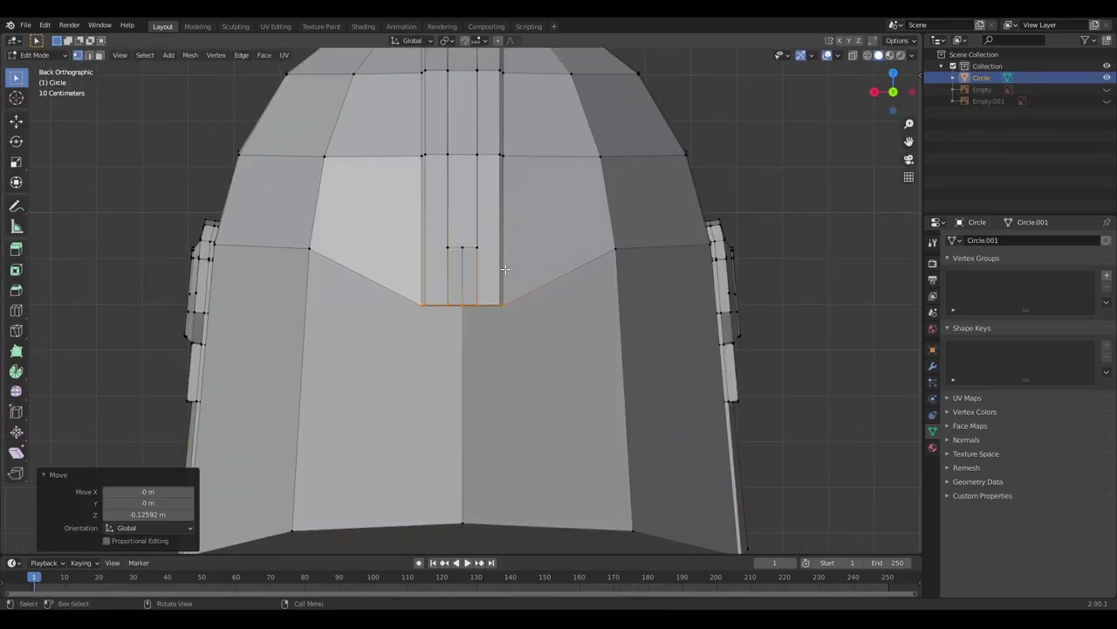
scroll(506, 262, "down", 4)
mouse_move(507, 262)
middle_mouse_down()
mouse_move(558, 326)
mouse_move(541, 288)
middle_mouse_up()
Step: In face mode, delete the selected faces along the helmet's lower rim
scroll(541, 289, "up", 3)
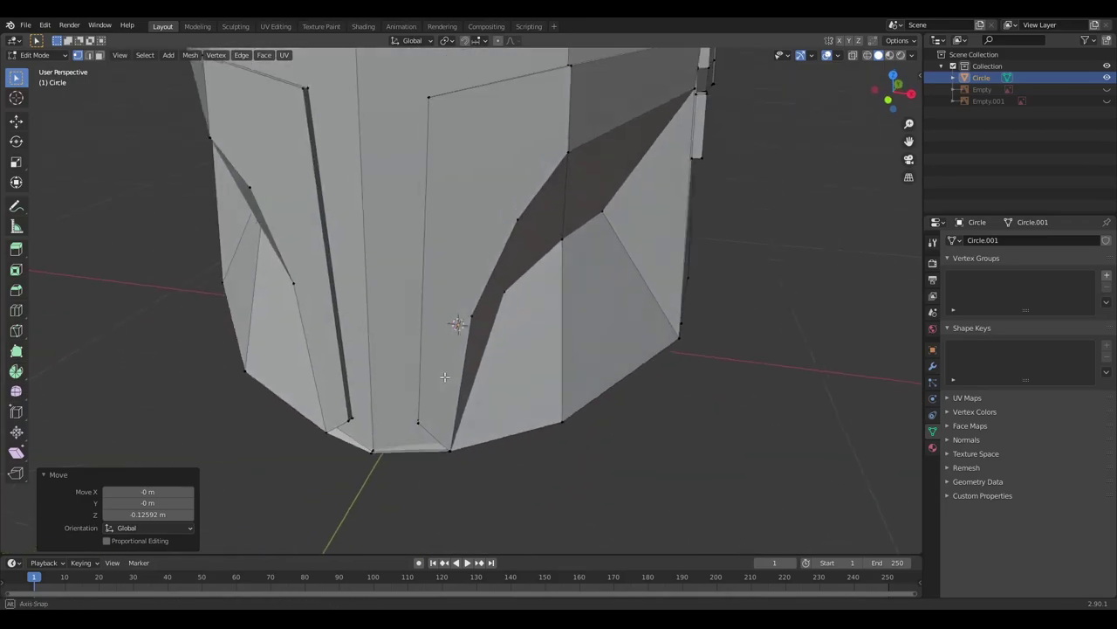
key("3")
mouse_move(489, 419)
middle_mouse_down("shift")
mouse_move(510, 266)
mouse_move(458, 334)
middle_mouse_up("shift")
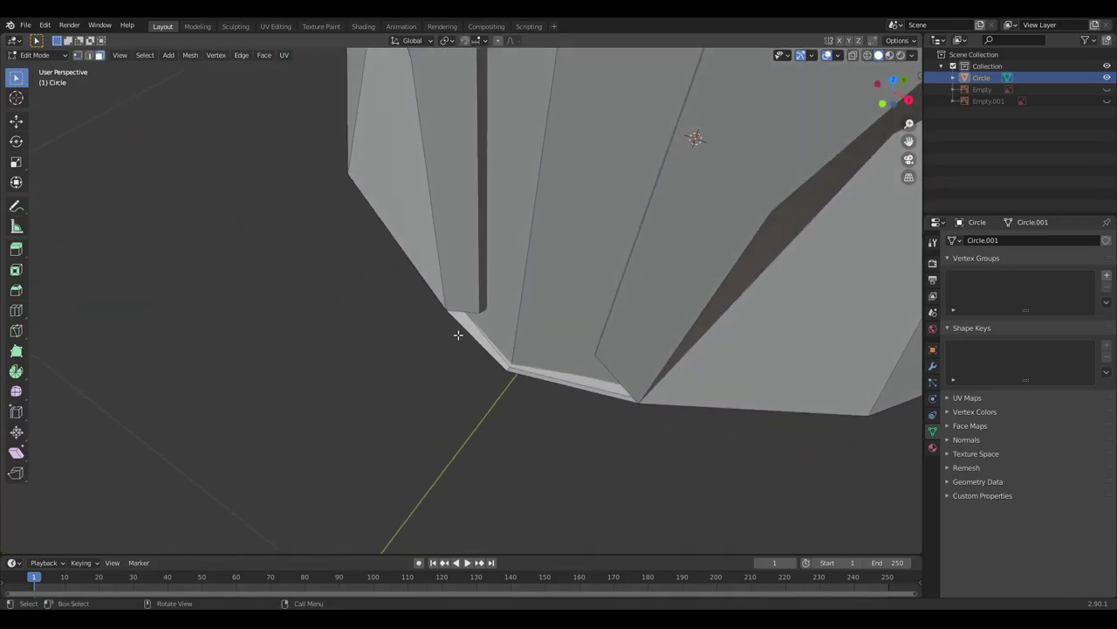
left_click(522, 373, "shift")
key("x")
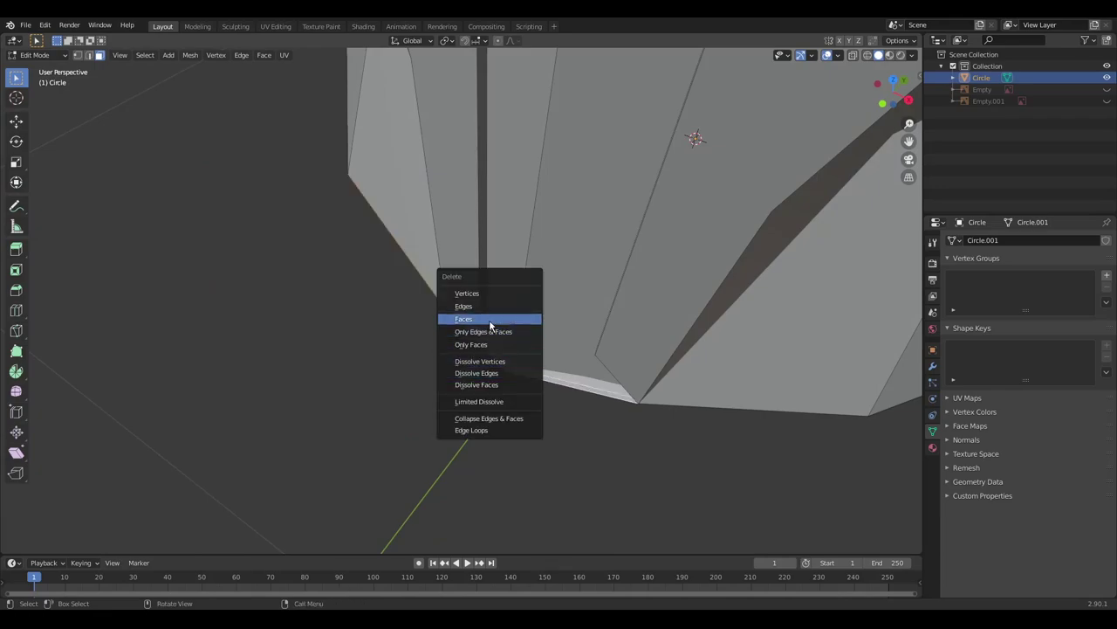
left_click(489, 319)
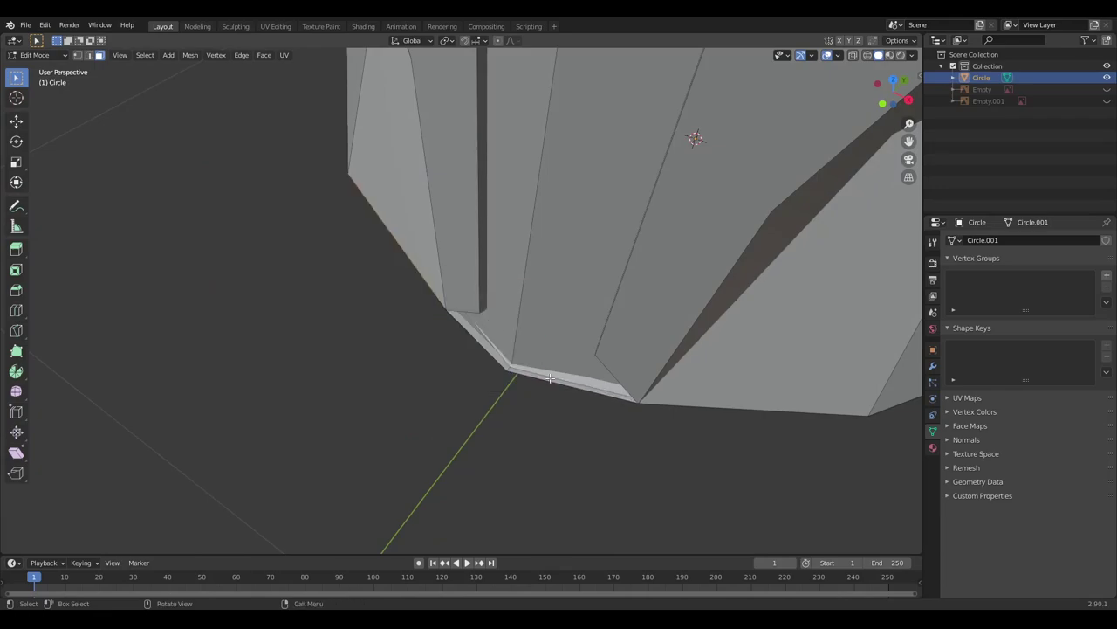
key("x")
left_click(493, 358)
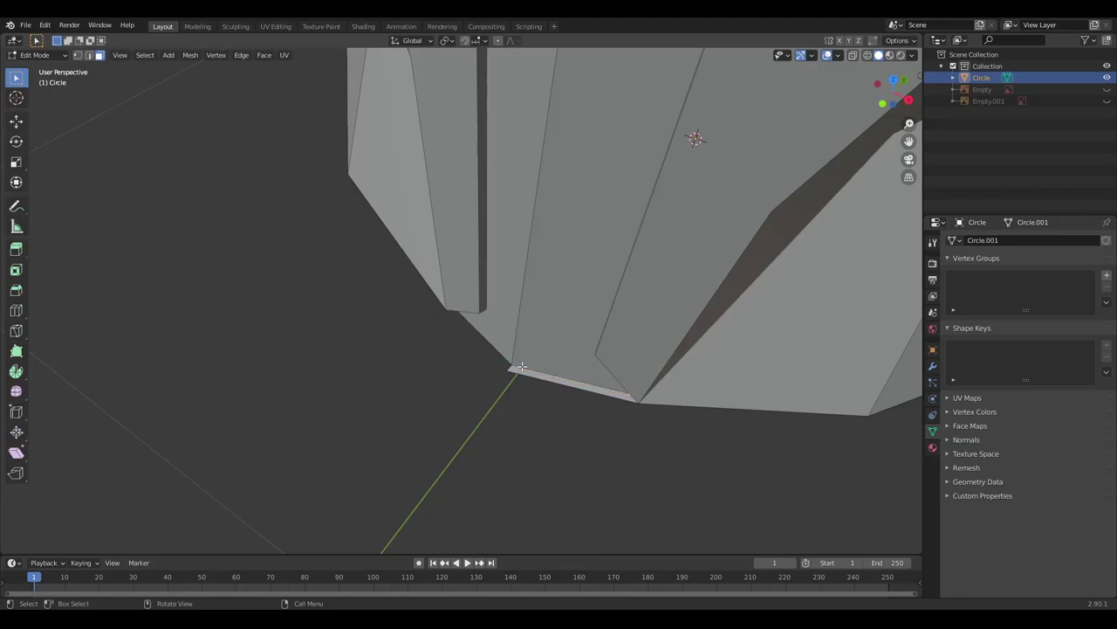
left_click(521, 368)
key("x")
left_click(524, 372)
Step: Delete the bottom cap face and side band faces to open the underside
key("Tab")
mouse_move(524, 372)
middle_mouse_down()
mouse_move(553, 265)
mouse_move(546, 134)
mouse_move(608, 251)
middle_mouse_up()
key("Tab")
left_click(609, 250)
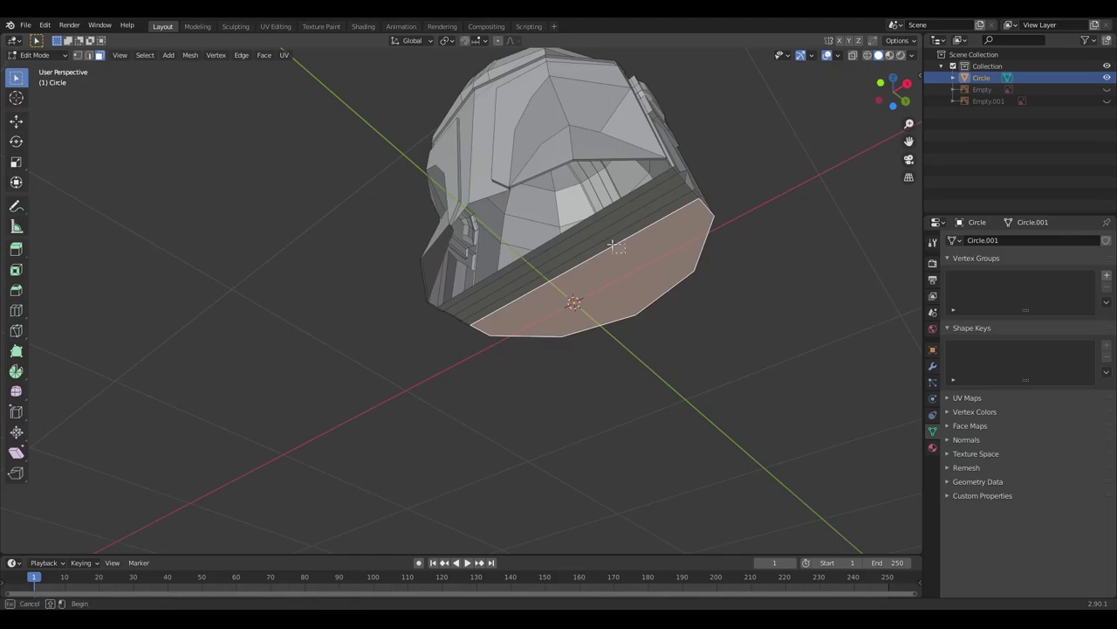
left_click_drag(617, 248, 594, 224)
mouse_move(594, 224)
middle_mouse_down()
mouse_move(554, 239)
mouse_move(554, 192)
mouse_move(503, 158)
mouse_move(451, 226)
mouse_move(472, 218)
middle_mouse_up()
key("x")
left_click(503, 158)
Step: Switch to Back Ortho view and select the bottom edge of the back slot
key("ctrl+KP_1")
scroll(492, 209, "up", 2)
scroll(491, 210, "up", 2)
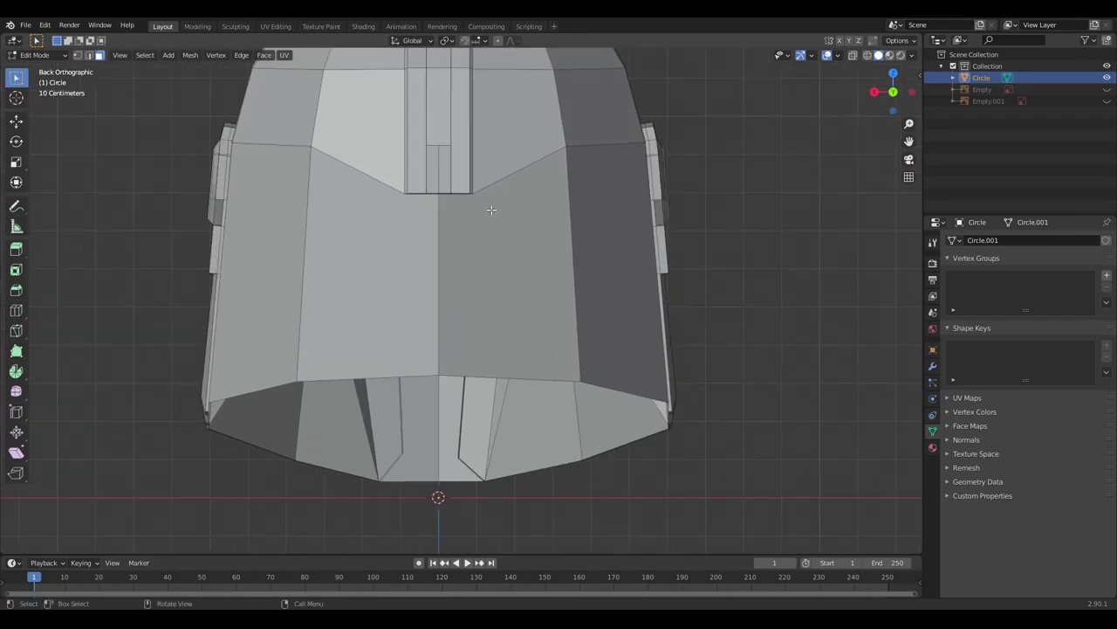
left_click(479, 193, "alt")
key("2")
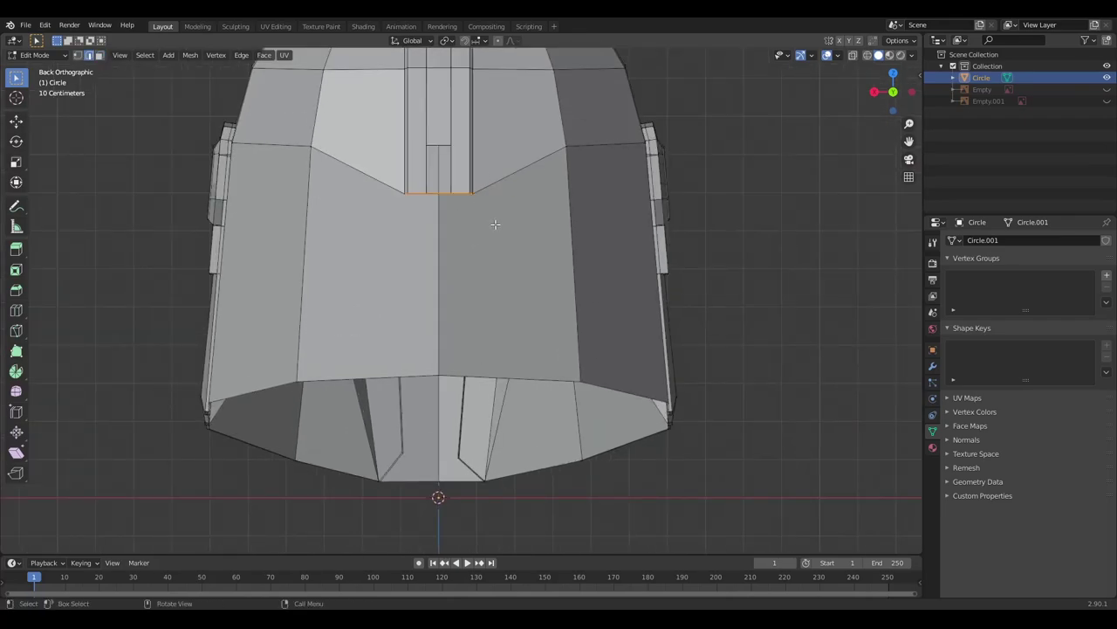
right_click(495, 224)
Step: Knife a horizontal cut from the slot's corner across to the left face edge
key("k")
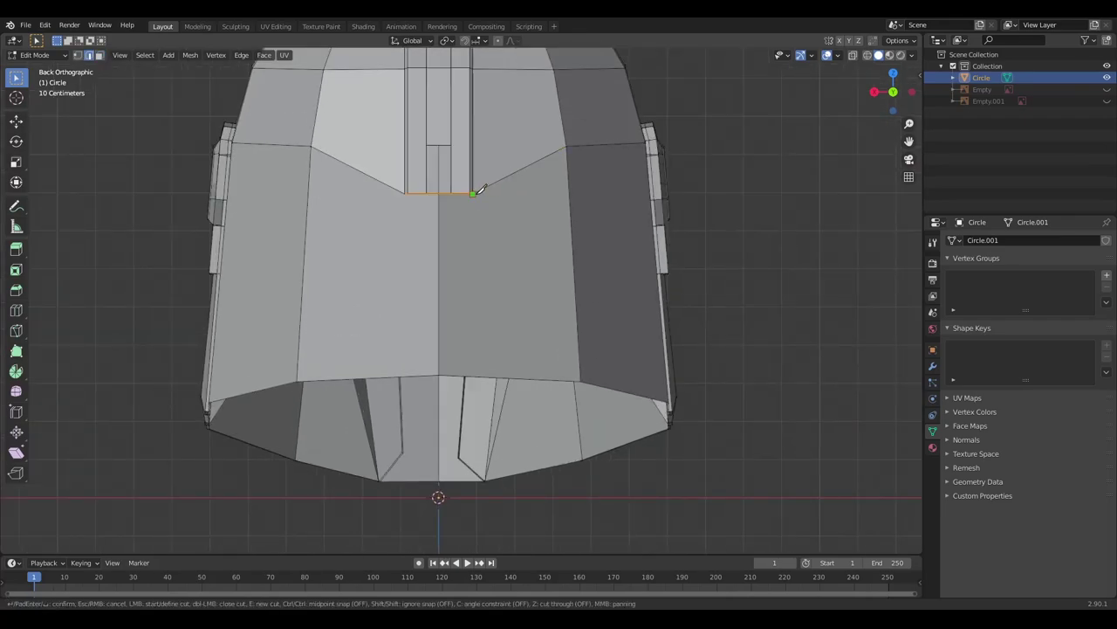
left_click(473, 193)
key("c")
right_click(569, 192)
key("k")
left_click(406, 192)
left_click(310, 192)
key("Return")
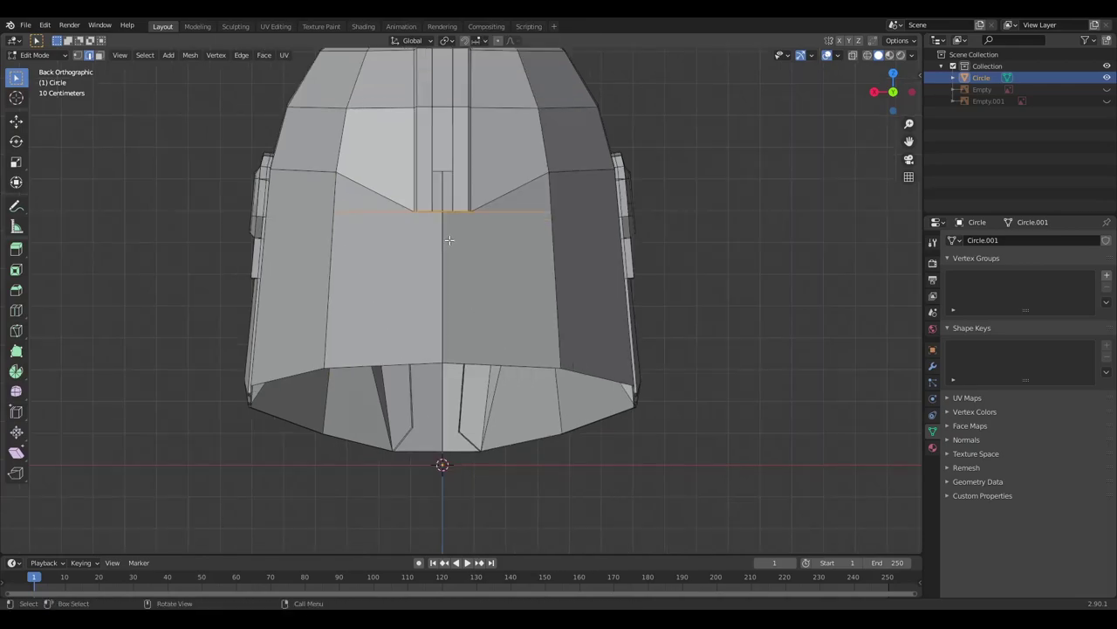
Step: Knife two angle-constrained vertical cuts down the back, then dissolve the unwanted edge
scroll(453, 234, "up", 1)
right_click(453, 234)
key("k")
left_click(483, 172)
key("c")
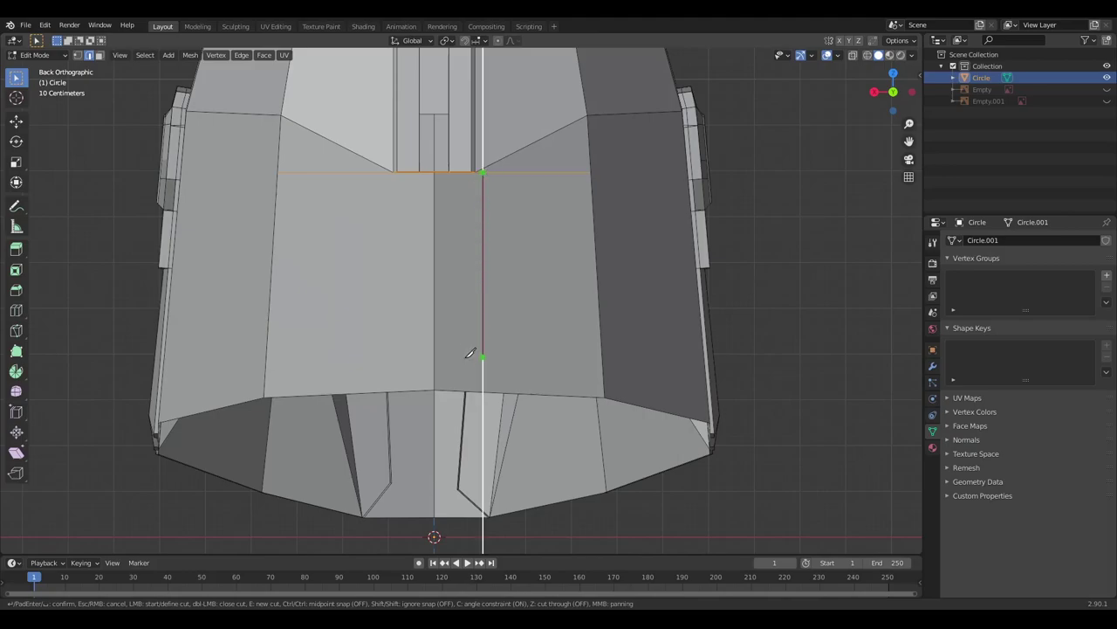
left_click(481, 384)
right_click(498, 260)
left_click(498, 259)
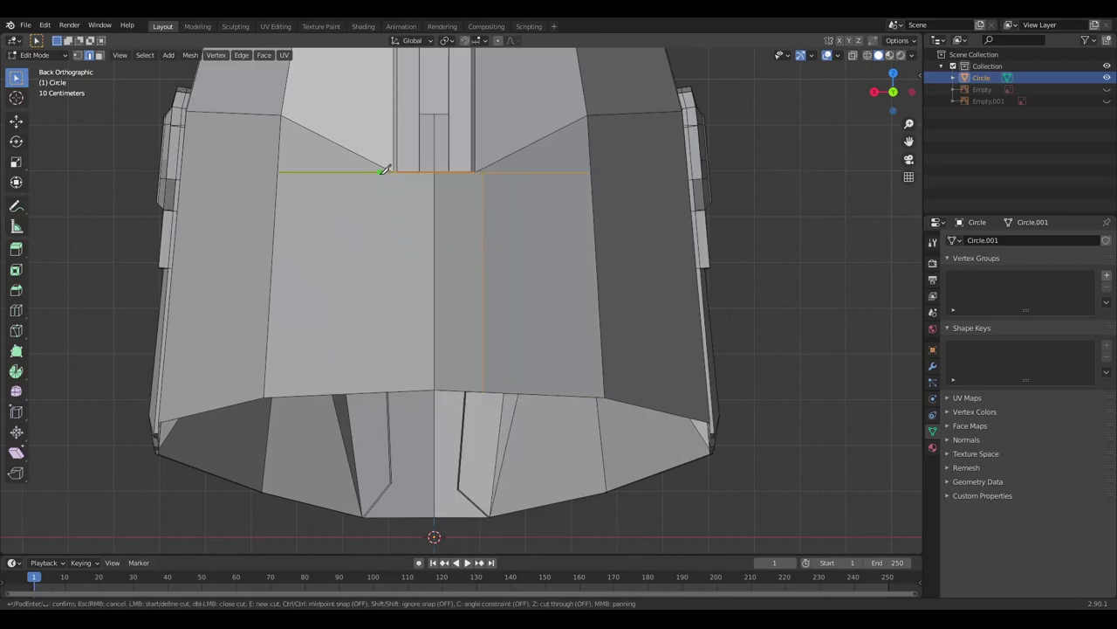
left_click(382, 171)
key("c")
left_click(389, 383)
key("Return")
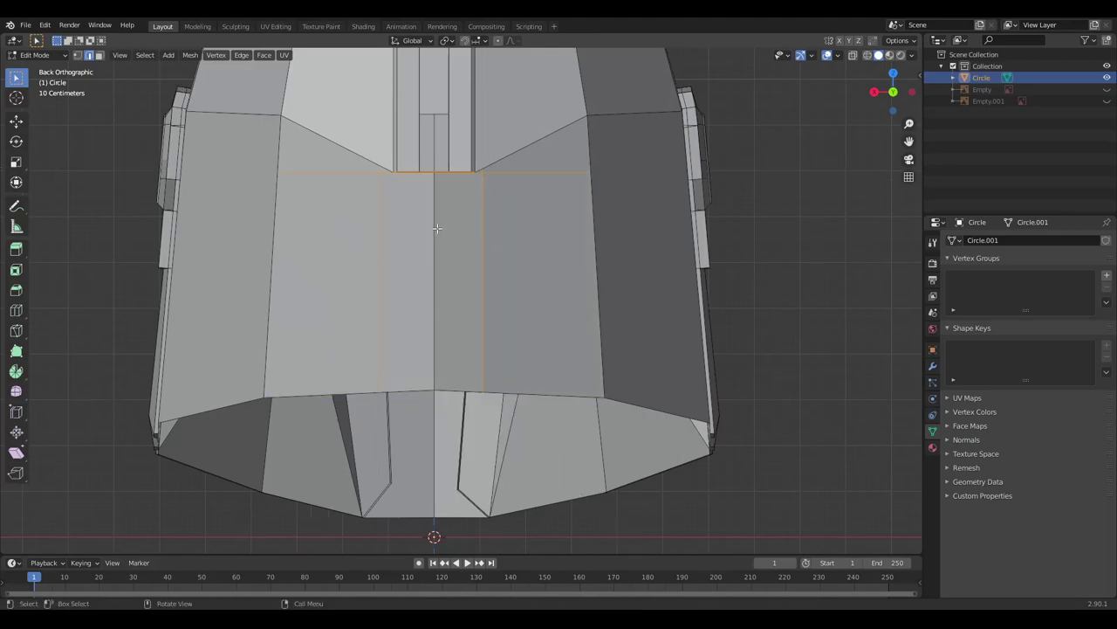
key("x")
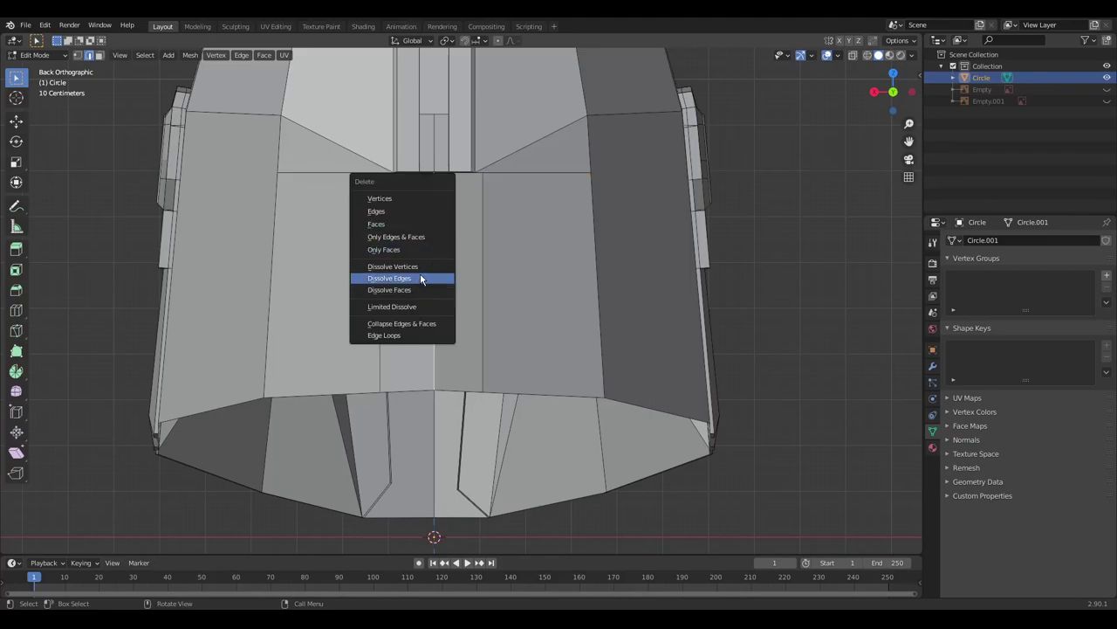
left_click(421, 277)
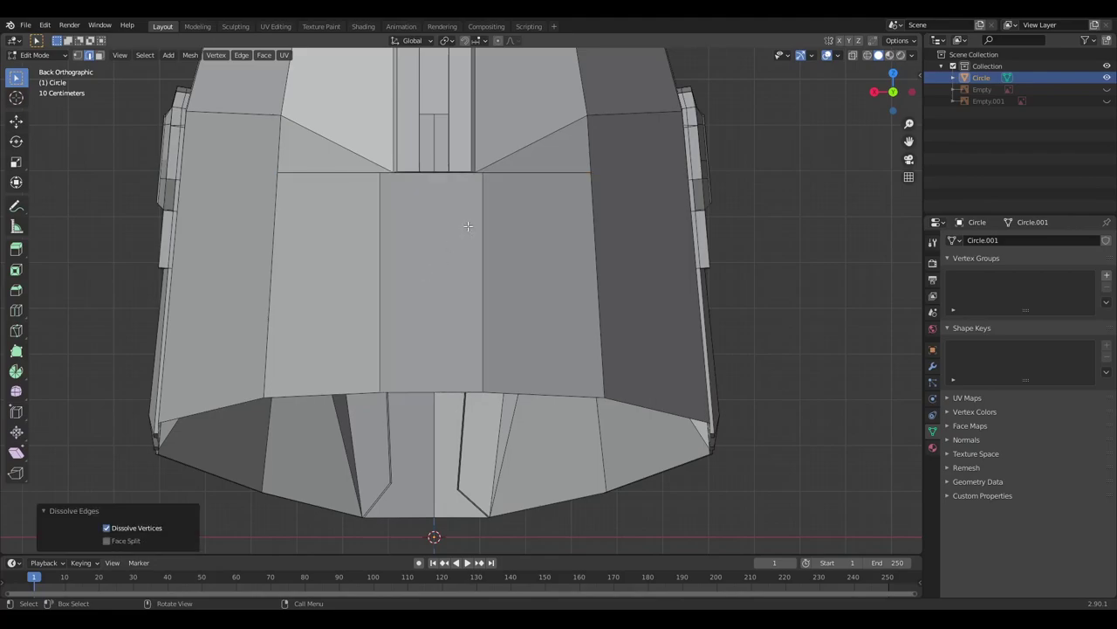
Step: Cut a narrow rectangular panel outline in the central column under the slot
right_click(466, 226)
left_click(466, 226)
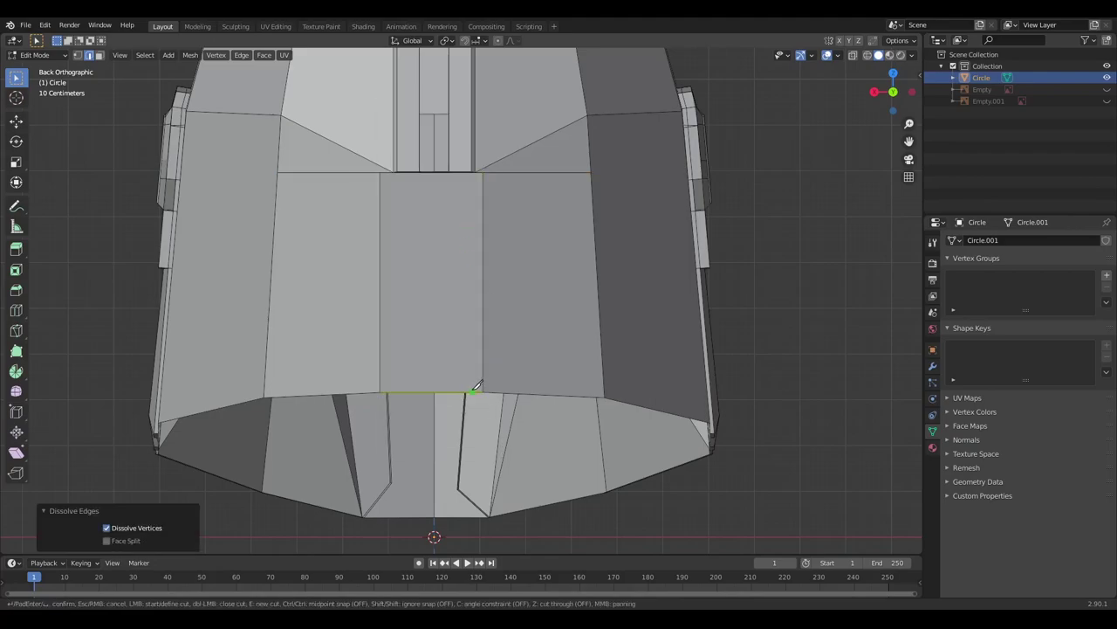
left_click(477, 385)
key("c")
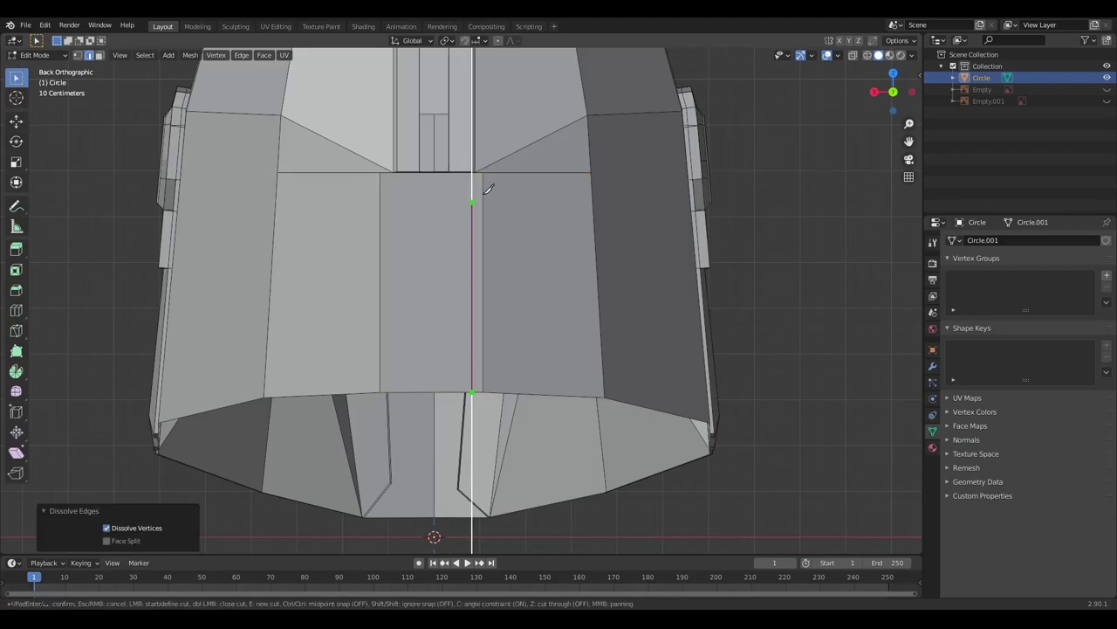
left_click(480, 194)
left_click(399, 199)
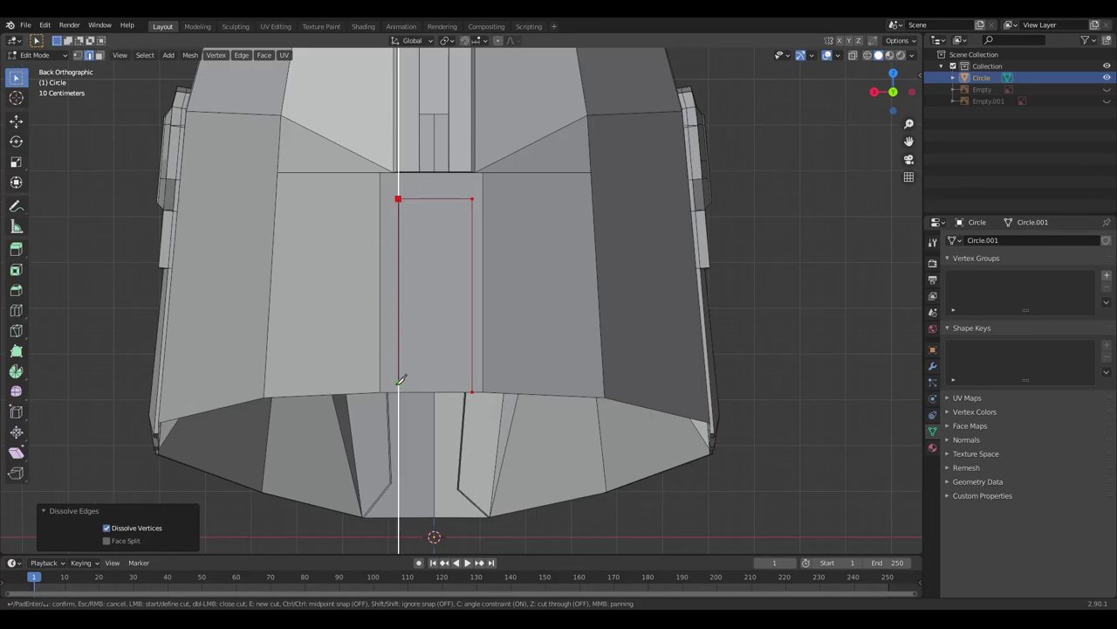
left_click(399, 391)
key("Return")
Step: Extend the panel's top cut to the left and select the strip and column faces
key("k")
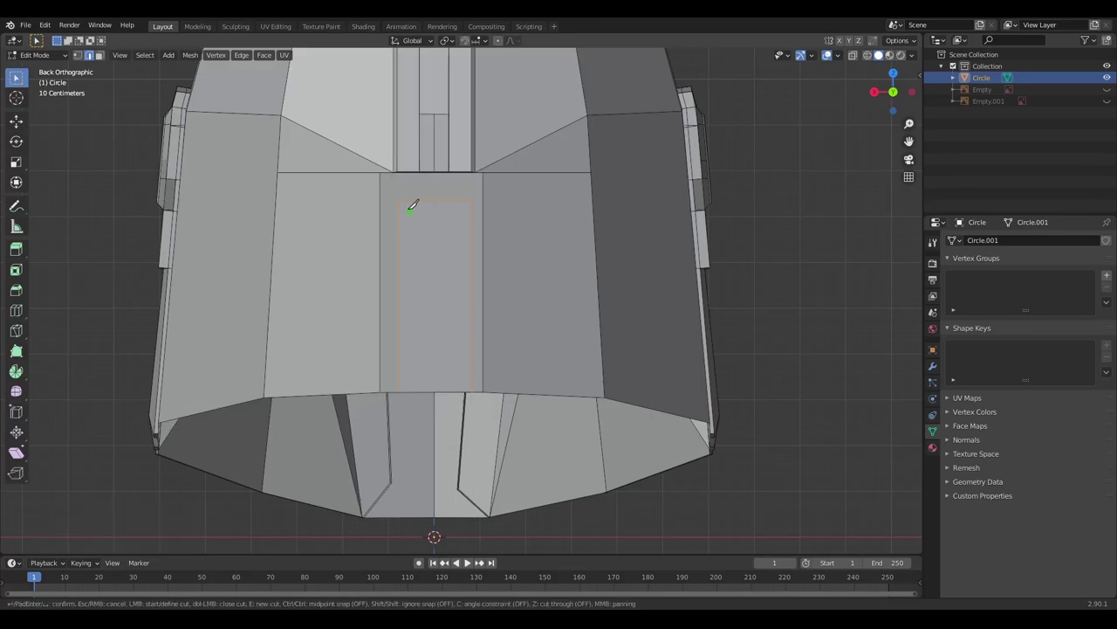
left_click(399, 198)
left_click(384, 199)
right_click(387, 195)
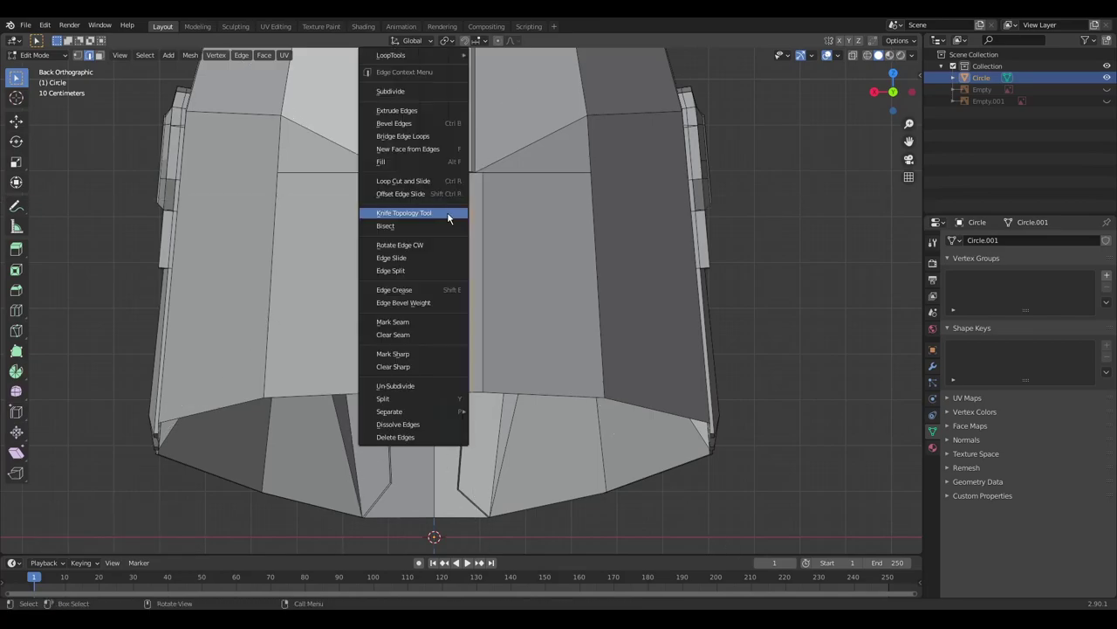
left_click(472, 199)
key("Return")
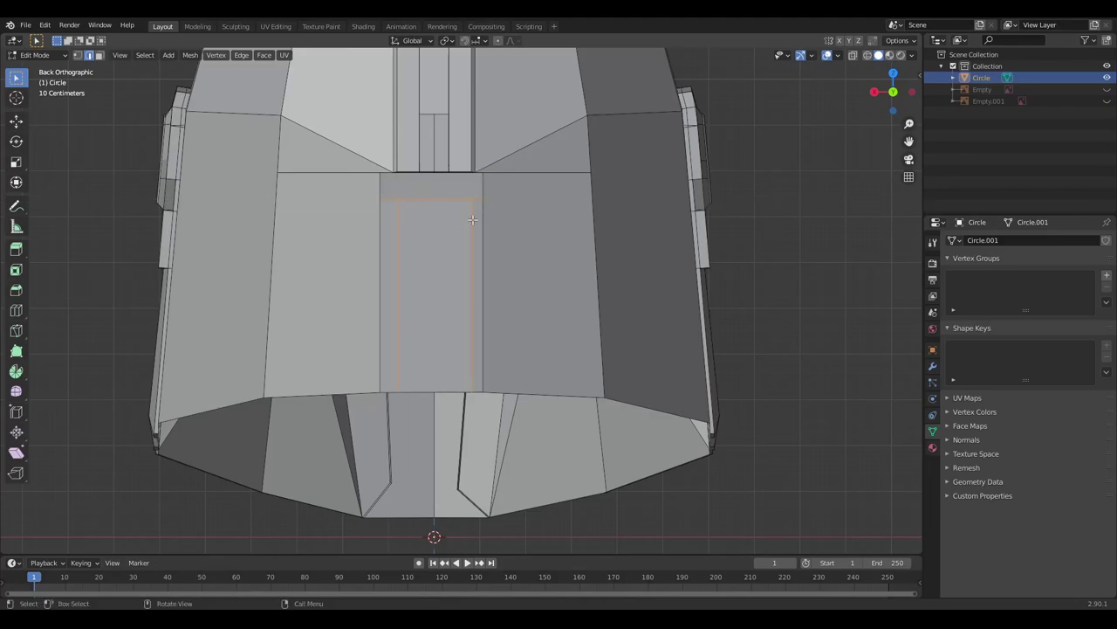
left_click_drag(403, 280, 403, 278)
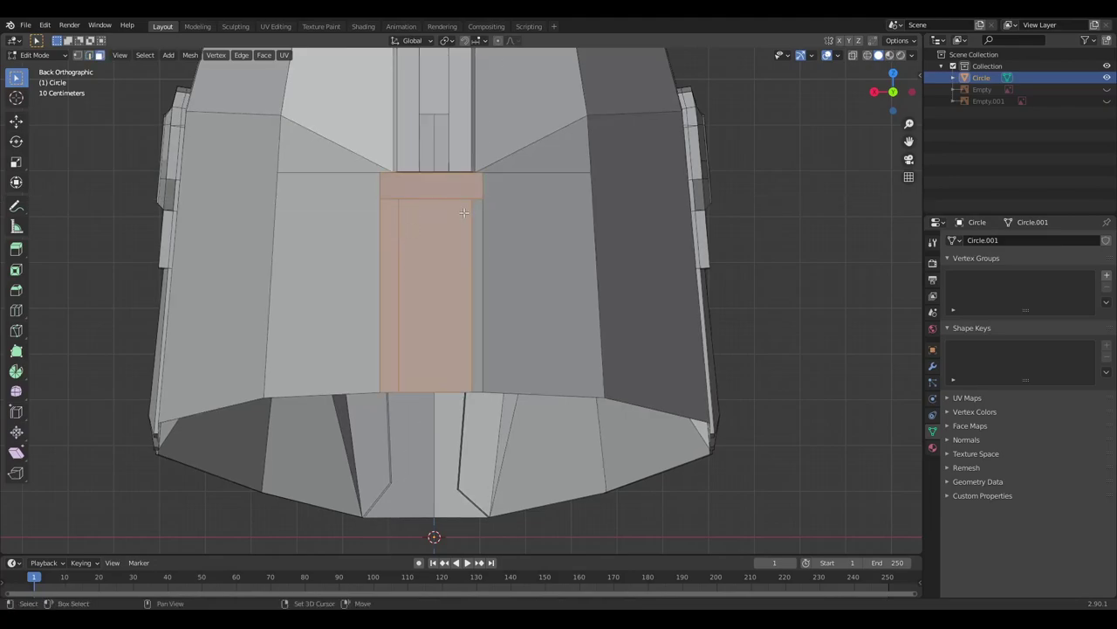
Step: Extrude the selected back rim edge to give it thickness
left_click_drag(447, 249, 446, 249)
middle_click_drag(446, 249, 729, 251, "alt")
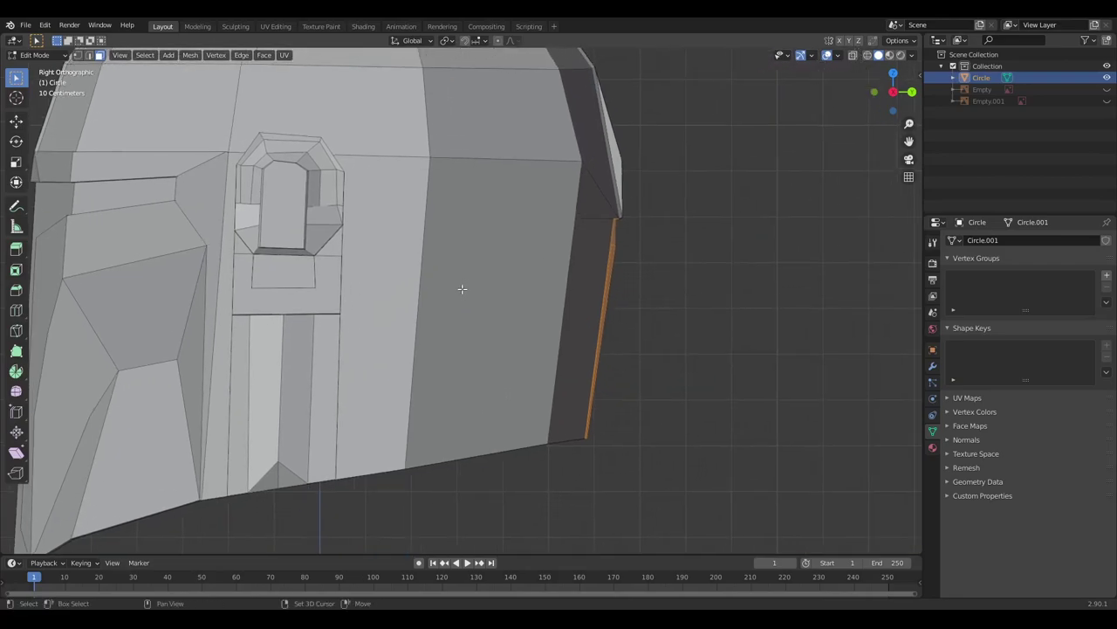
right_click(728, 250)
left_click(721, 294)
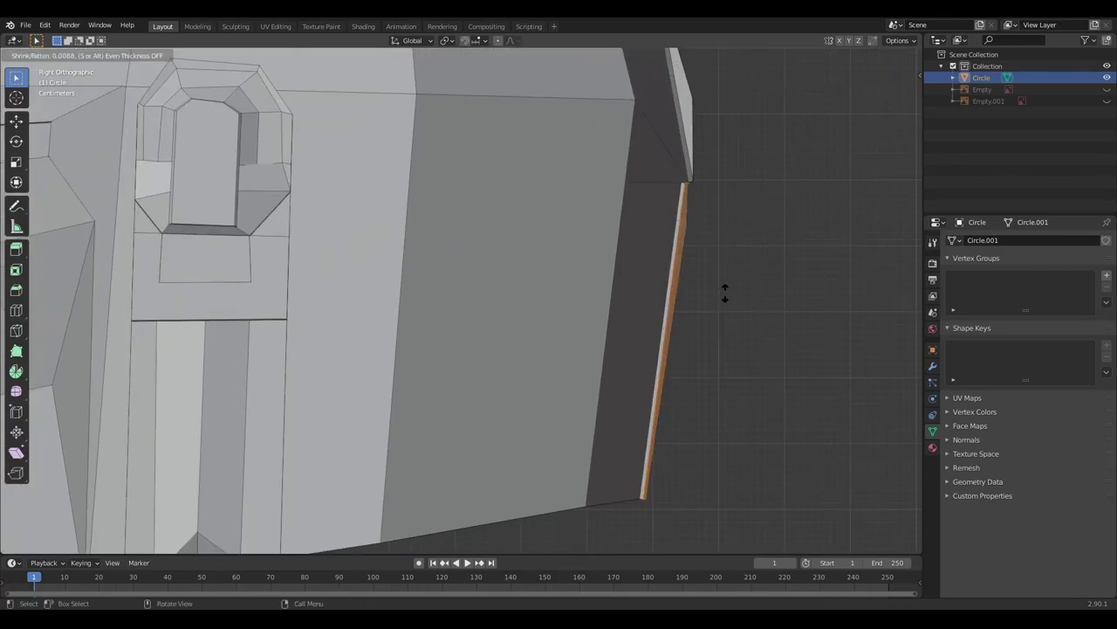
left_click(724, 295)
Step: Extrude a small face on the helmet's side outward along its normals
middle_click_drag(640, 259, 531, 274)
left_click(606, 207)
middle_click_drag(419, 312, 481, 303, "alt")
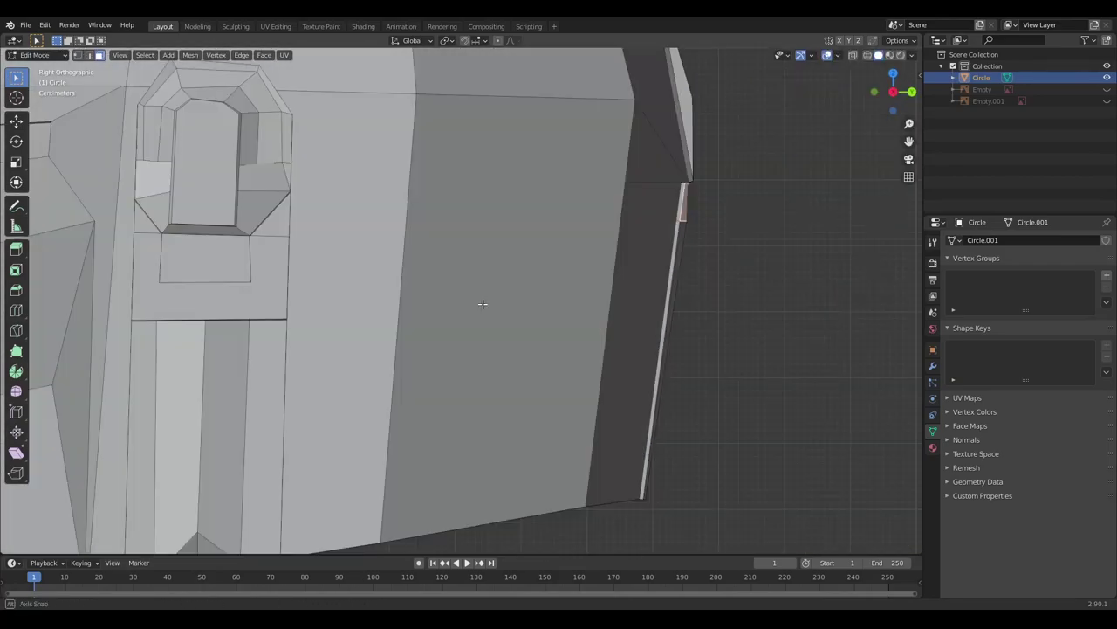
right_click(733, 251)
left_click(753, 251)
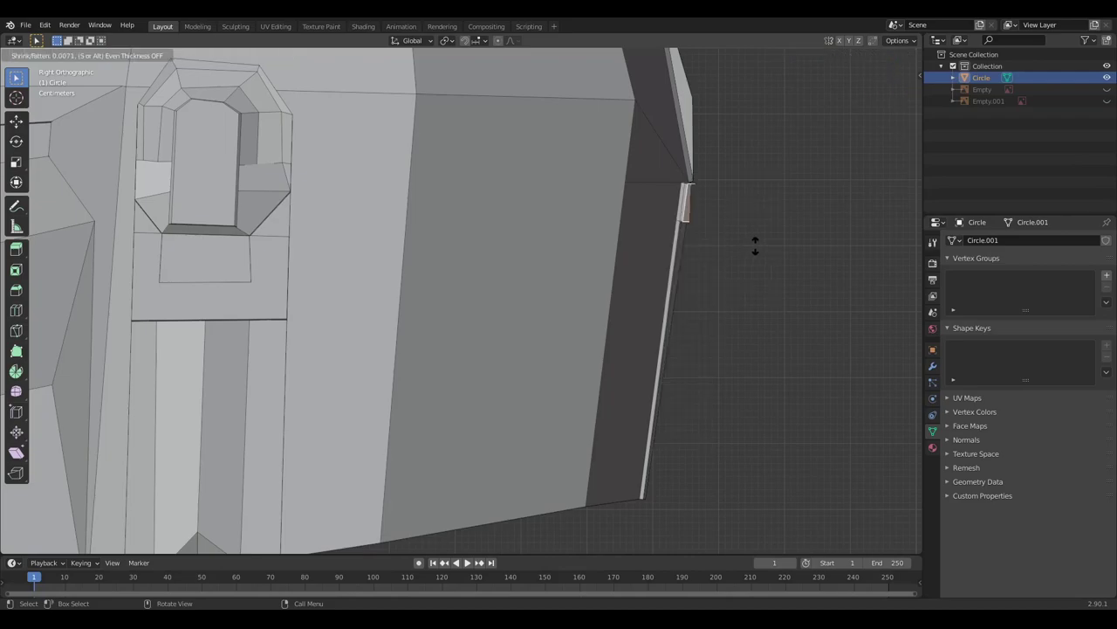
left_click(757, 244)
Step: Move the small edge above the extruded strip along the Y axis
middle_click_drag(591, 287, 577, 212)
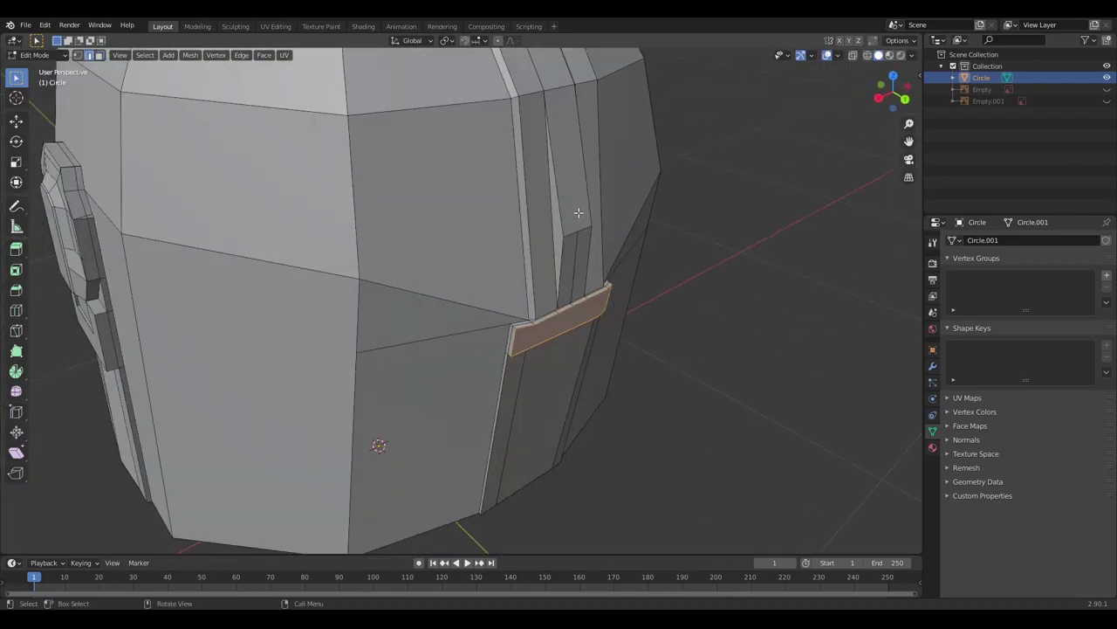
left_click(573, 233)
key("g")
key("y")
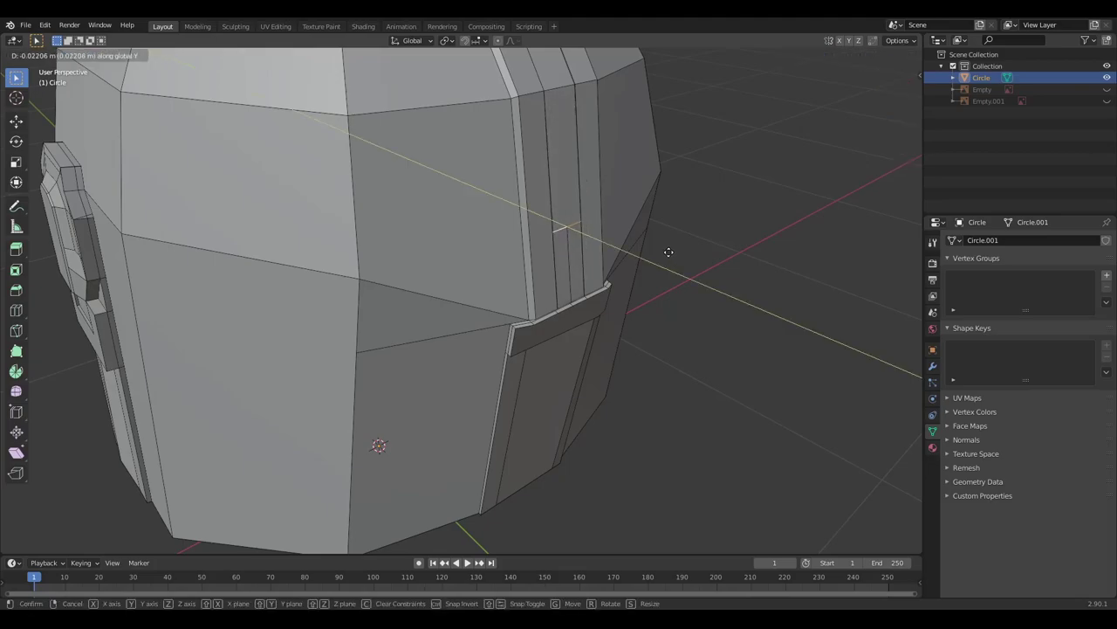
left_click(668, 252)
Step: In face select mode, extrude the side panel face along its normals, pushing it inward
scroll(665, 255, "down", 4)
mouse_move(663, 260)
middle_mouse_down()
mouse_move(427, 247)
mouse_move(476, 253)
mouse_move(480, 282)
middle_mouse_up()
scroll(480, 283, "up", 5)
key("3")
right_click(580, 303)
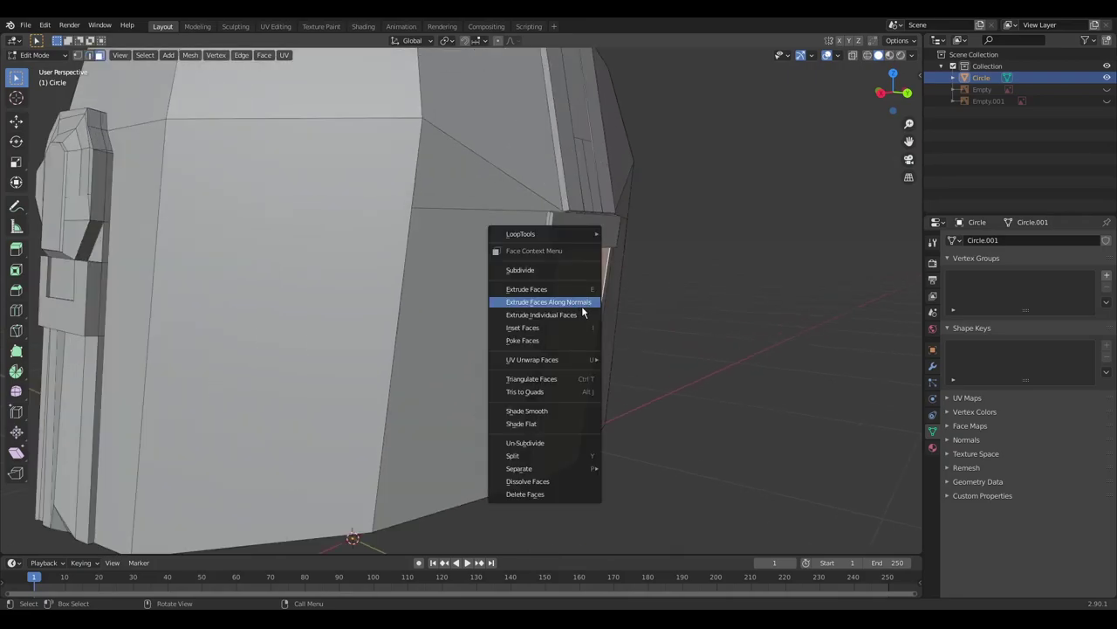
left_click(581, 305)
left_click(578, 309)
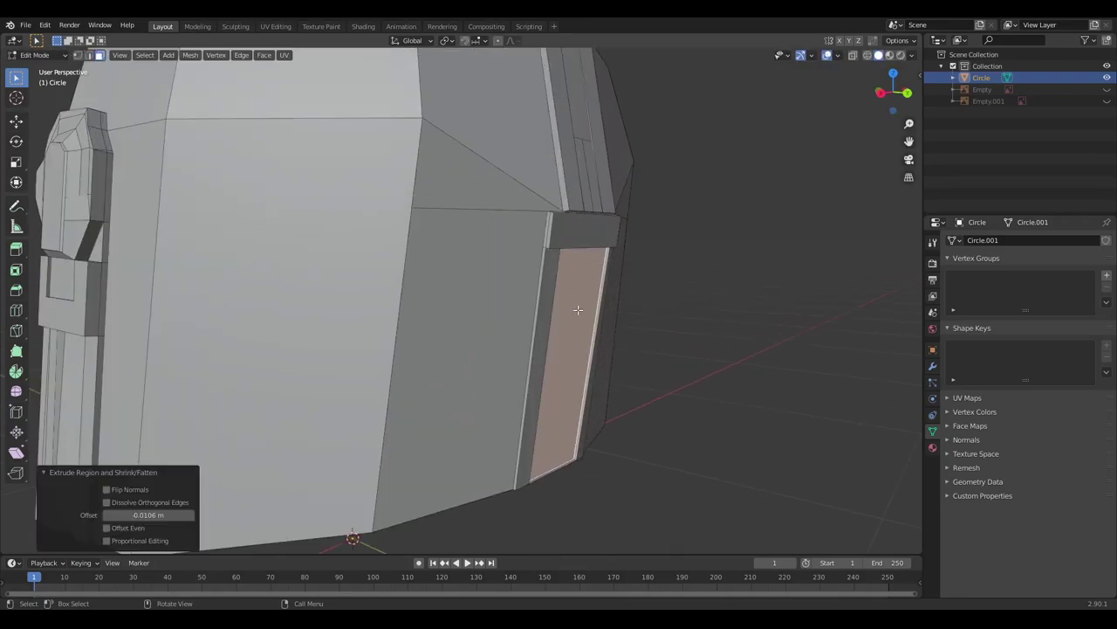
Step: Delete the recessed panel face and its leftover geometry, then return to Object Mode
middle_click_drag(578, 309, 456, 319)
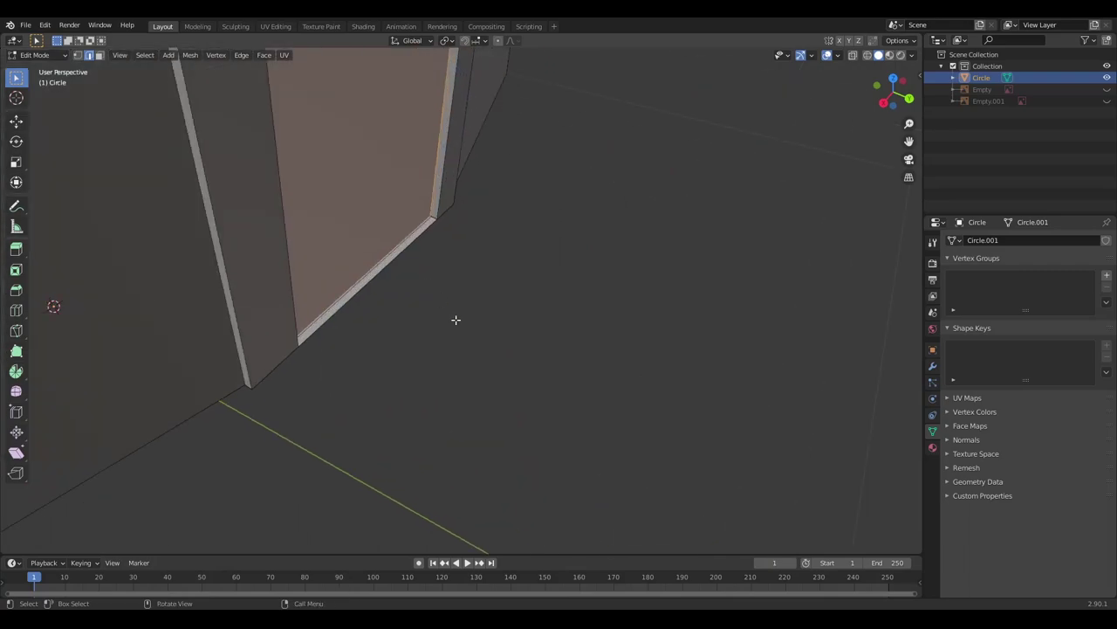
key("x")
left_click(380, 268)
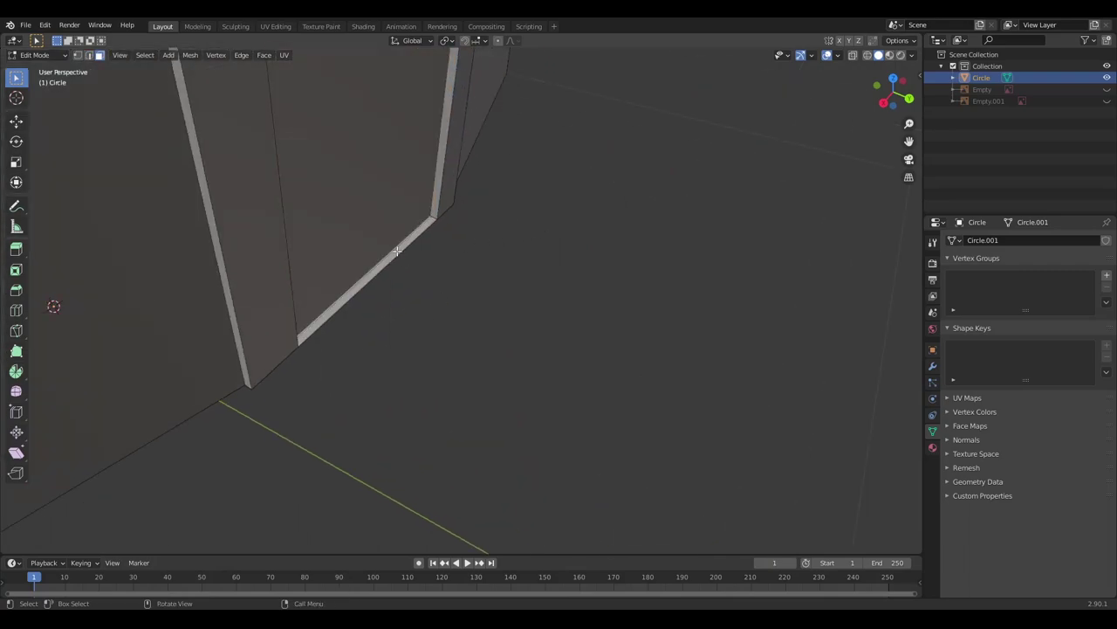
key("x")
left_click(391, 218)
key("x")
left_click(407, 244)
scroll(523, 212, "down", 5)
key("Tab")
Step: Show both reference images from the front and edit the helmet with X-ray on
key("KP_Decimal")
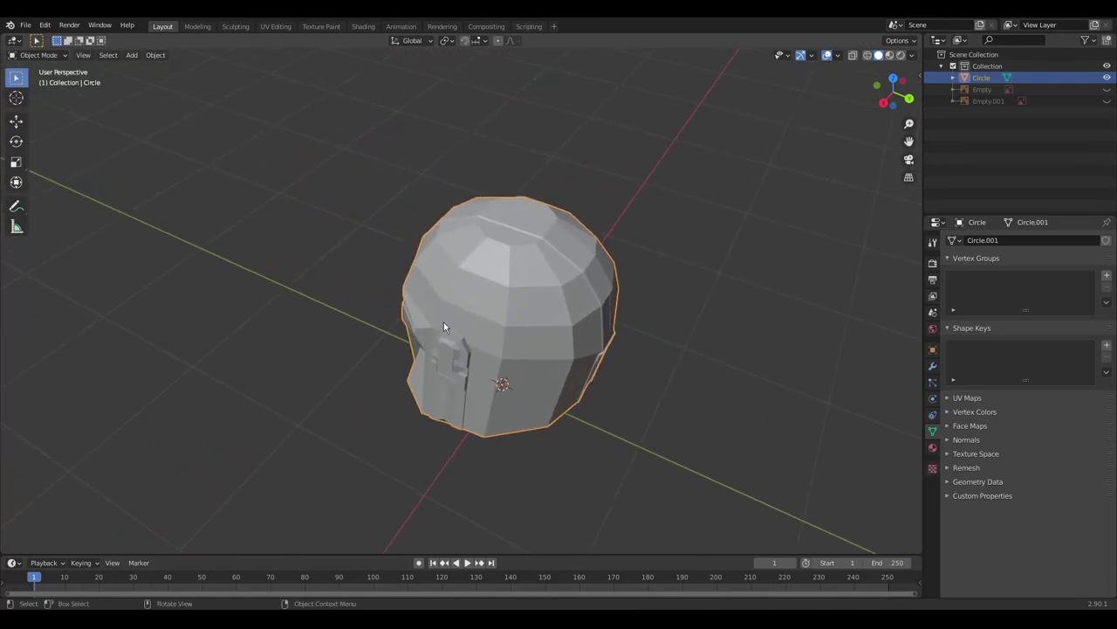
mouse_move(443, 322)
middle_mouse_down("alt")
mouse_move(622, 238)
mouse_move(492, 310)
middle_mouse_up("alt")
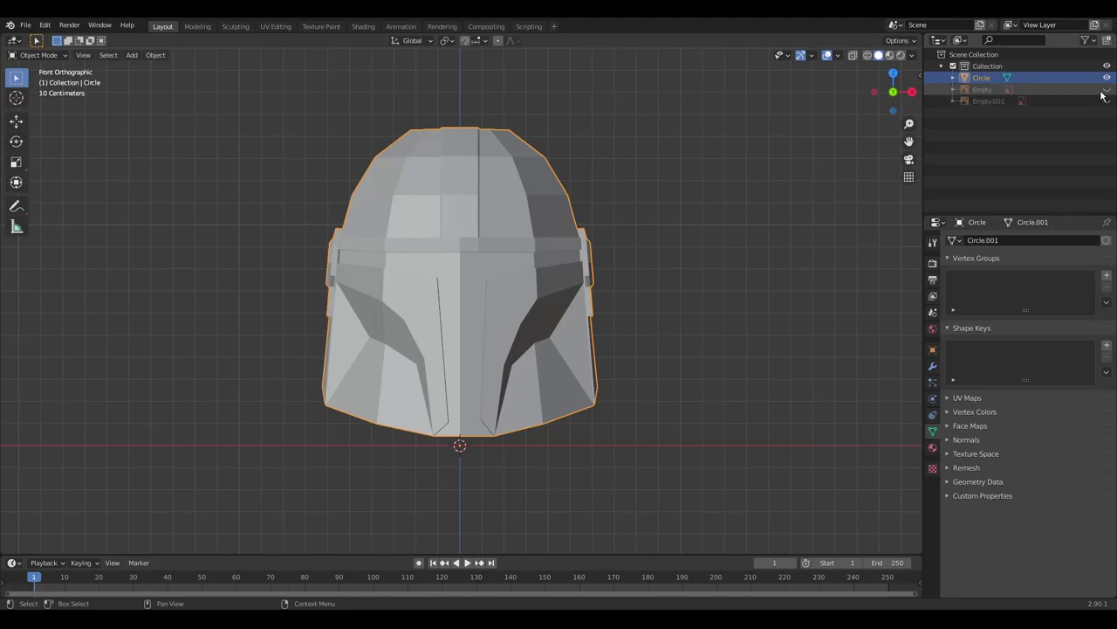
left_click_drag(1107, 89, 1107, 100)
key("Tab")
key("alt+z")
middle_click_drag(528, 306, 532, 235, "shift")
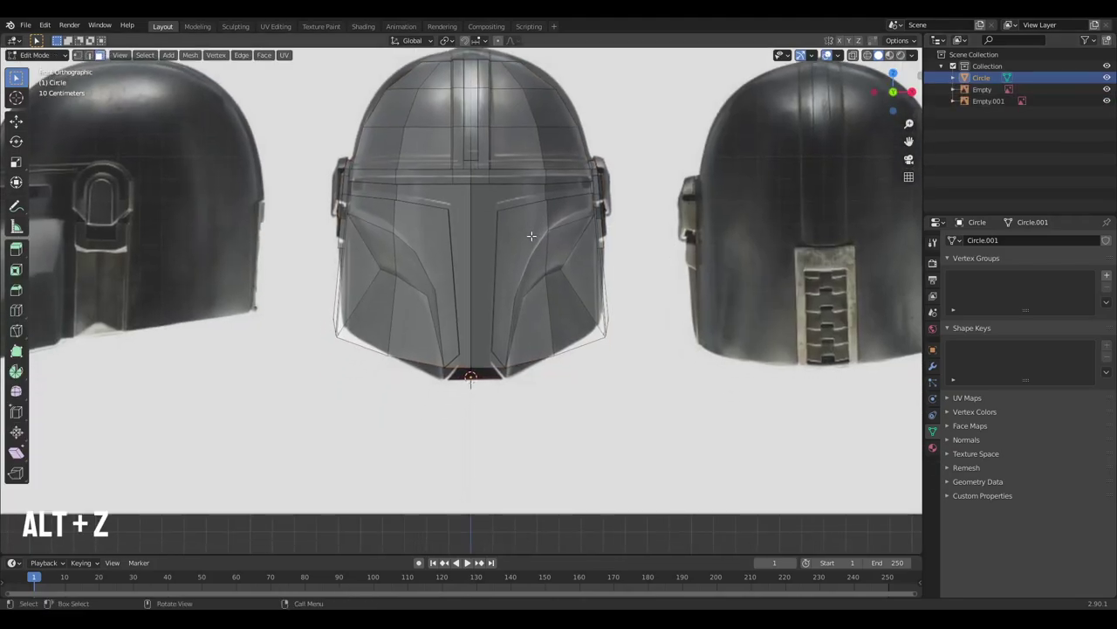
Step: Select the rim corner vertices on both sides and narrow them along X
left_click_drag(636, 291, 581, 351)
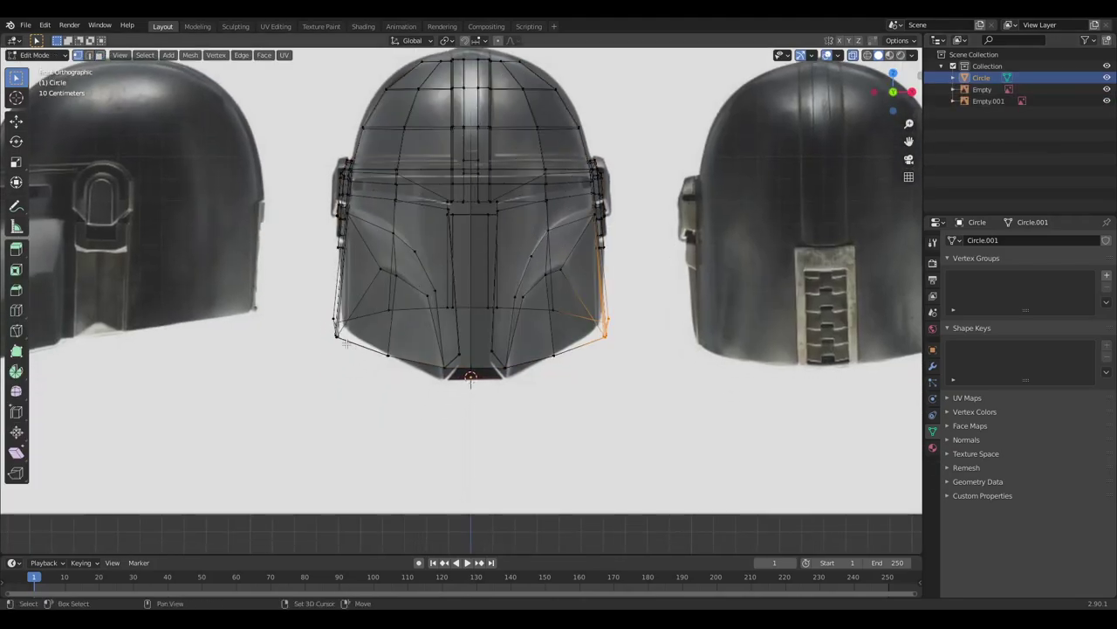
key("b")
left_click_drag(354, 293, 314, 349)
scroll(523, 289, "up", 2)
key("s")
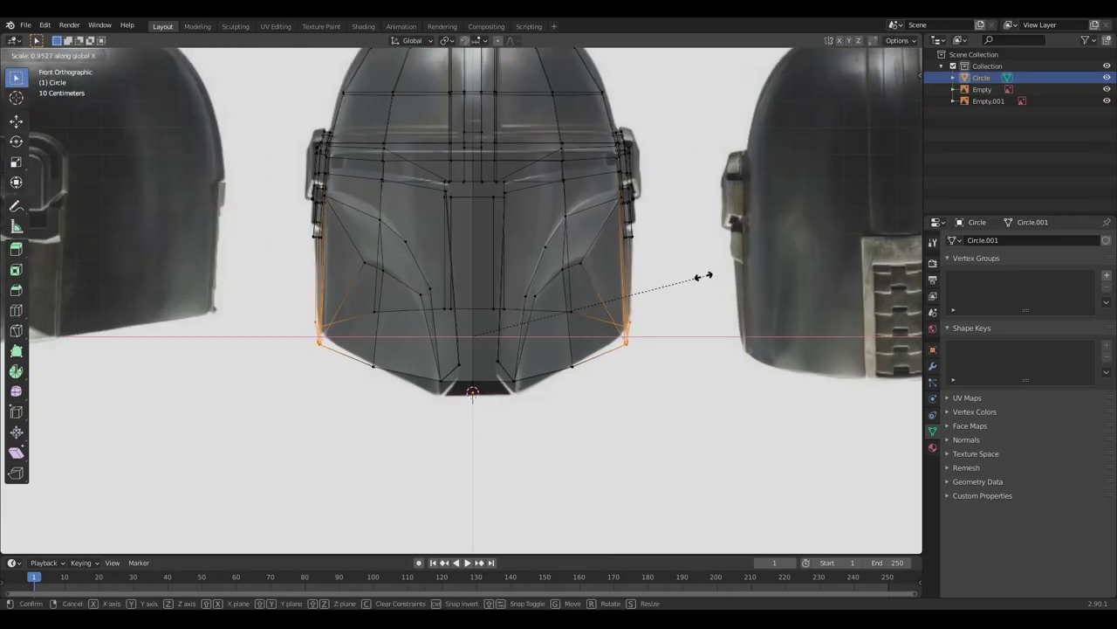
key("Escape")
key("s")
key("Escape")
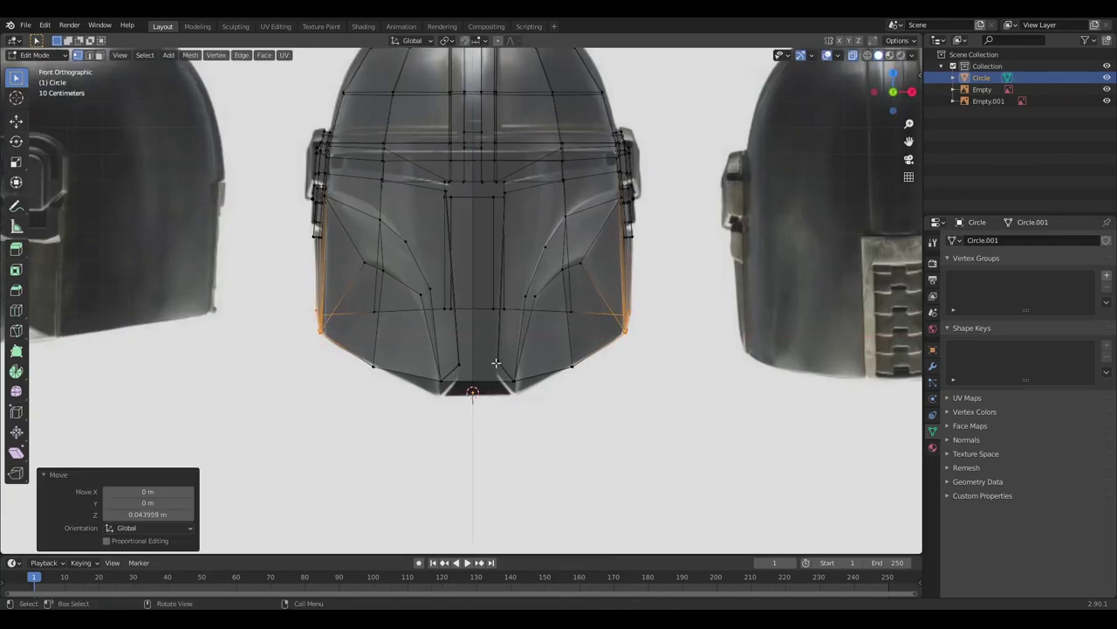
Step: Lower the centre bottom vertex strip about 0.053 m along Z
left_click_drag(536, 341, 412, 399)
key("g")
key("z")
key("Return")
key("b")
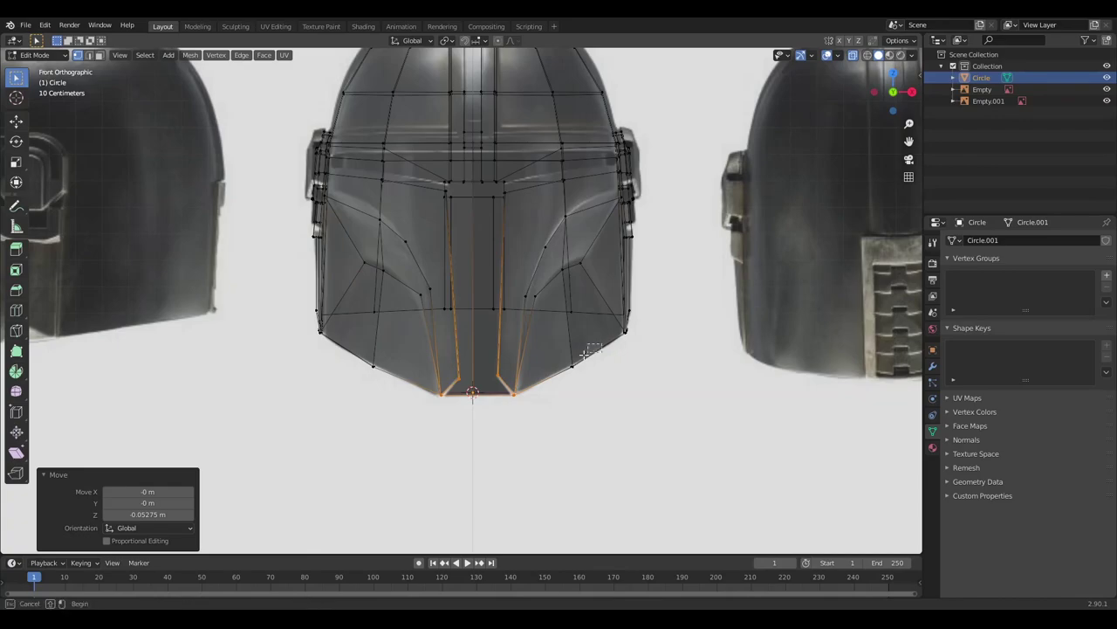
Step: Raise the lower rim vertices on both sides vertically to match the front reference
left_click_drag(587, 351, 558, 377)
left_click(374, 365, "shift")
key("g")
key("z")
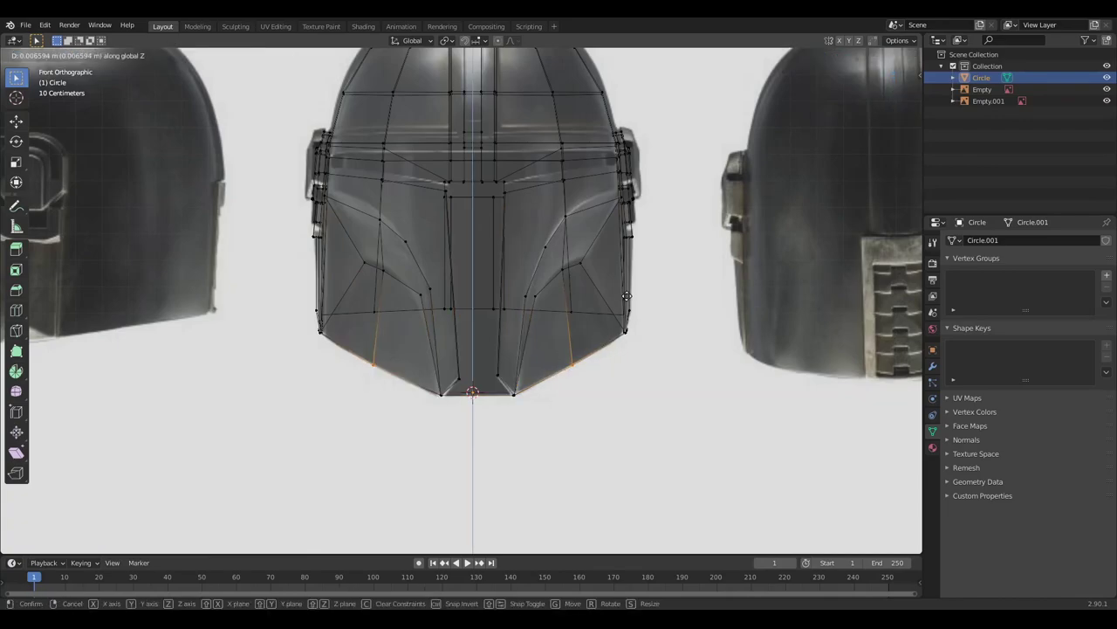
left_click(626, 297)
middle_click_drag(627, 296, 455, 269)
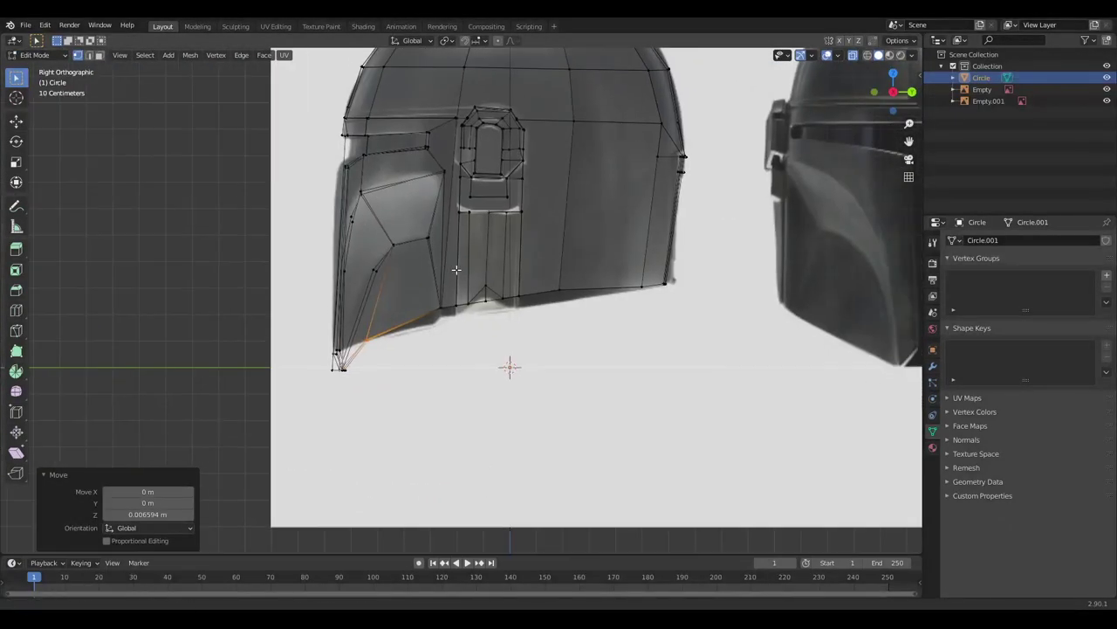
Step: Move the front corner vertex column along Z to match the side reference
scroll(455, 269, "up", 1)
left_click_drag(352, 348, 297, 399)
key("g")
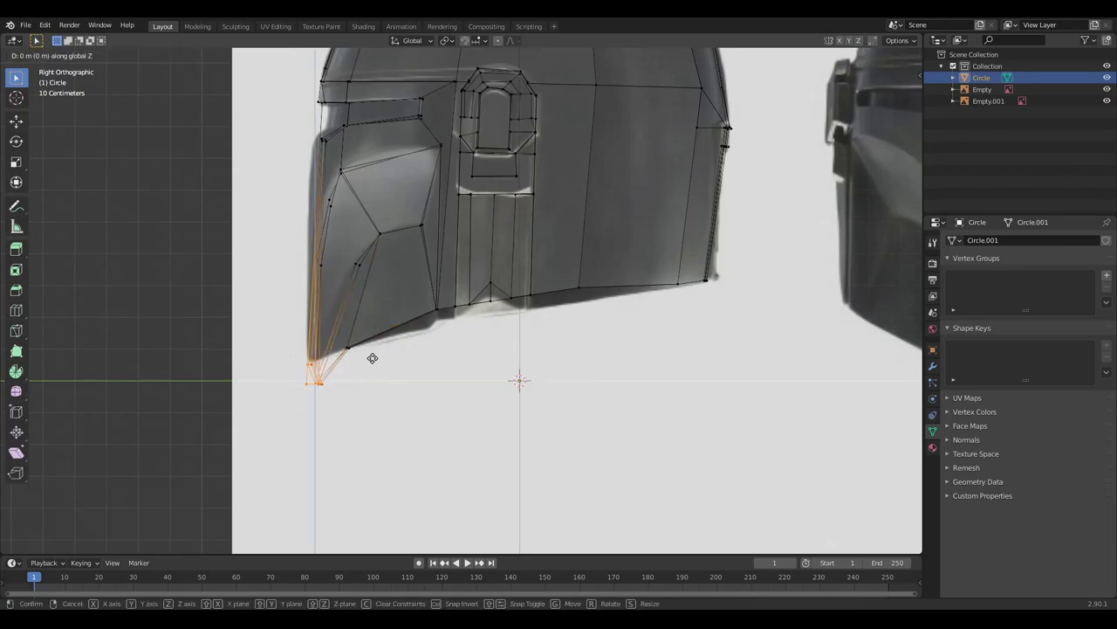
key("z")
left_click(374, 349)
Step: Lower the cheek's slanted and upward edges vertically to follow the reference outline
left_click(324, 368)
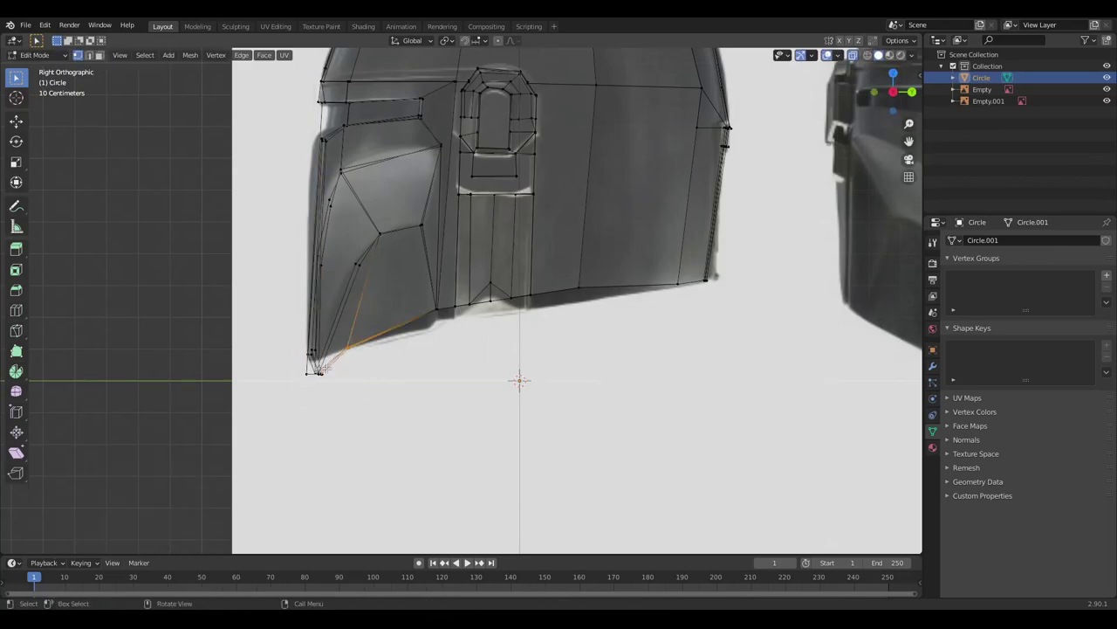
key("g")
left_click(443, 325)
left_click(445, 301, "shift")
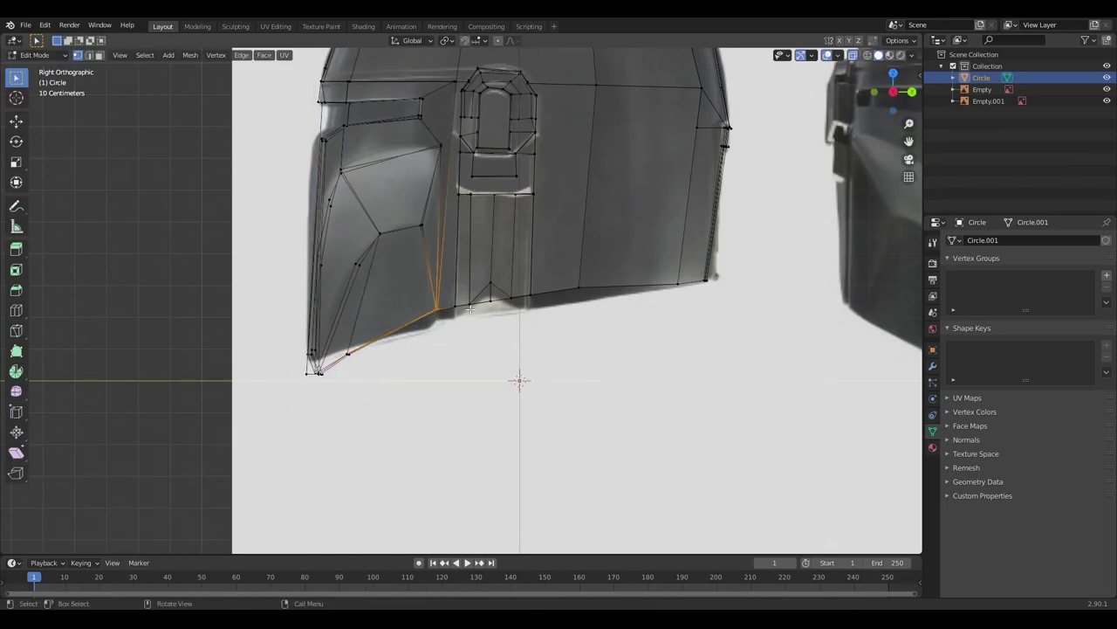
key("g")
key("z")
left_click(531, 310)
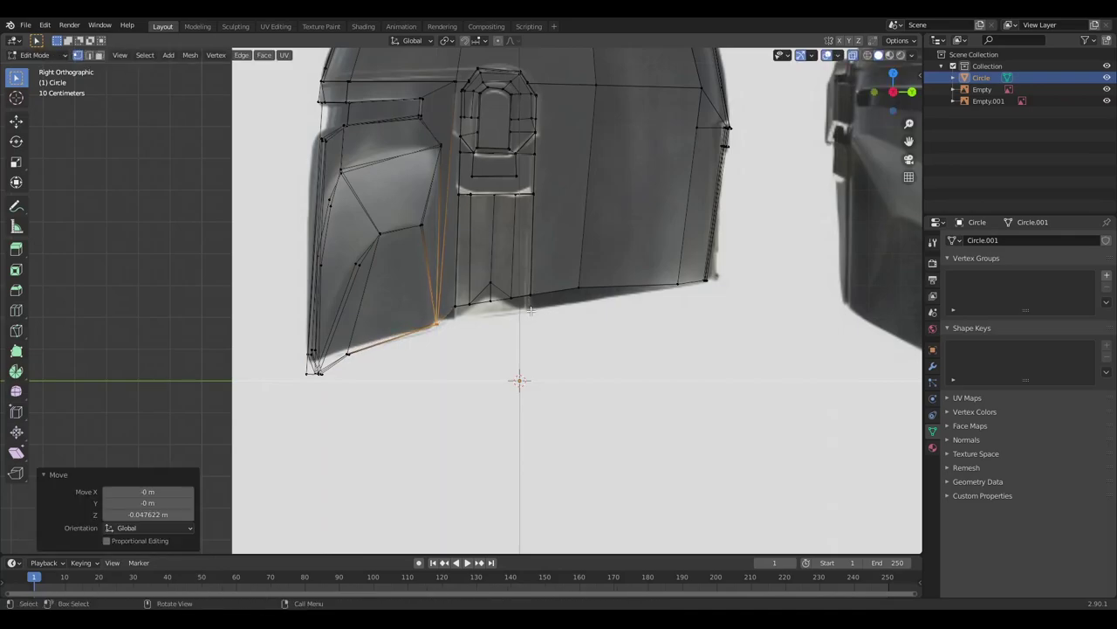
Step: Move the bottom of the centre vertex column along Z
left_click_drag(562, 275, 450, 311)
key("g")
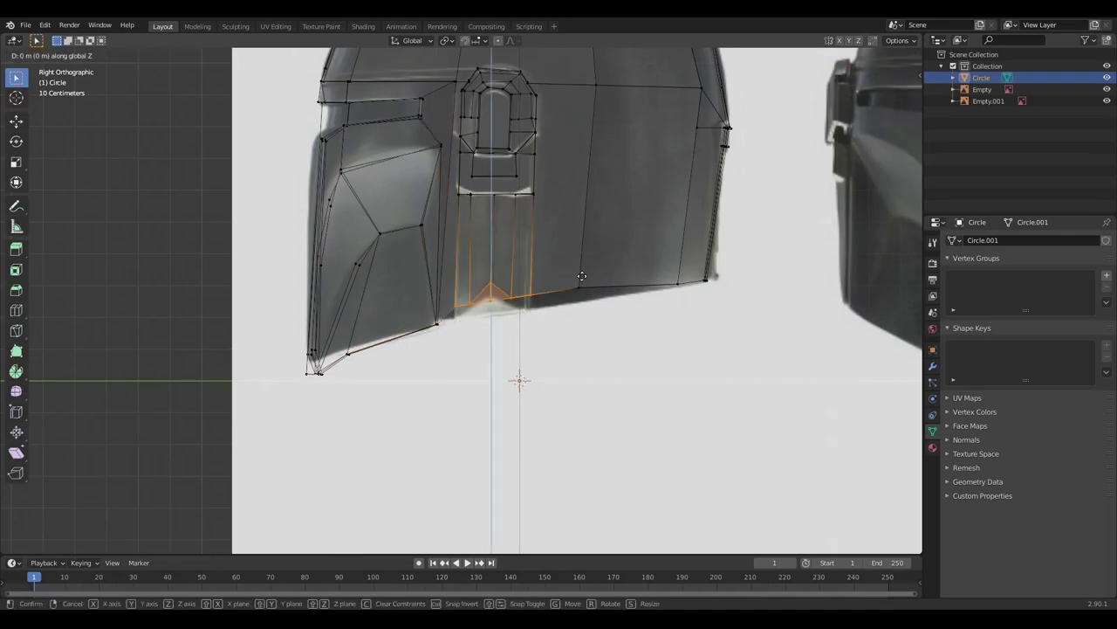
key("z")
left_click(586, 284)
Step: Shift the rear lower rim edges along Z to match, then return to Object Mode
mouse_move(562, 278)
left_mouse_down()
mouse_move(520, 305)
mouse_move(627, 255)
left_mouse_up()
key("g")
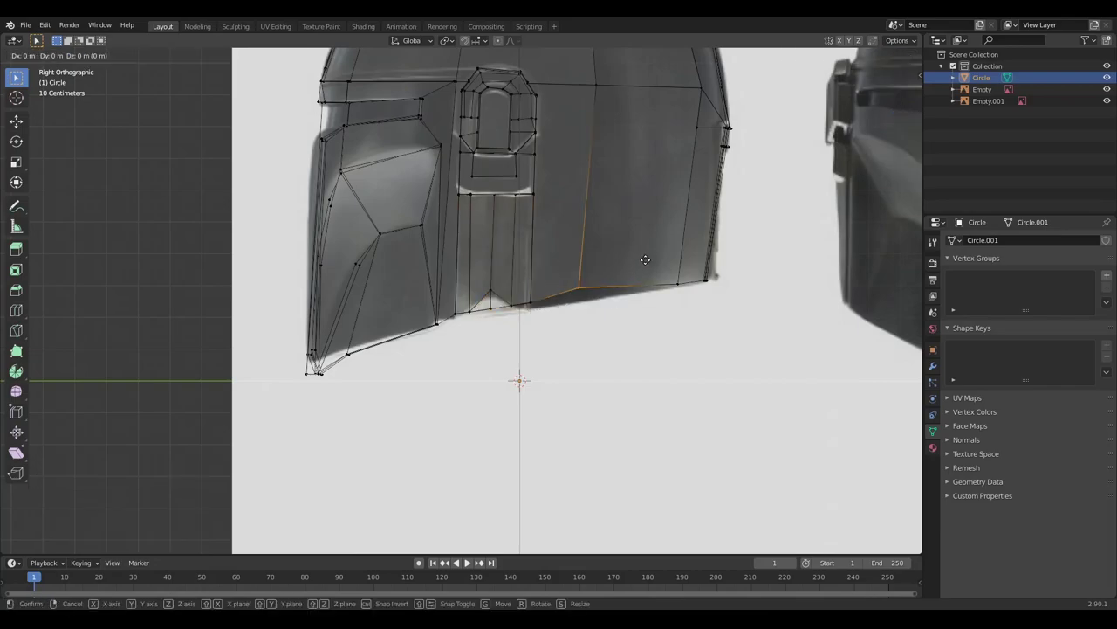
key("z")
left_click(649, 263)
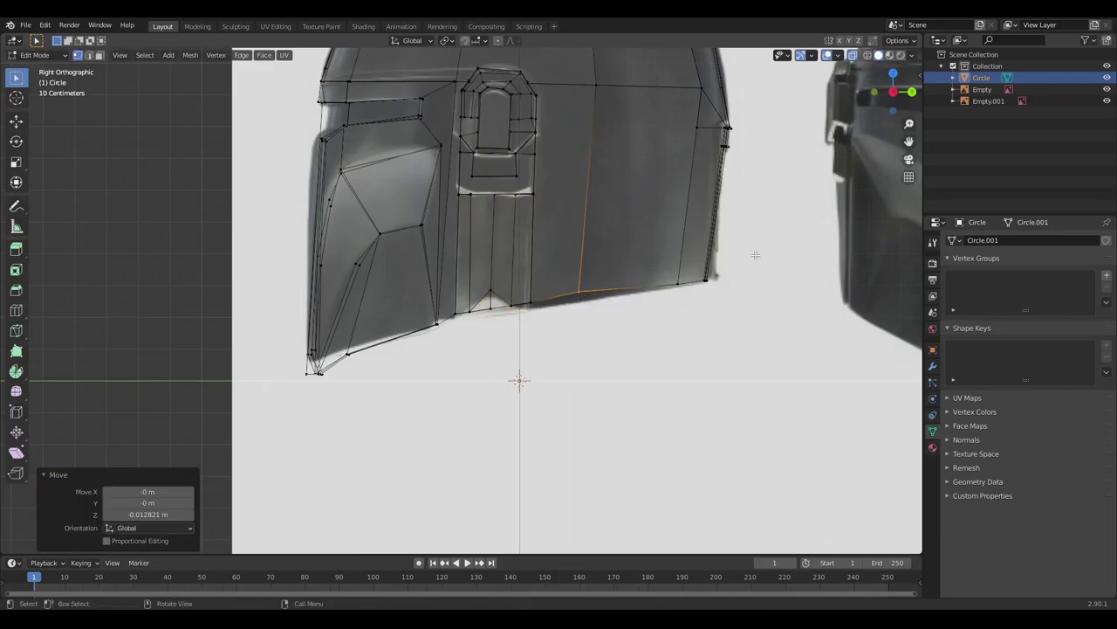
left_click(731, 257)
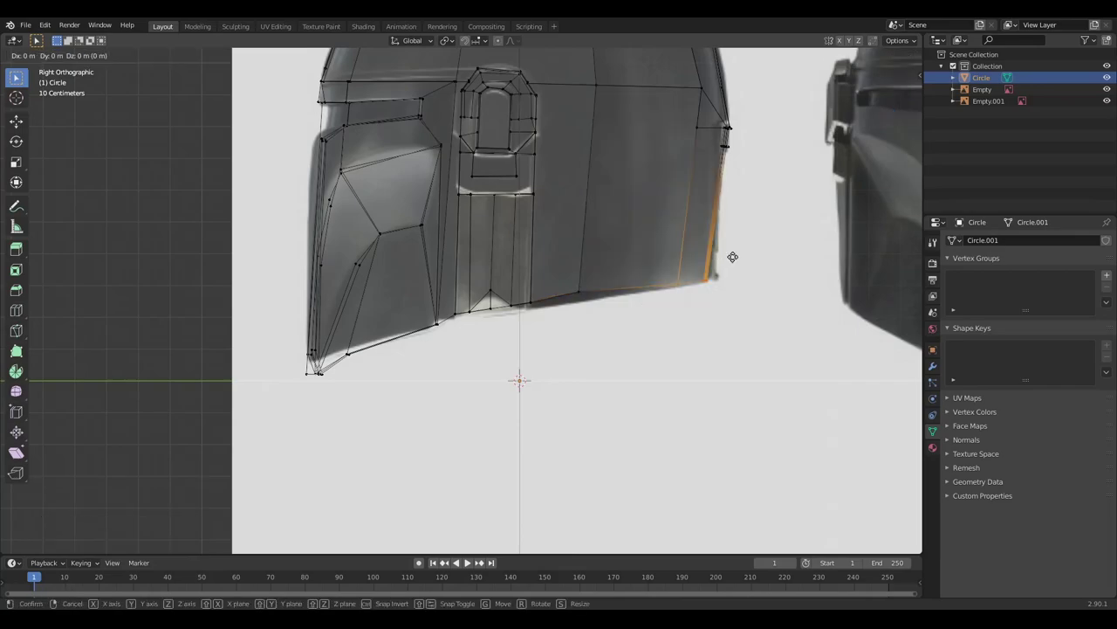
key("Tab")
scroll(658, 299, "down", 3)
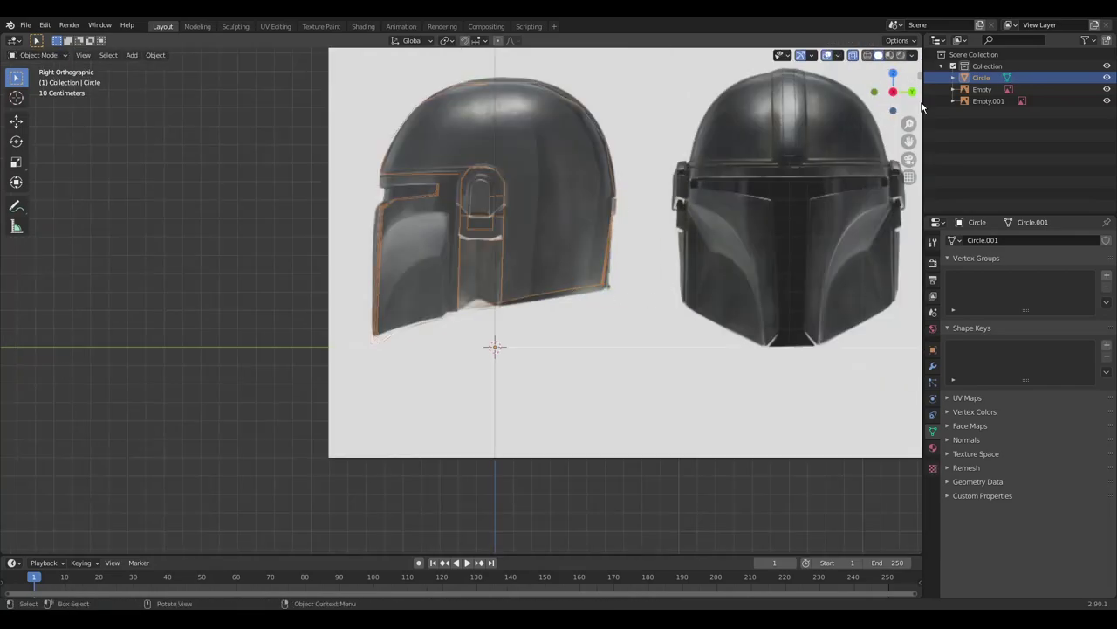
Step: Hide the Empty and Empty.001 reference images and bring up the Shift+A Add menu
left_click_drag(1107, 89, 1107, 100)
mouse_move(507, 240)
middle_mouse_down("shift")
mouse_move(513, 259)
mouse_move(581, 303)
mouse_move(581, 316)
middle_mouse_up("shift")
key("shift+a")
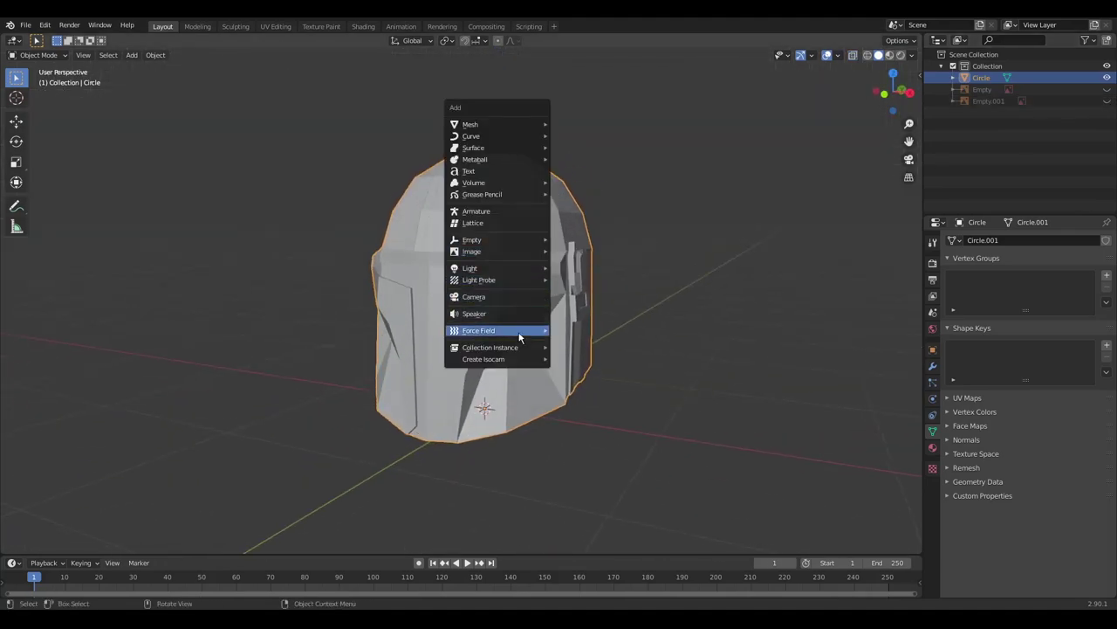
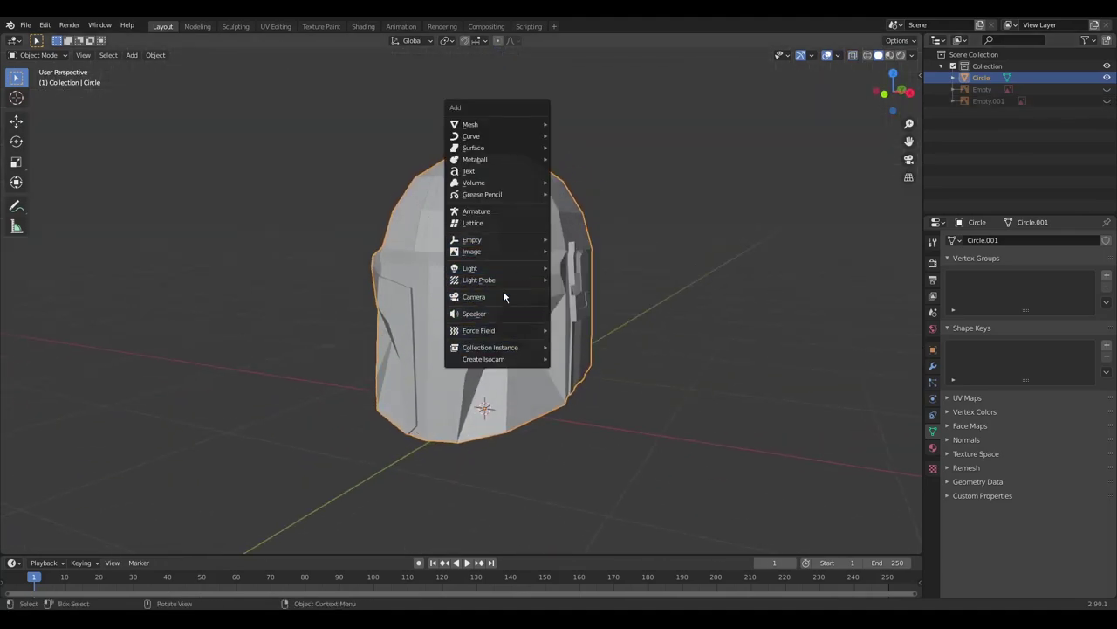
Step: Add a GameIsoCam camera, switch it to Perspective and set its focal length to 114 mm
left_click(569, 363)
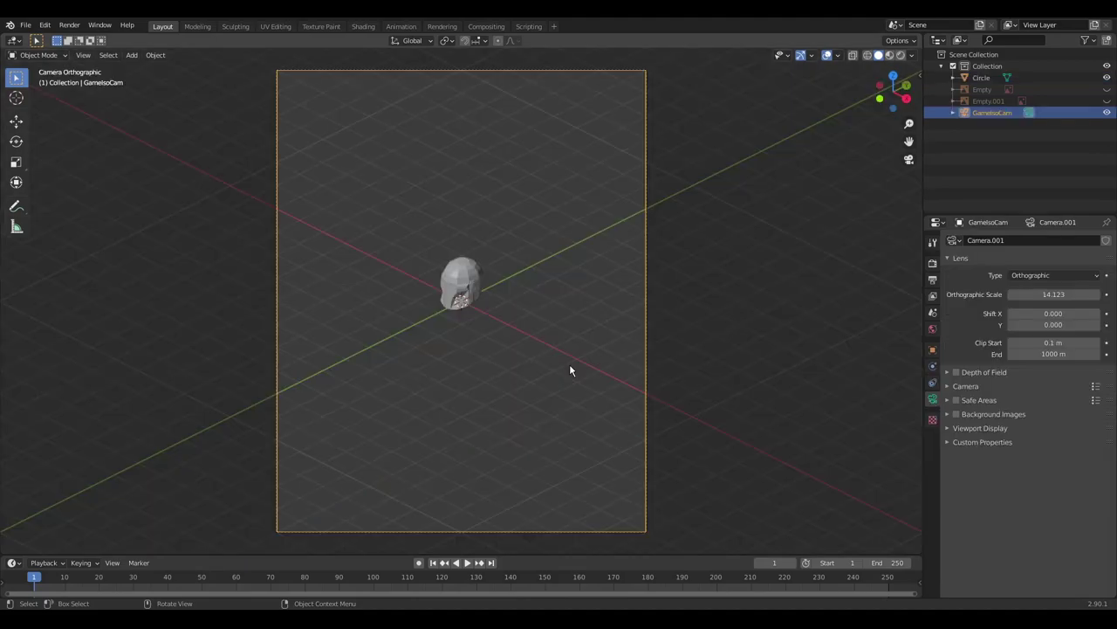
left_click(1055, 292)
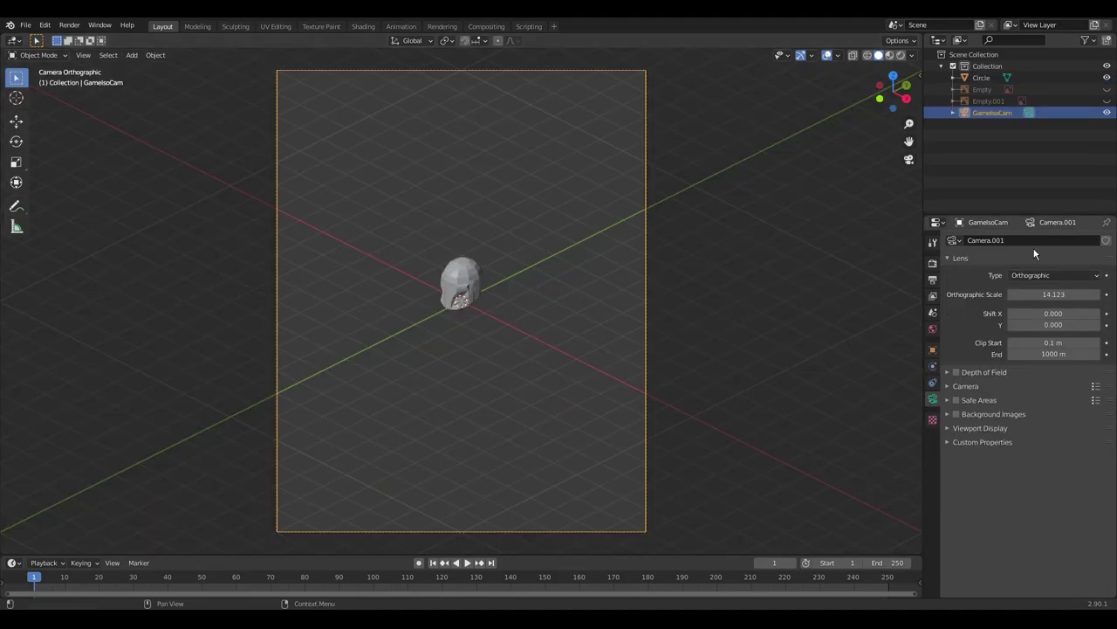
left_click(1037, 278)
left_click(1041, 286)
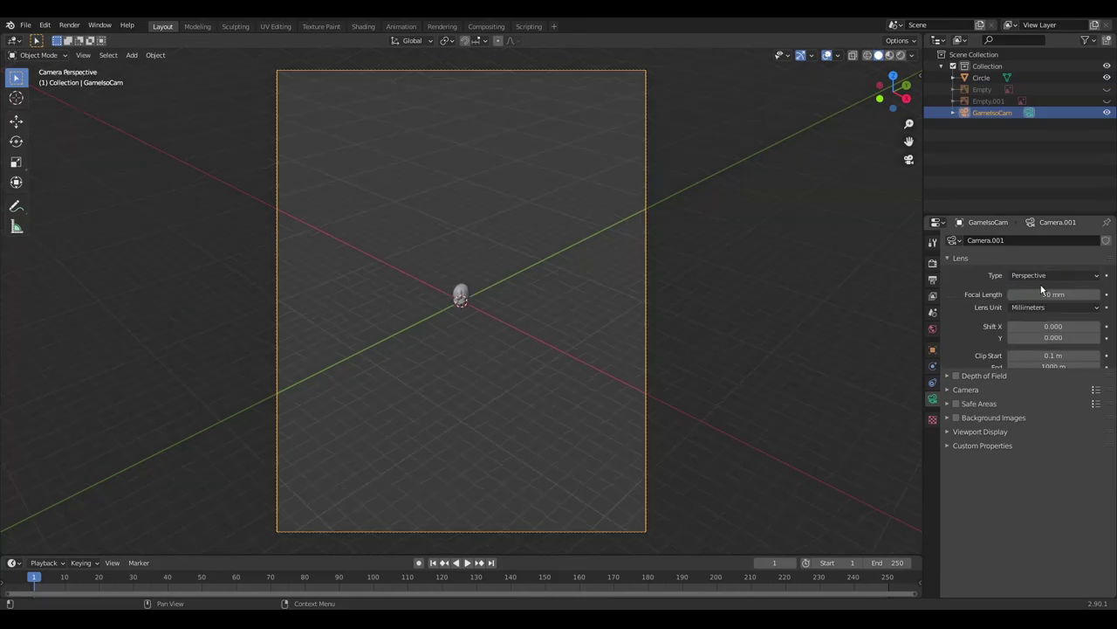
left_click(1041, 291)
type("4")
key("Return")
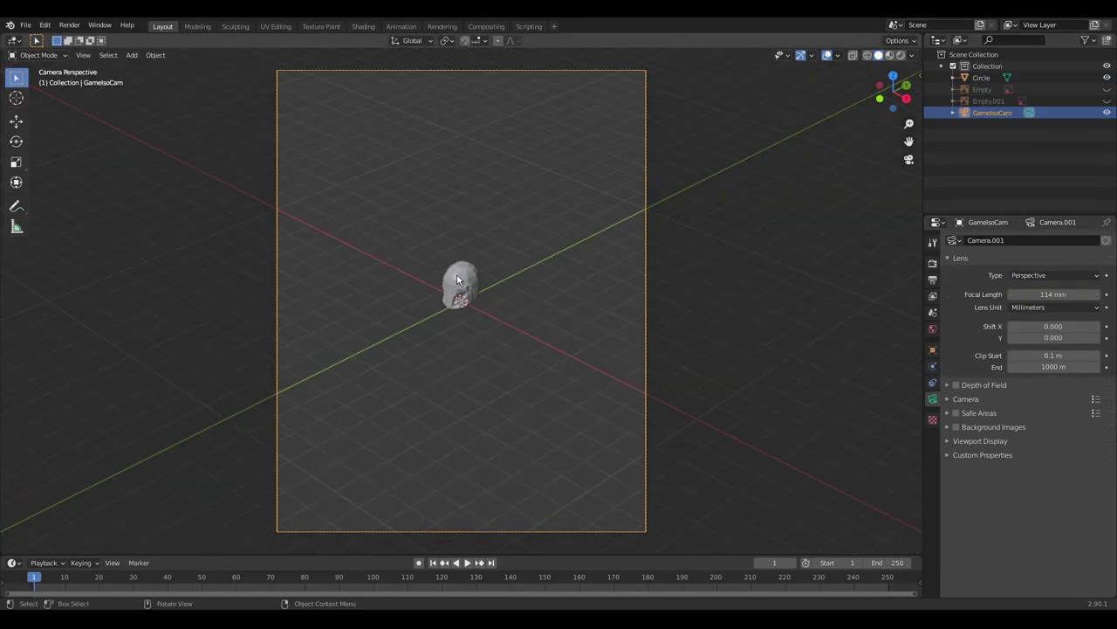
Step: Scale the helmet up so it fills the camera frame
left_click(456, 280)
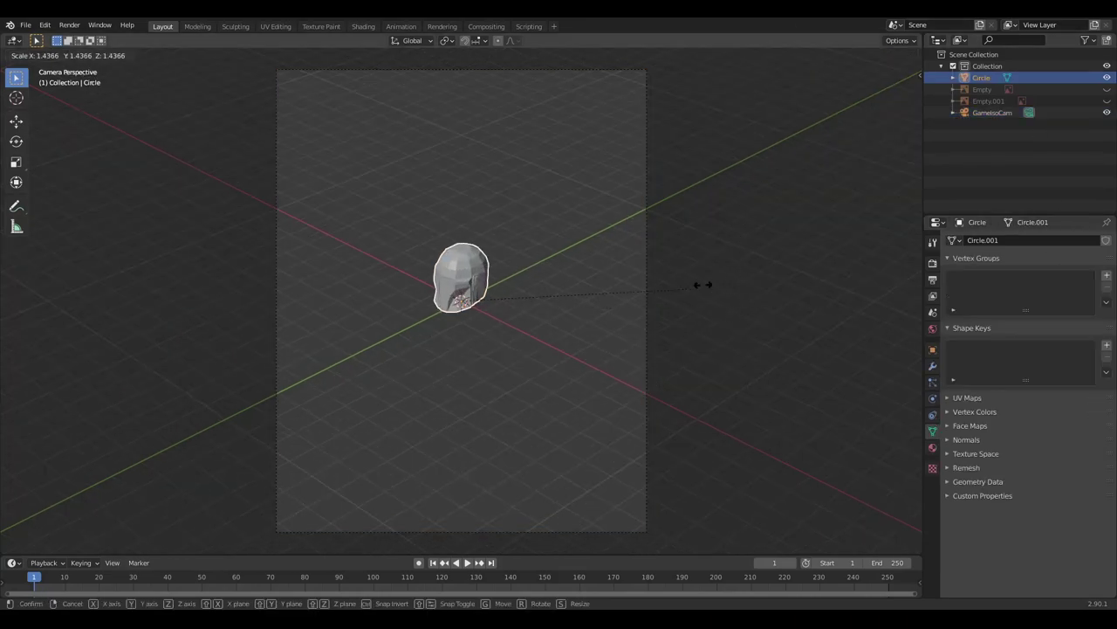
key("s")
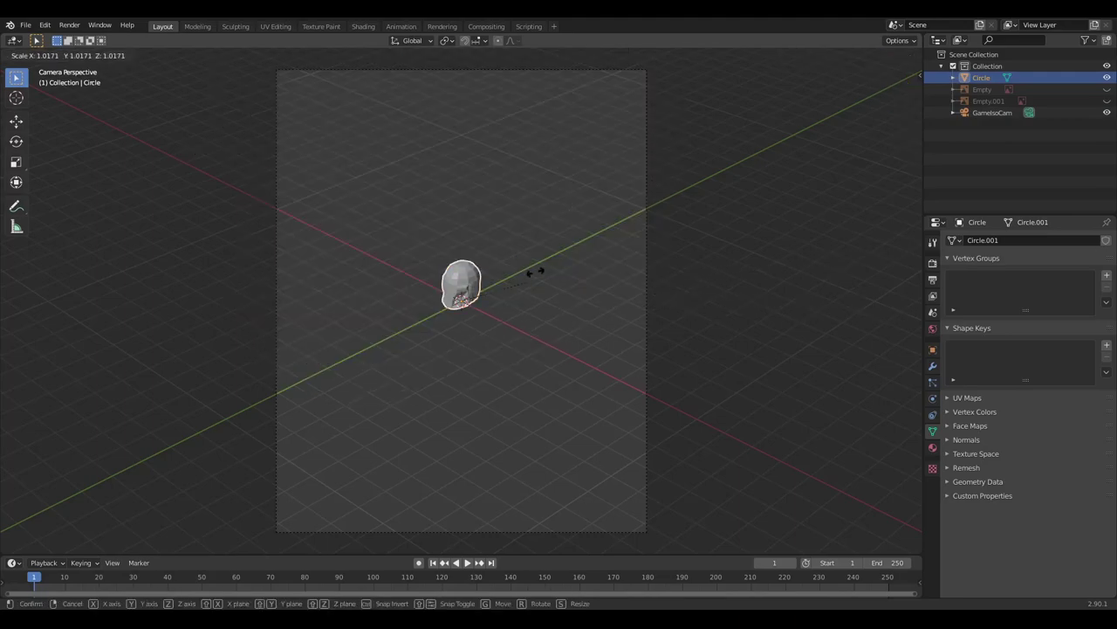
left_click(638, 146)
key("s")
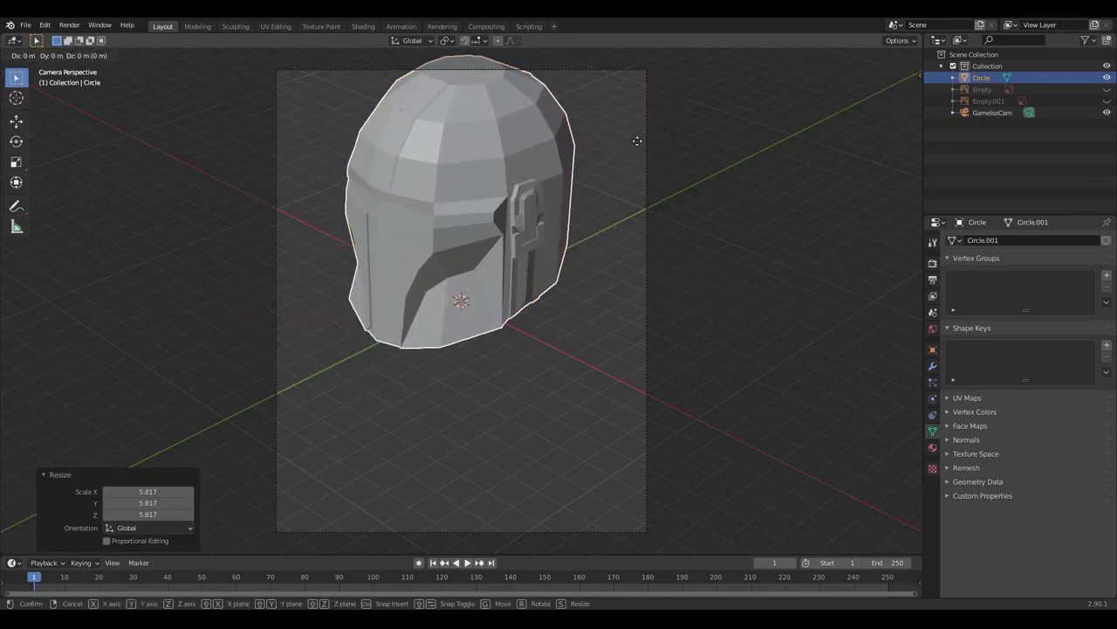
left_click(658, 186)
Step: Add a cube, enlarge it, flatten it on Z and lower it beneath the helmet as a base
key("shift+a")
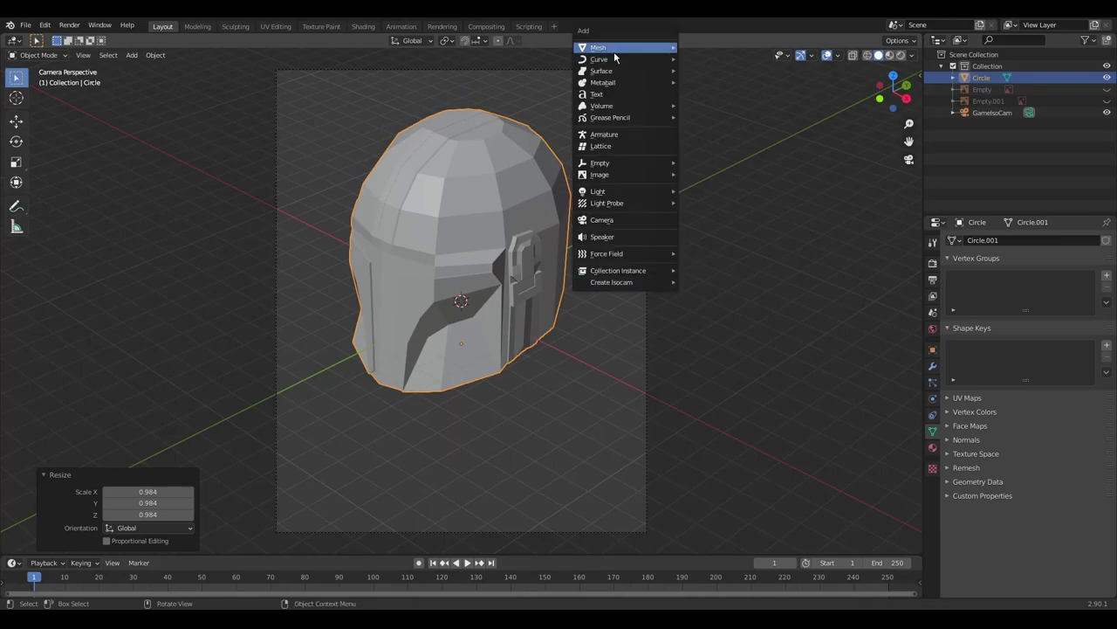
left_click(698, 58)
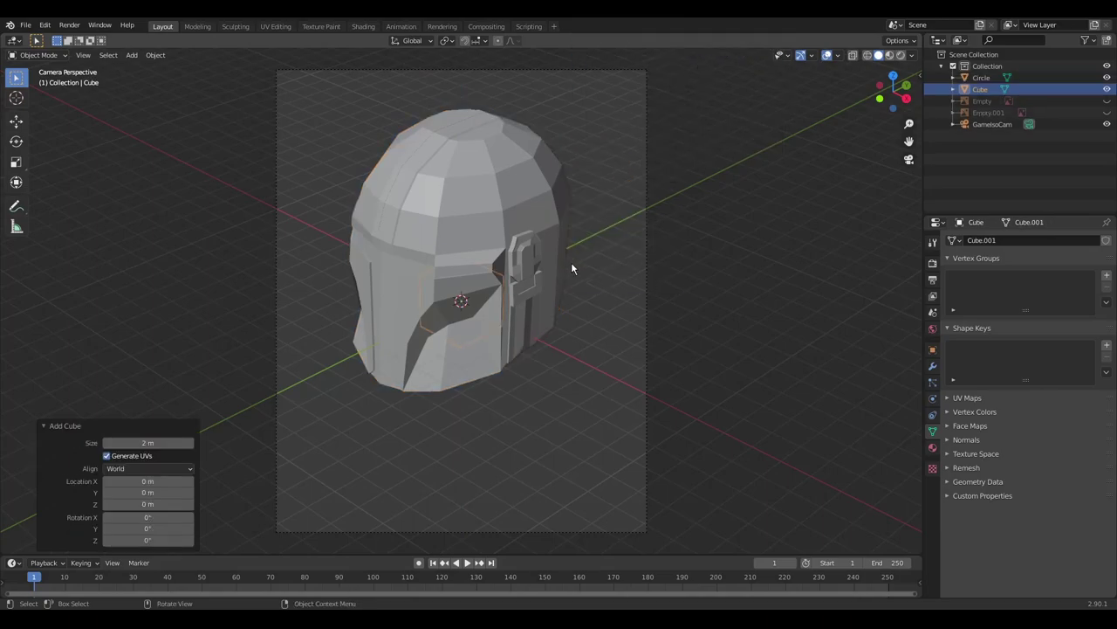
key("s")
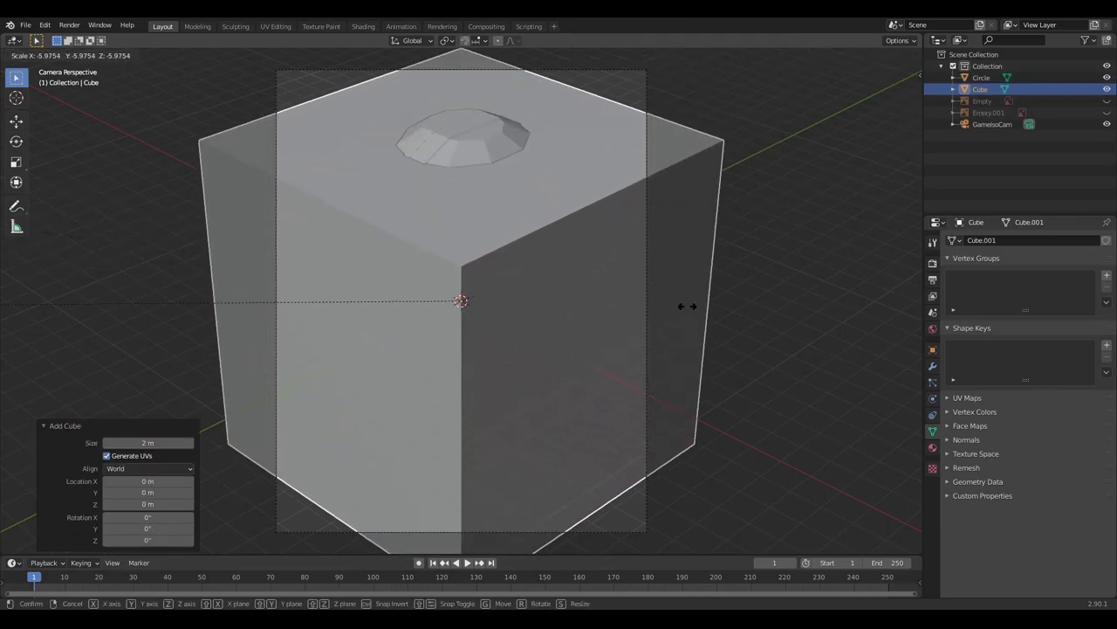
left_click(925, 524)
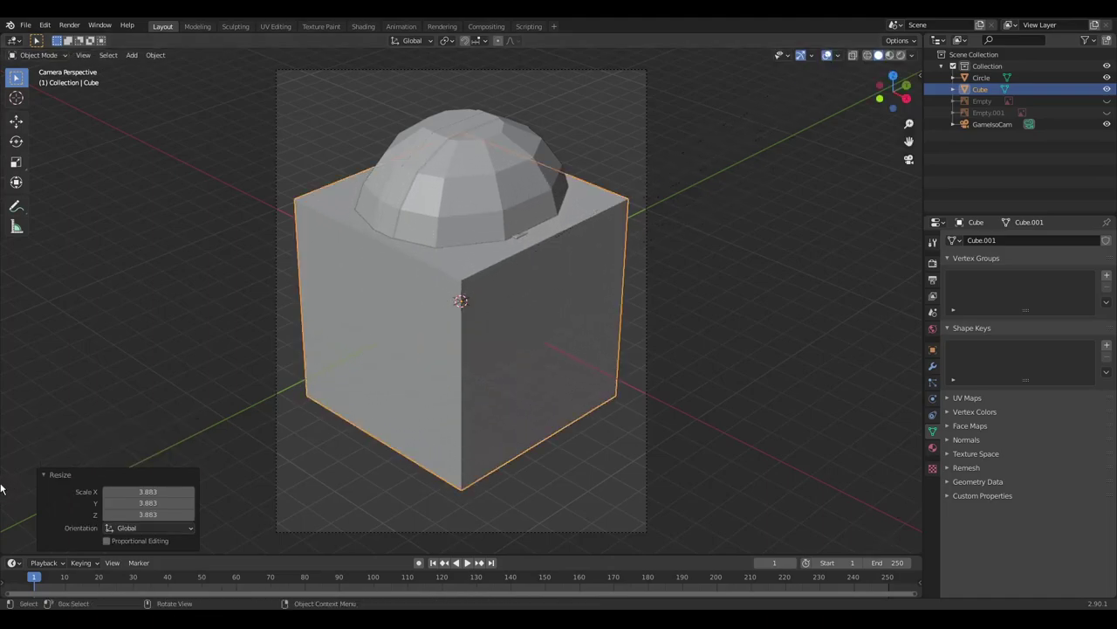
key("s")
key("z")
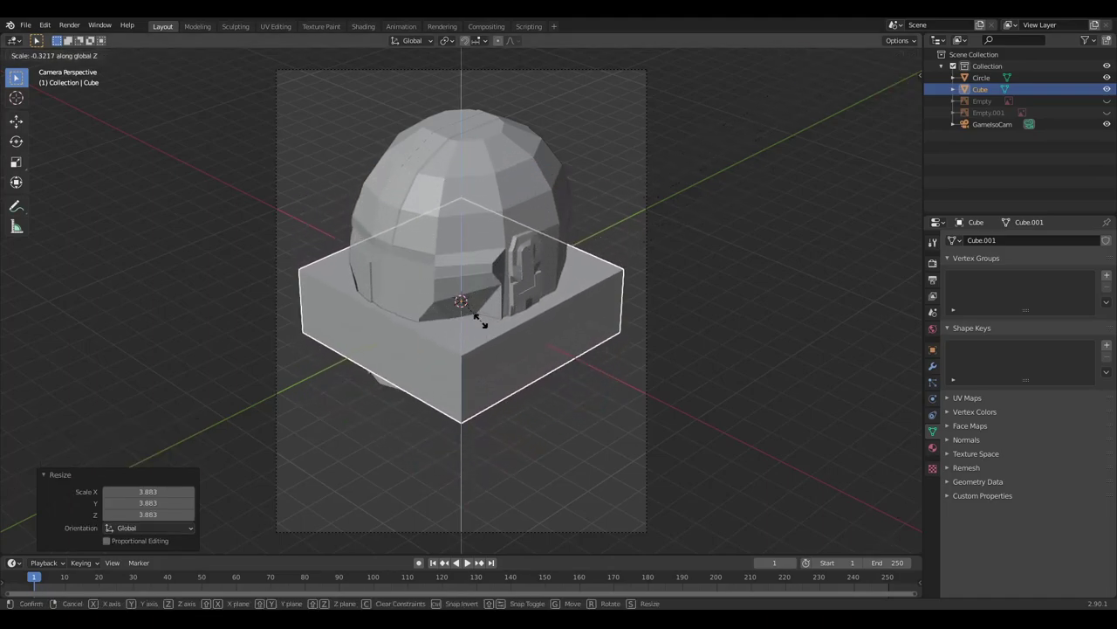
left_click(486, 313)
key("g")
key("z")
left_click(485, 393)
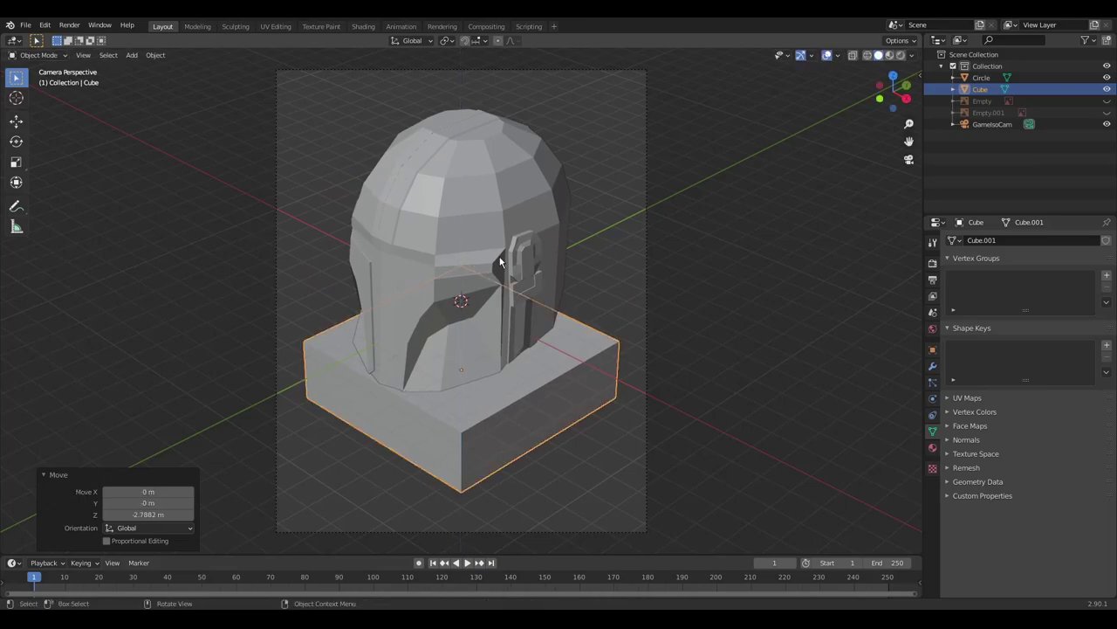
Step: Lower the helmet onto the base and tilt it slightly around the Y, Z and X axes
left_click(551, 234)
key("g")
key("z")
left_click(530, 238)
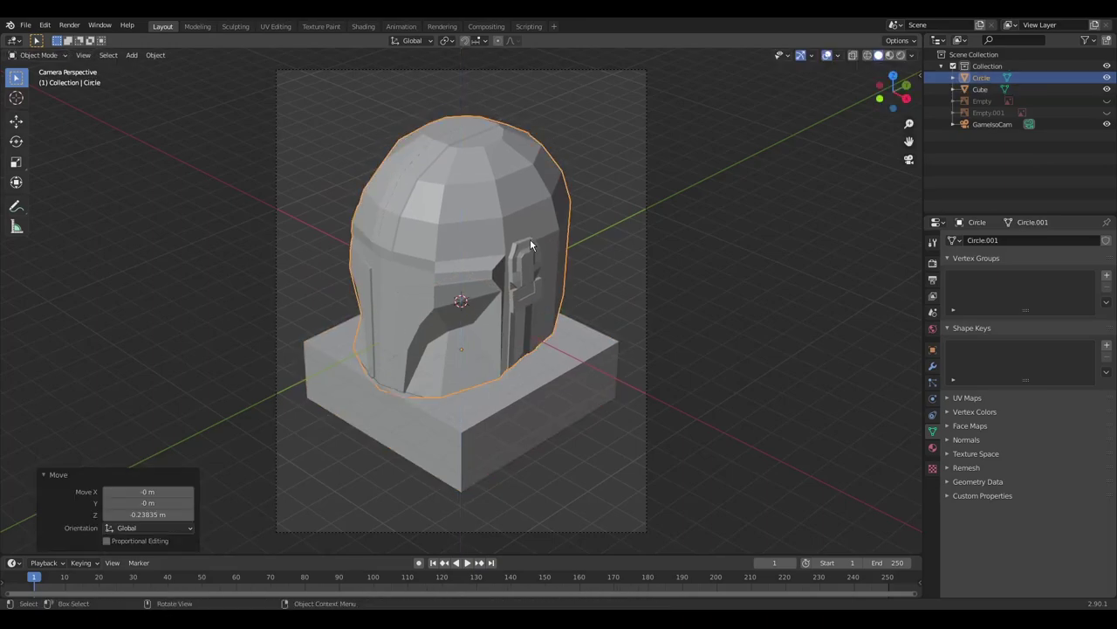
key("r")
key("y")
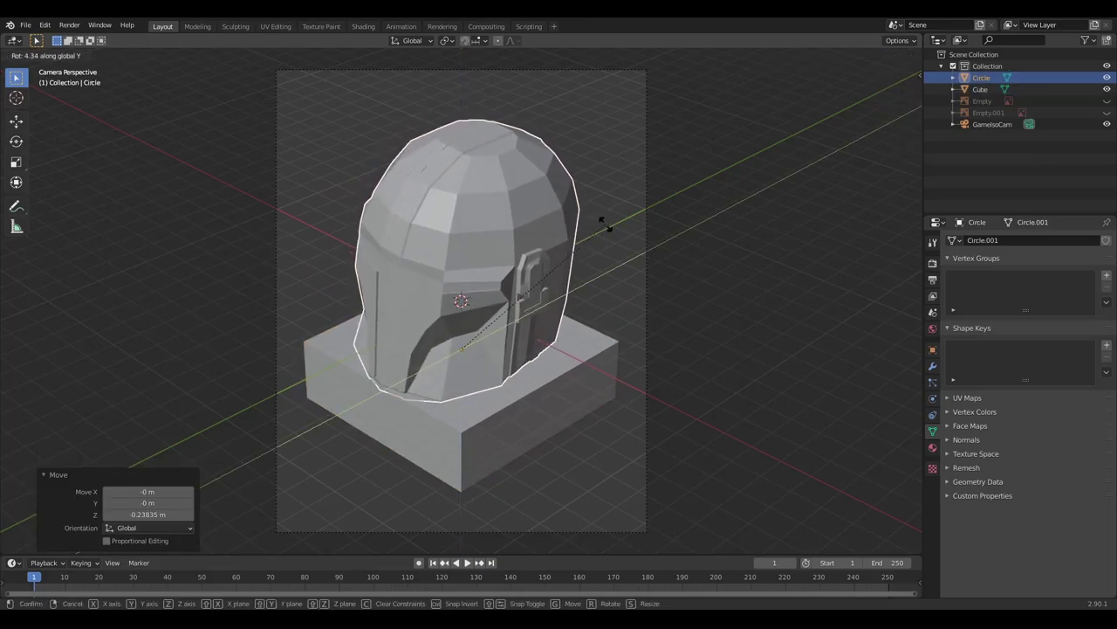
left_click(593, 231)
key("r")
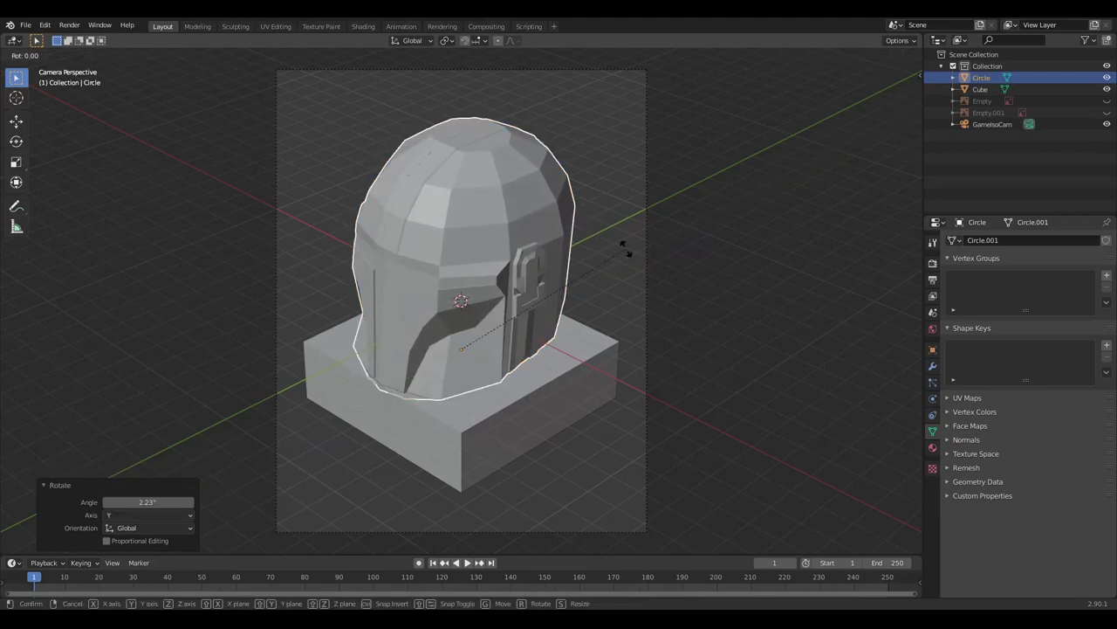
key("z")
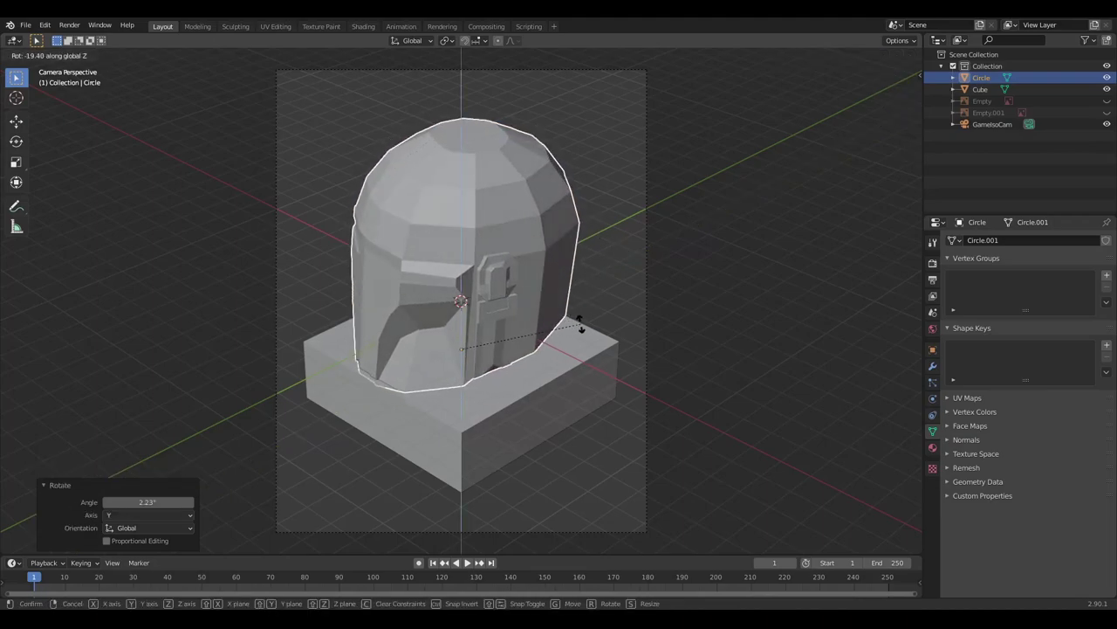
left_click(582, 312)
key("r")
key("x")
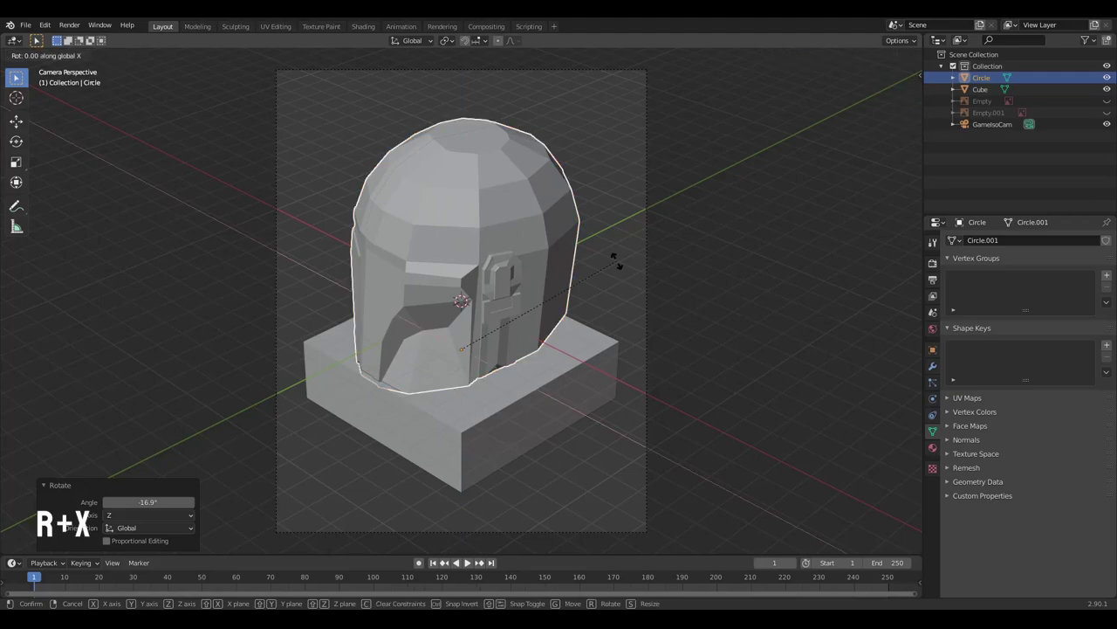
left_click(652, 269)
Step: Fine-tune the helmet's position, lowering it further and nudging it along Y
key("g")
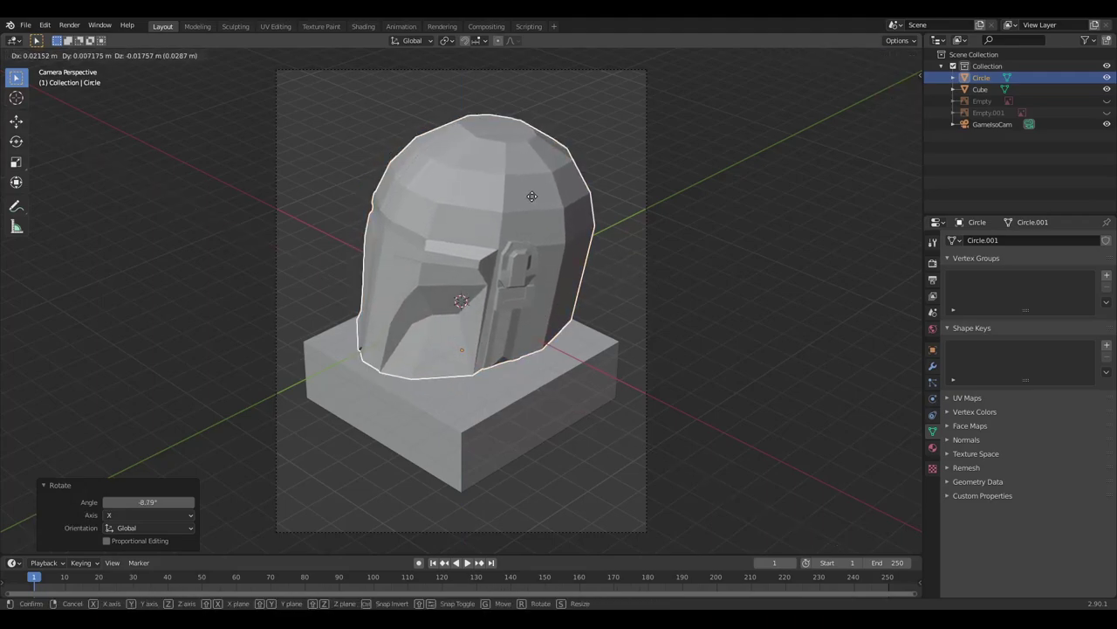
key("z")
left_click(597, 214)
key("r")
key("Escape")
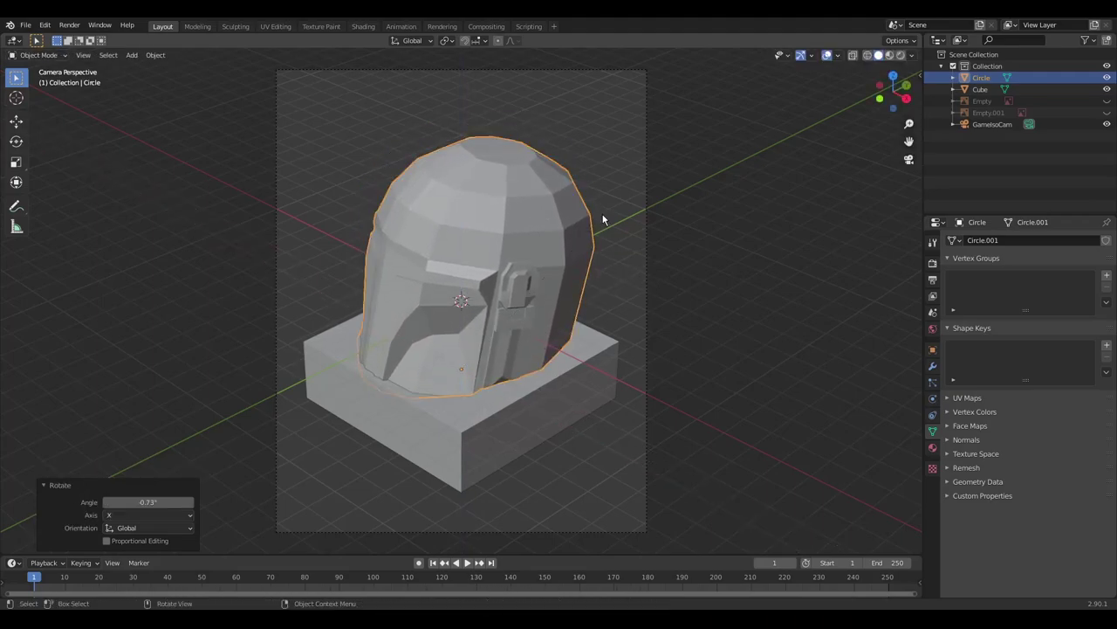
key("g")
key("z")
left_click(600, 220)
key("g")
key("y")
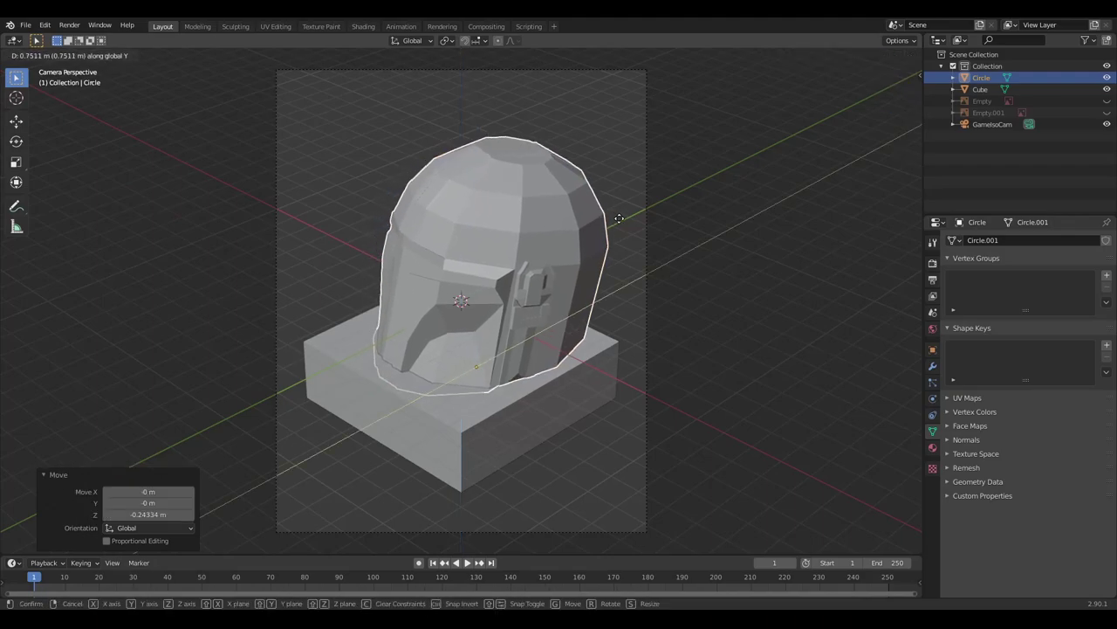
left_click(603, 222)
key("g")
key("x")
key("Escape")
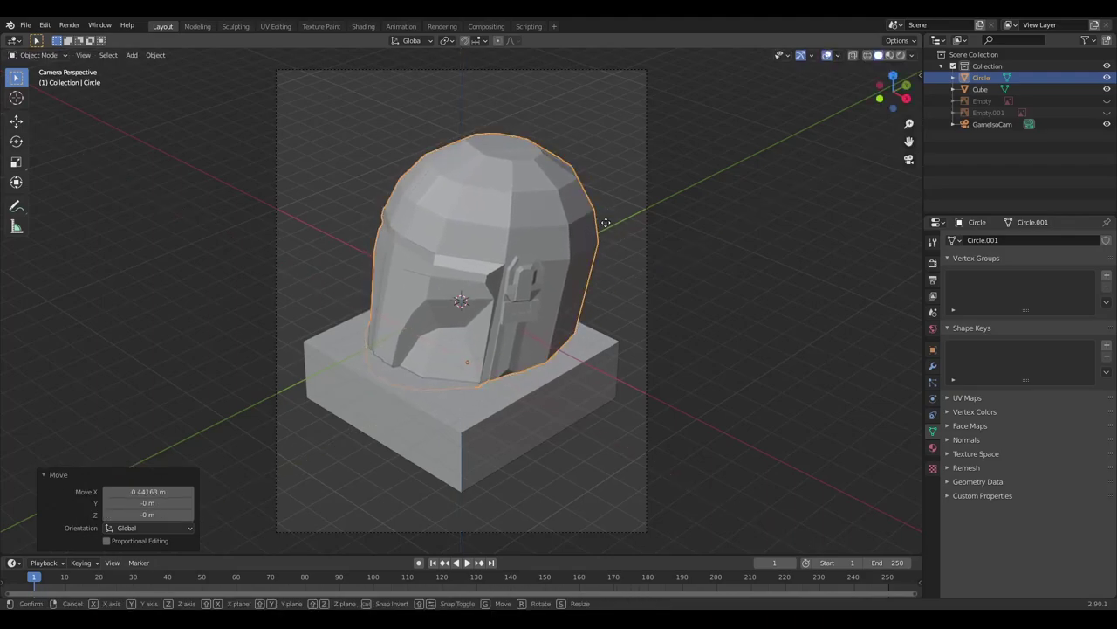
key("g")
key("y")
left_click(587, 231)
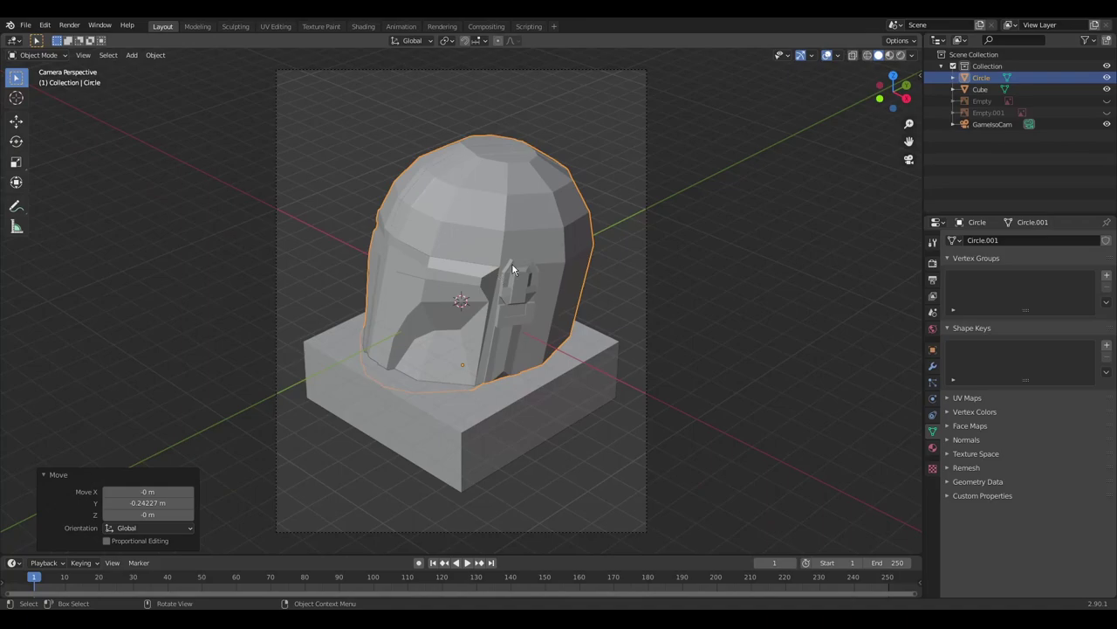
key("g")
key("Escape")
Step: In Edit Mode, subdivide the base's top face four times into a dense grid
left_click(456, 419)
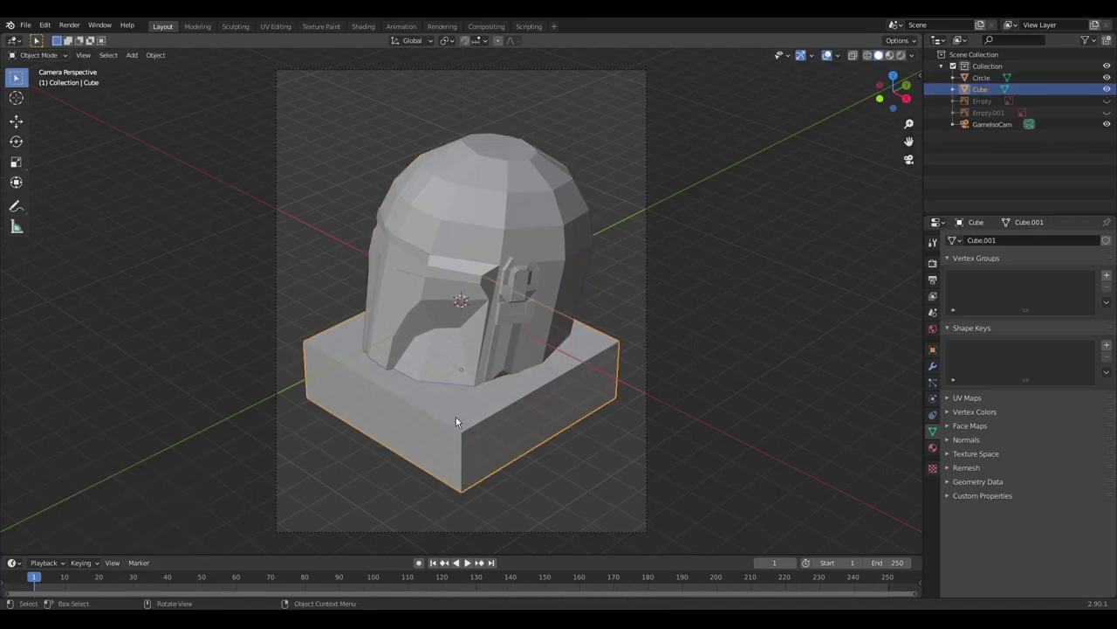
scroll(476, 384, "up", 2)
key("Tab")
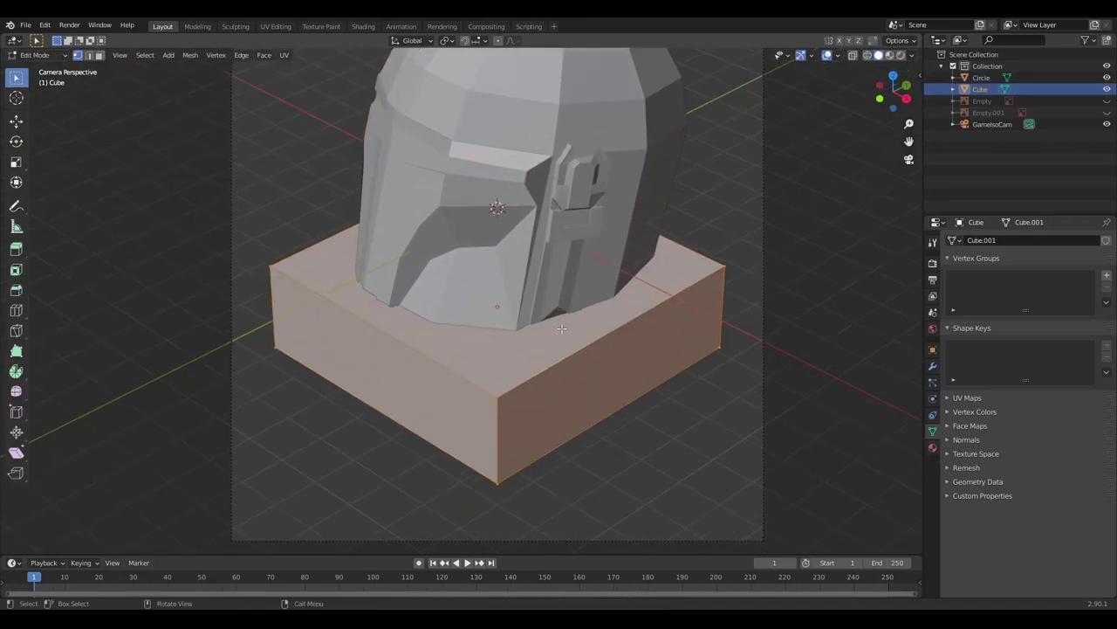
key("3")
left_click(562, 328)
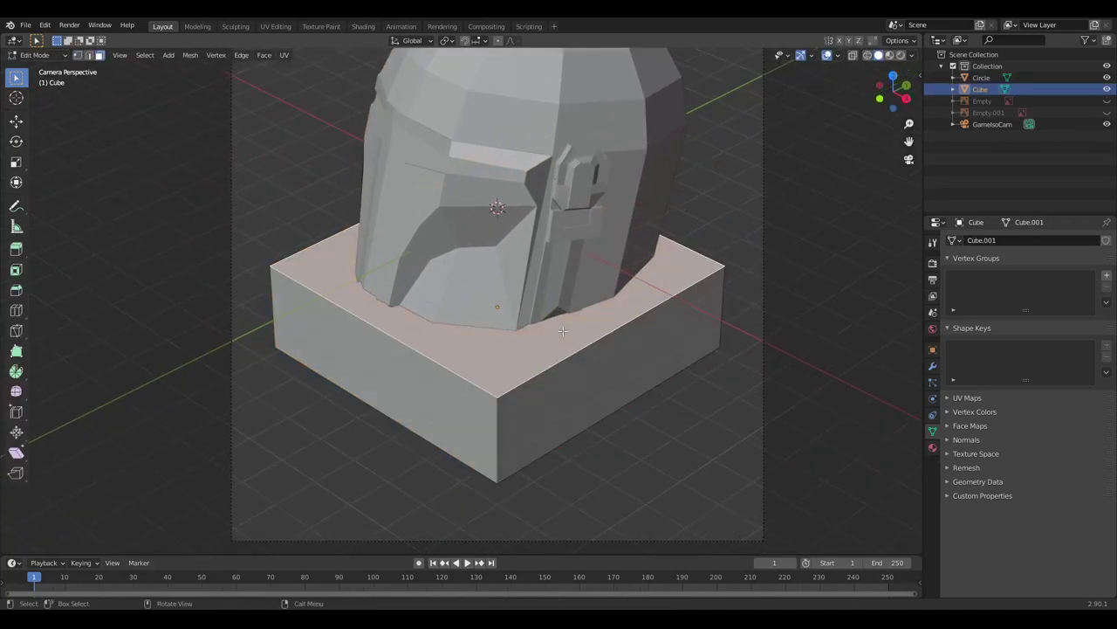
right_click(515, 316)
left_click(512, 302)
right_click(510, 307)
left_click(512, 304)
right_click(510, 306)
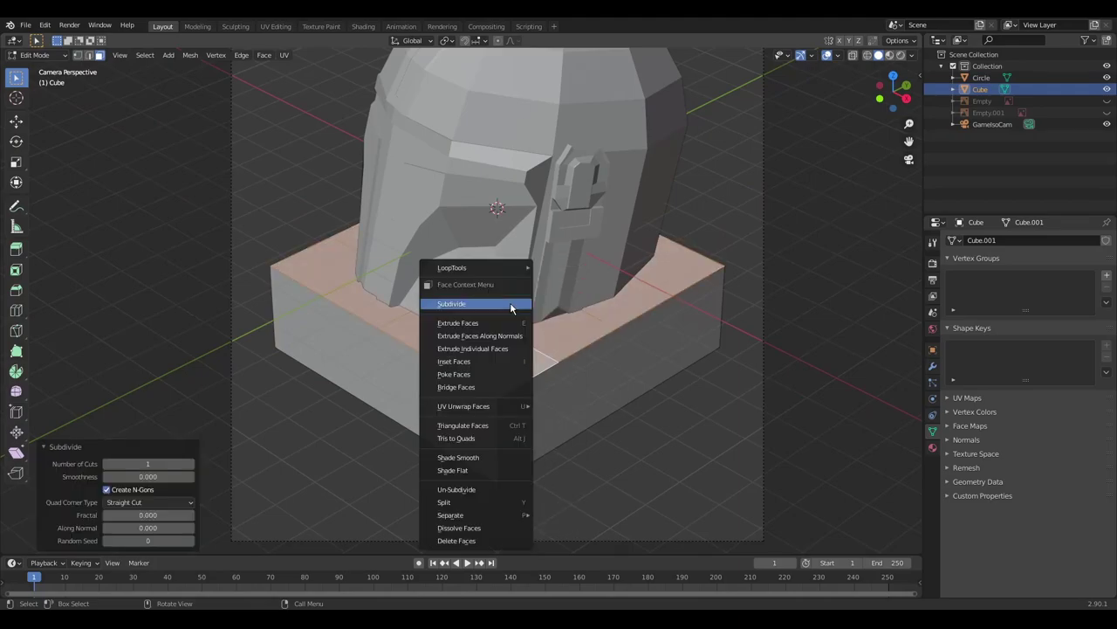
left_click(510, 303)
right_click(509, 306)
left_click(510, 303)
Step: With proportional editing, push faces at the back and right of the base top into waves
left_click(659, 295)
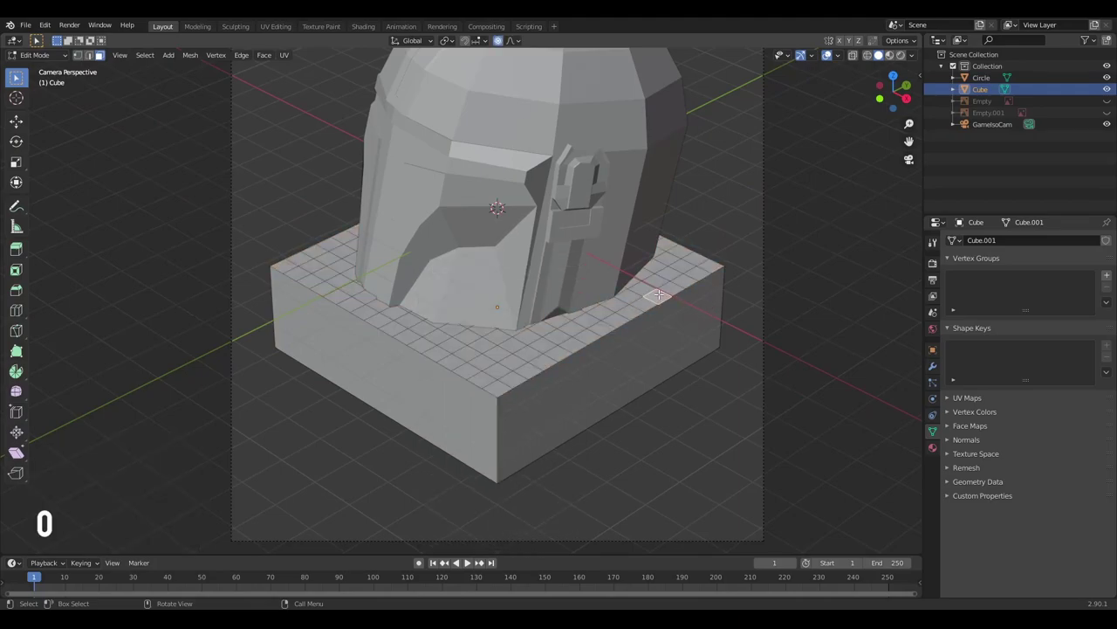
key("g")
left_click(672, 277)
left_click(679, 252)
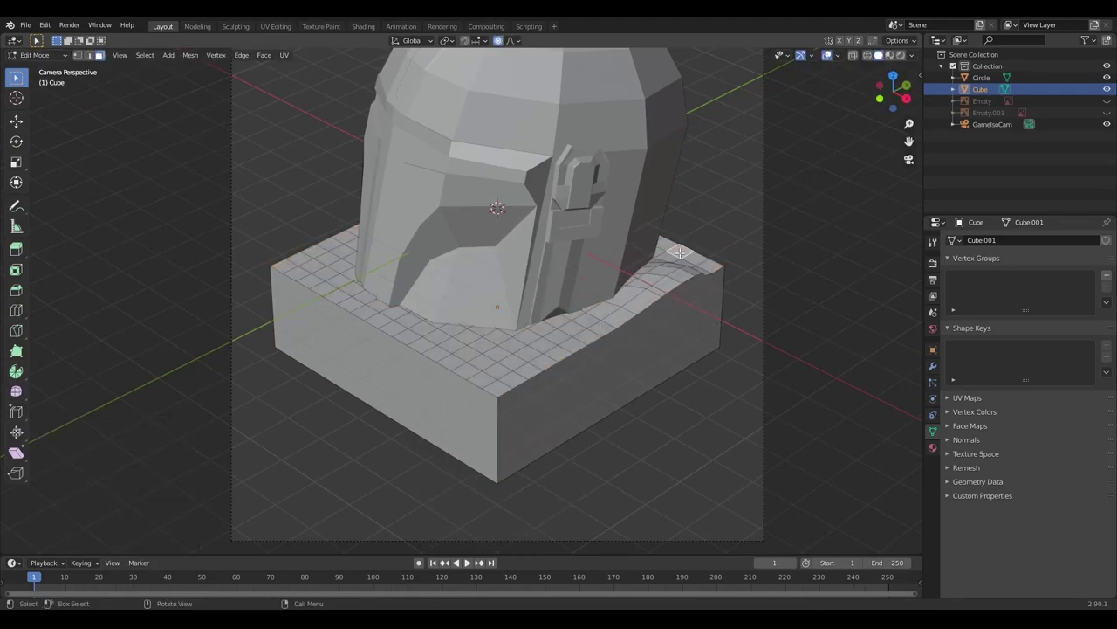
key("g")
left_click(681, 255)
key("g")
left_click(541, 337)
key("g")
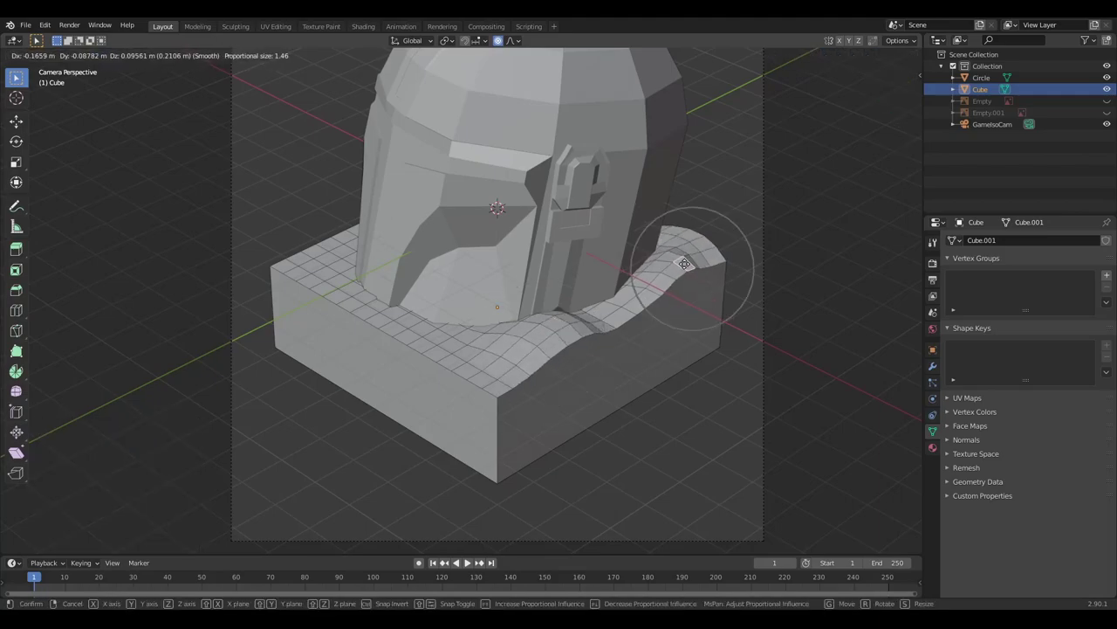
left_click(686, 264)
key("g")
left_click(602, 316)
key("g")
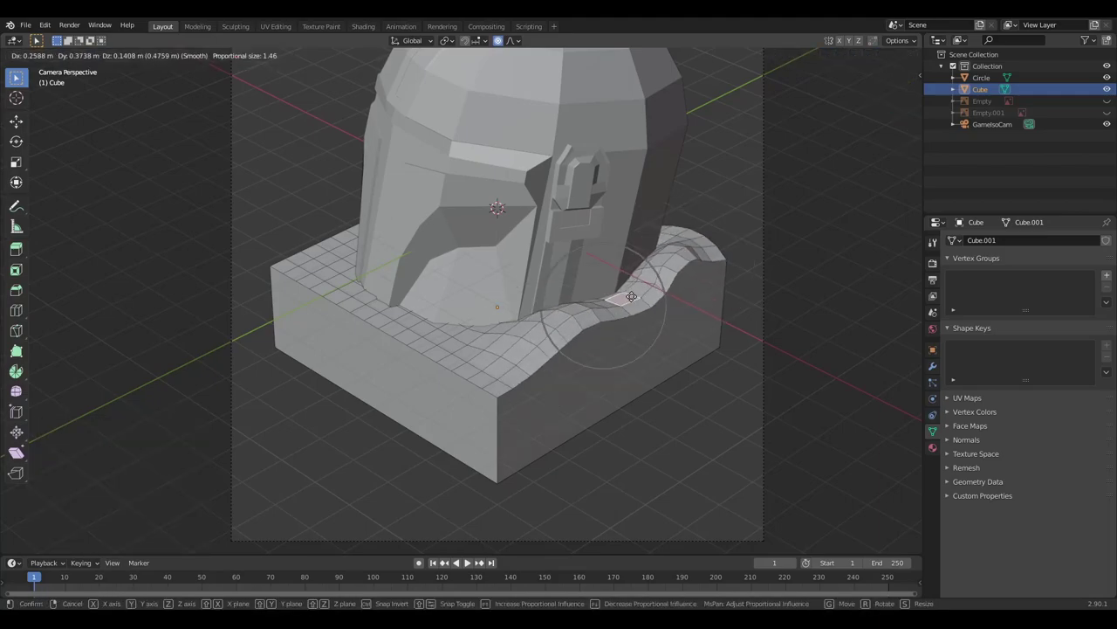
left_click(631, 297)
left_click(504, 347)
key("g")
key("Escape")
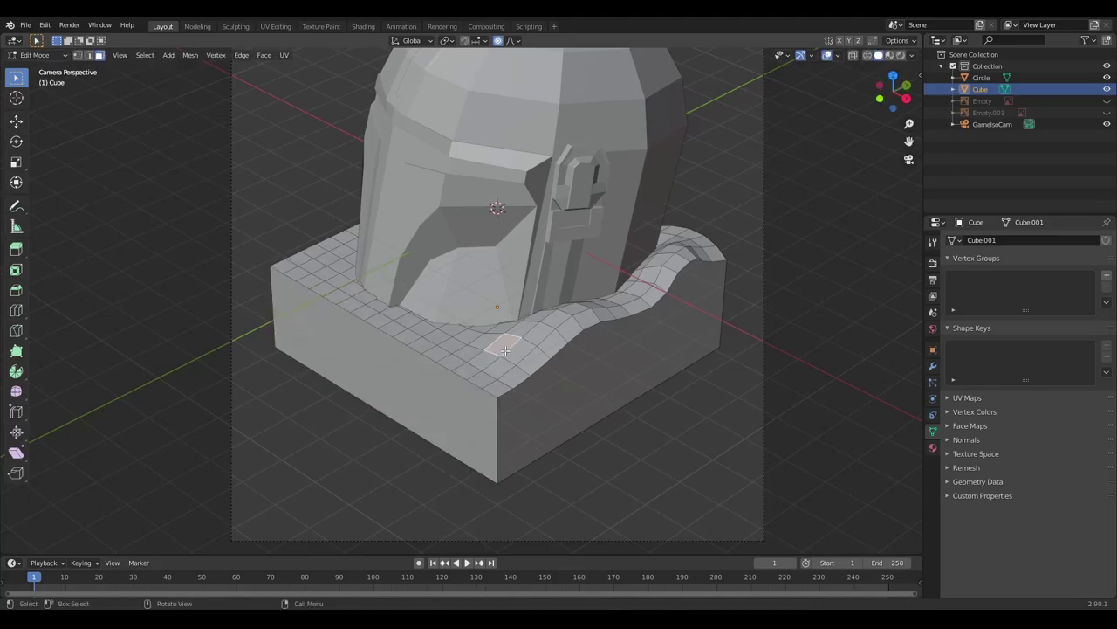
Step: Raise smooth bumps on the left side of the base top with proportional moves
key("g")
left_click(450, 327)
key("g")
left_click(377, 311)
key("g")
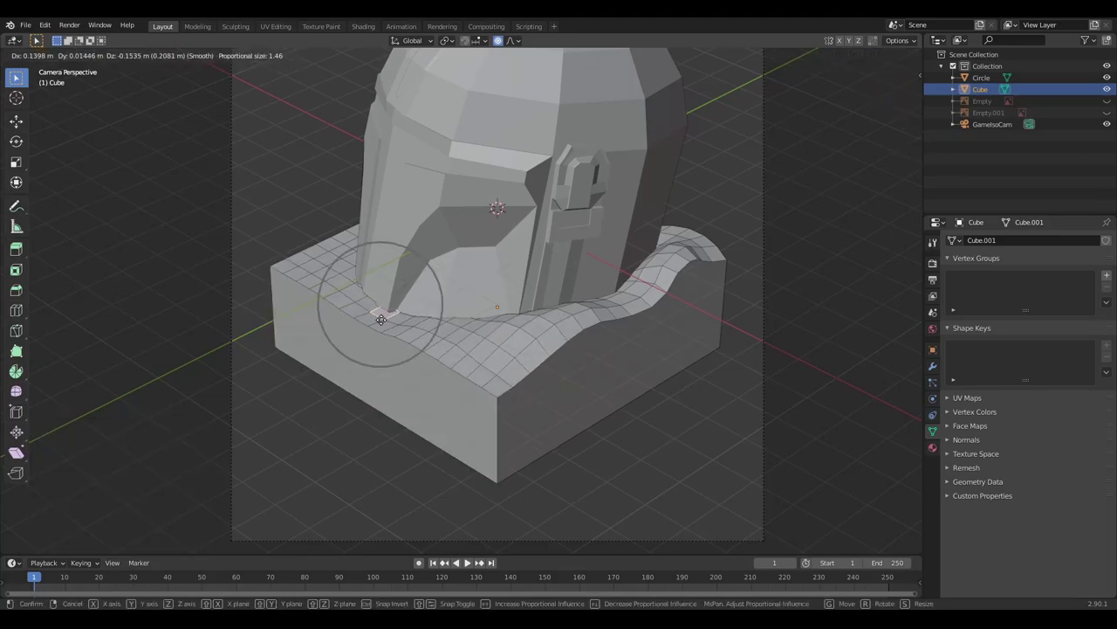
left_click(376, 314)
key("g")
left_click(347, 283)
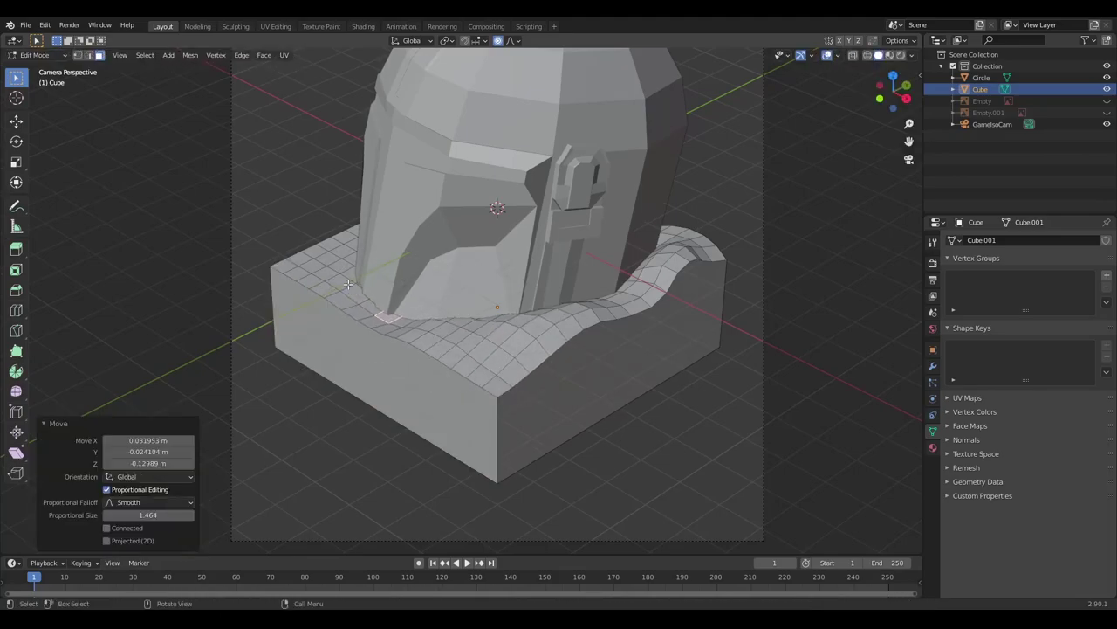
key("g")
left_click(349, 243)
key("g")
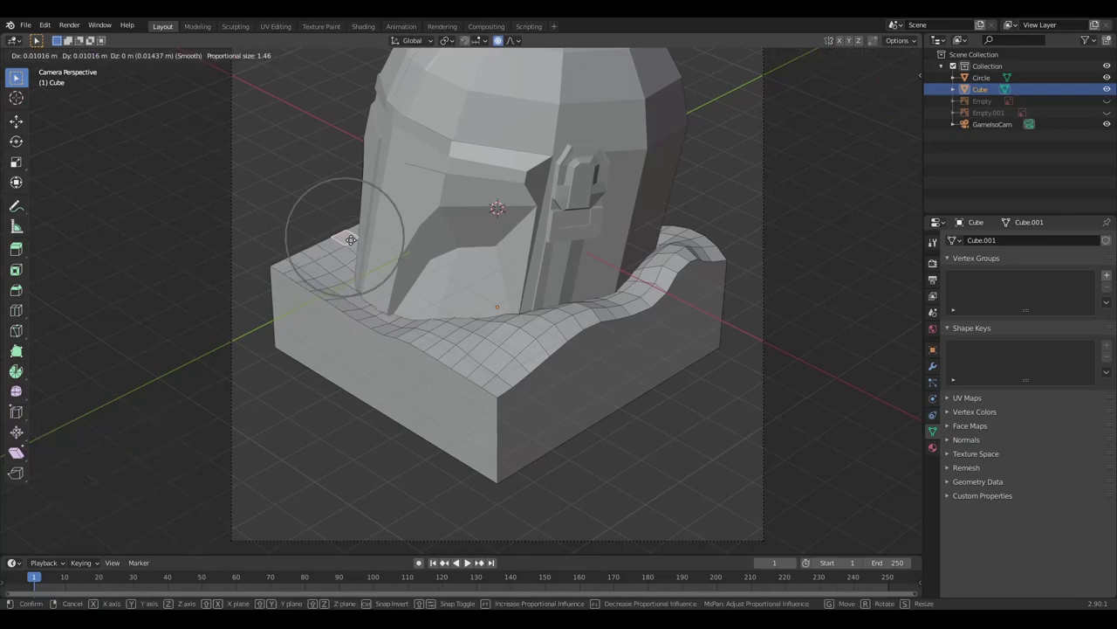
left_click(348, 241)
key("g")
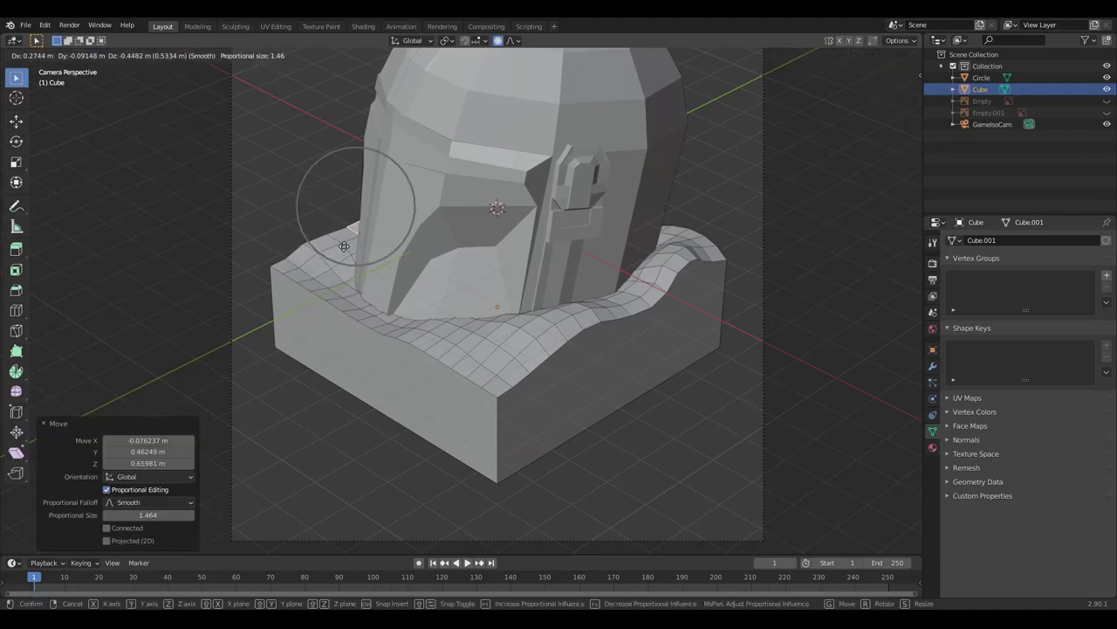
left_click(344, 246)
Step: Reshape the top-left corner and the central area of the wavy top surface
left_click(281, 277)
key("g")
right_click(281, 271)
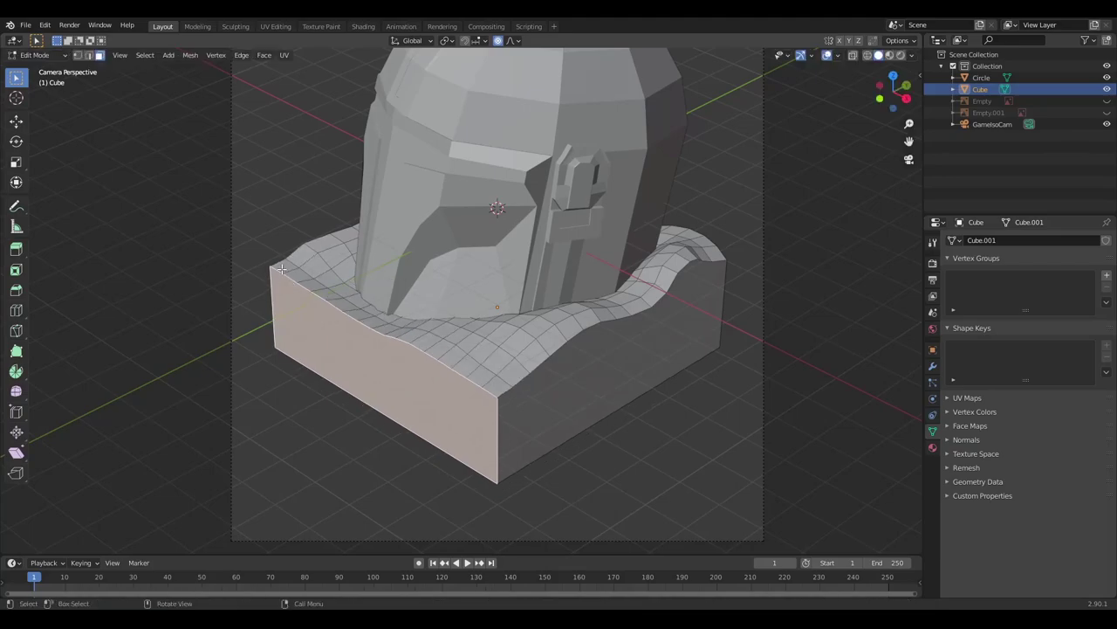
left_click(288, 276)
key("g")
left_click(498, 355)
left_click(541, 351)
key("g")
left_click(554, 354)
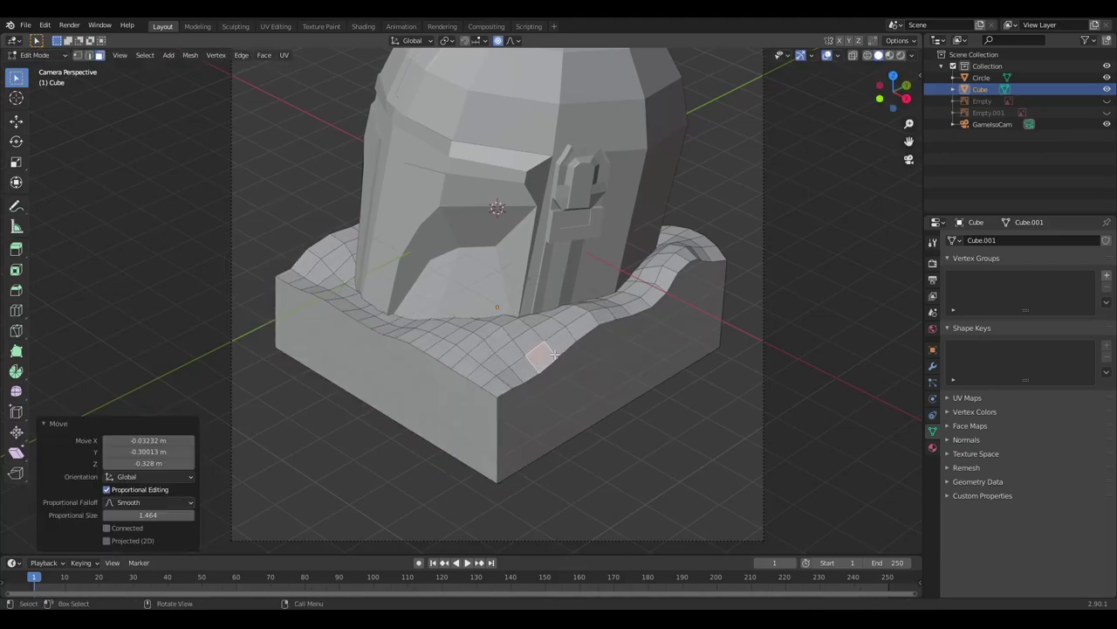
key("g")
left_click(653, 305)
Step: Flatten the right and front side faces of the base with LoopTools Flatten
left_click(694, 311)
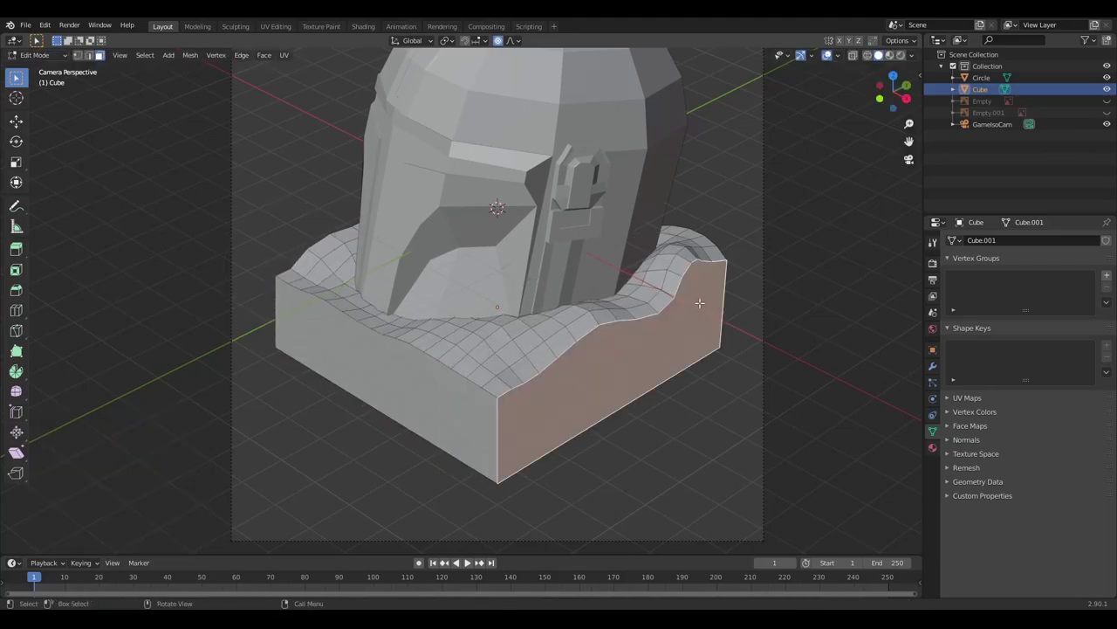
right_click(690, 306)
left_click(768, 302)
right_click(342, 336)
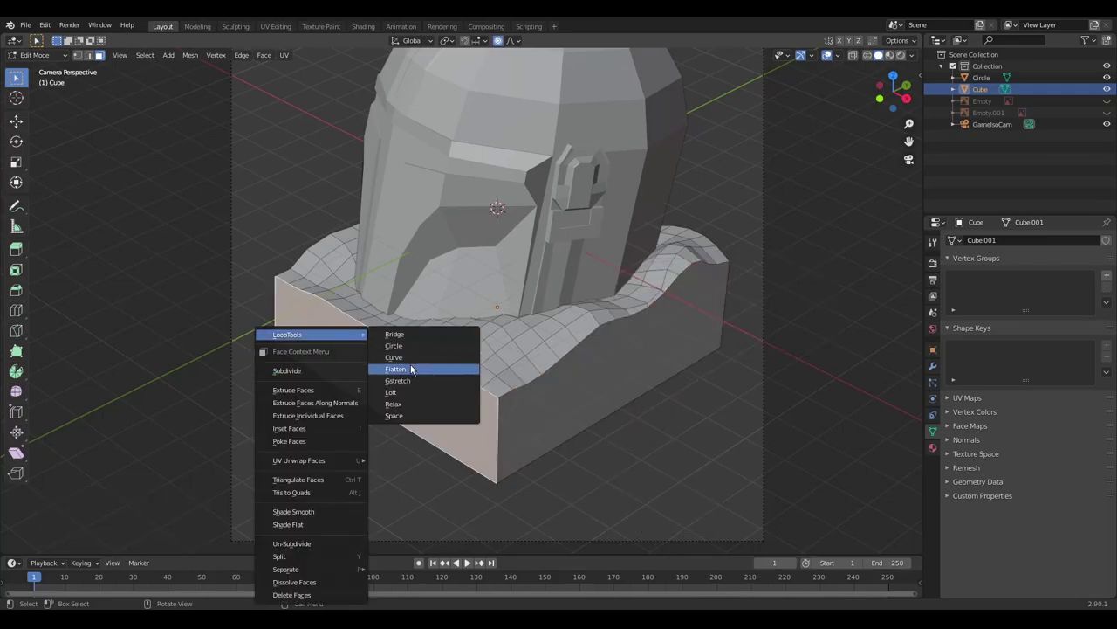
left_click(410, 368)
Step: Return to Object Mode and select the helmet together with the base
key("Tab")
key("shift+a")
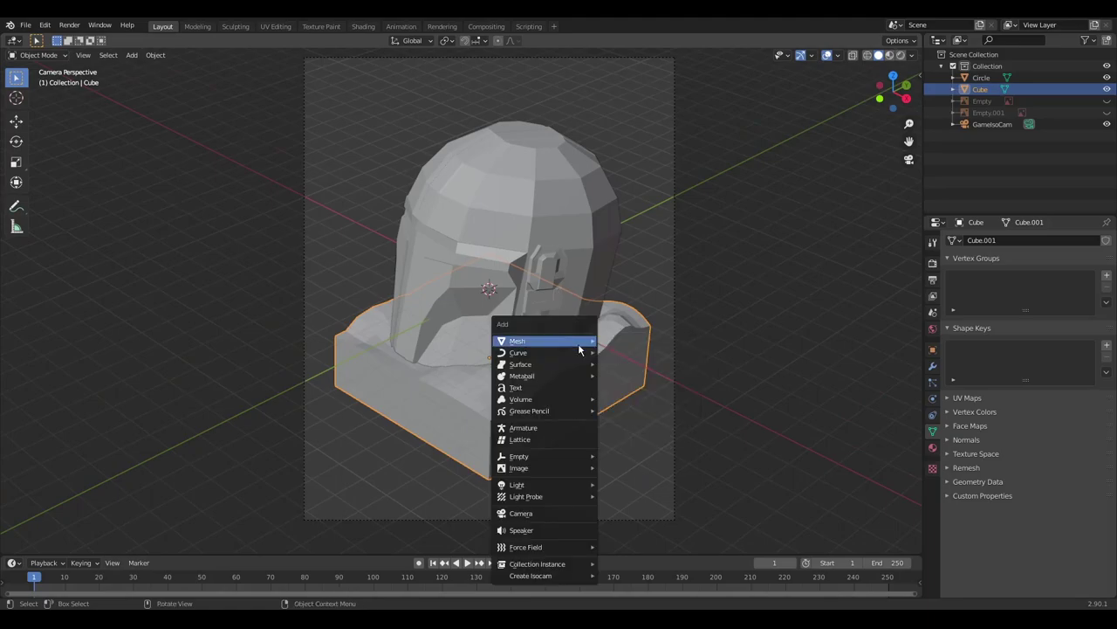
scroll(524, 210, "down", 4)
left_click(503, 268, "shift")
scroll(502, 268, "up", 1)
Step: Raise the helmet and base about 0.25 m along Z
scroll(561, 276, "up", 1)
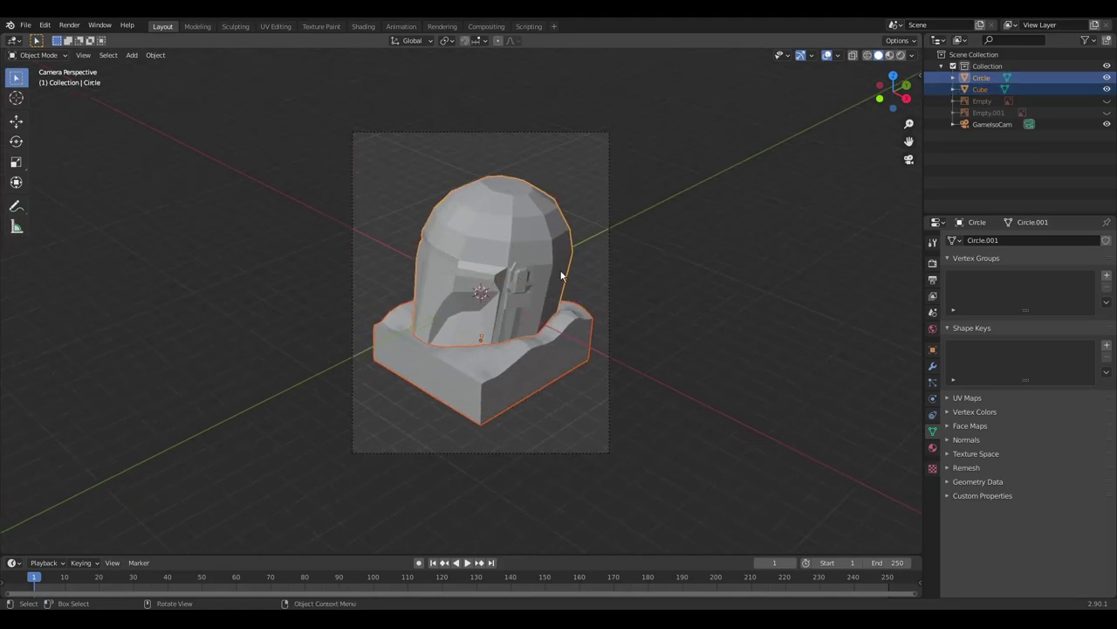
key("g")
key("z")
left_click(567, 273)
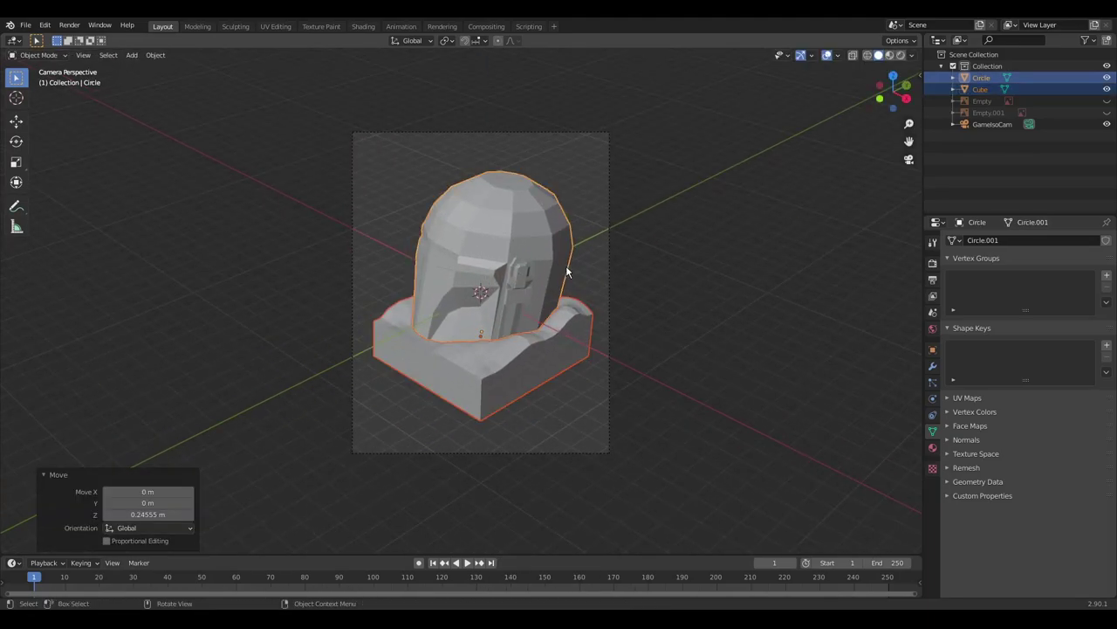
Step: Add a plane, scale it by 35.611 and lower it 3.8365 m as the ground
key("shift+a")
left_click(605, 267)
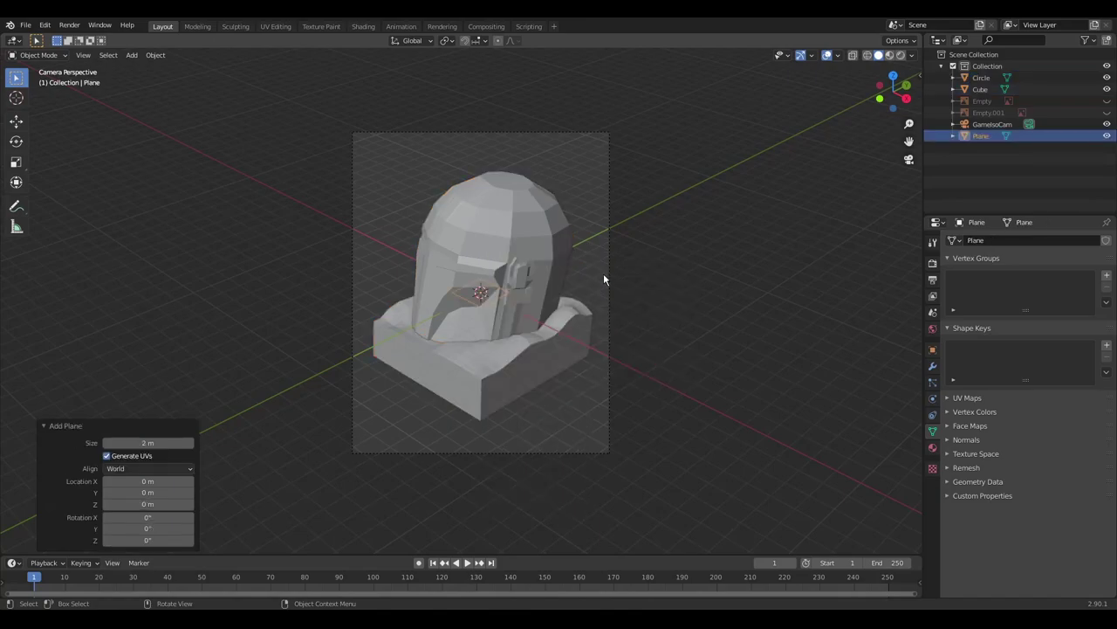
key("s")
left_click(587, 147)
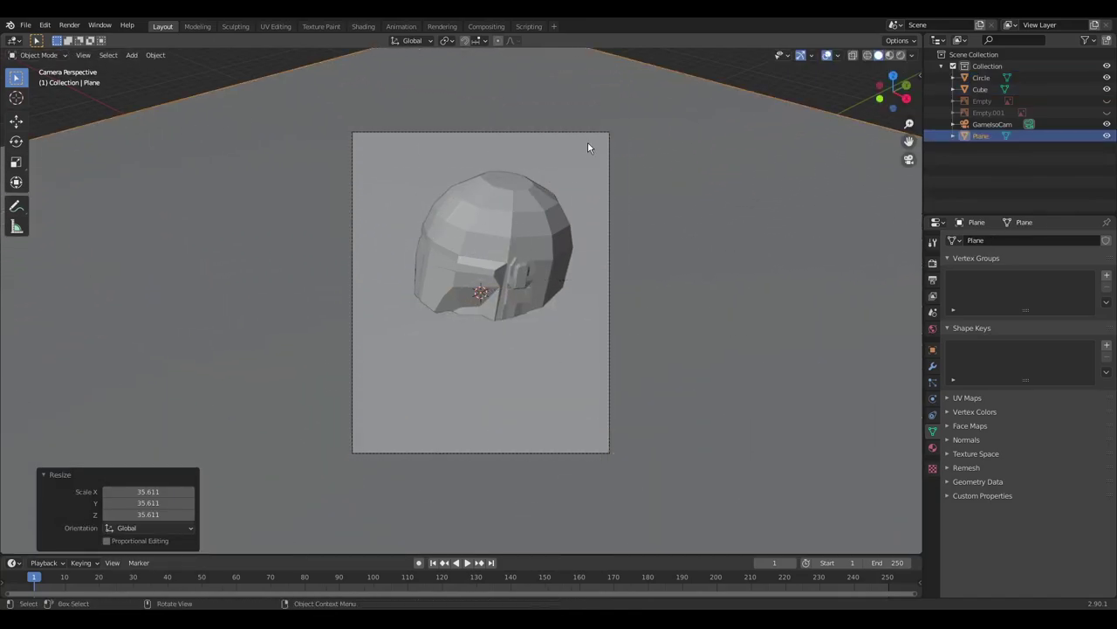
key("g")
key("z")
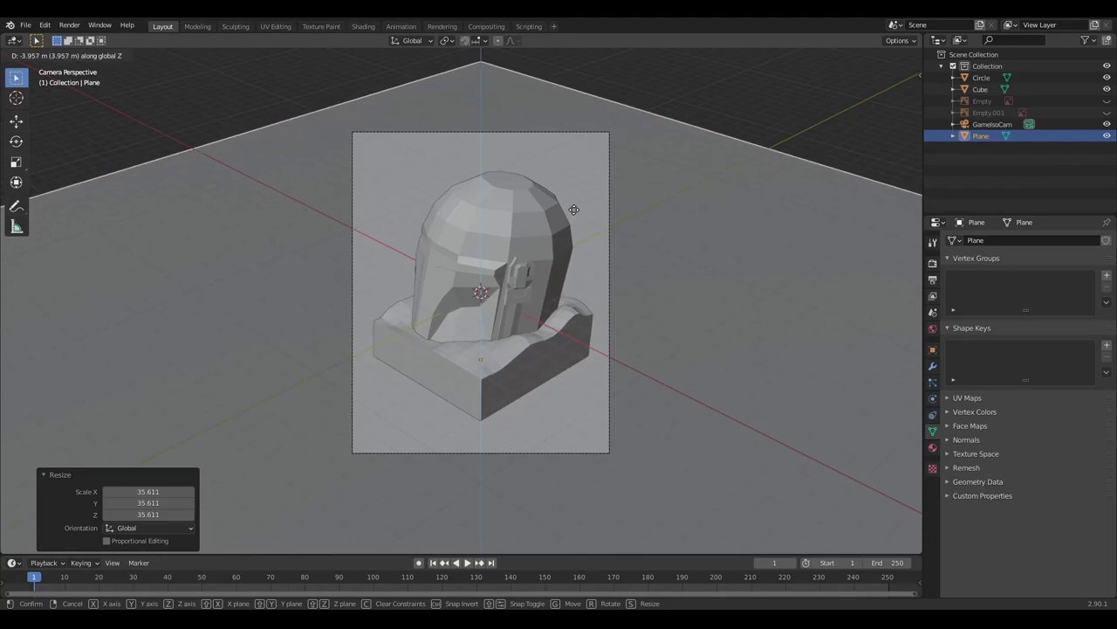
left_click(580, 205)
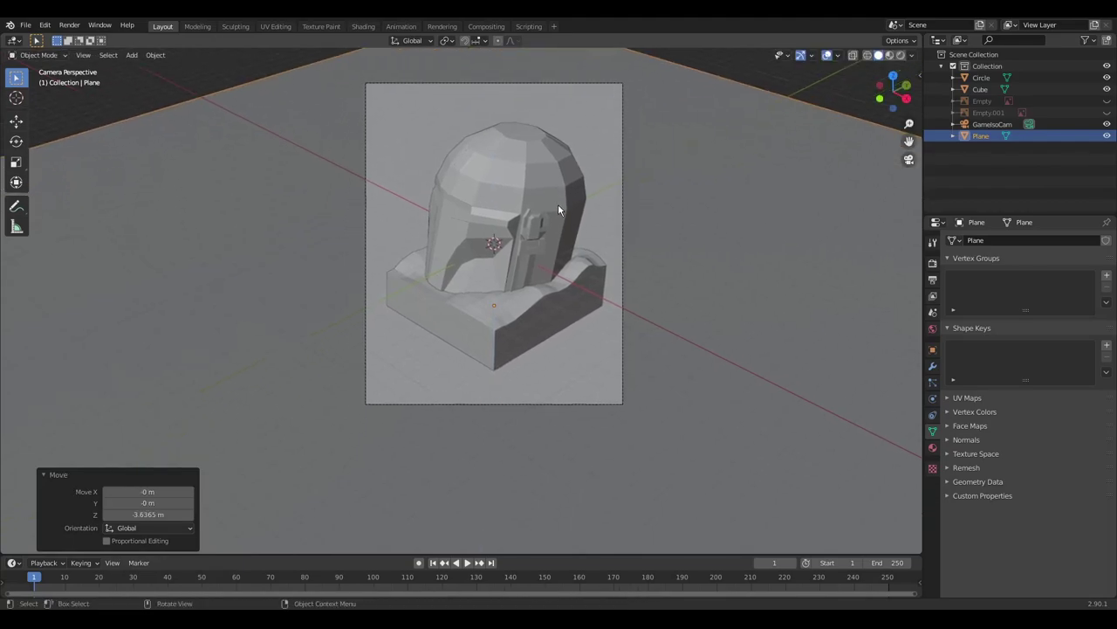
key("shift+a")
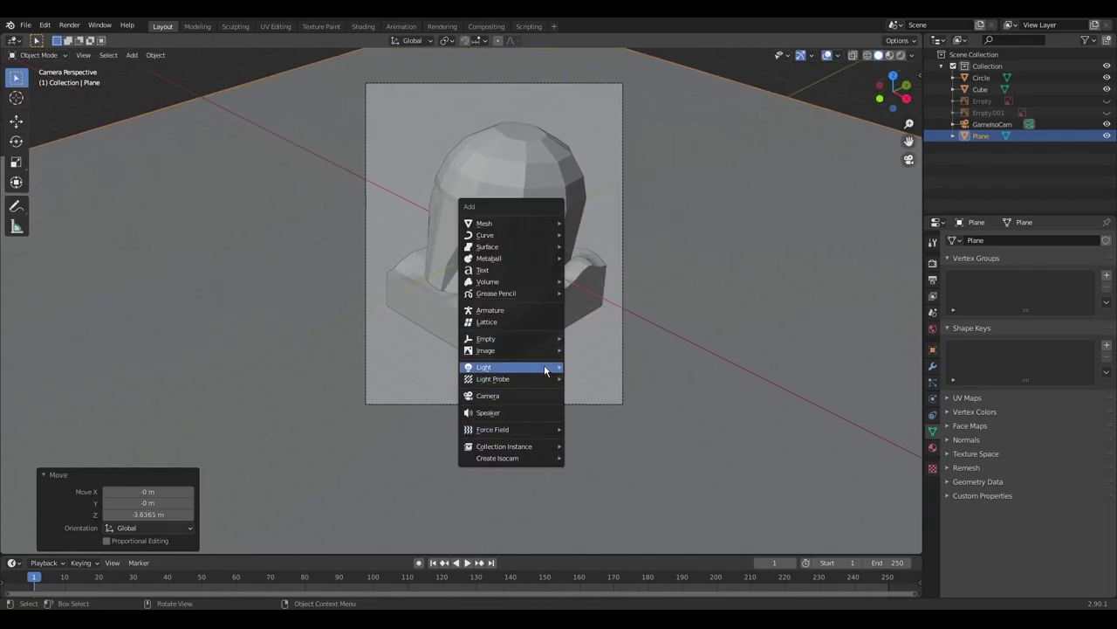
Step: Add an area light beside the helmet and place three duplicates around it
left_click(582, 404)
middle_click_drag(581, 402, 534, 380)
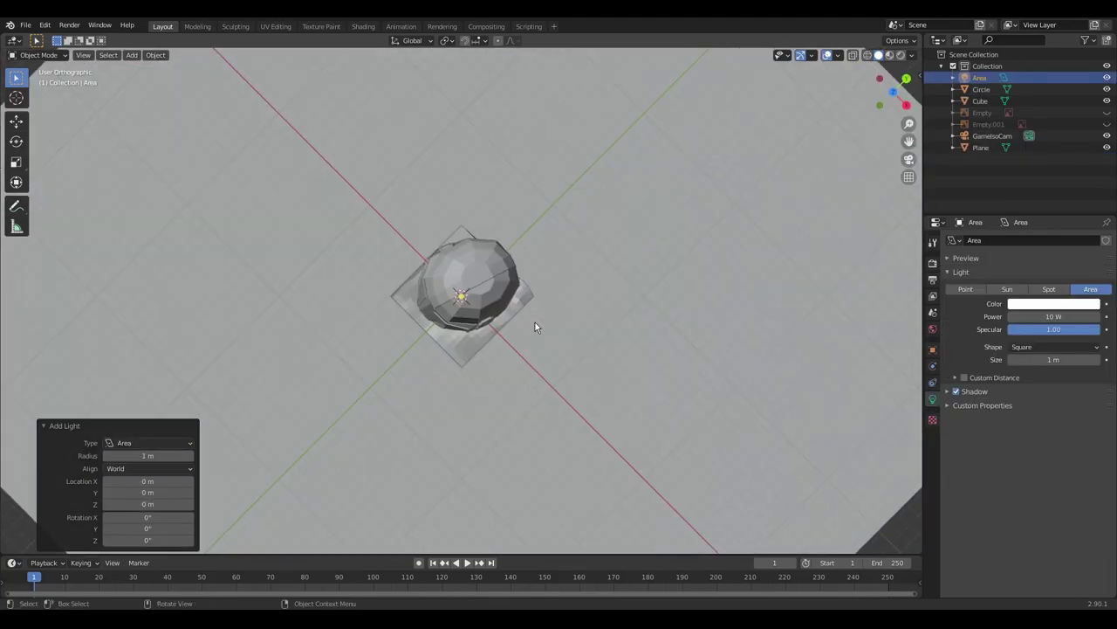
key("g")
left_click(411, 323)
key("shift+d")
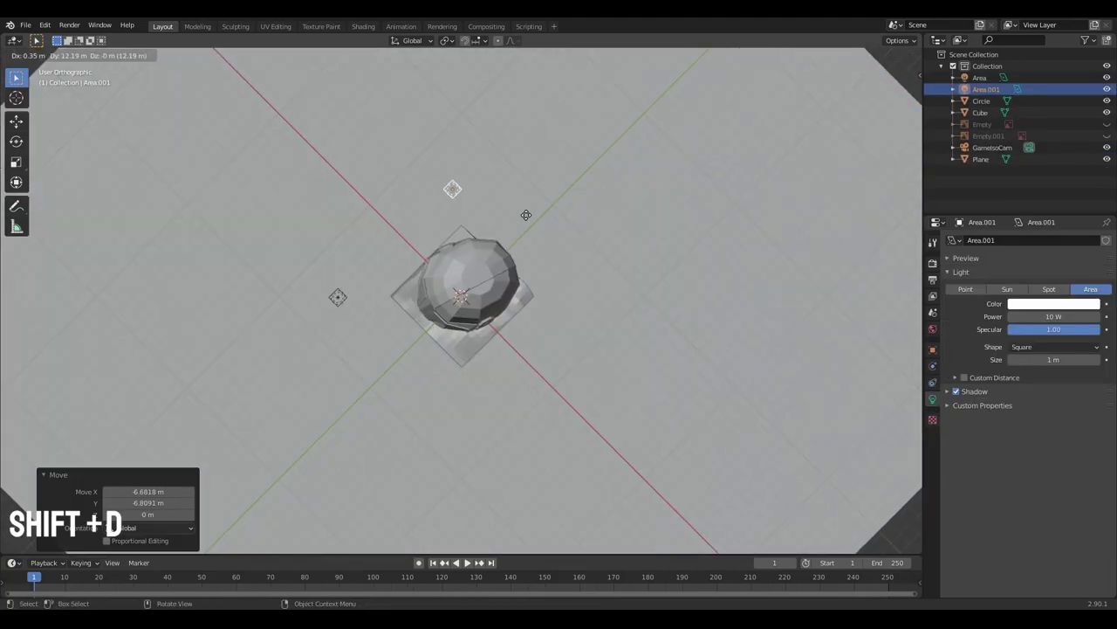
left_click(539, 197)
key("shift+d")
left_click(651, 317)
key("shift+d")
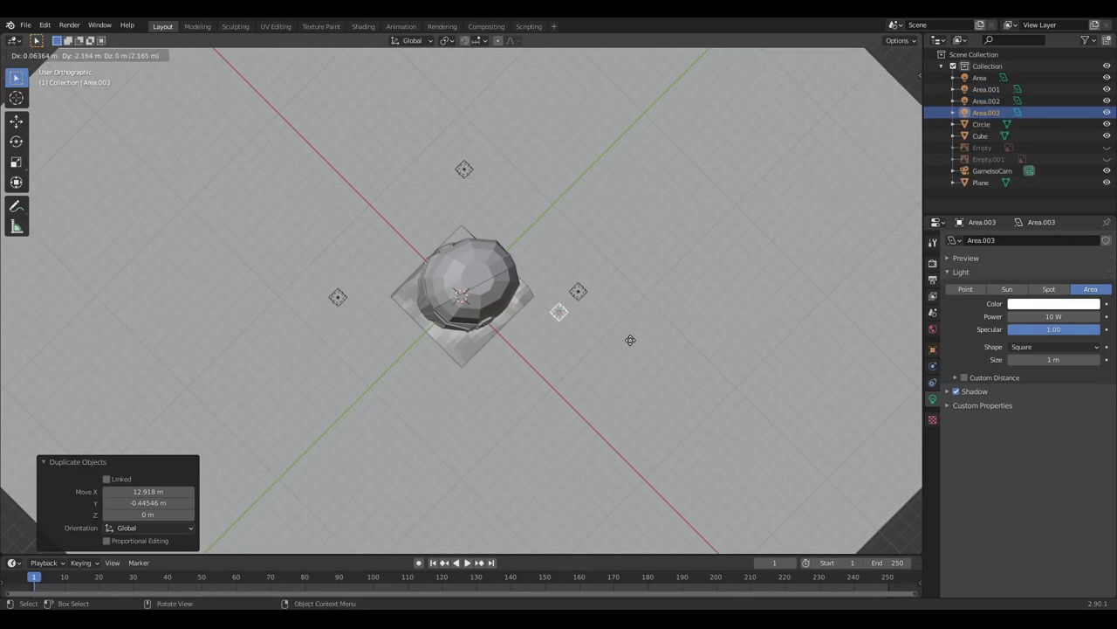
left_click(578, 398)
Step: Switch to rendered shading, then rotate and move the left area light to aim at the bust
mouse_move(578, 398)
middle_mouse_down()
mouse_move(458, 232)
mouse_move(477, 239)
middle_mouse_up()
key("z")
key("8")
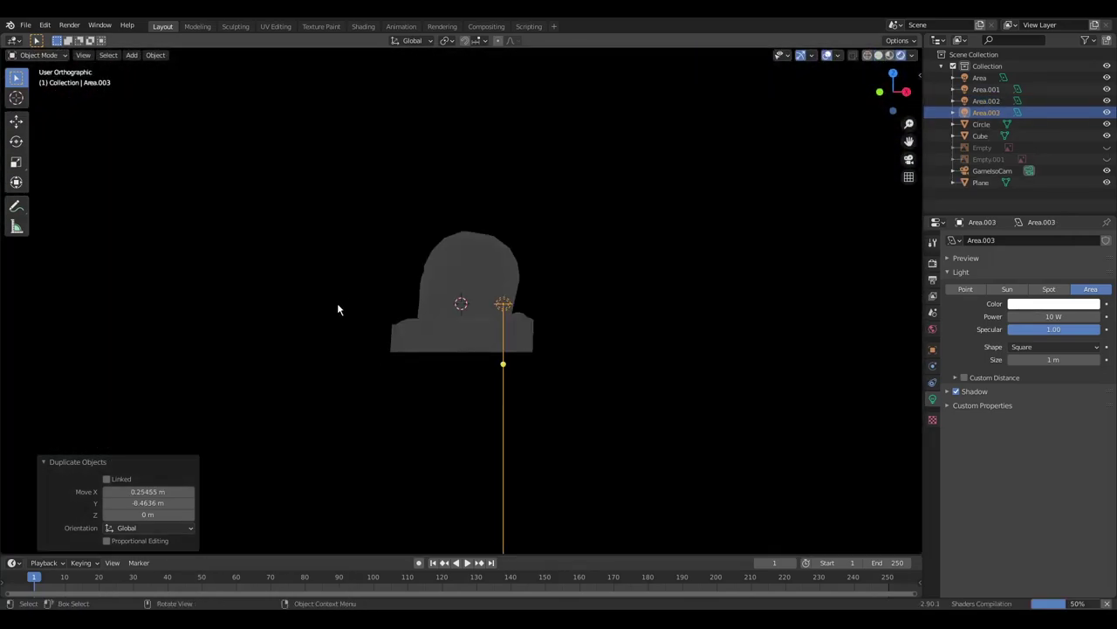
left_click(337, 303)
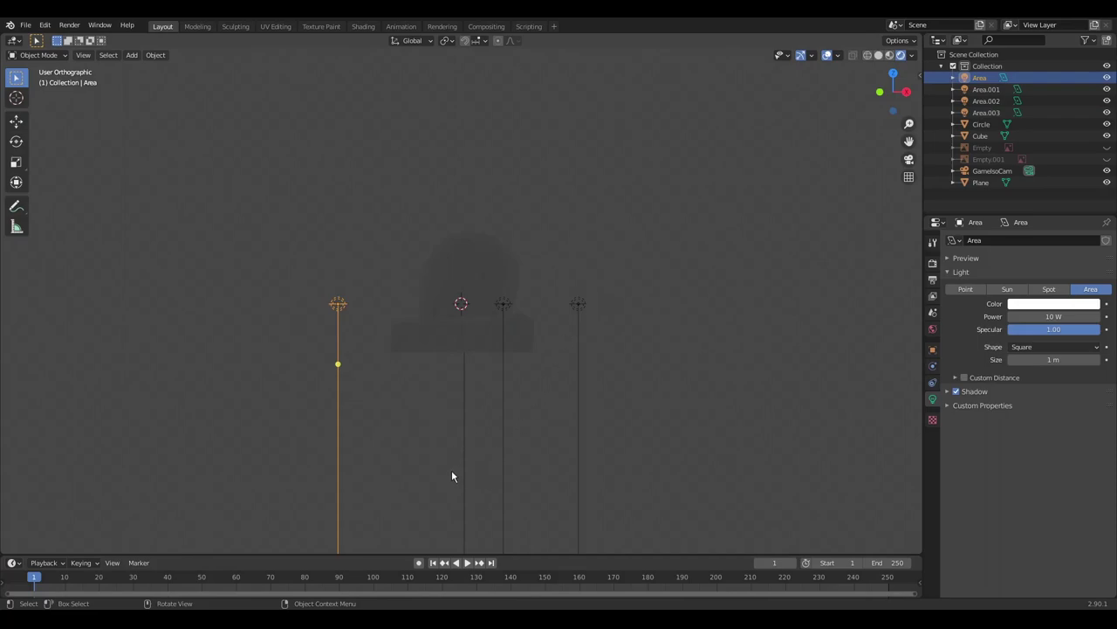
key("r")
left_click(559, 273)
key("g")
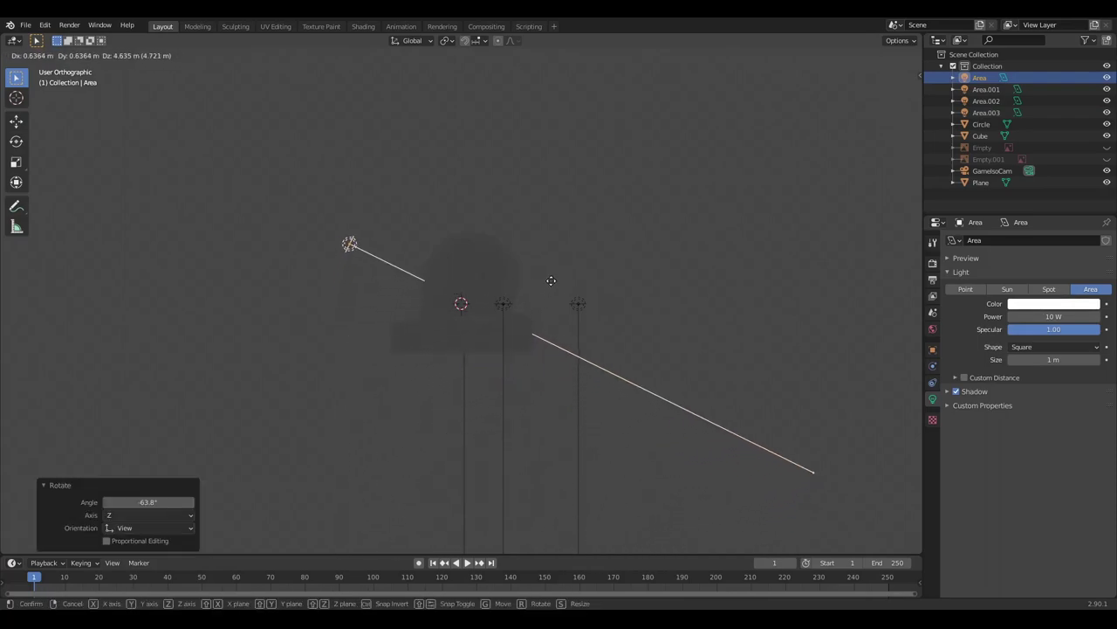
left_click(551, 280)
key("g")
left_click(549, 293)
key("r")
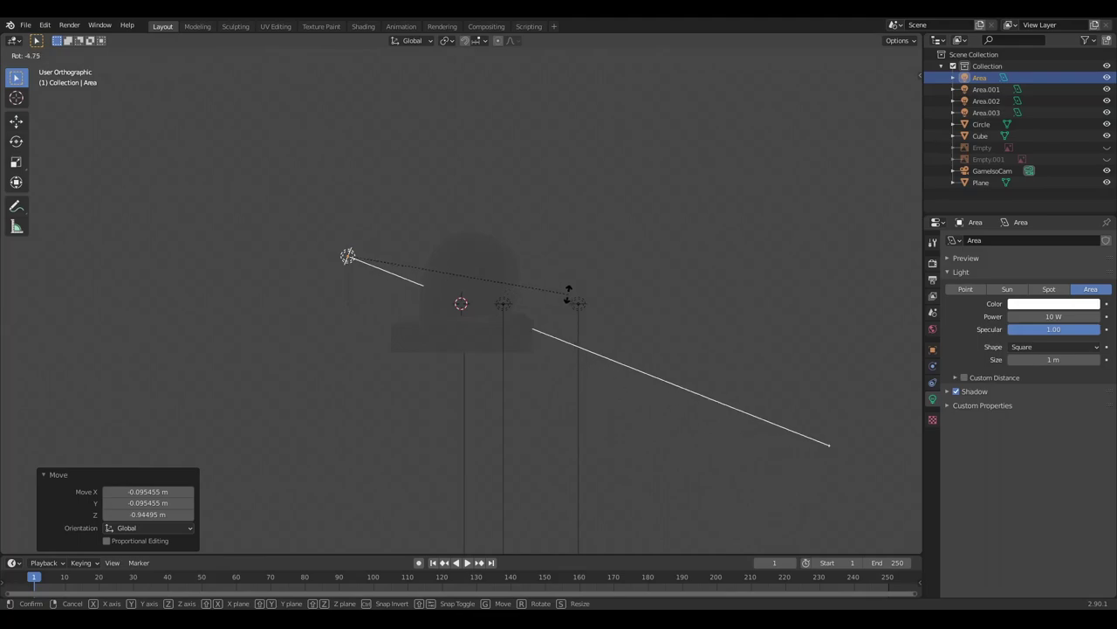
left_click(568, 293)
Step: Set the left light's colour to pale yellow and its power to 2300 W
left_click(1048, 303)
type("FFF1")
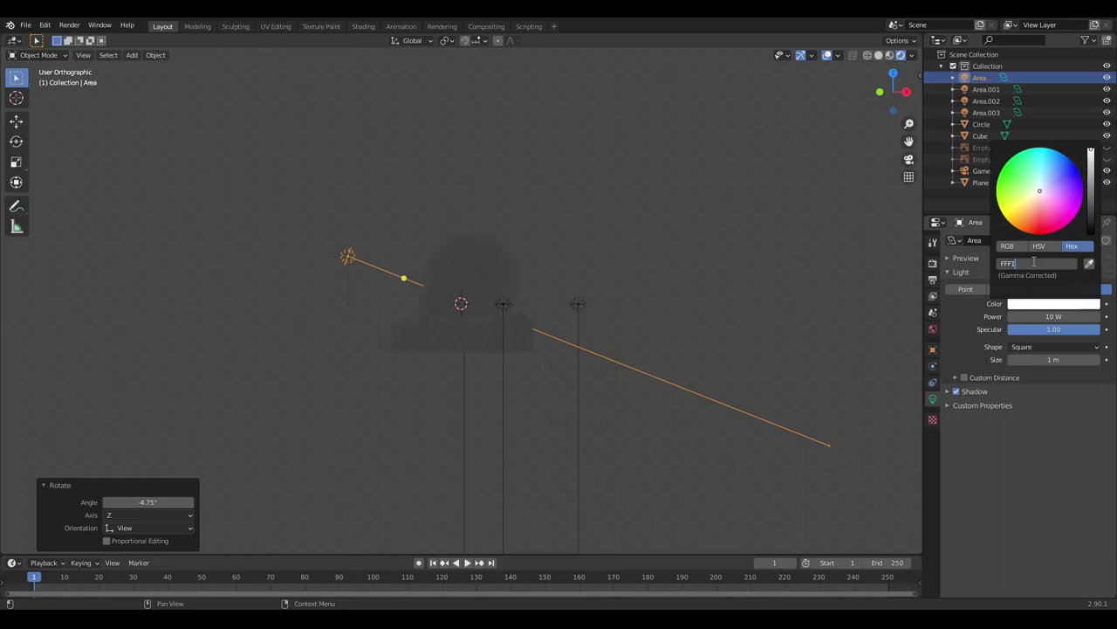
type("B")
key("Return")
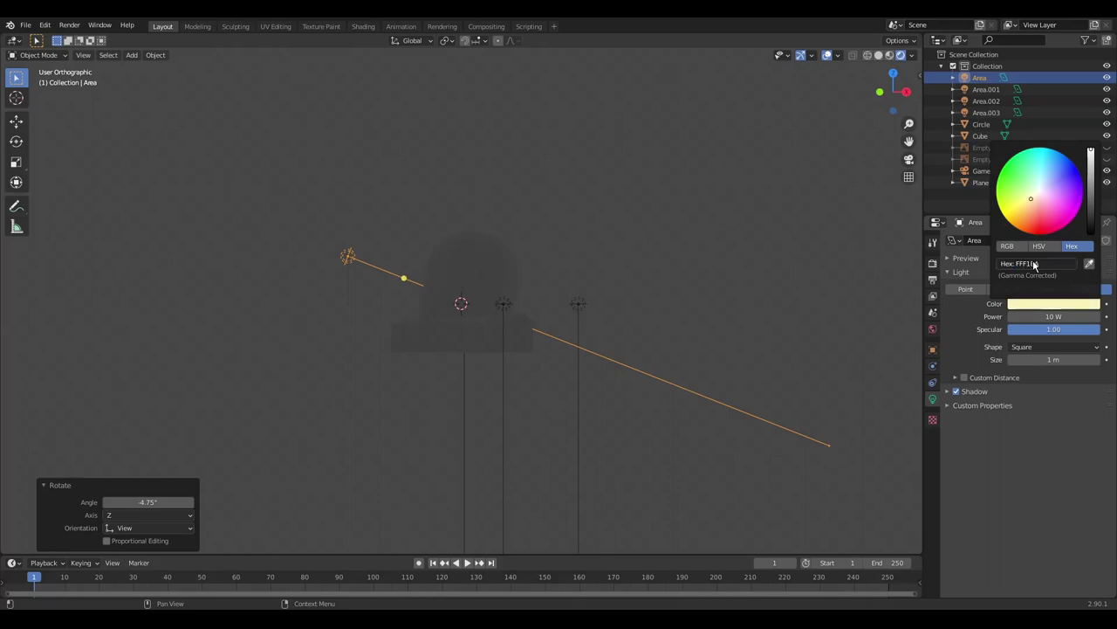
left_click(1054, 316)
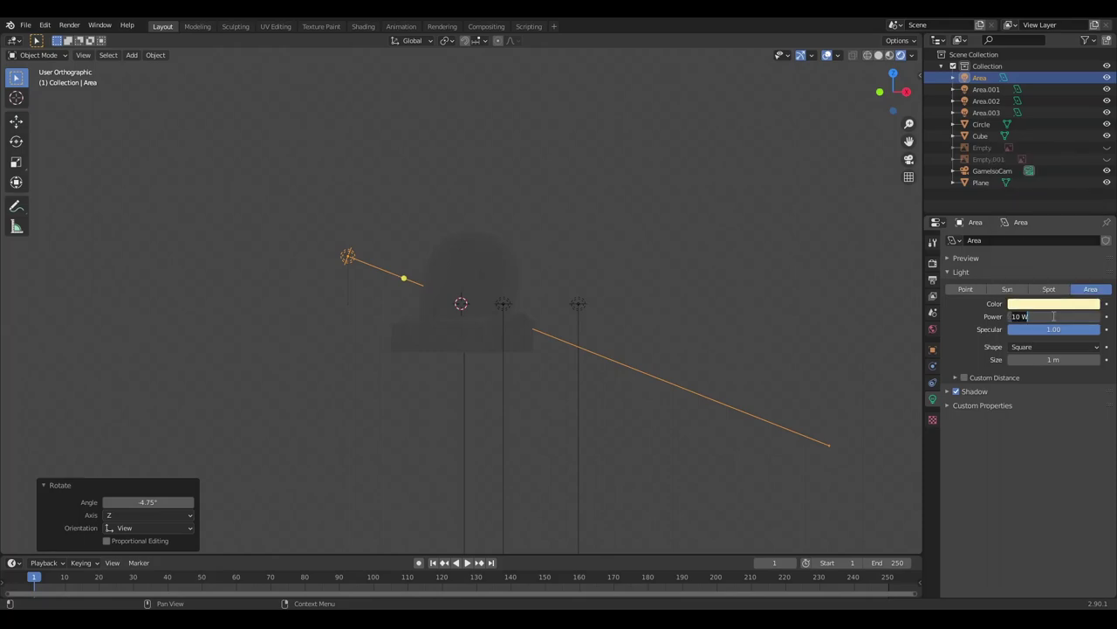
type("2300")
key("Return")
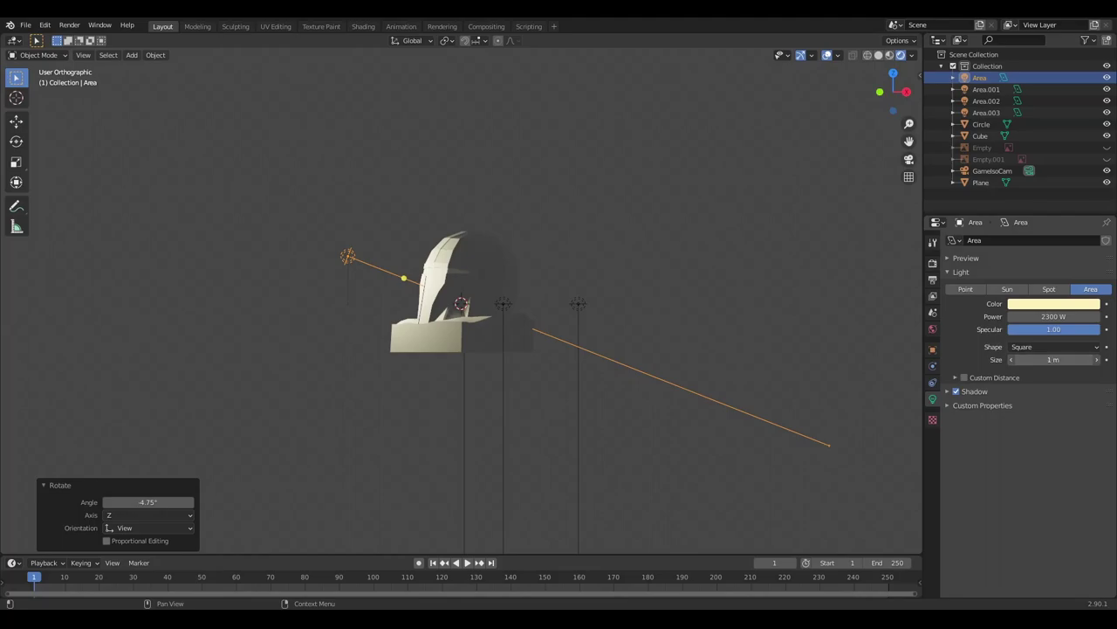
left_click(578, 304)
Step: Aim Area.002 at the bust and set it to 850 W with a 3 m size
key("r")
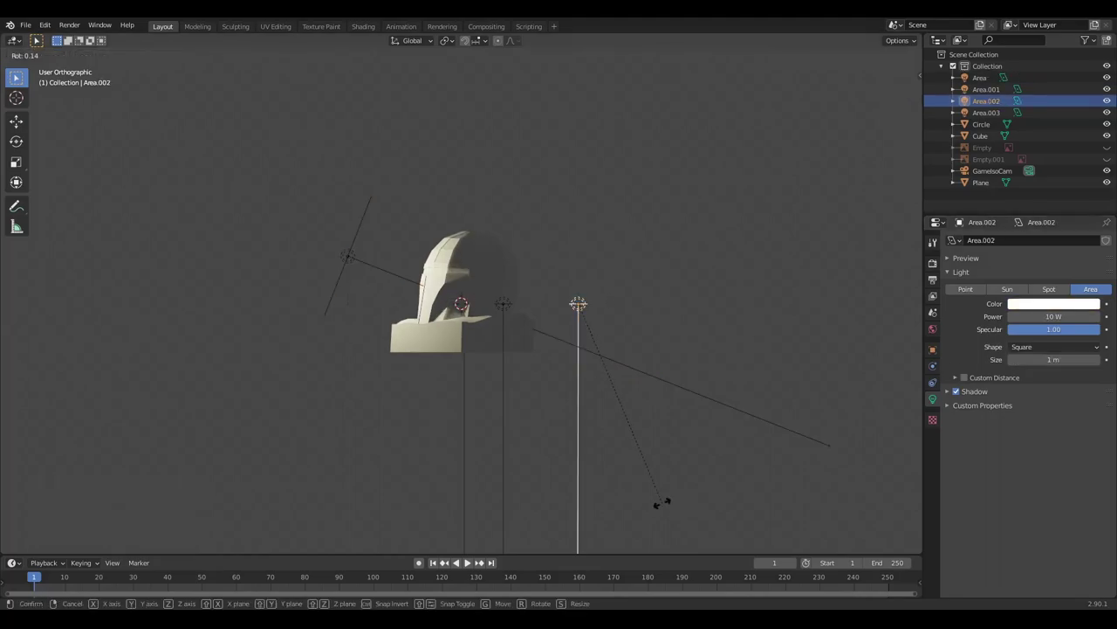
left_click(524, 309)
key("g")
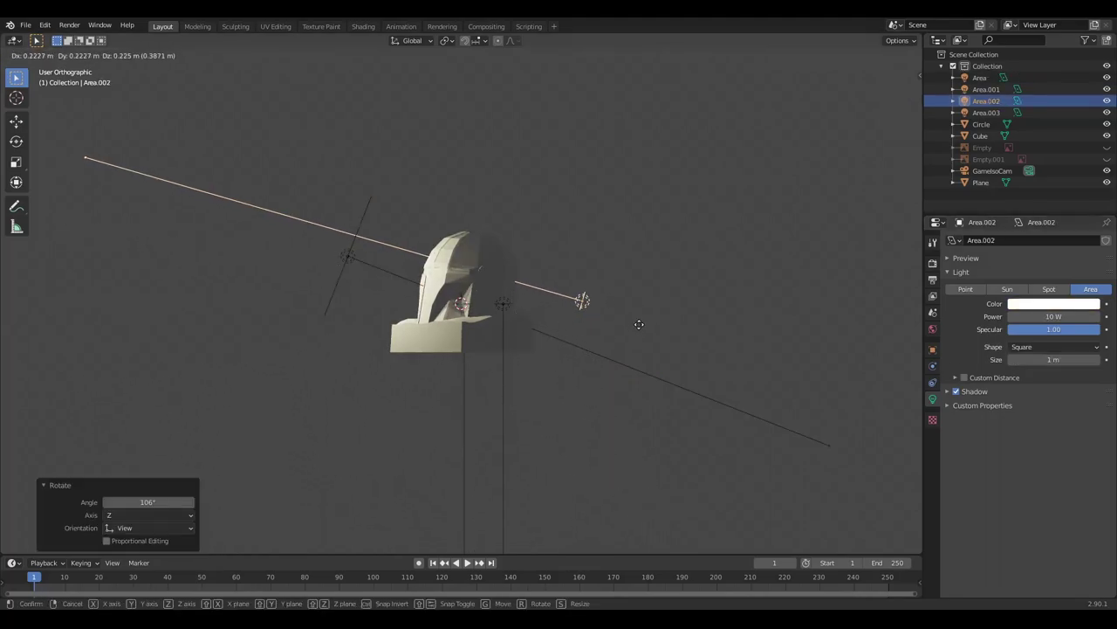
left_click(645, 316)
left_click(1057, 305)
type("97C4D")
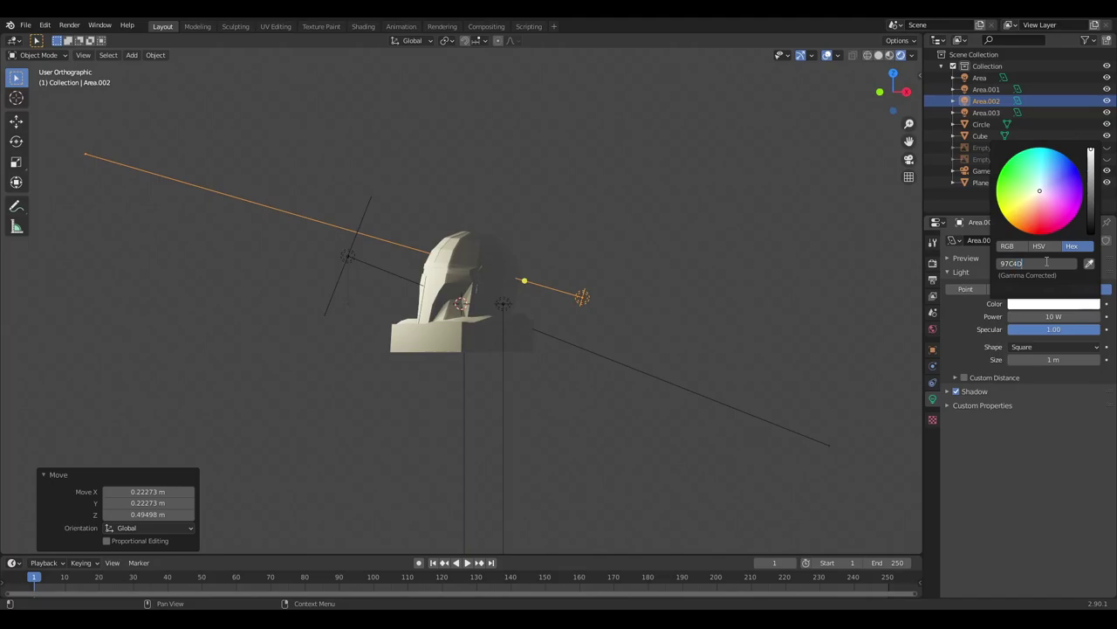
key("Return")
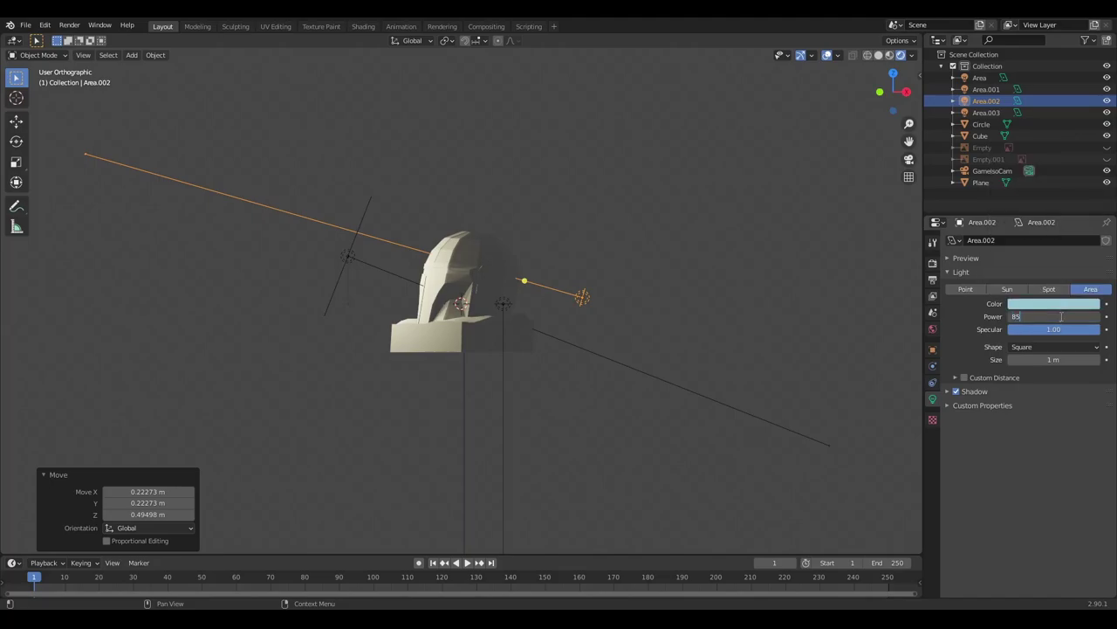
type("0")
key("Return")
type("3")
key("Return")
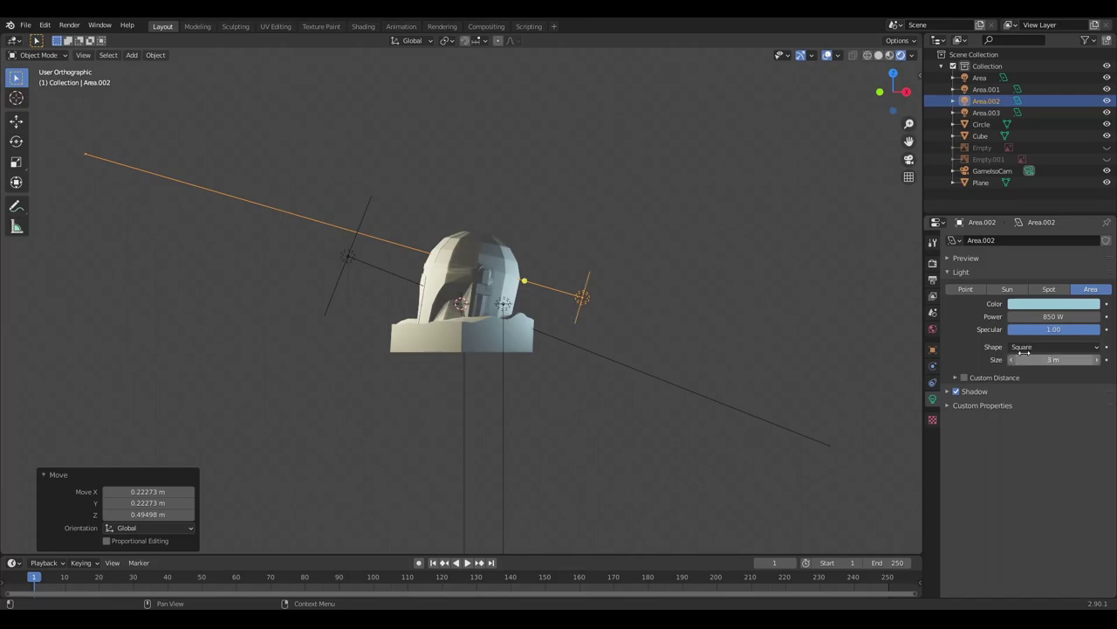
Step: Raise and angle Area.001, colour it pale cyan D4F6FF and set its power to 700 W
middle_click_drag(628, 288, 583, 321)
left_click(326, 338)
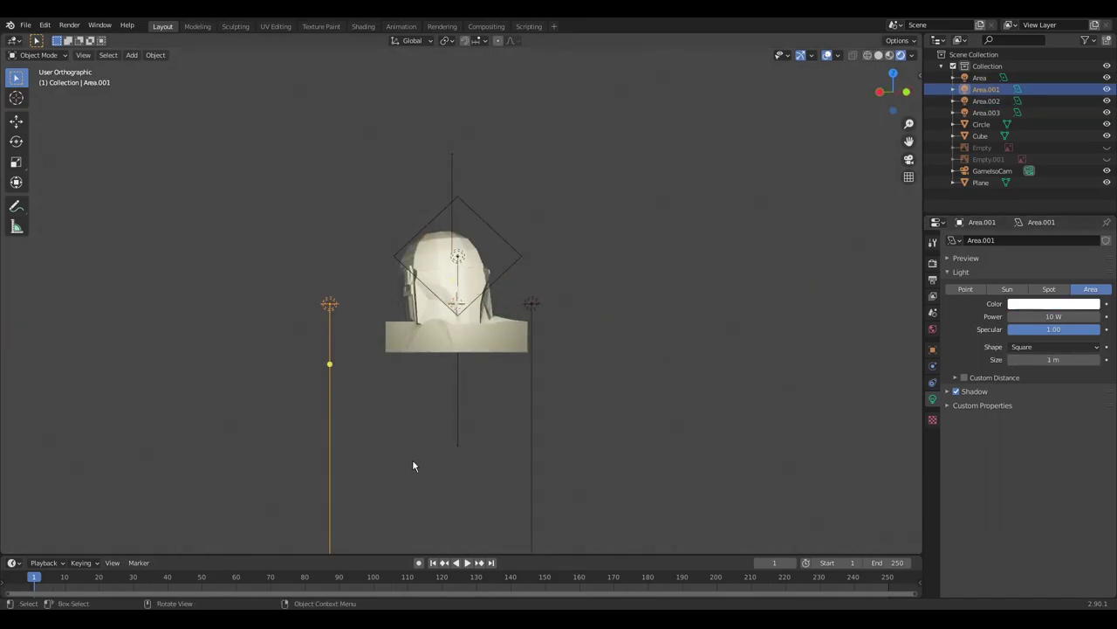
key("r")
key("g")
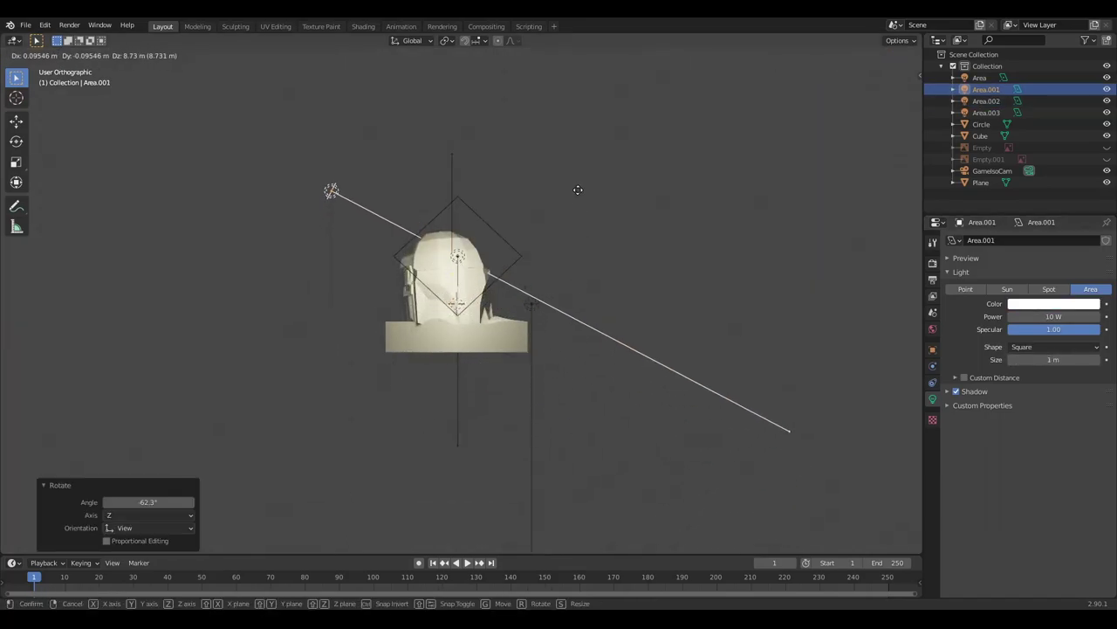
left_click(582, 200)
left_click(1054, 303)
type("D4F6")
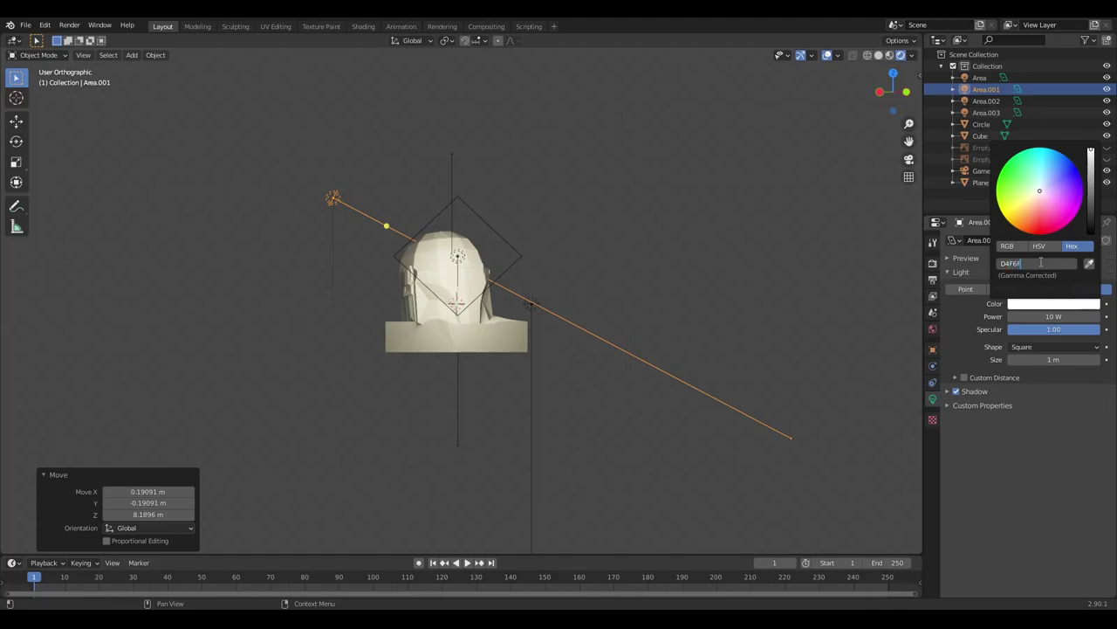
type("F")
key("Return")
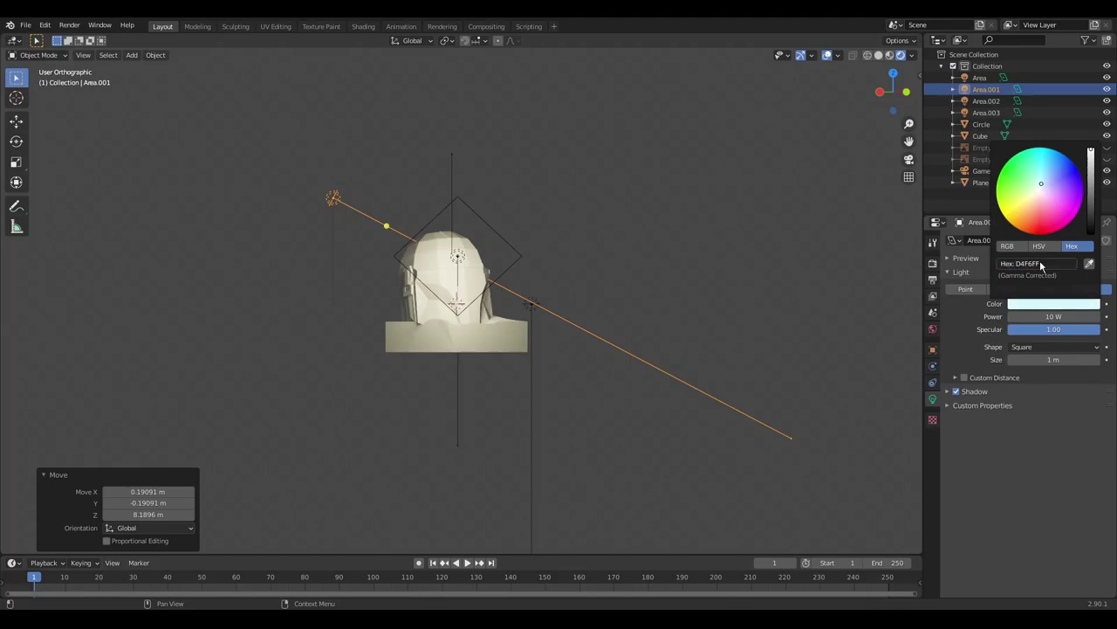
left_click(1046, 316)
type("700")
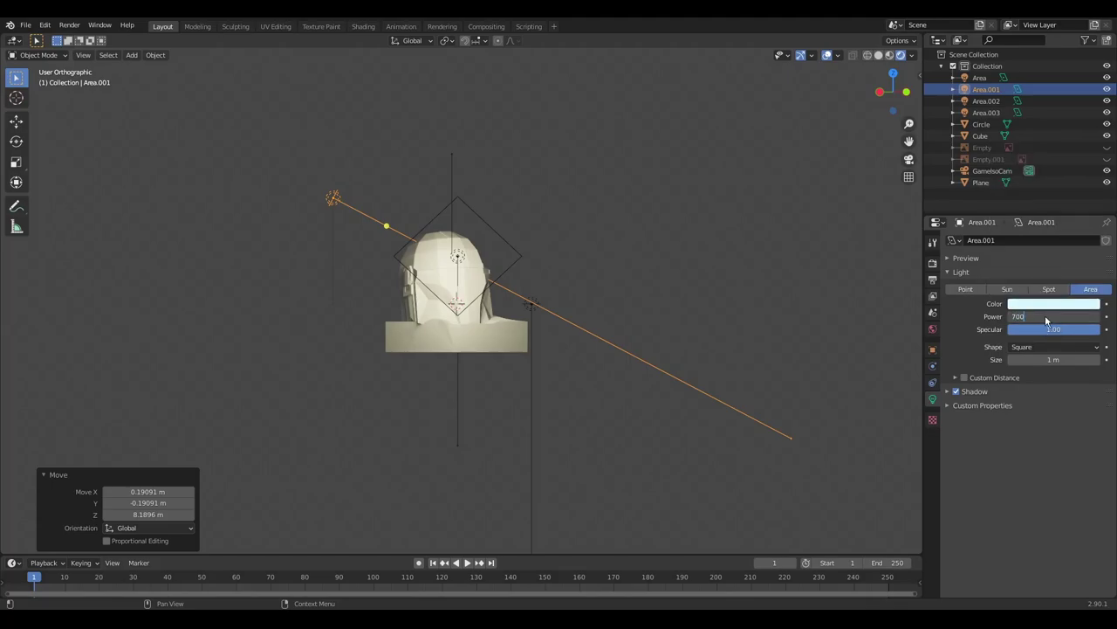
key("Return")
Step: Rotate Area.003, move it vertically to a new height, and lower its power to 200 W
left_click(521, 314)
key("r")
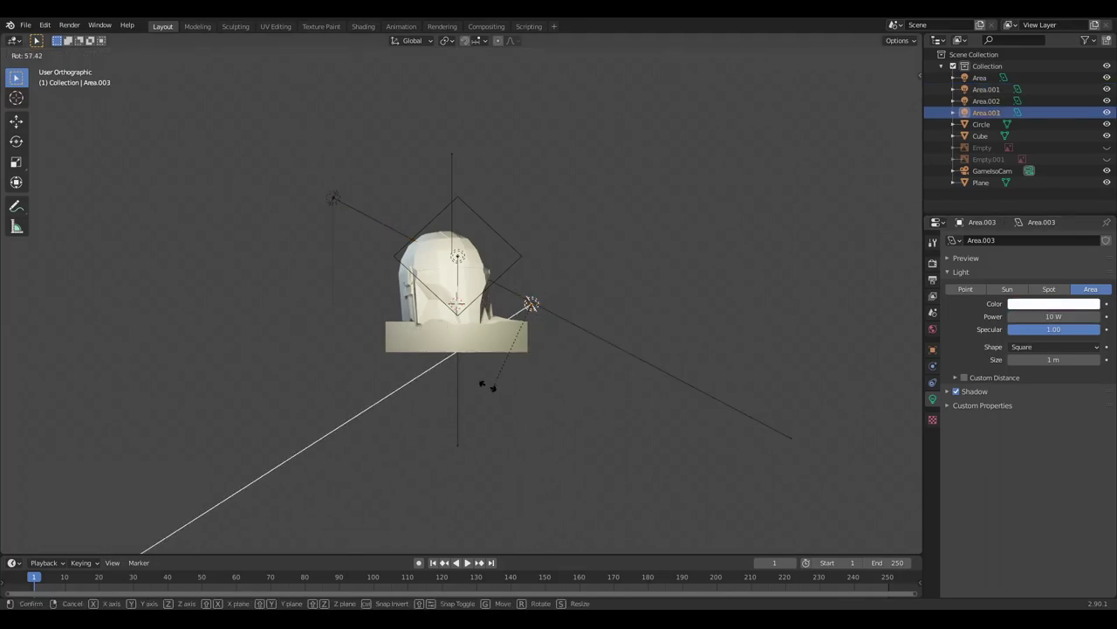
left_click(392, 262)
mouse_move(393, 262)
middle_mouse_down()
mouse_move(358, 352)
mouse_move(526, 288)
middle_mouse_up()
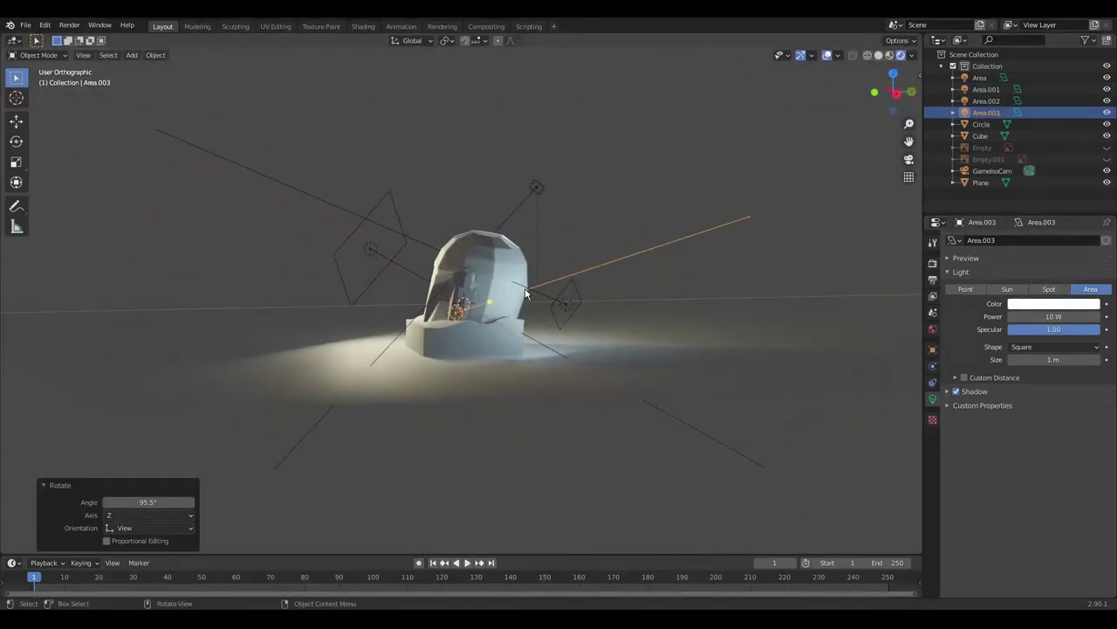
key("g")
key("z")
left_click(474, 316)
key("KP_0")
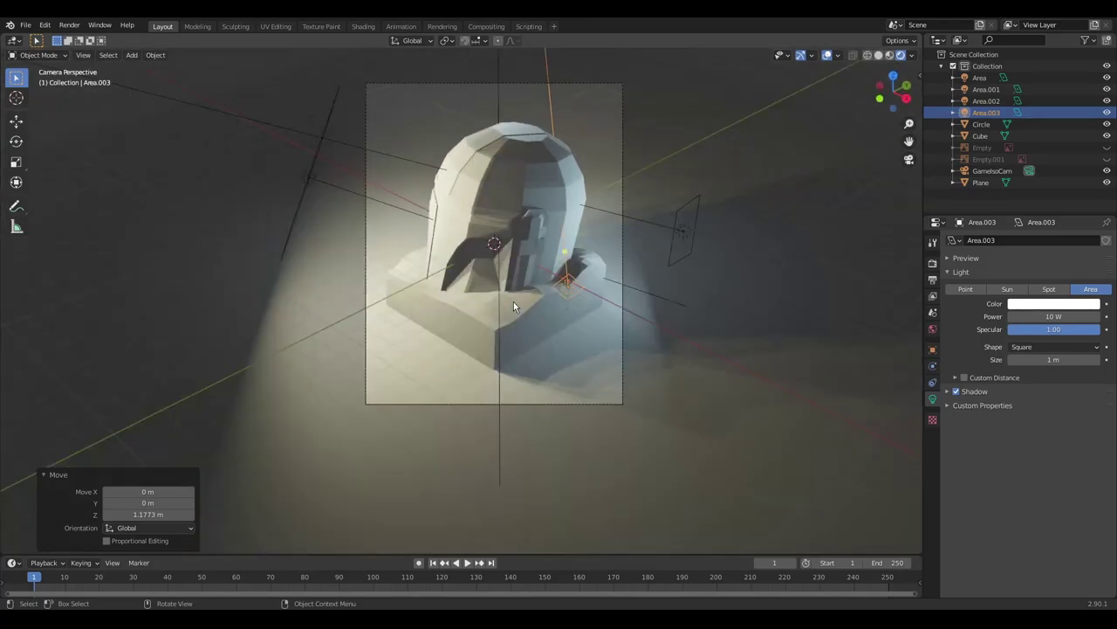
key("r")
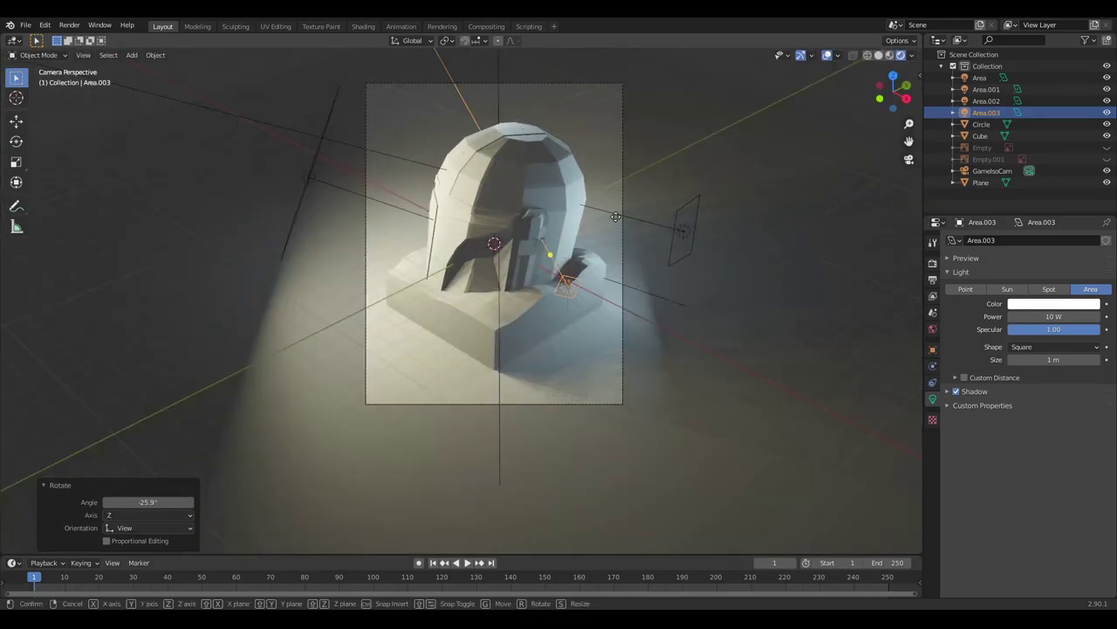
right_click(616, 217)
left_click(1049, 316)
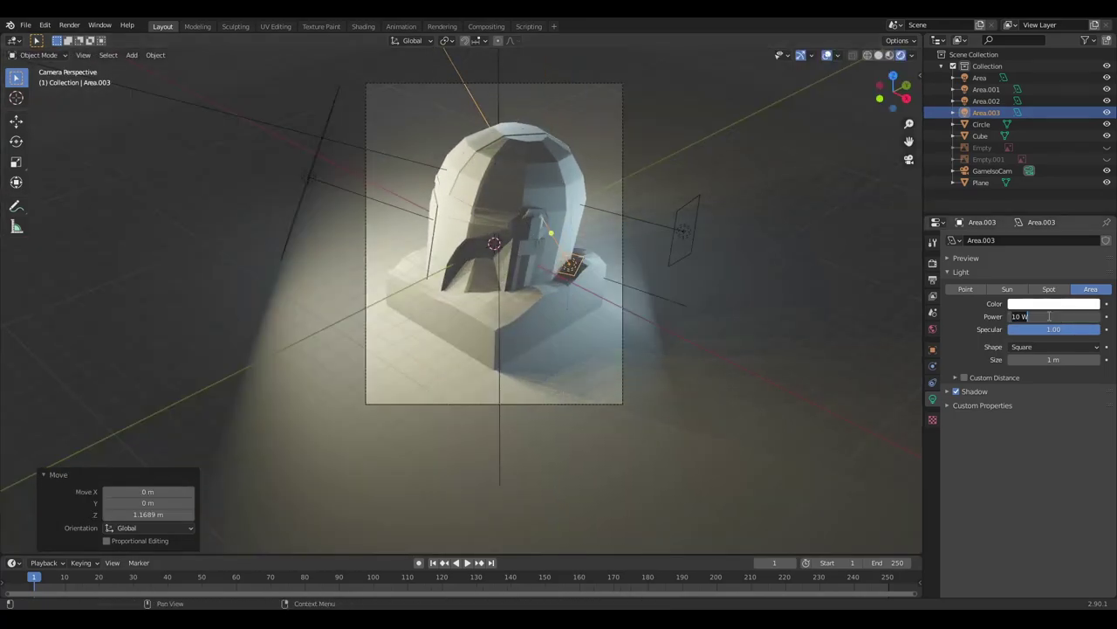
type("20")
key("Return")
Step: Recentre the camera frame and select the Cube base under the helmet
middle_click_drag(558, 314, 488, 454, "shift")
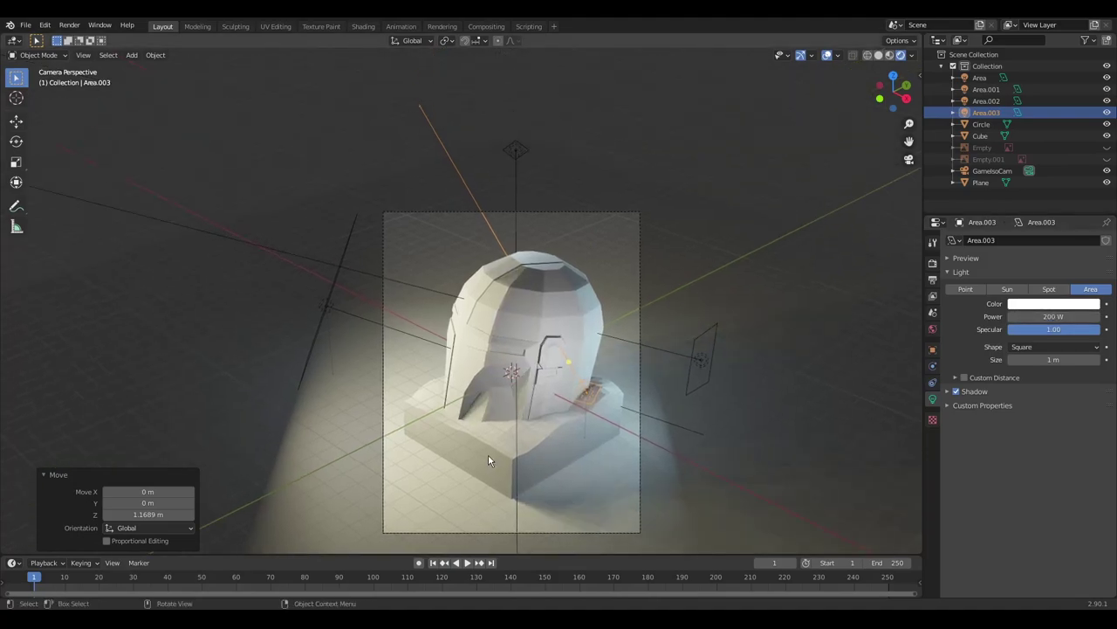
left_click(591, 345)
left_click(932, 448)
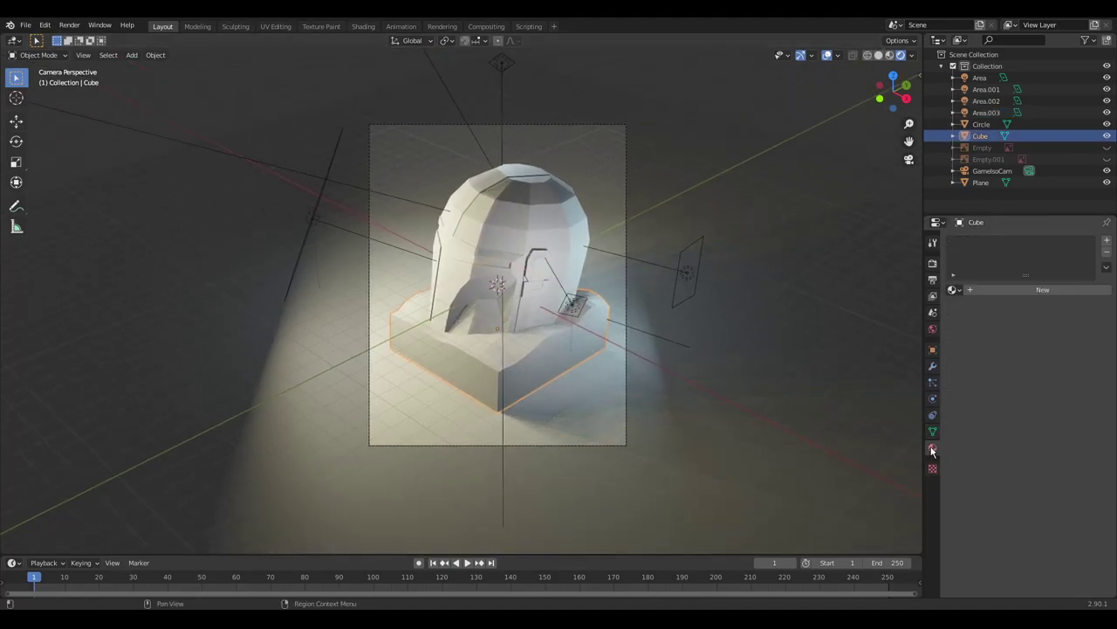
Step: Give the Cube base a new material with colour 9C6A44 and specular 1
left_click(1029, 291)
left_click(1043, 410)
type("9C6A")
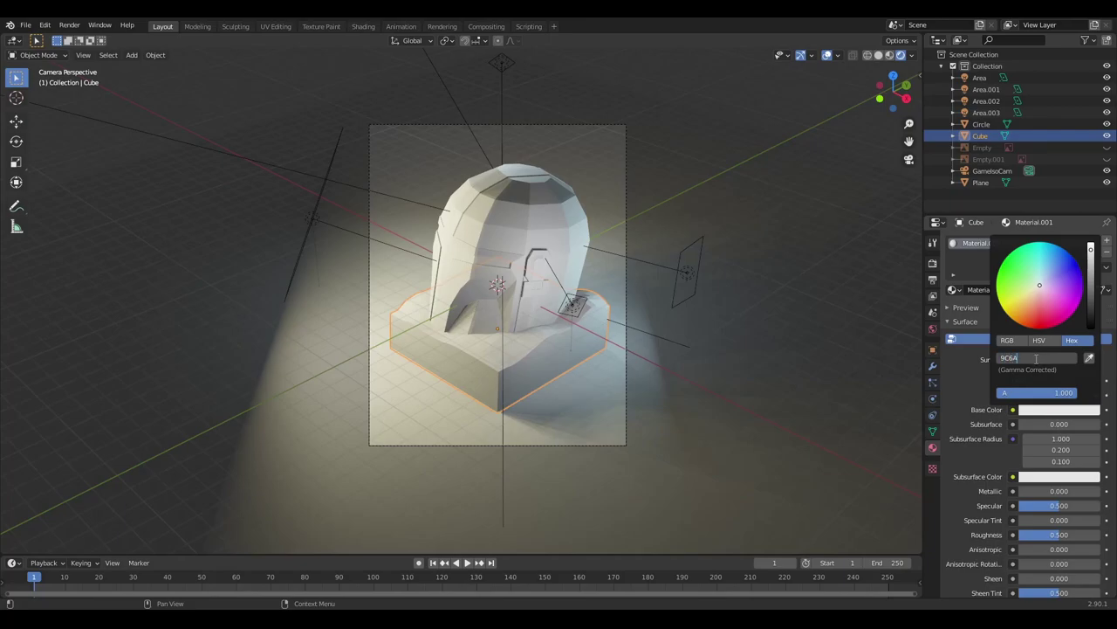
type("44")
key("Return")
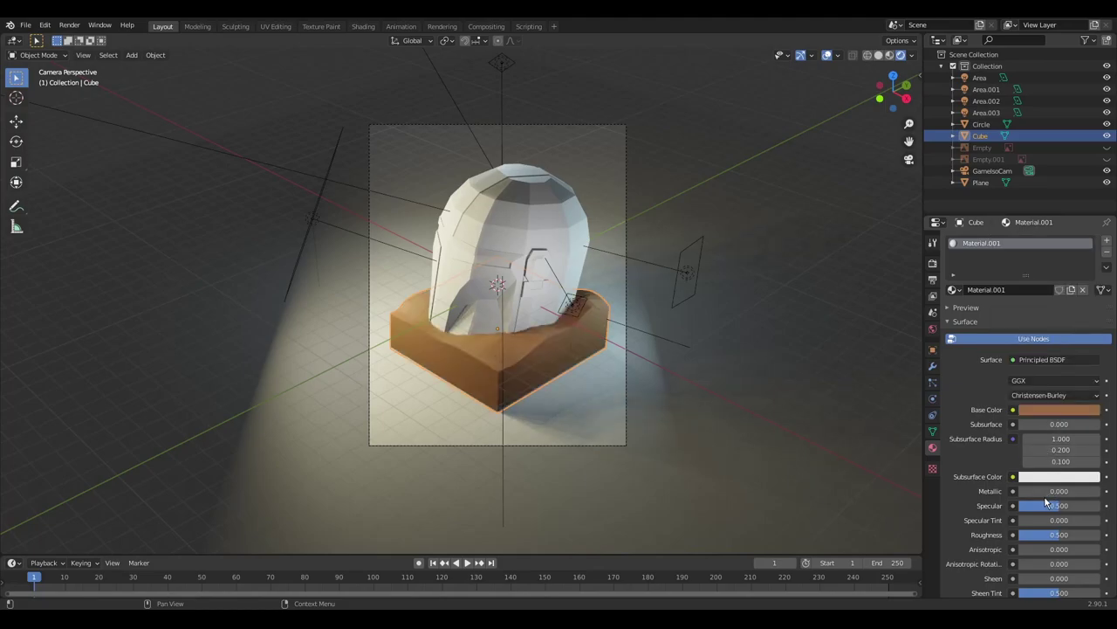
type("1")
key("Return")
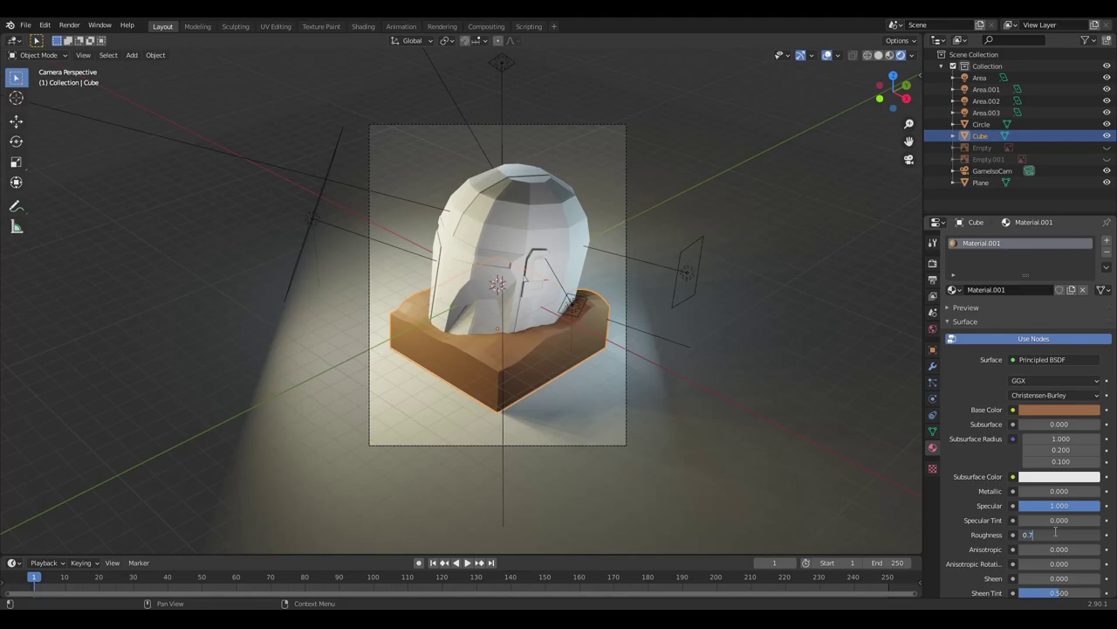
Step: Give the Circle helmet dome a grey material with metallic 0.75, specular 0.2, roughness 0.6
left_click(981, 124)
left_click(1038, 290)
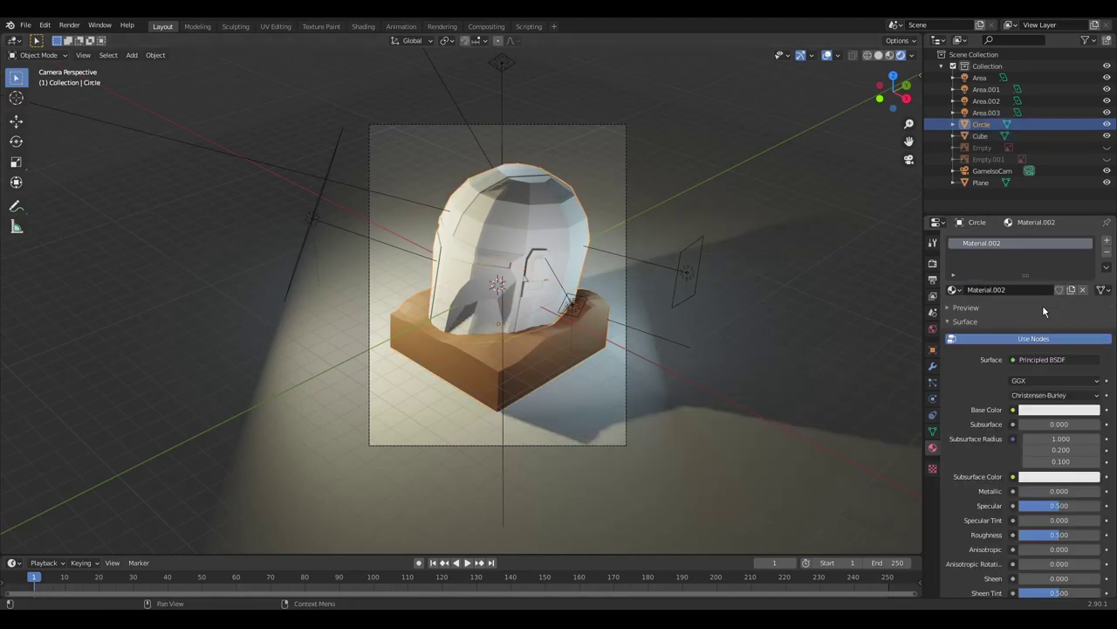
left_click(1050, 413)
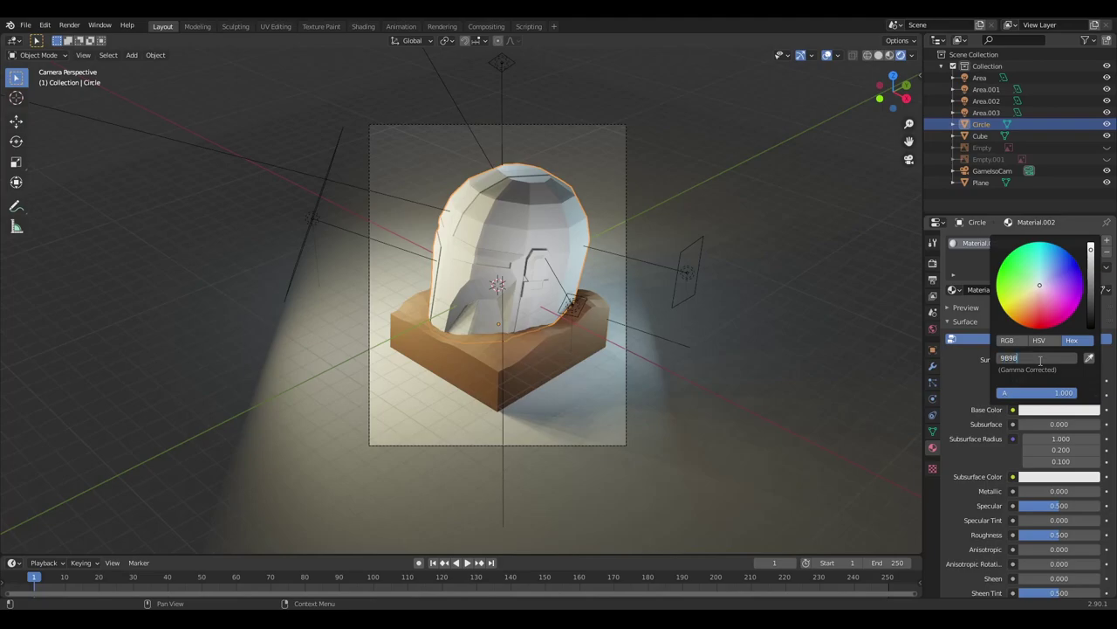
type("98")
key("Return")
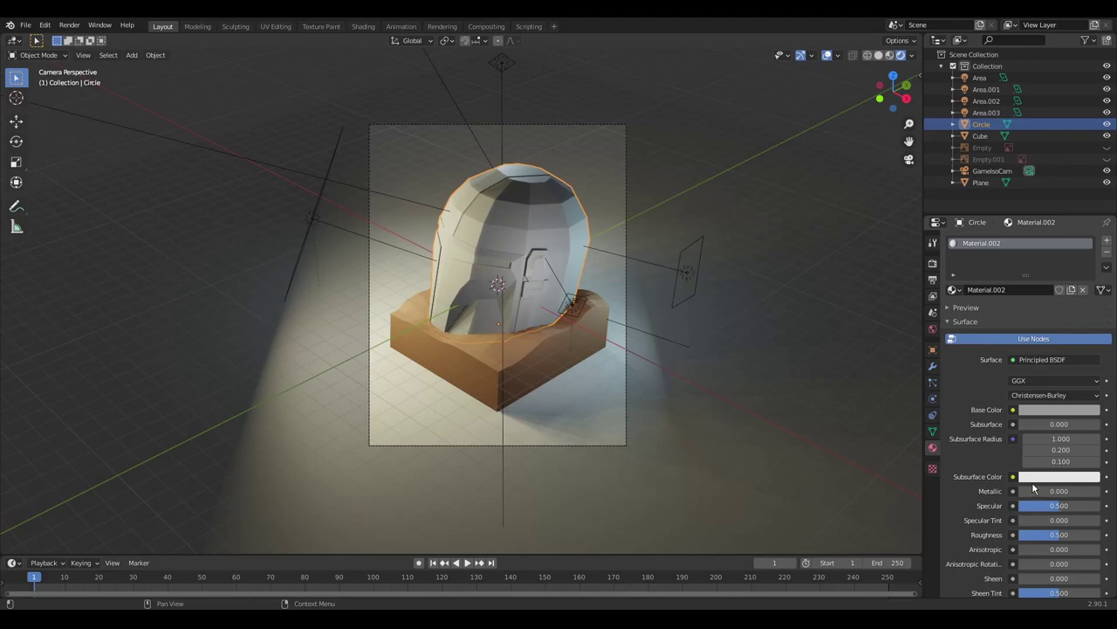
left_click(1032, 487)
type("0.750")
key("Return")
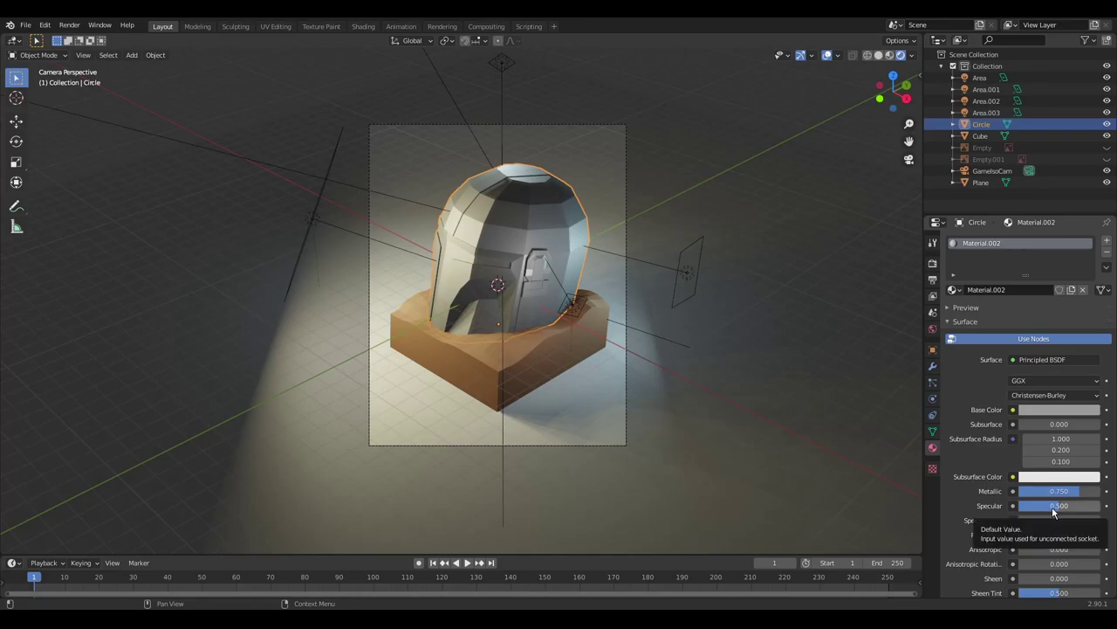
type(".2")
key("Return")
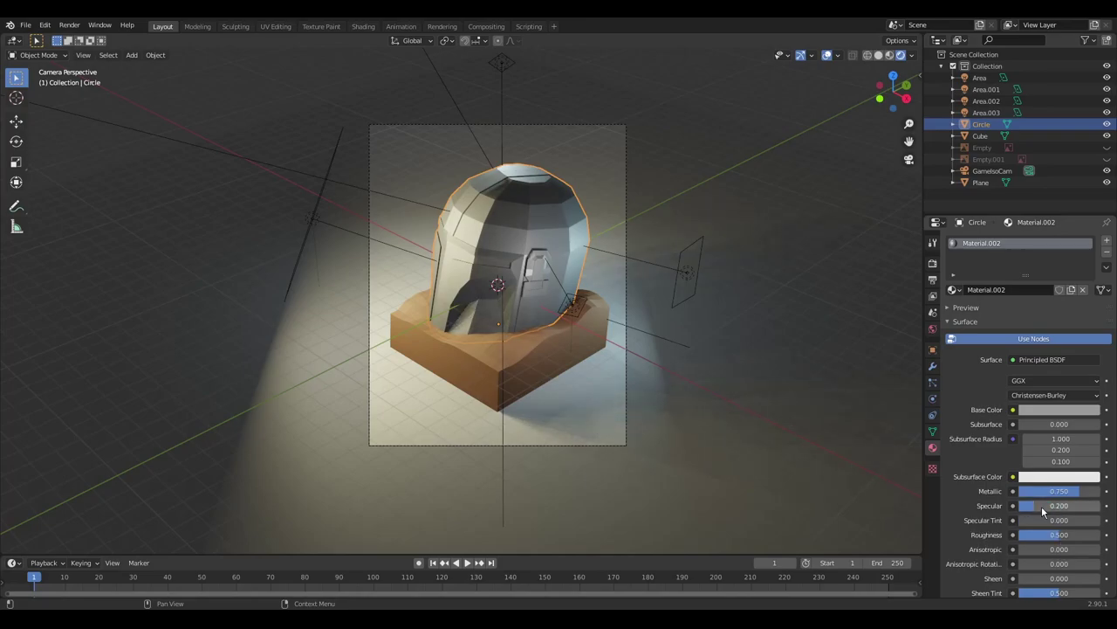
type("0.6")
key("Return")
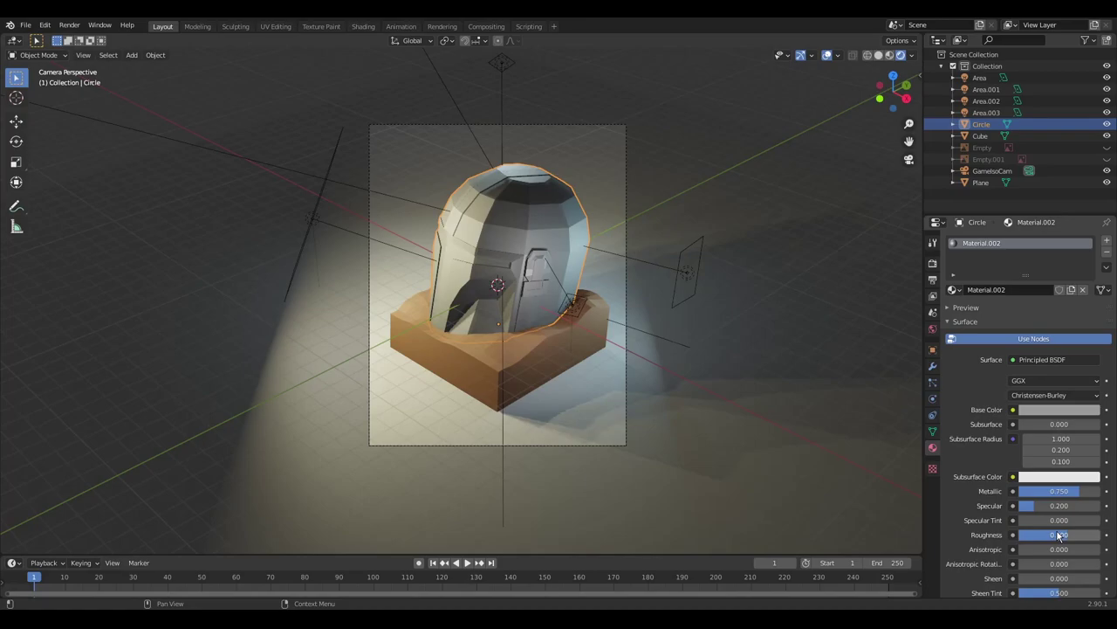
key("Home")
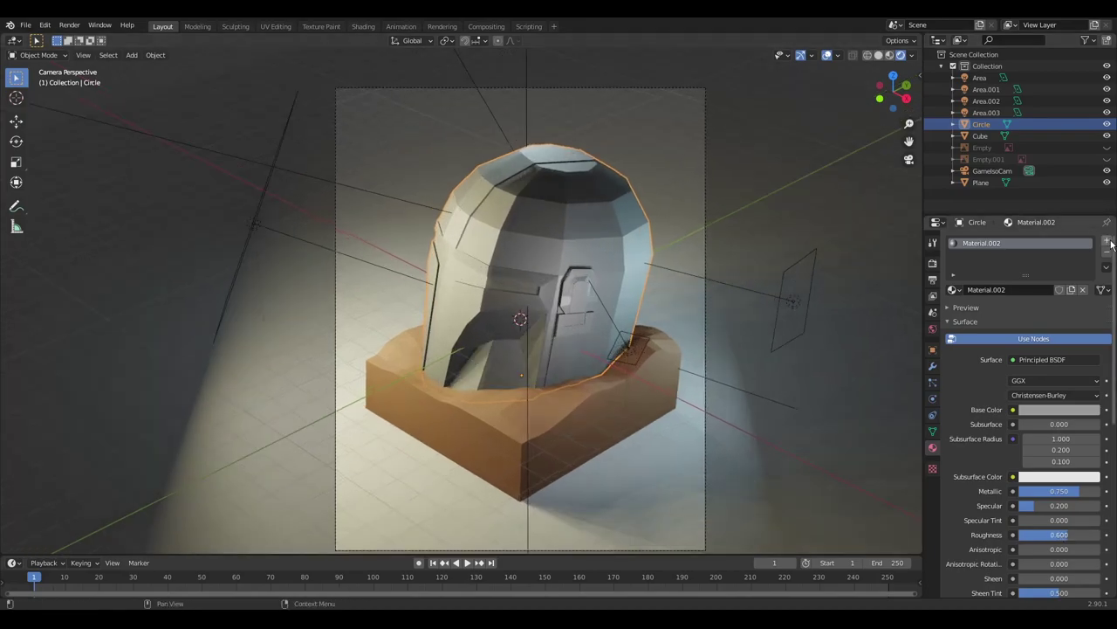
Step: Add a second material slot to the helmet holding a copy of Material.002 as Material.003
left_click(1107, 242)
left_click(954, 313)
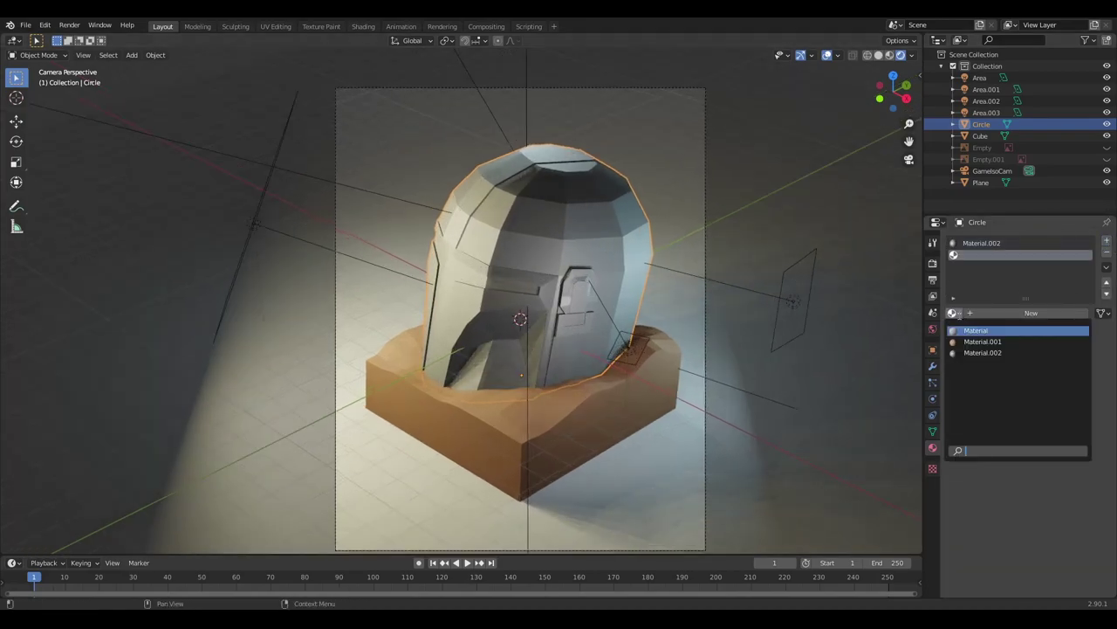
left_click(982, 352)
left_click(1072, 312)
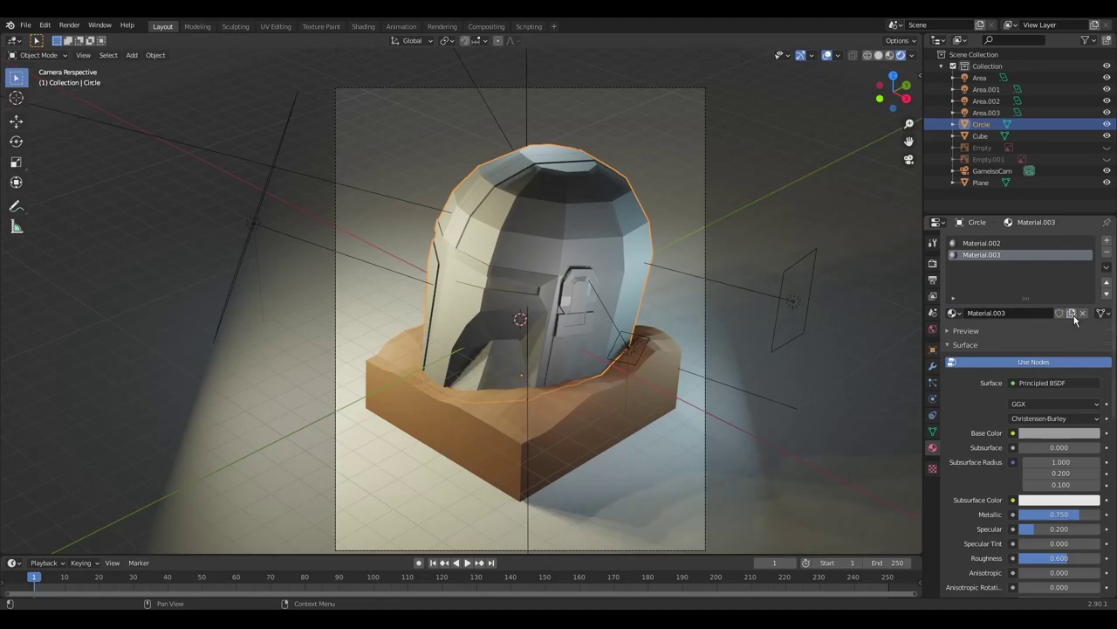
Step: In Edit Mode, select the face loop around the ear piece's rim
key("Tab")
scroll(659, 259, "up", 2)
scroll(658, 259, "up", 1)
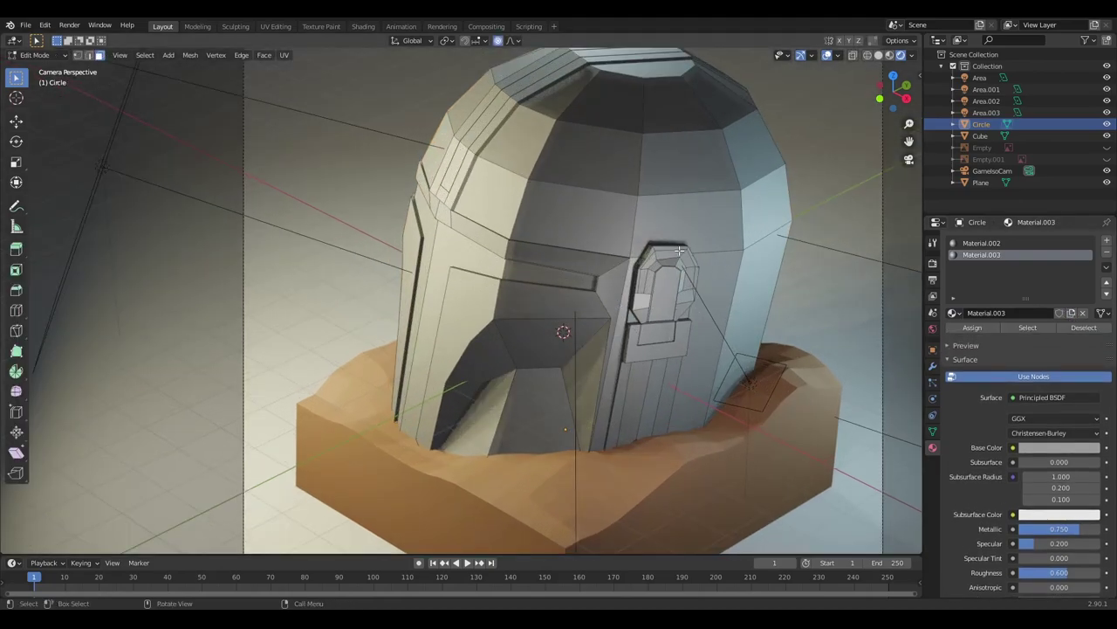
middle_click_drag(675, 255, 396, 258)
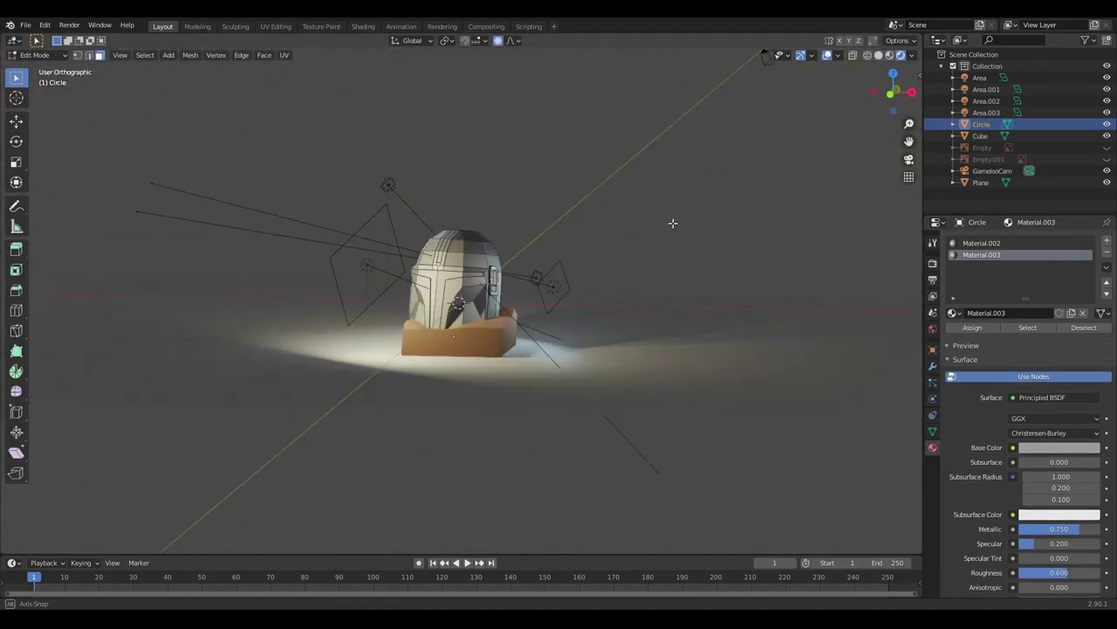
scroll(396, 258, "up", 4)
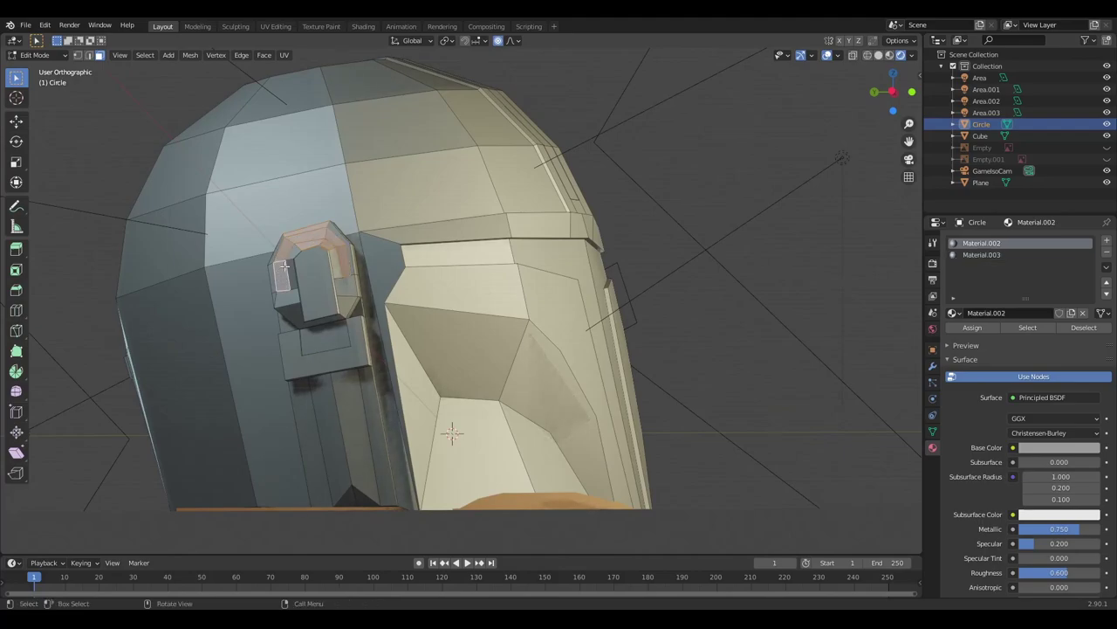
middle_click_drag(474, 204, 551, 284)
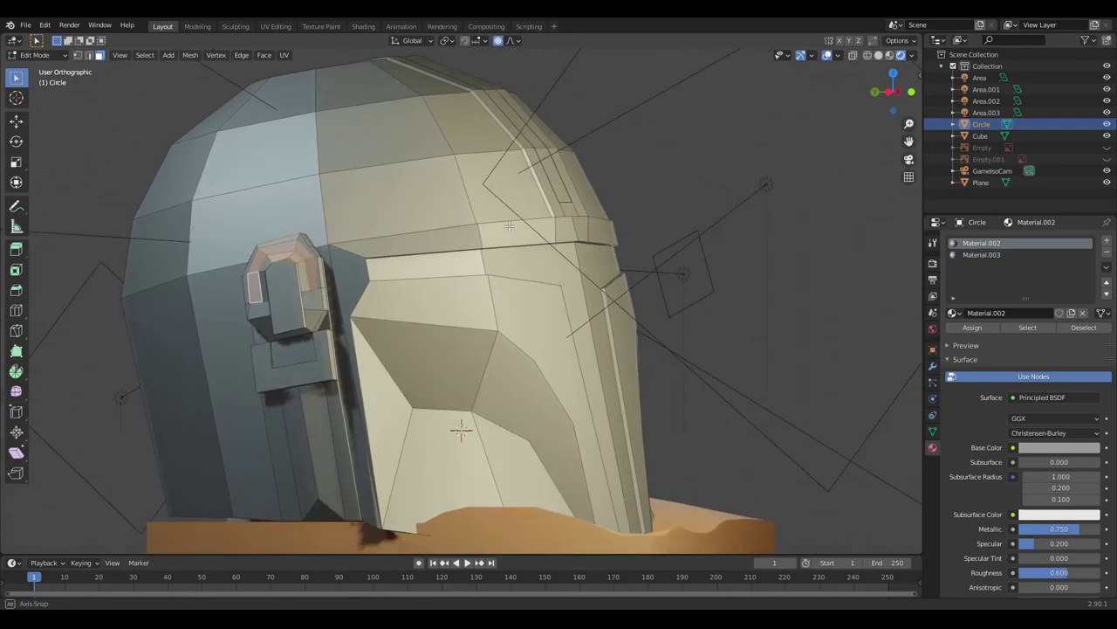
scroll(551, 284, "up", 5)
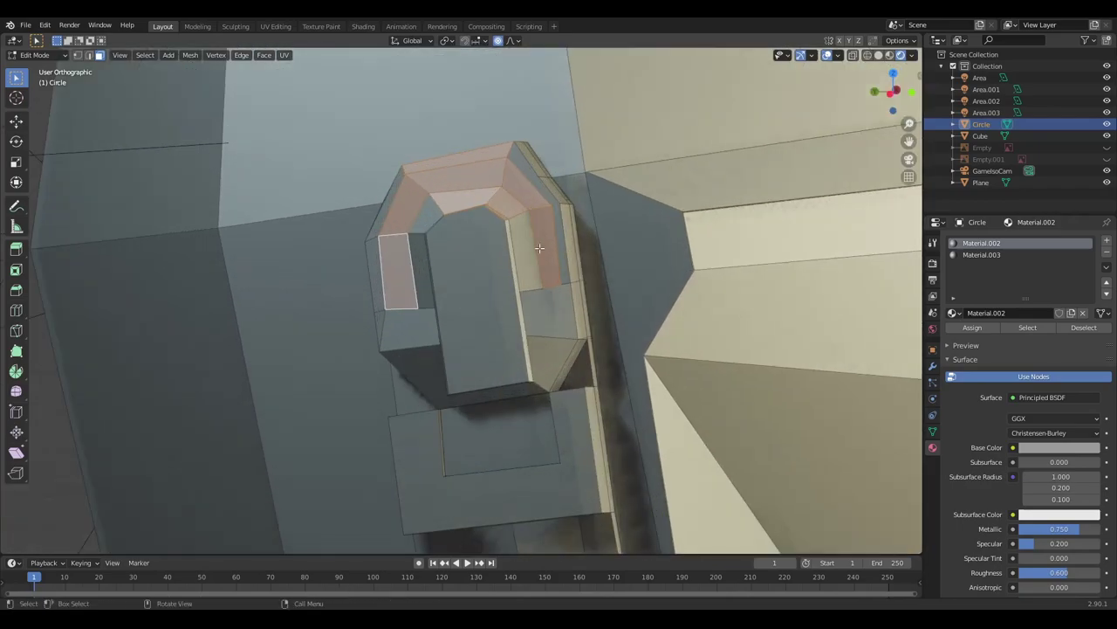
left_click(539, 202)
left_click(537, 211, "alt")
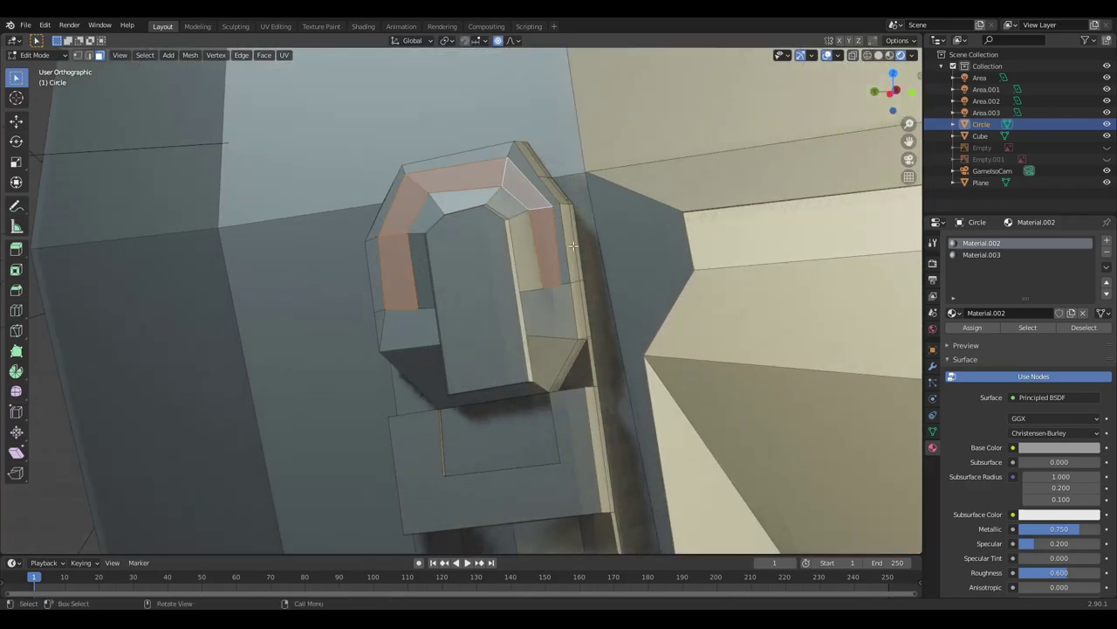
scroll(573, 247, "down", 5)
mouse_move(573, 247)
middle_mouse_down()
mouse_move(457, 232)
mouse_move(446, 254)
mouse_move(751, 262)
middle_mouse_up()
scroll(457, 233, "up", 4)
scroll(453, 284, "down", 4)
Step: Extrude the rim faces along their normals twice
right_click(751, 262)
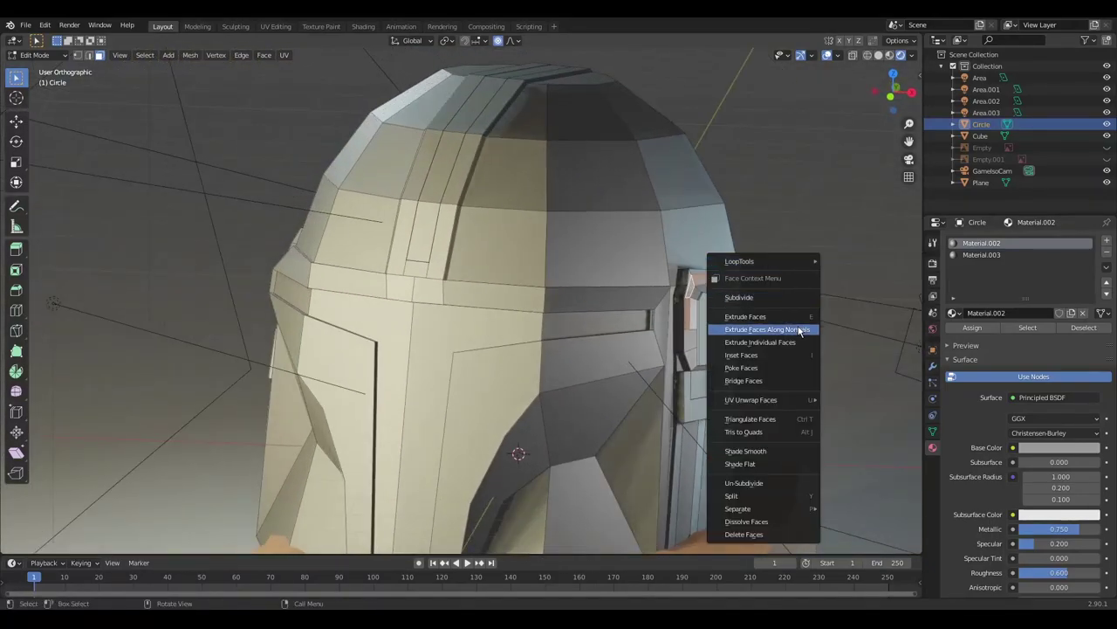
left_click(799, 330)
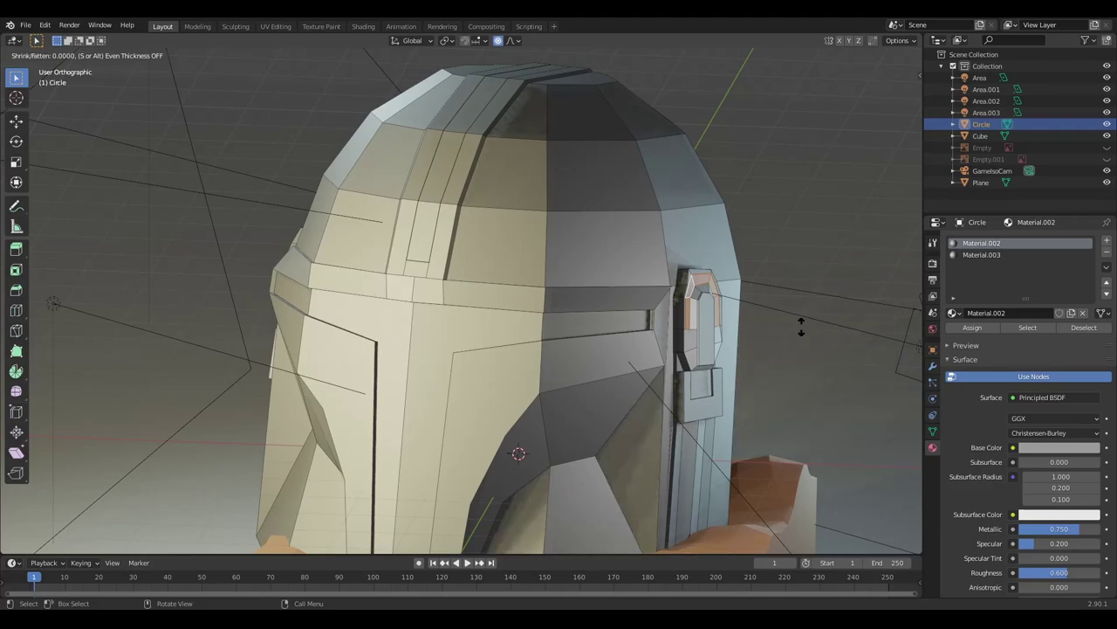
left_click(517, 452)
scroll(559, 200, "up", 5)
right_click(628, 225)
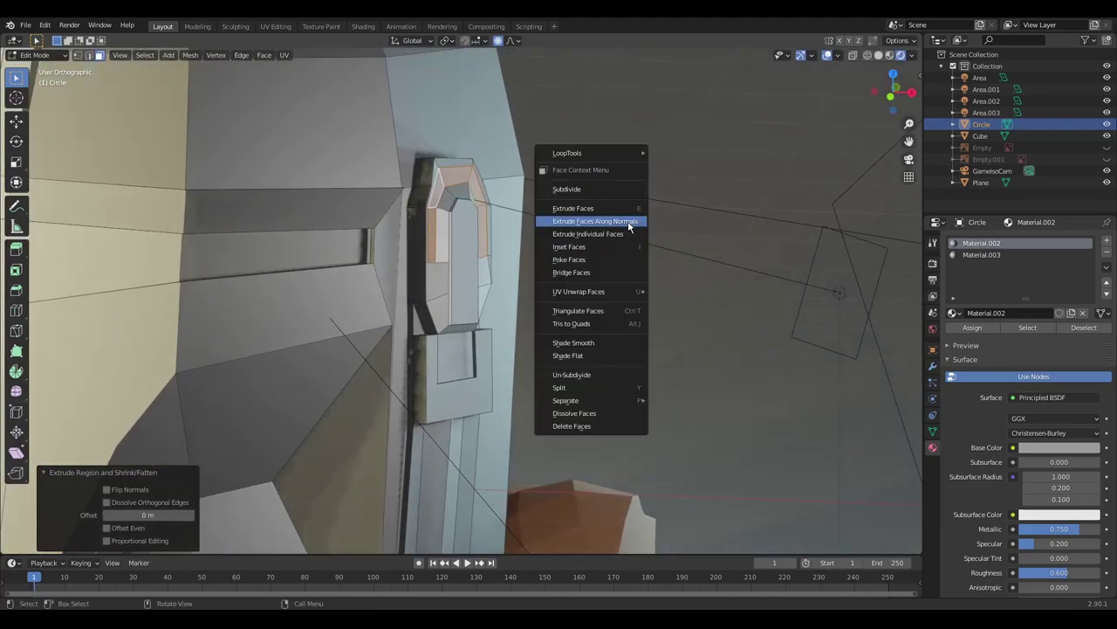
left_click(629, 224)
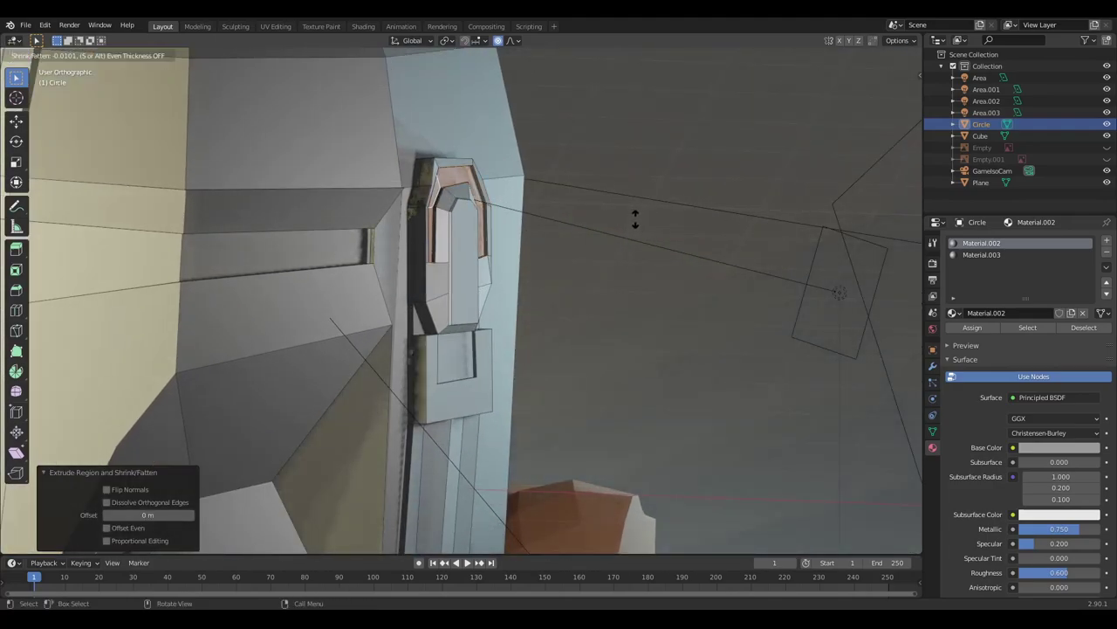
Step: Assign Material.003 to the rim faces, set its base colour to mid grey, and return to Object Mode
left_click(986, 328)
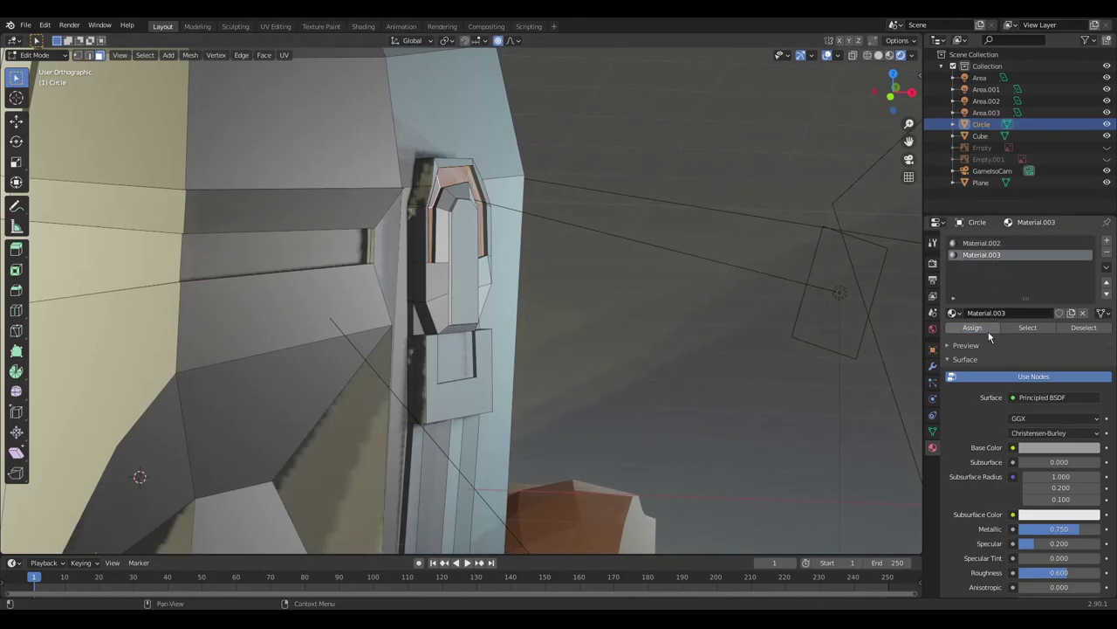
left_click(1058, 447)
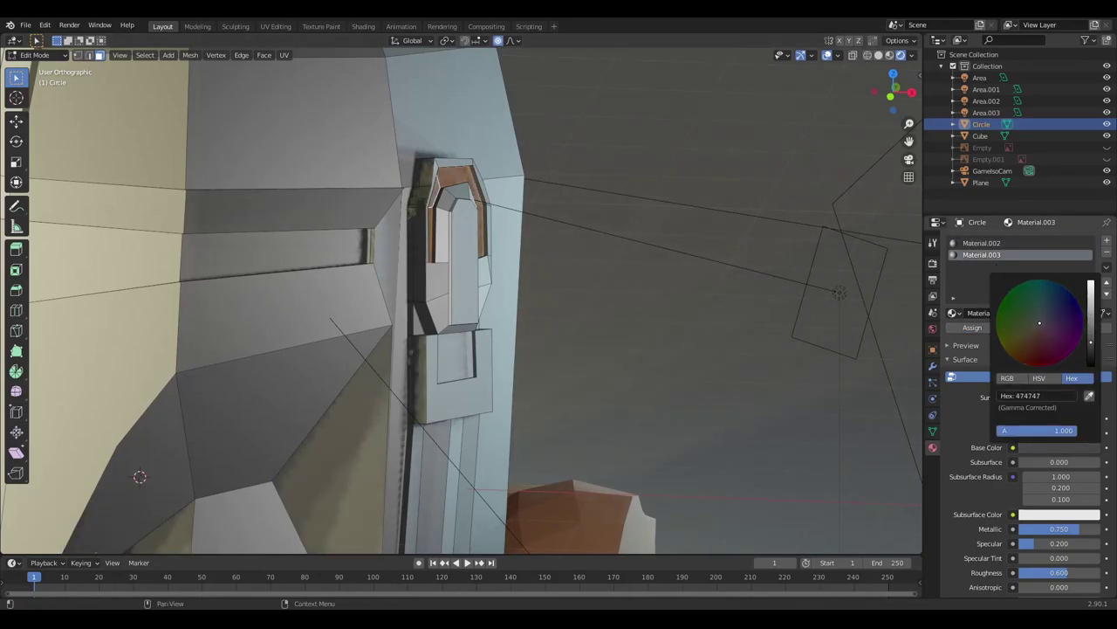
left_click_drag(1091, 328, 1090, 334)
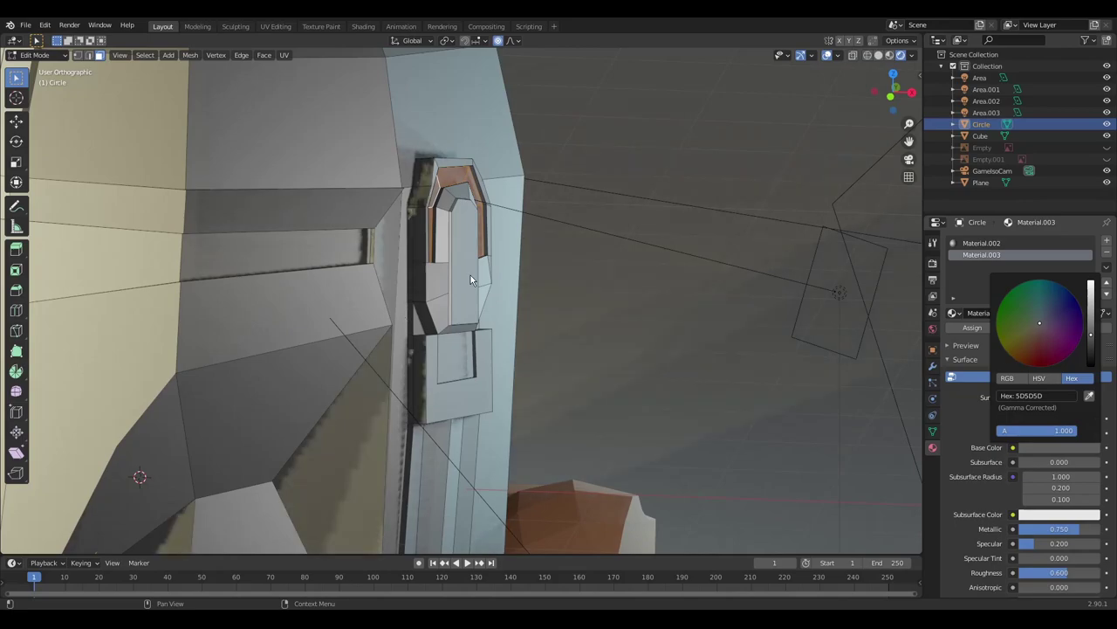
left_click(1057, 445)
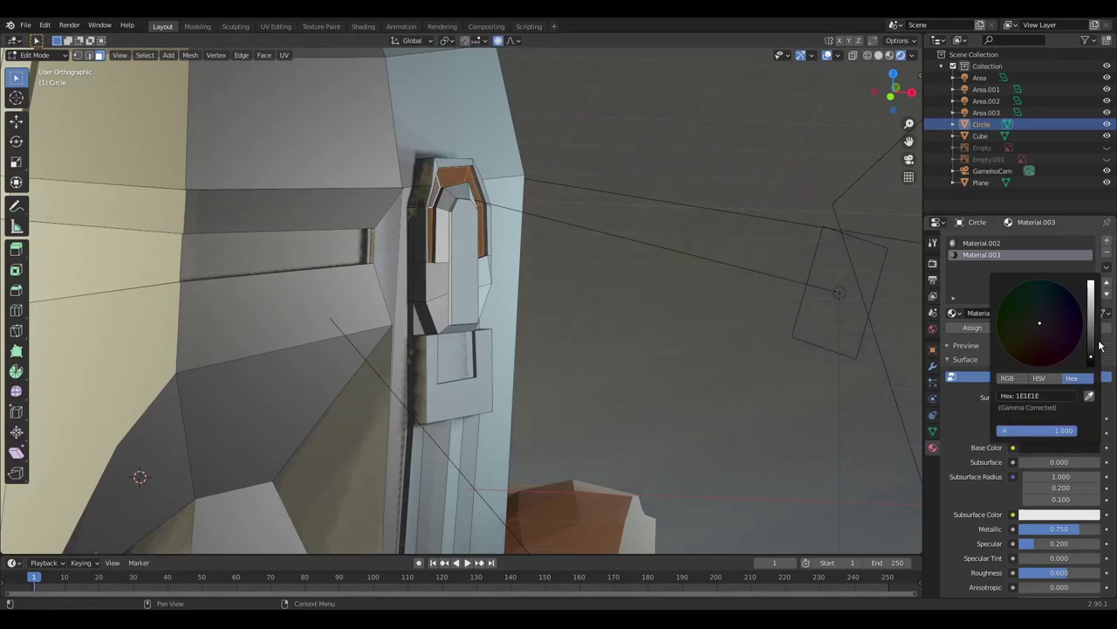
left_click_drag(1091, 356, 1091, 328)
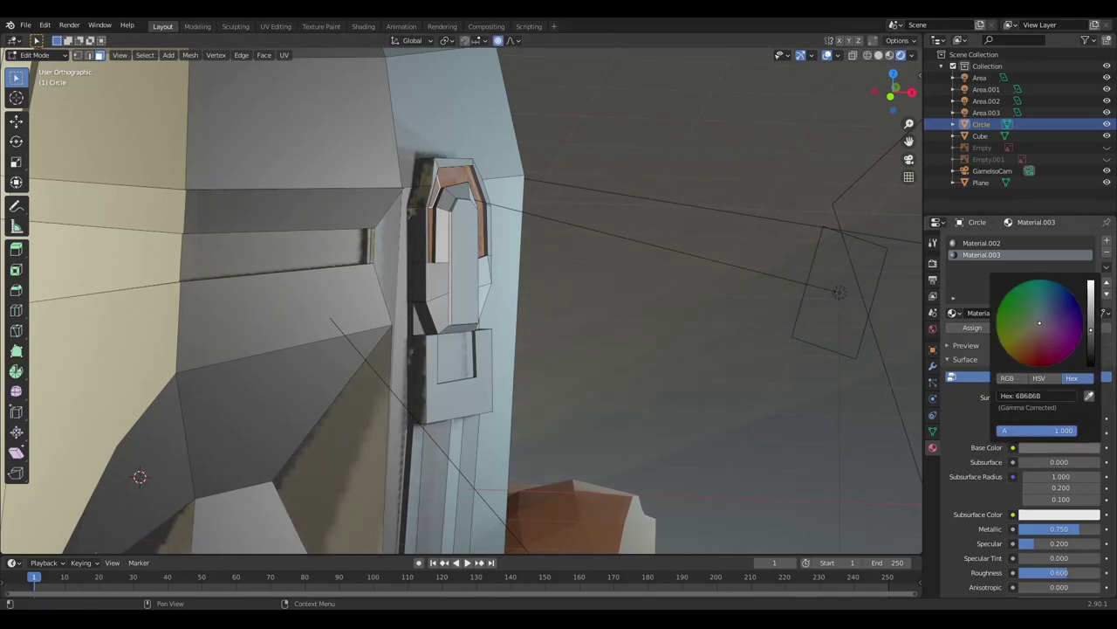
key("Tab")
scroll(552, 279, "down", 4)
Step: In Edit Mode, add a material slot holding Material.004, a copy of Material.003
scroll(441, 307, "down", 1)
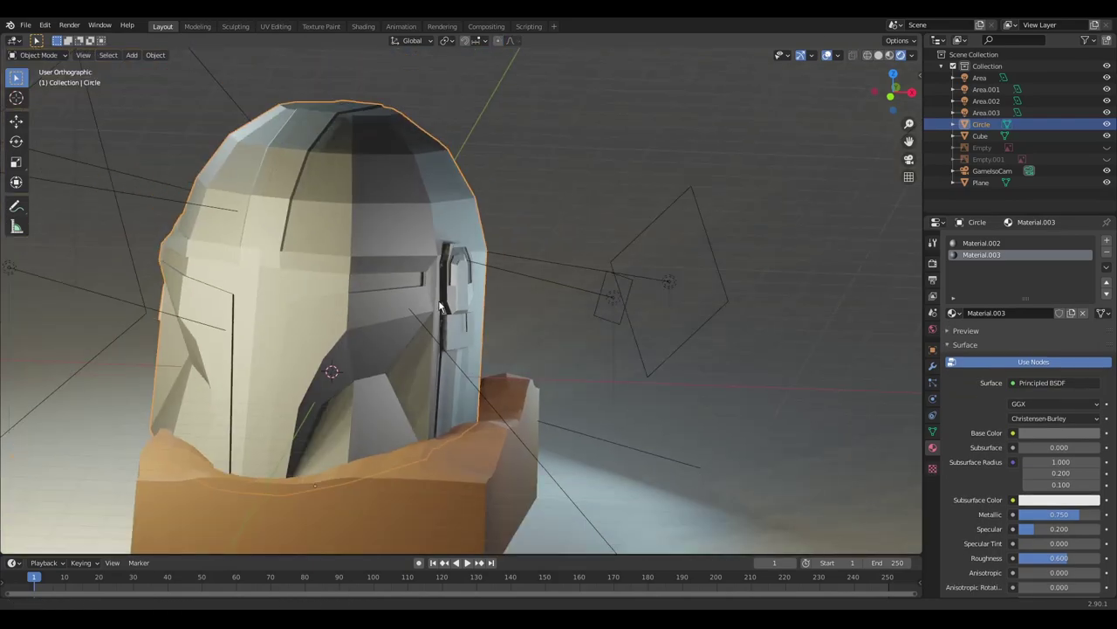
middle_click_drag(441, 307, 459, 298)
key("Tab")
scroll(459, 297, "up", 3)
scroll(358, 306, "down", 4)
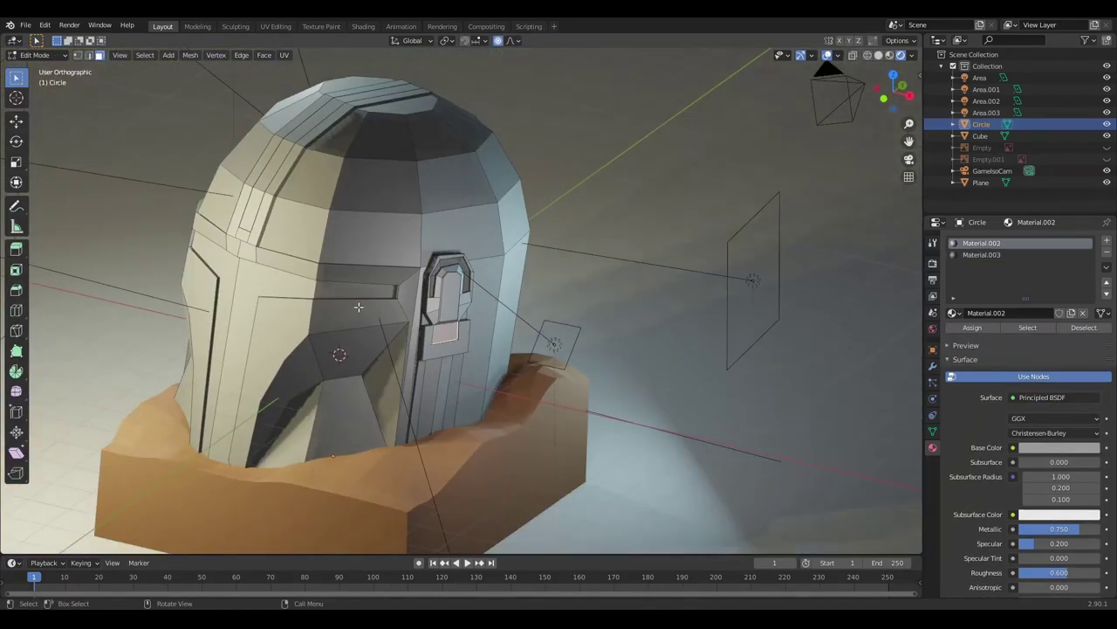
middle_click_drag(358, 306, 542, 336)
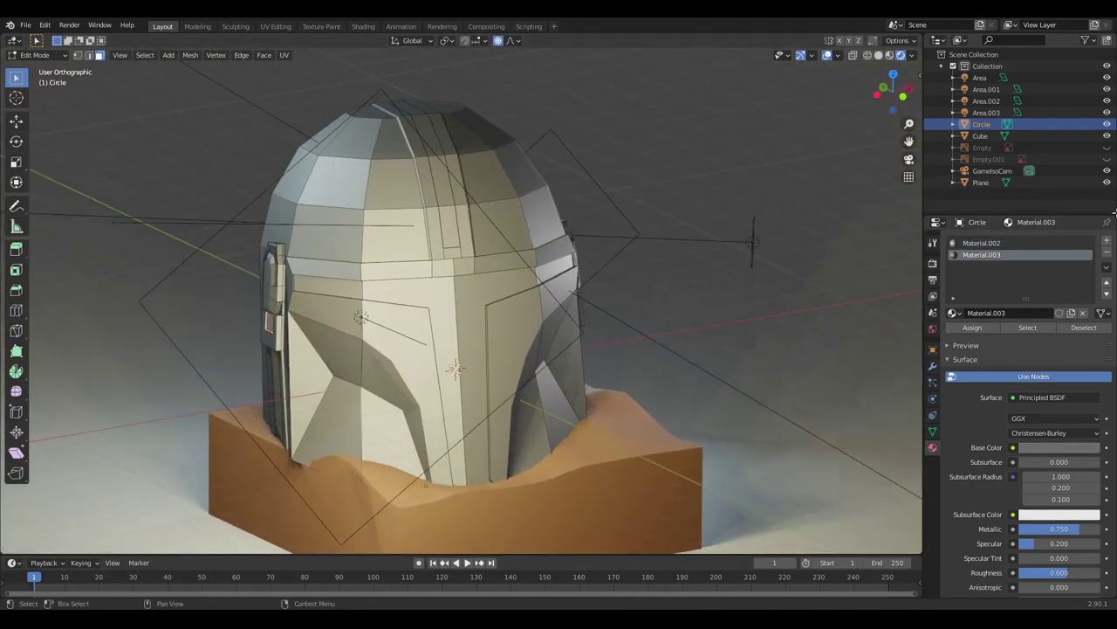
left_click(1106, 239)
left_click(953, 312)
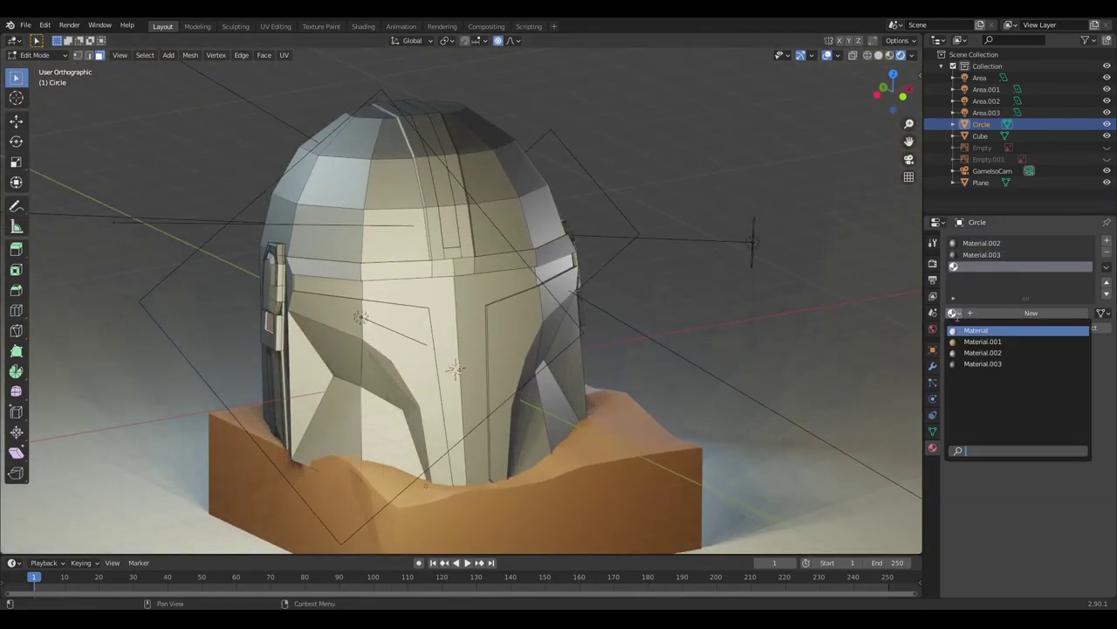
left_click(978, 363)
left_click(1072, 313)
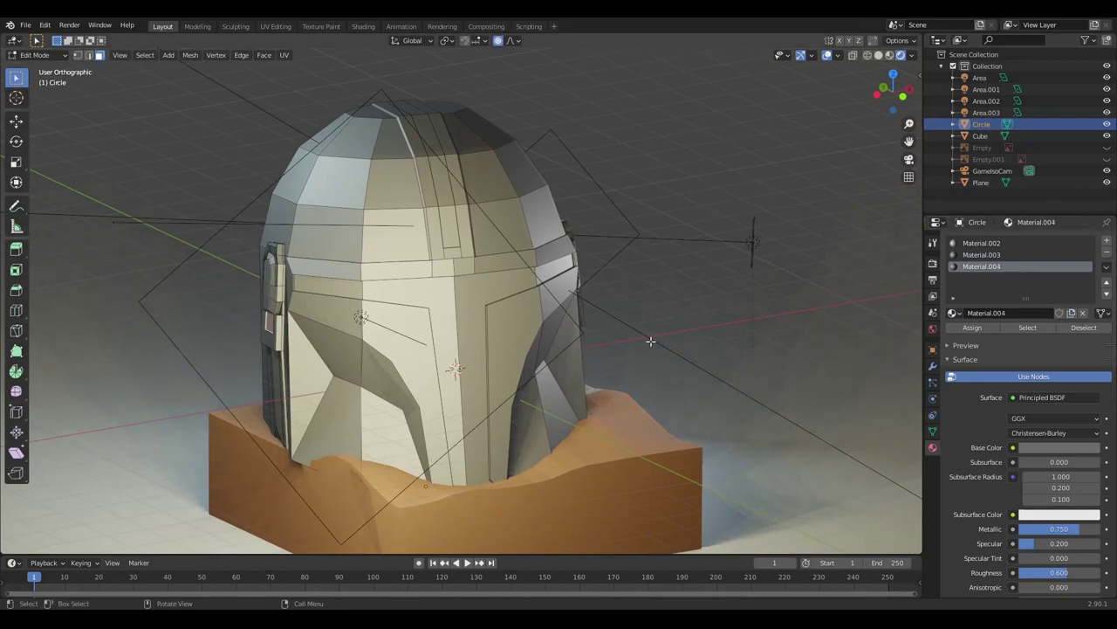
Step: Assign Material.004 to the T-shaped visor faces, making it black, metallic 0, roughness 0.139
left_click(340, 281)
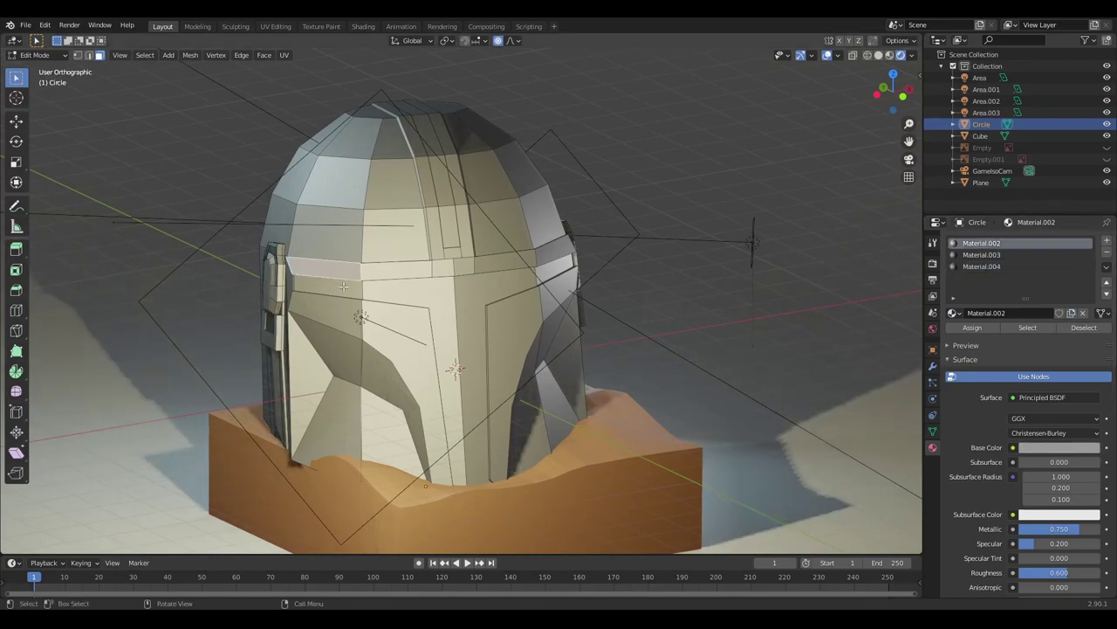
left_click(469, 306, "shift")
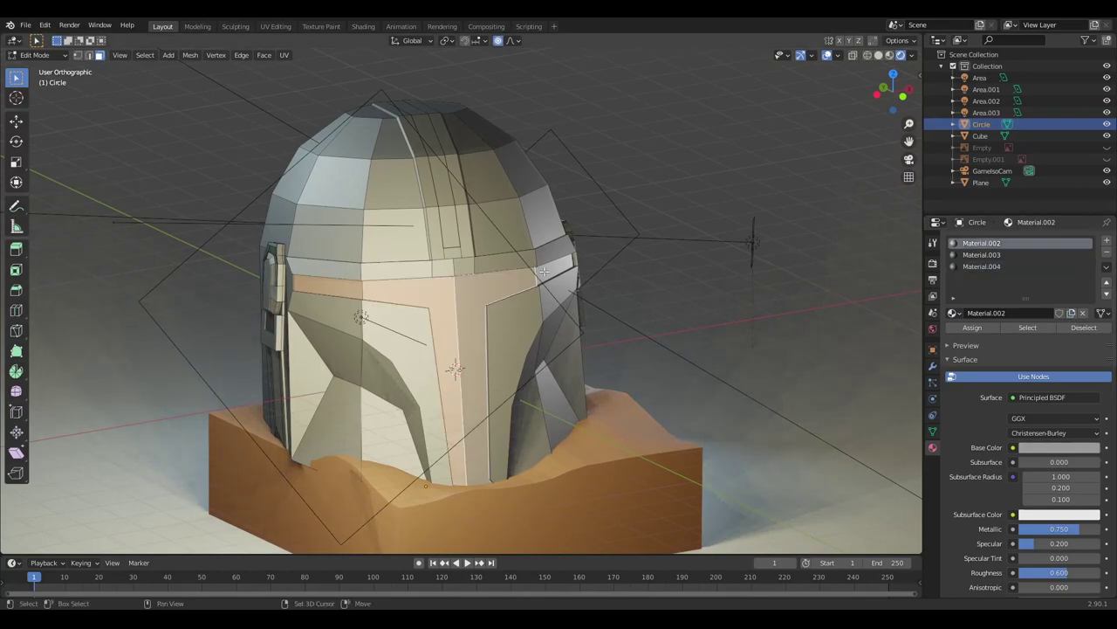
left_click(985, 328)
left_click(1031, 447)
left_click_drag(1092, 297, 1091, 349)
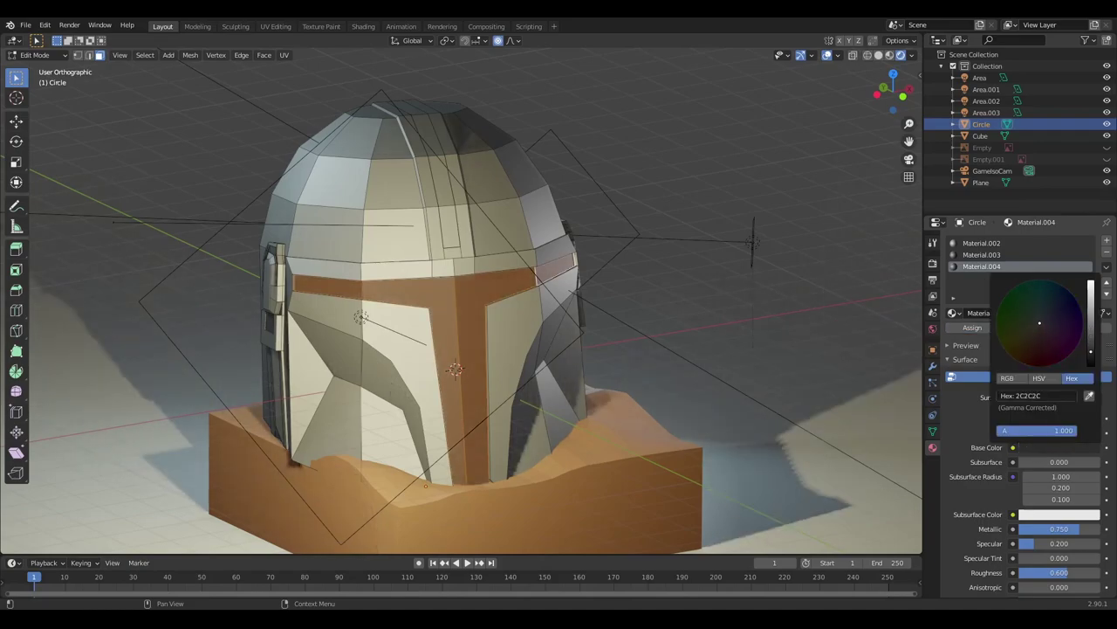
left_click_drag(1080, 529, 1017, 529)
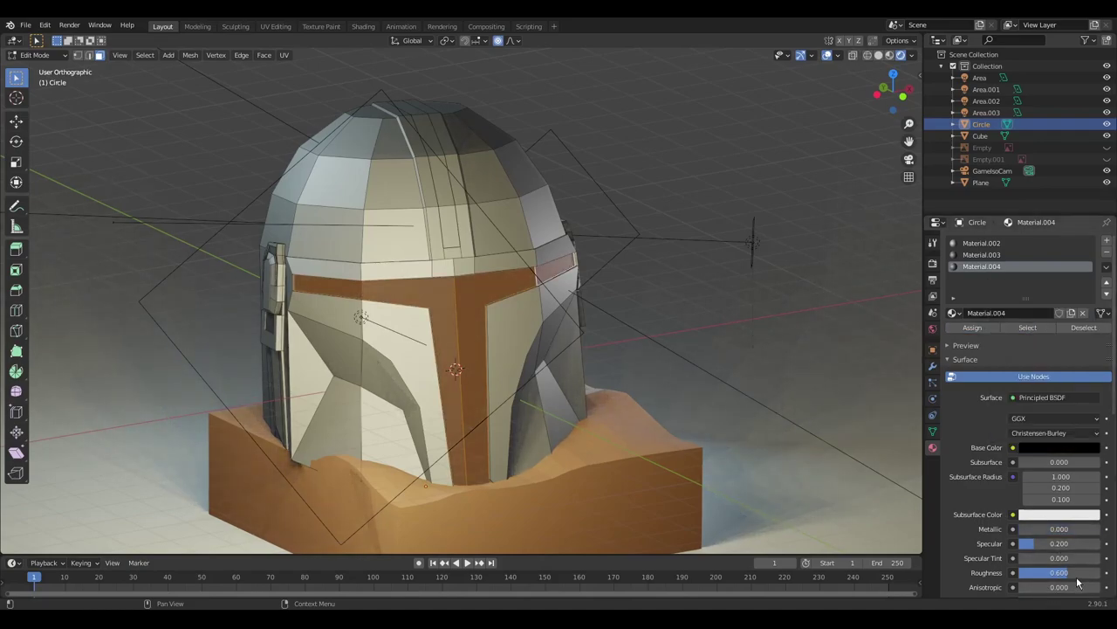
left_click_drag(1079, 582, 1030, 582)
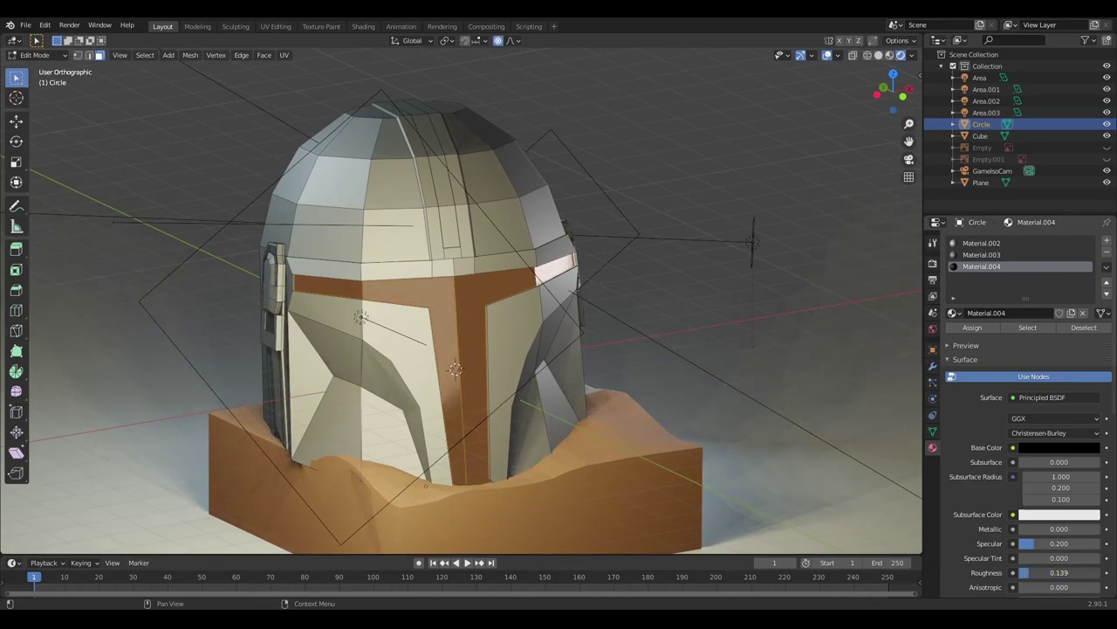
left_click(969, 328)
key("Tab")
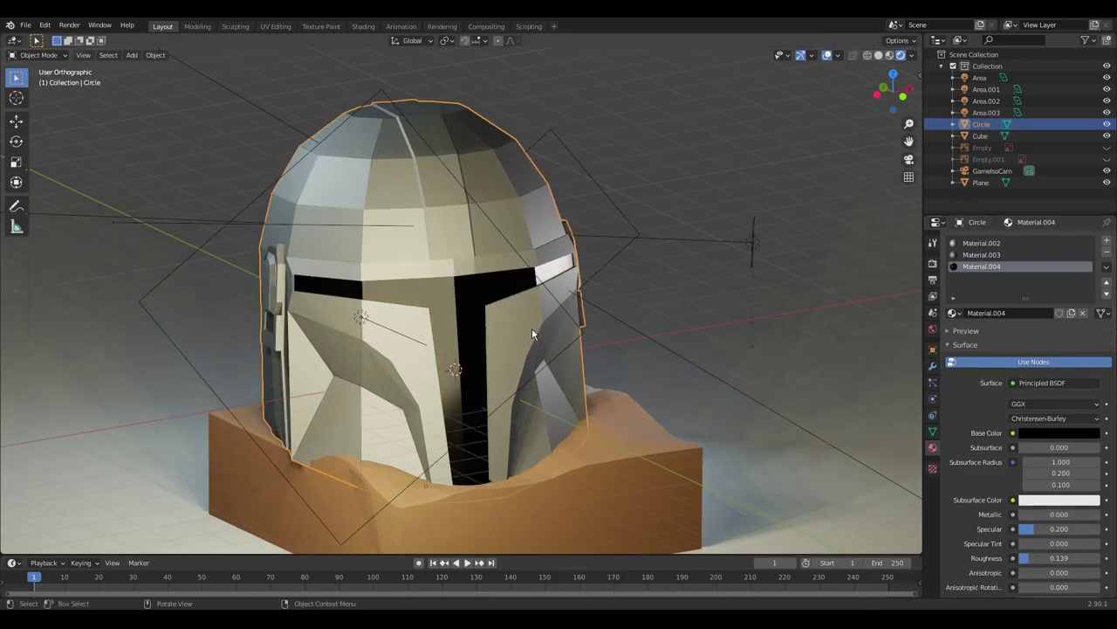
key("KP_0")
Step: Select the ground plane and give it Material.005 with base colour FCE370 and roughness 0
left_click(691, 255)
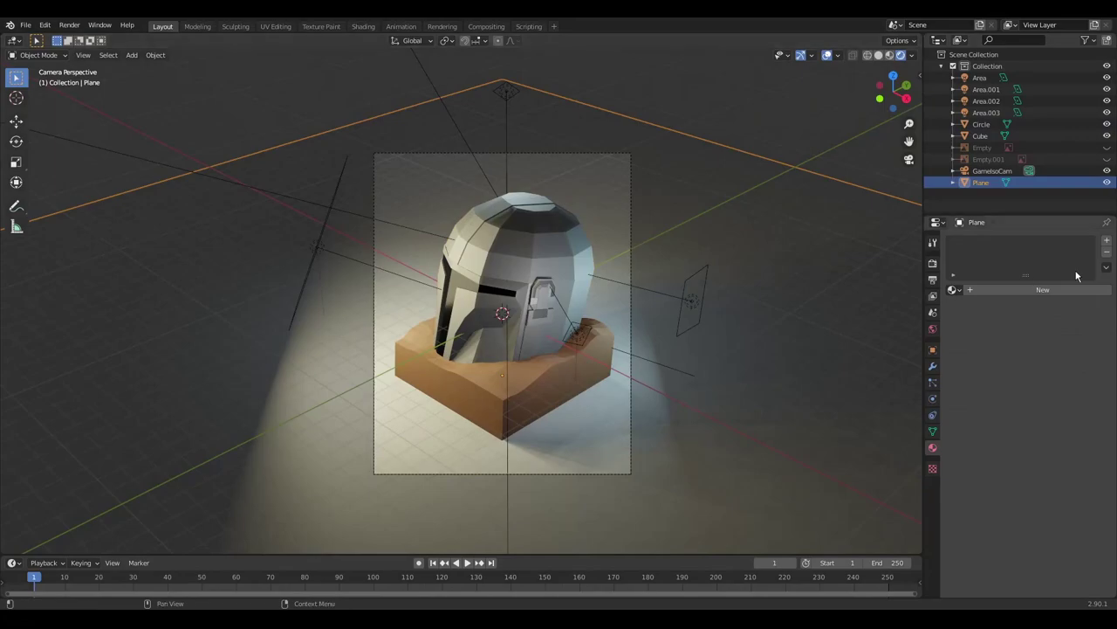
left_click(1051, 288)
left_click(1056, 409)
type("FCE370")
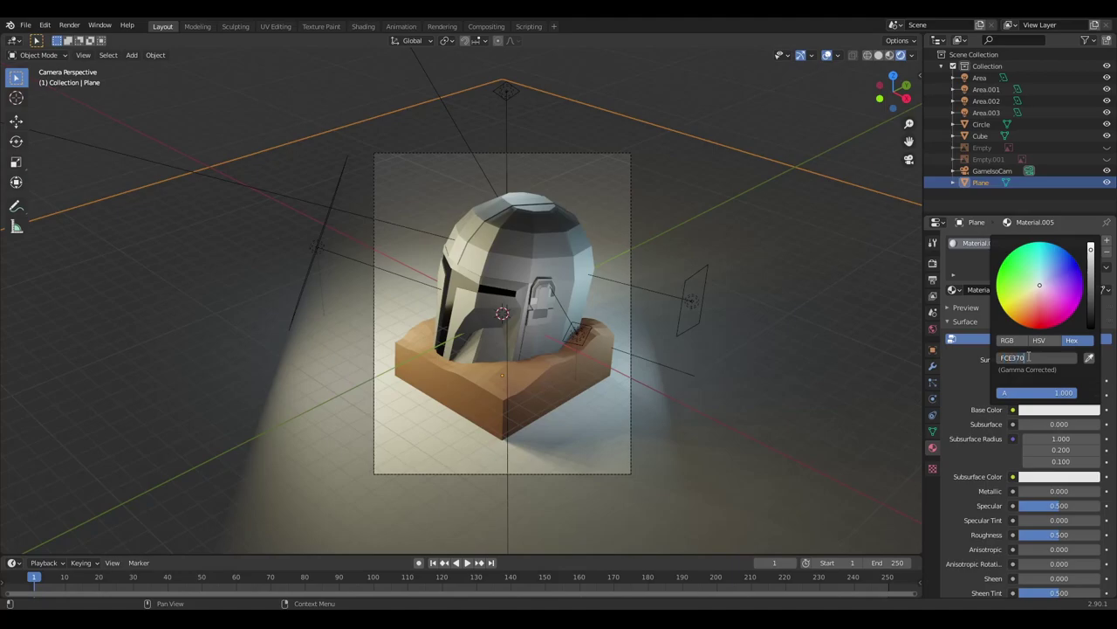
key("Return")
left_click_drag(1079, 534, 1021, 535)
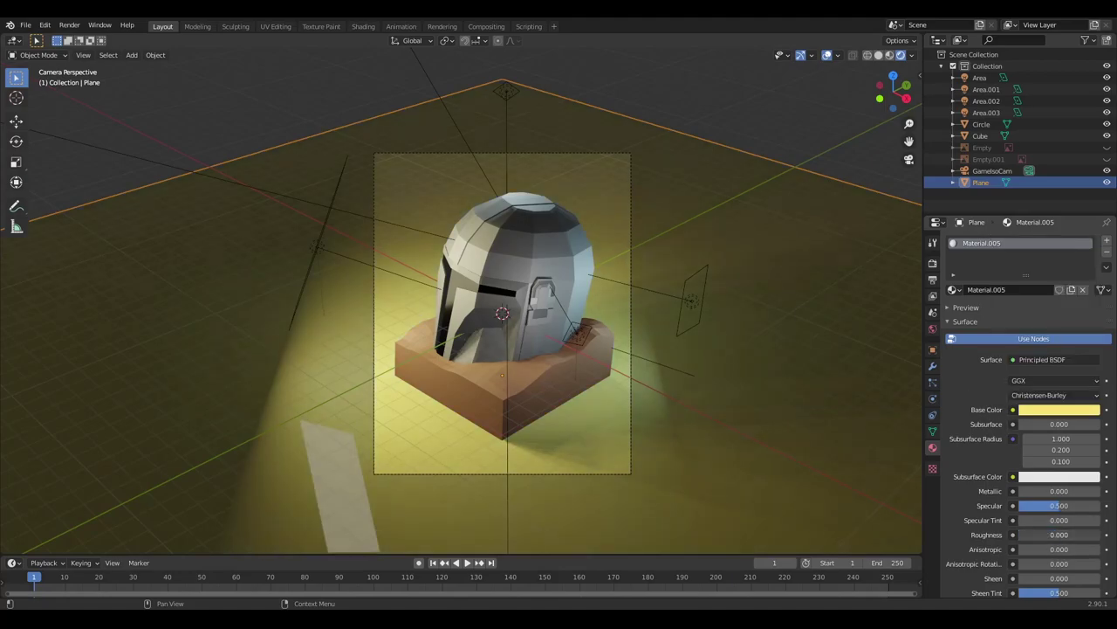
left_click(932, 280)
Step: Set the render engine to Cycles on GPU Compute, then render the helmet image
left_click(932, 263)
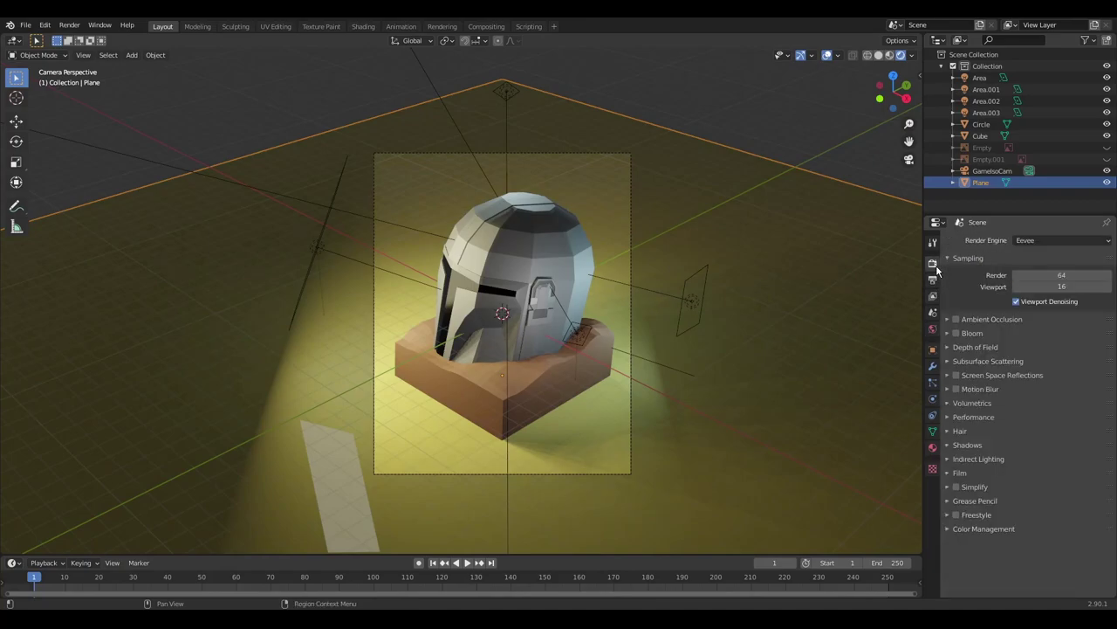
left_click(1038, 240)
left_click(1030, 282)
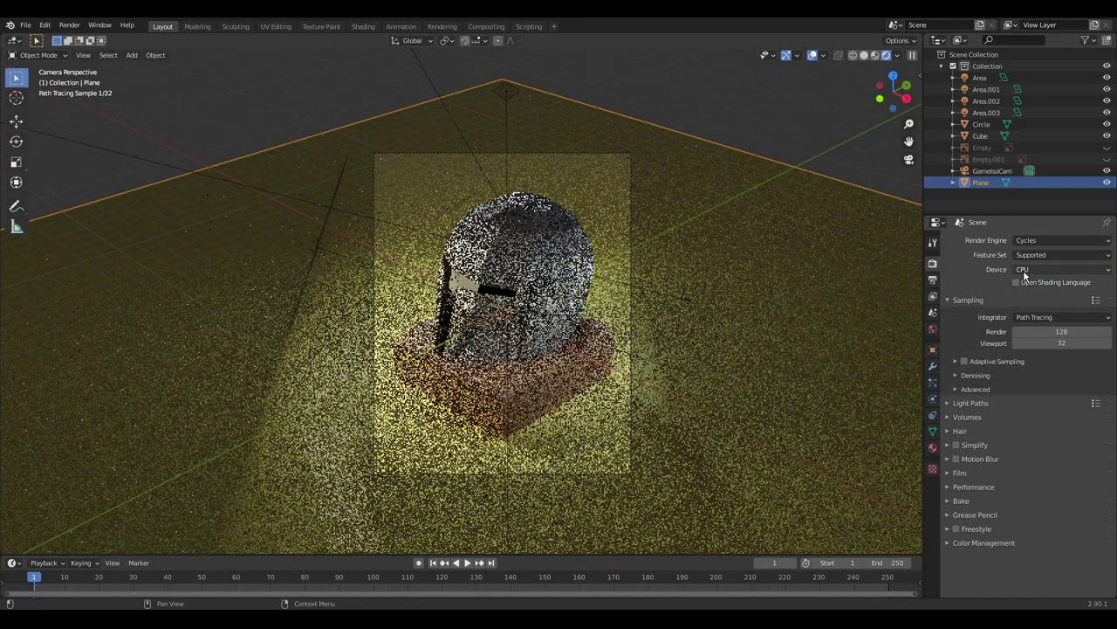
left_click(1023, 270)
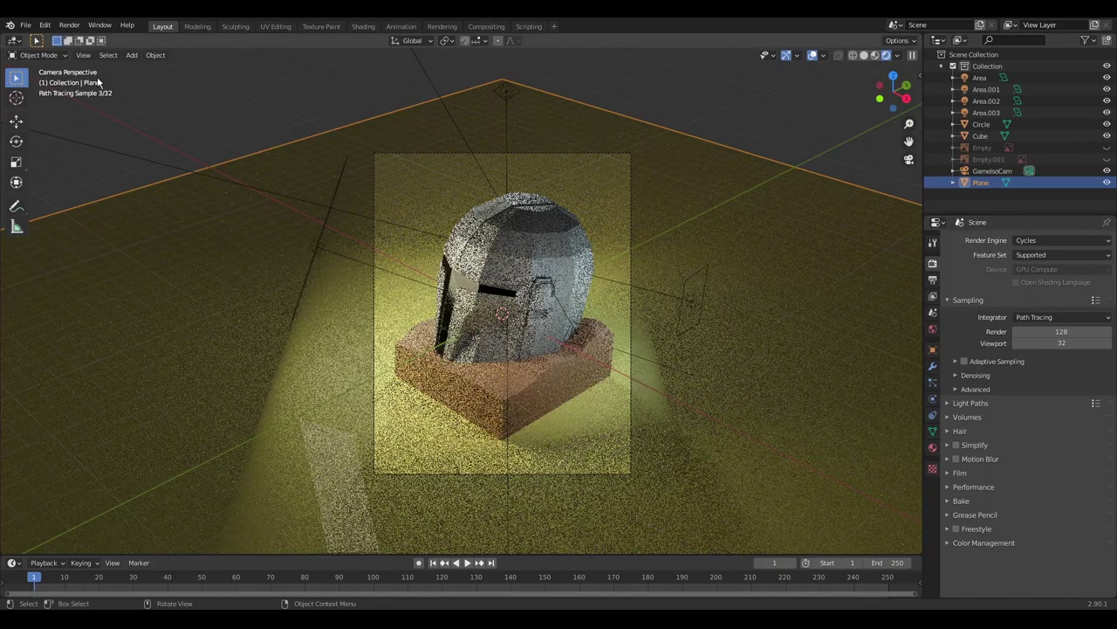
left_click(69, 25)
left_click(87, 38)
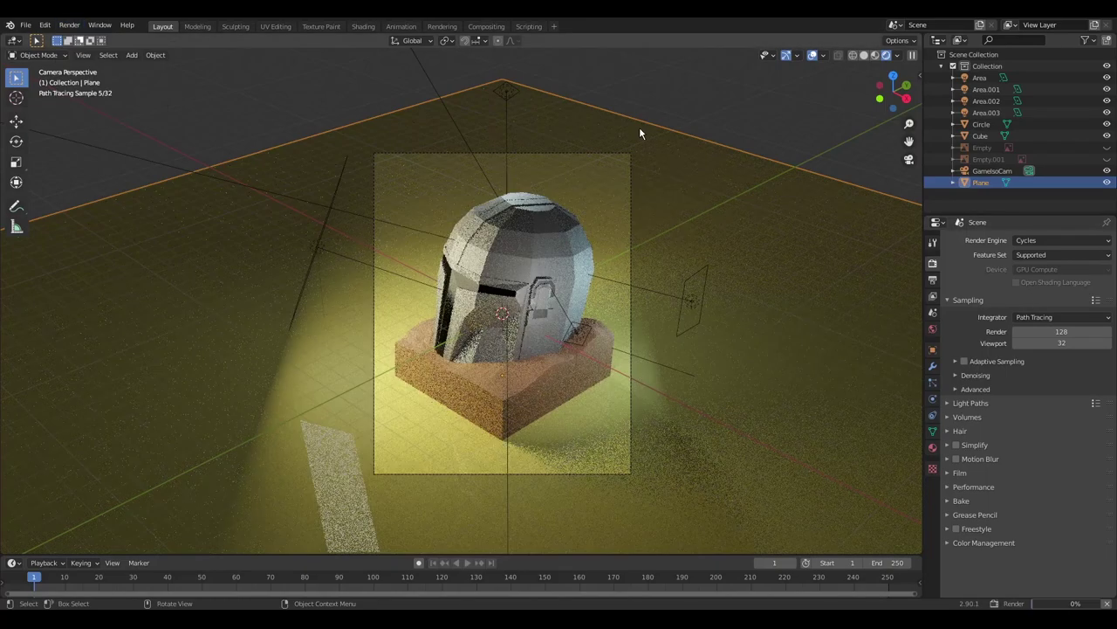